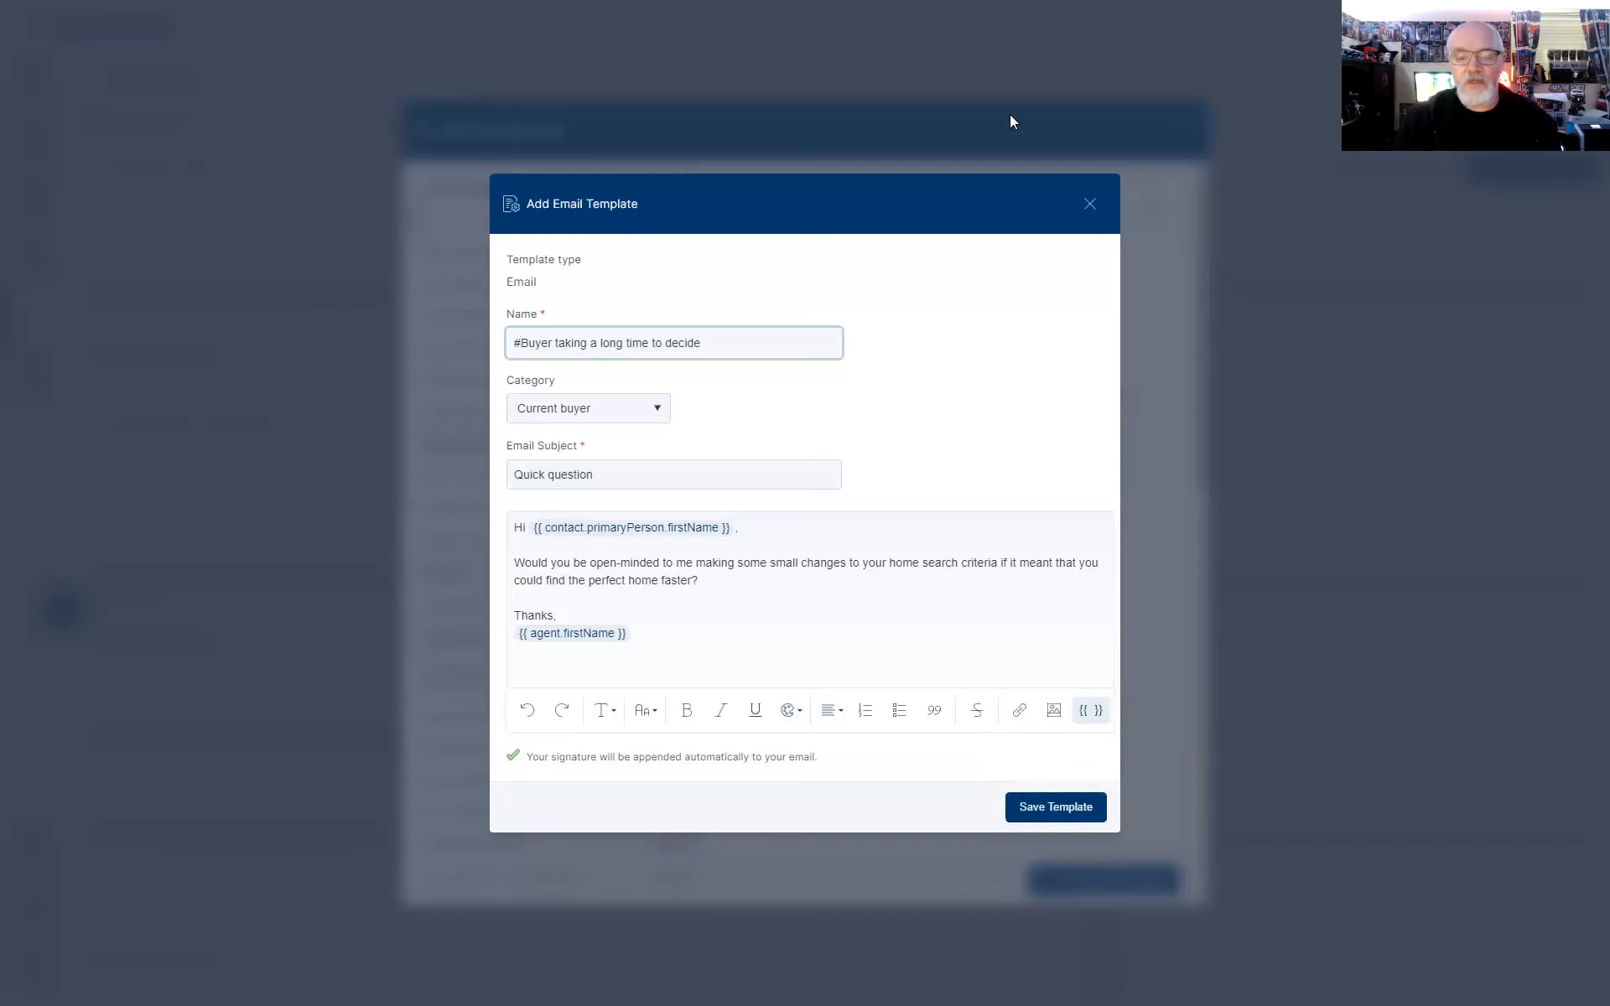
Save the personal template '#Buyer taking a long time to decide' with subject 'Quick question' under Current buyer
{"action": "left_click", "coordinate": [1030, 810]}
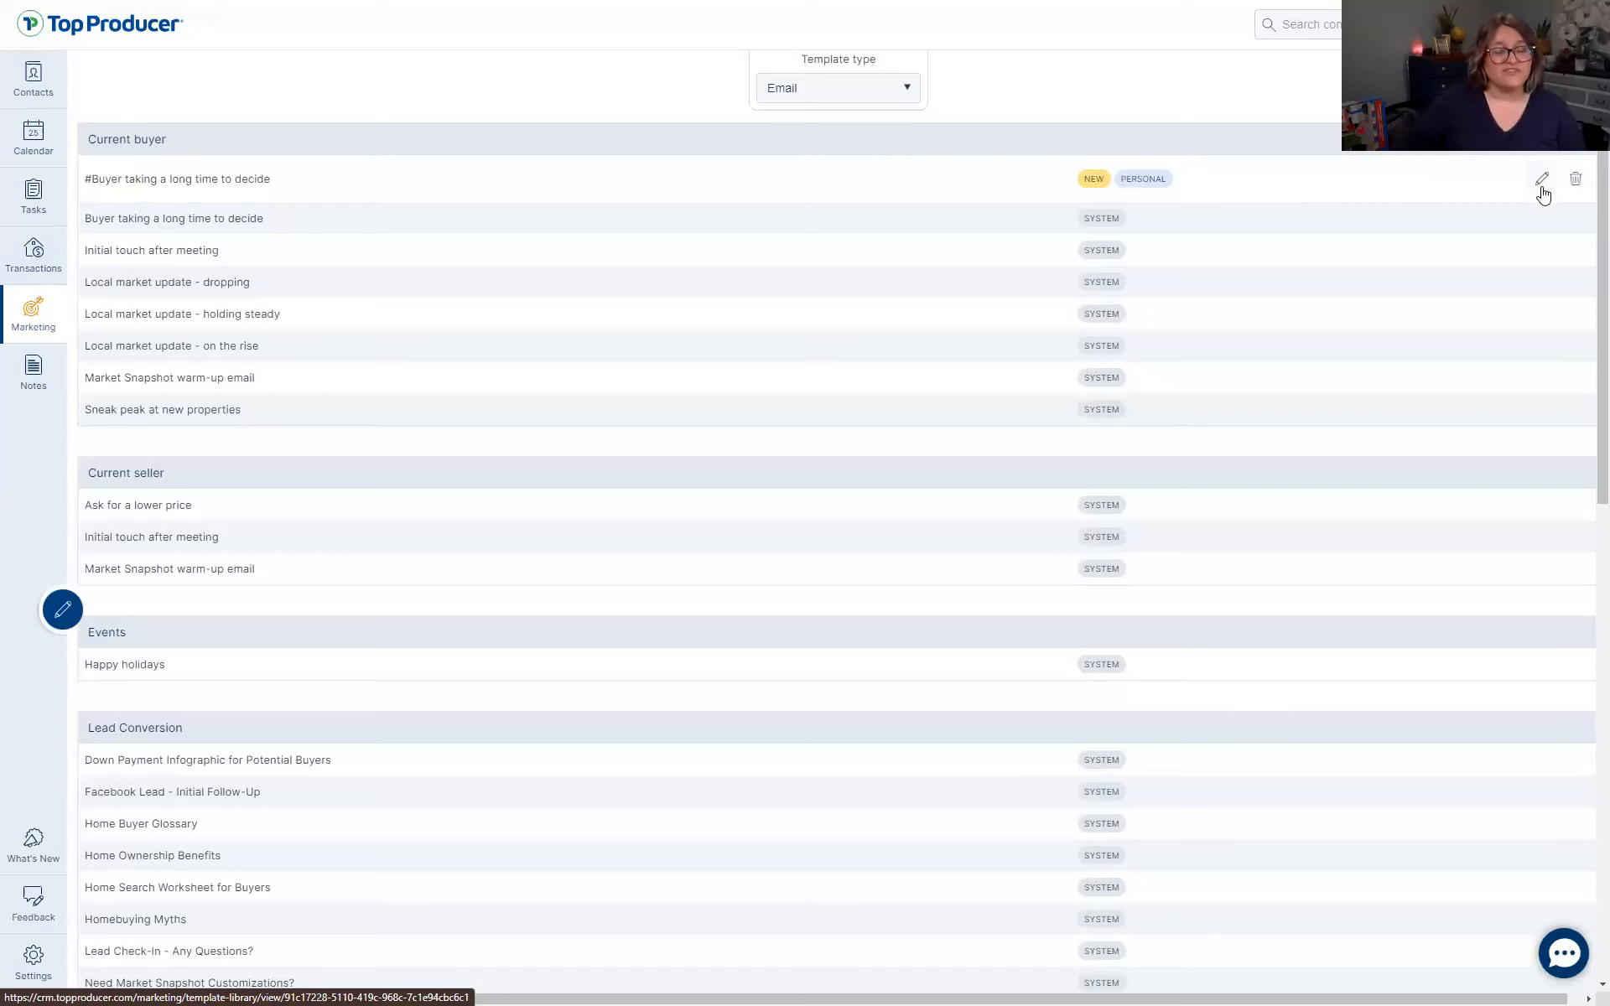
Open the new personal '#Buyer taking a long time to decide' template for editing
{"action": "key", "text": "ctrl"}
{"action": "key", "text": "ctrl"}
{"action": "key", "text": "ctrl"}
{"action": "key", "text": "ctrl"}
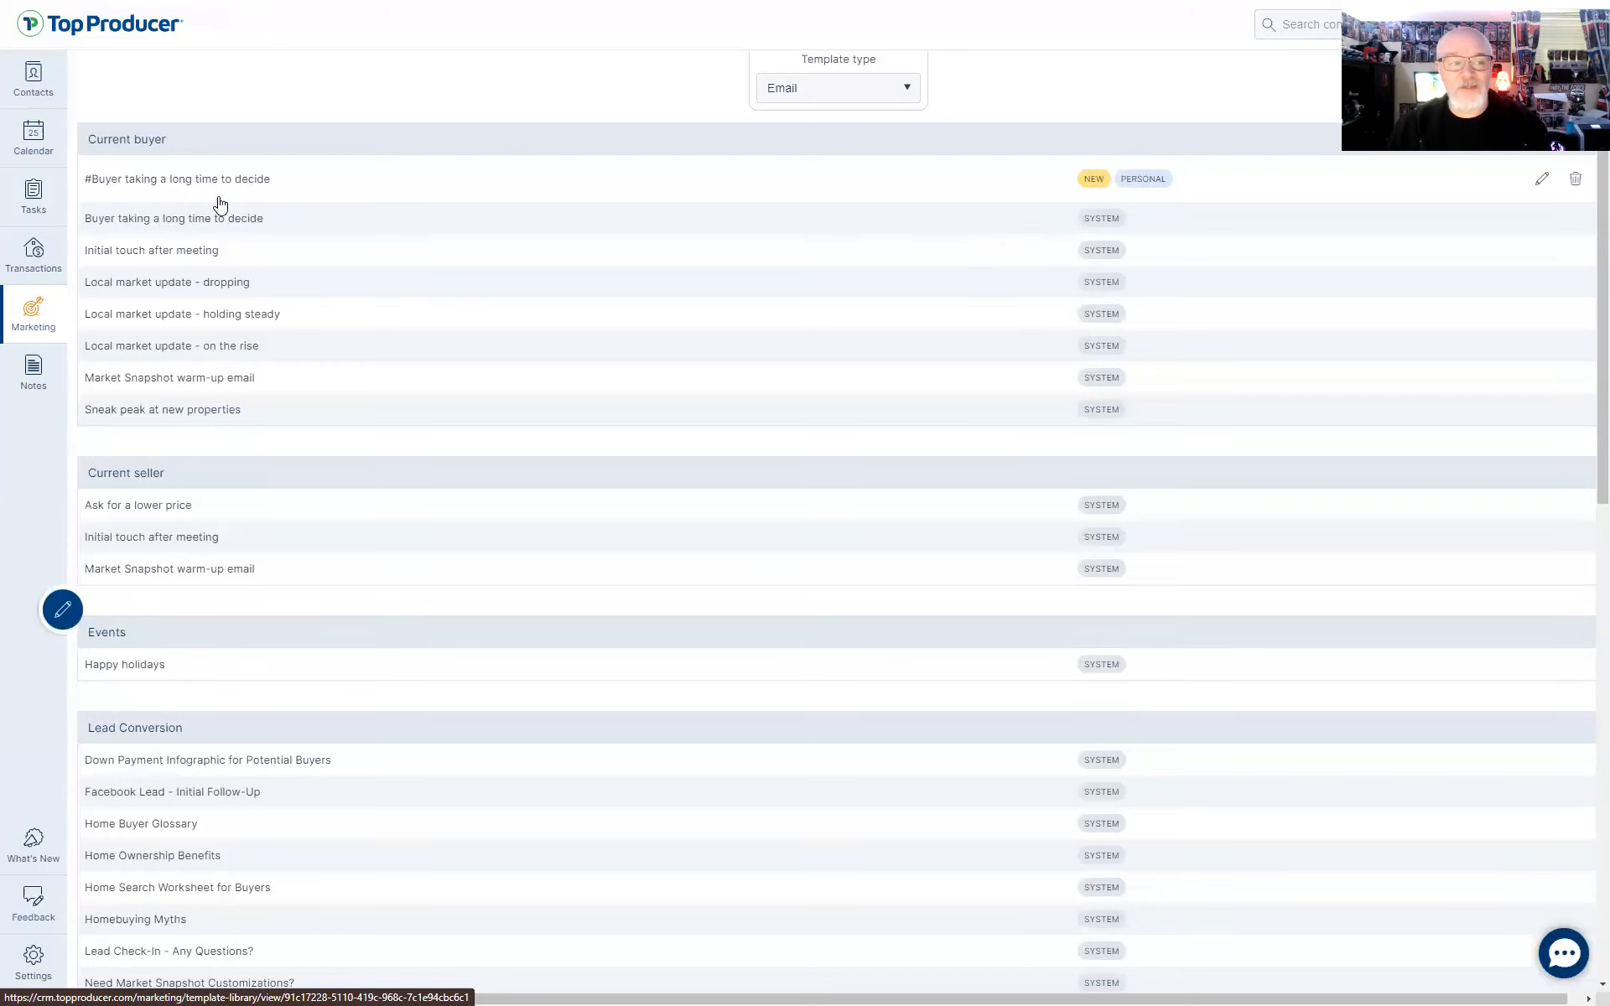
{"action": "left_click", "coordinate": [1536, 177]}
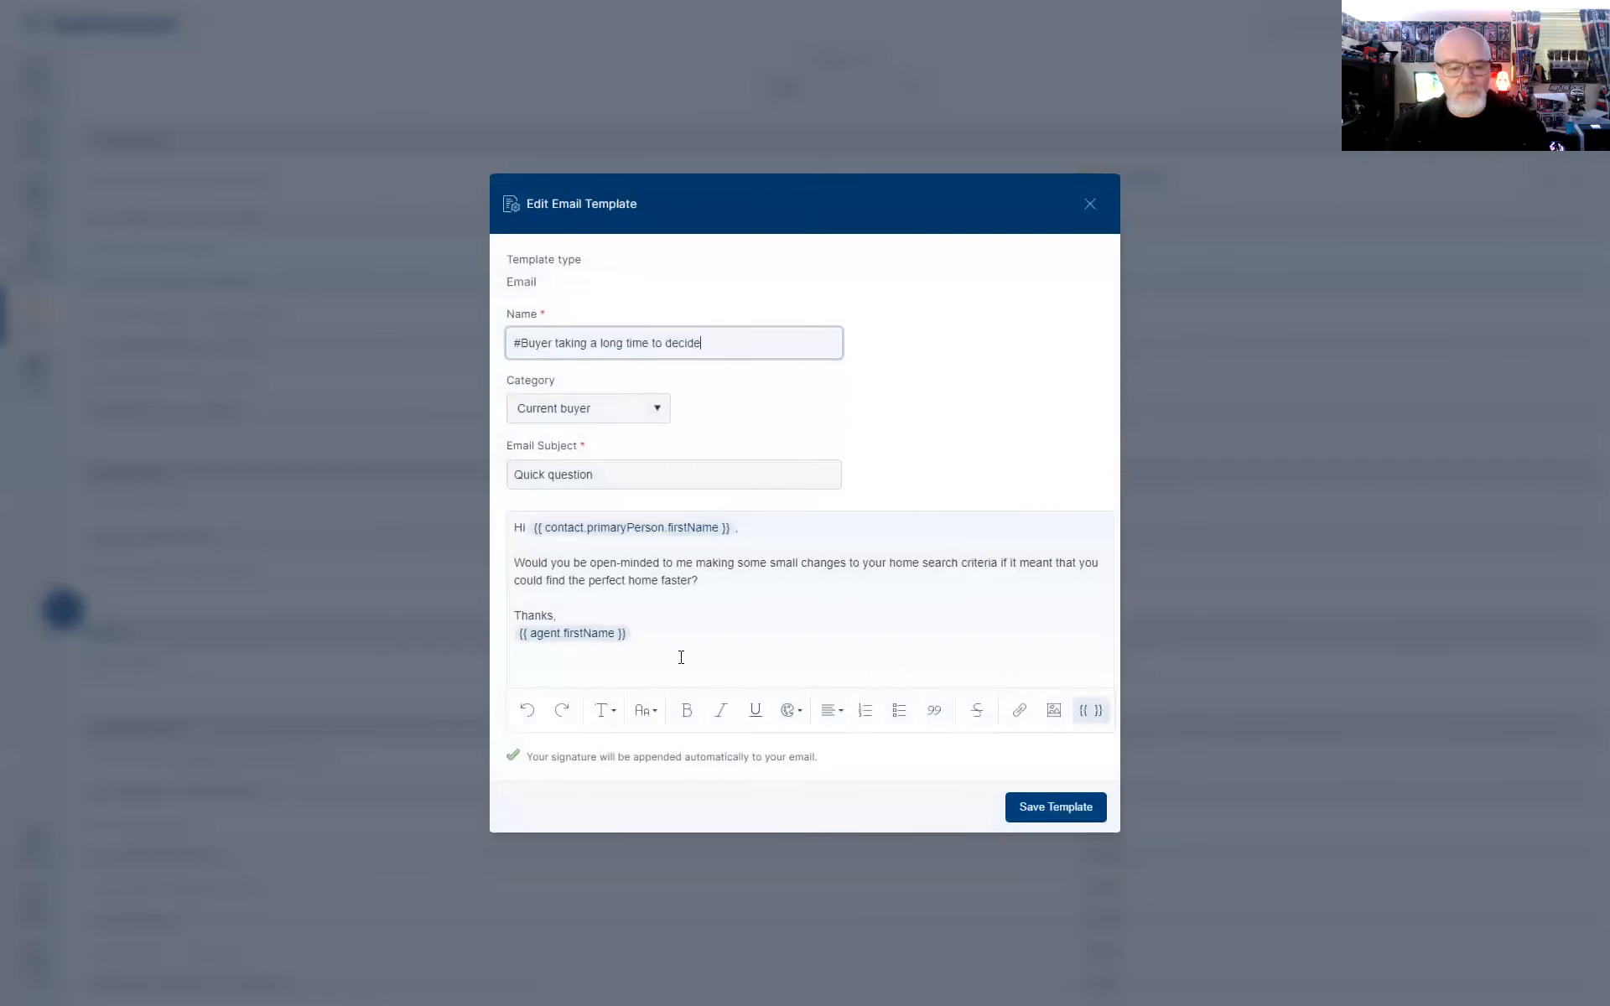
Close the editor unchanged and delete the personal '#Buyer taking a long time to decide' template
{"action": "left_click", "coordinate": [1091, 205]}
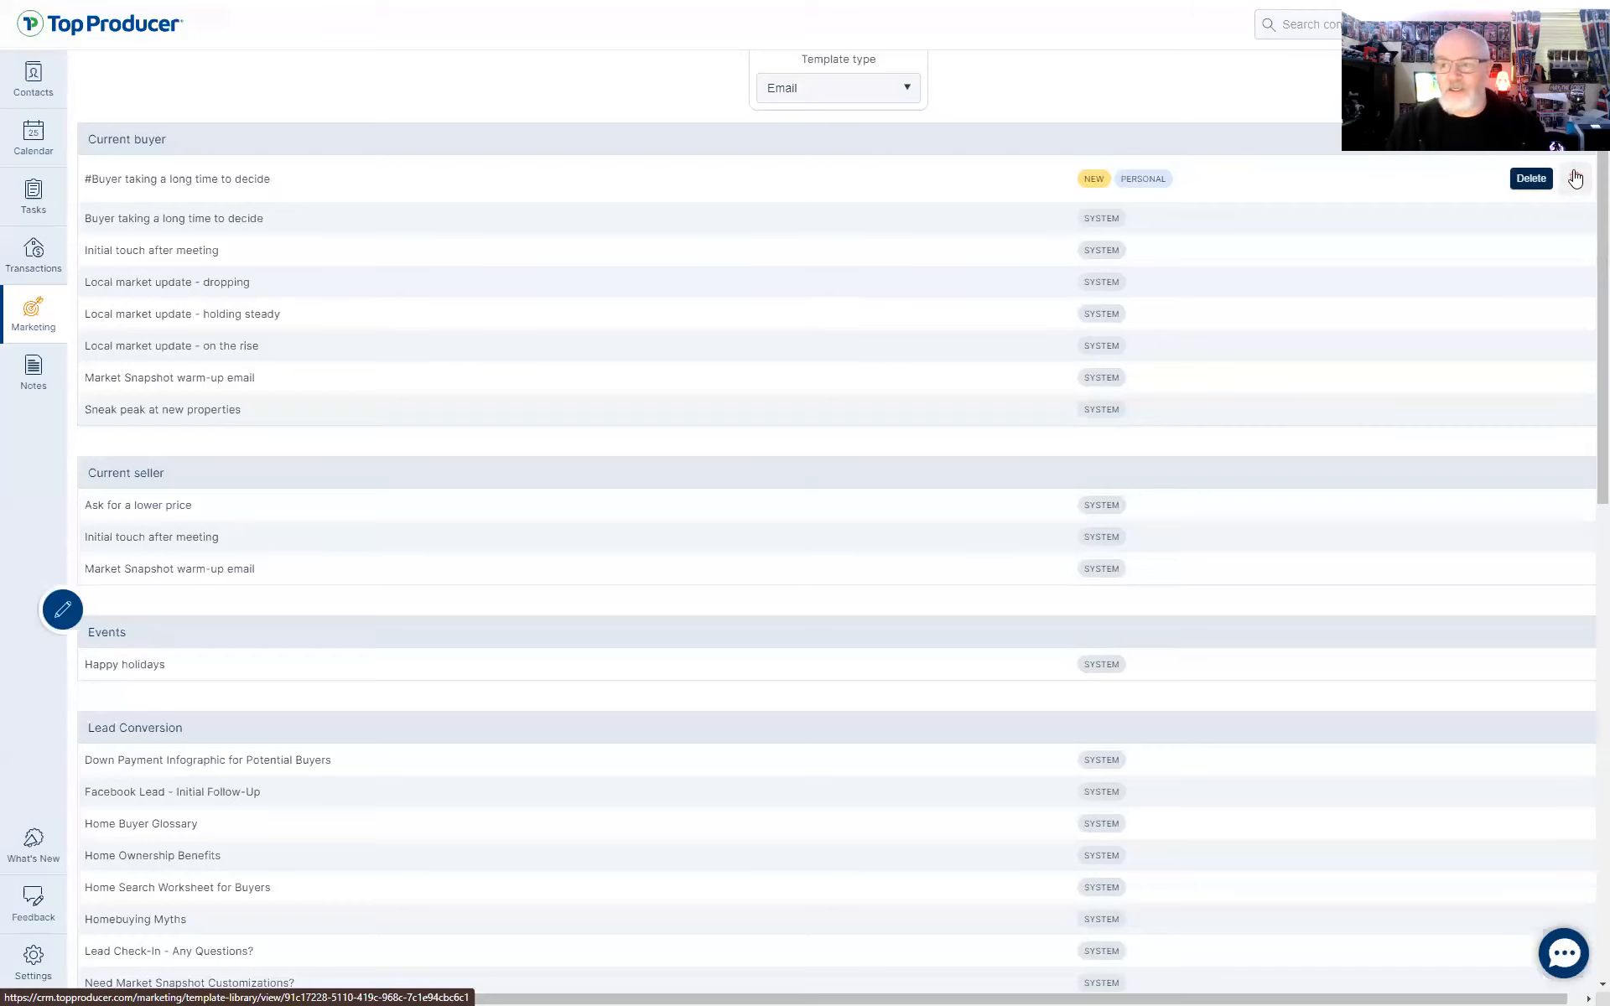
{"action": "left_click", "coordinate": [1577, 186]}
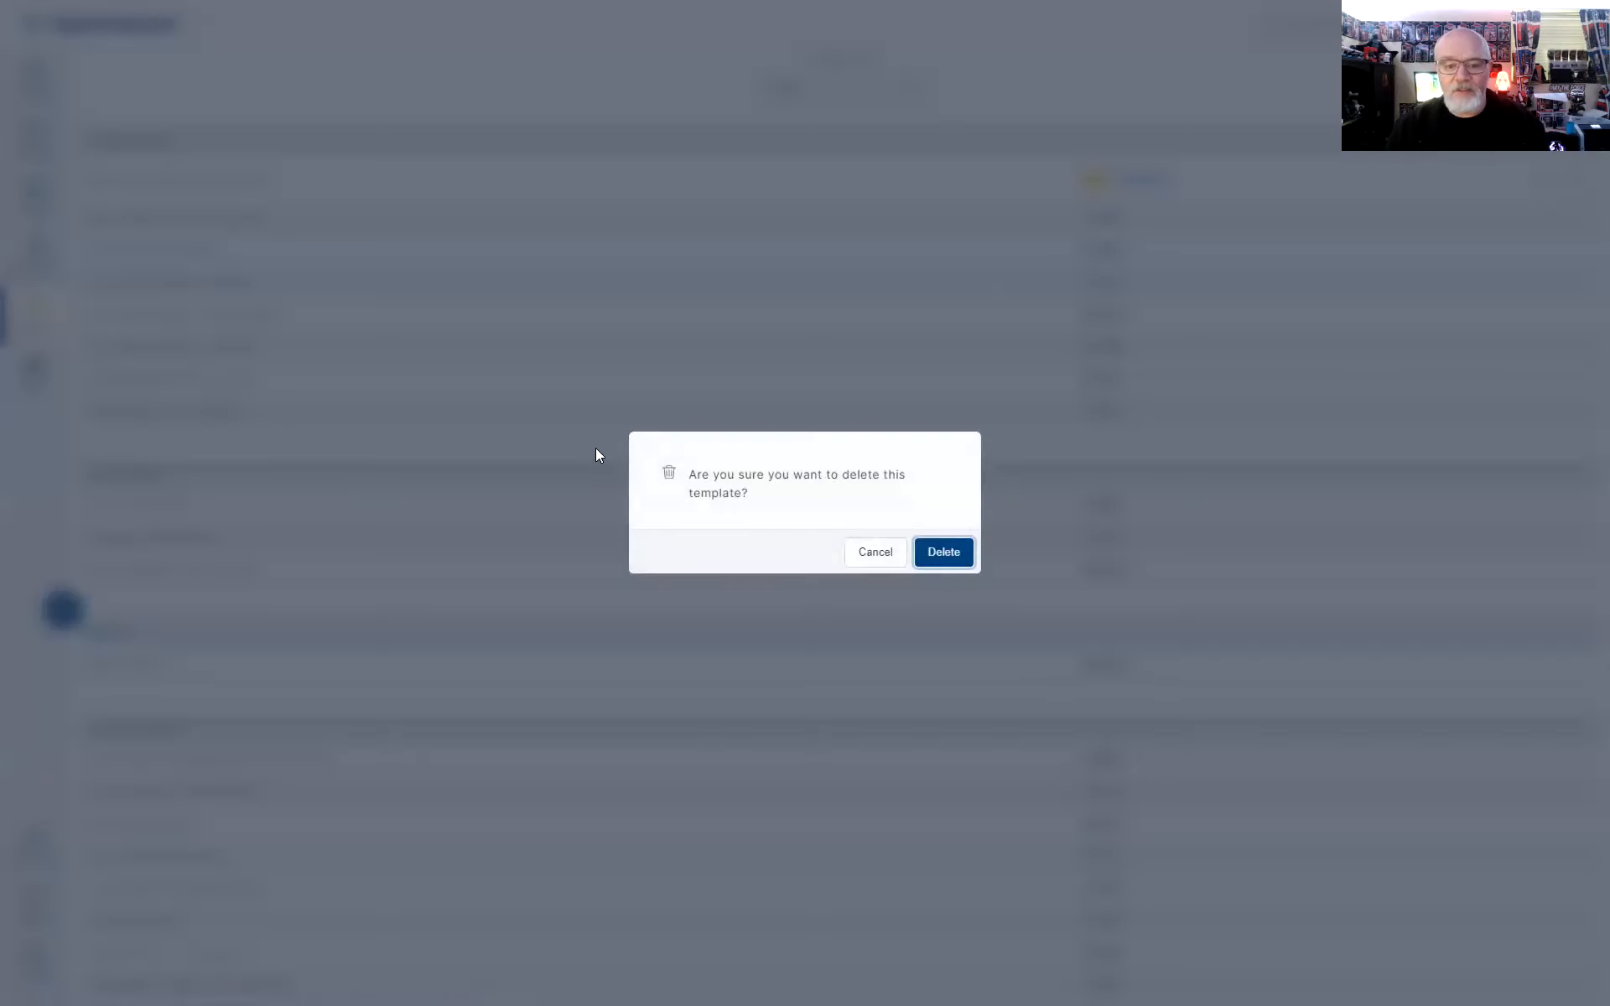
{"action": "left_click", "coordinate": [956, 557]}
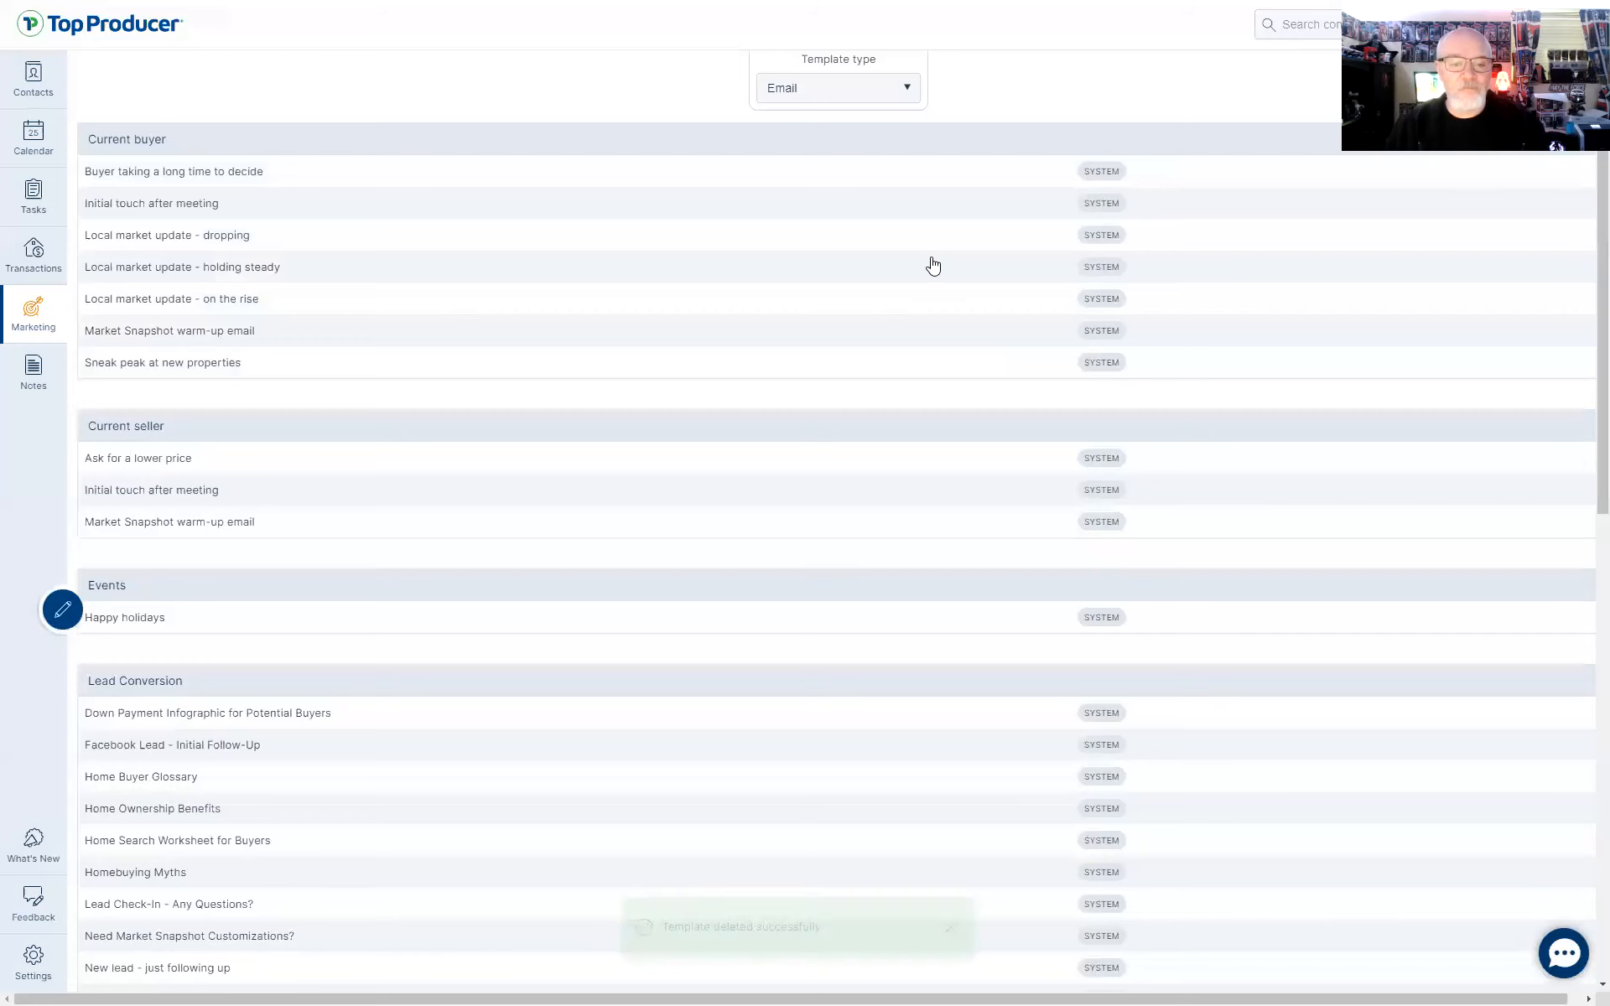
{"action": "key", "text": "ctrl"}
{"action": "key", "text": "ctrl"}
{"action": "scroll", "coordinate": [937, 482], "scroll_direction": "up", "scroll_amount": 2}
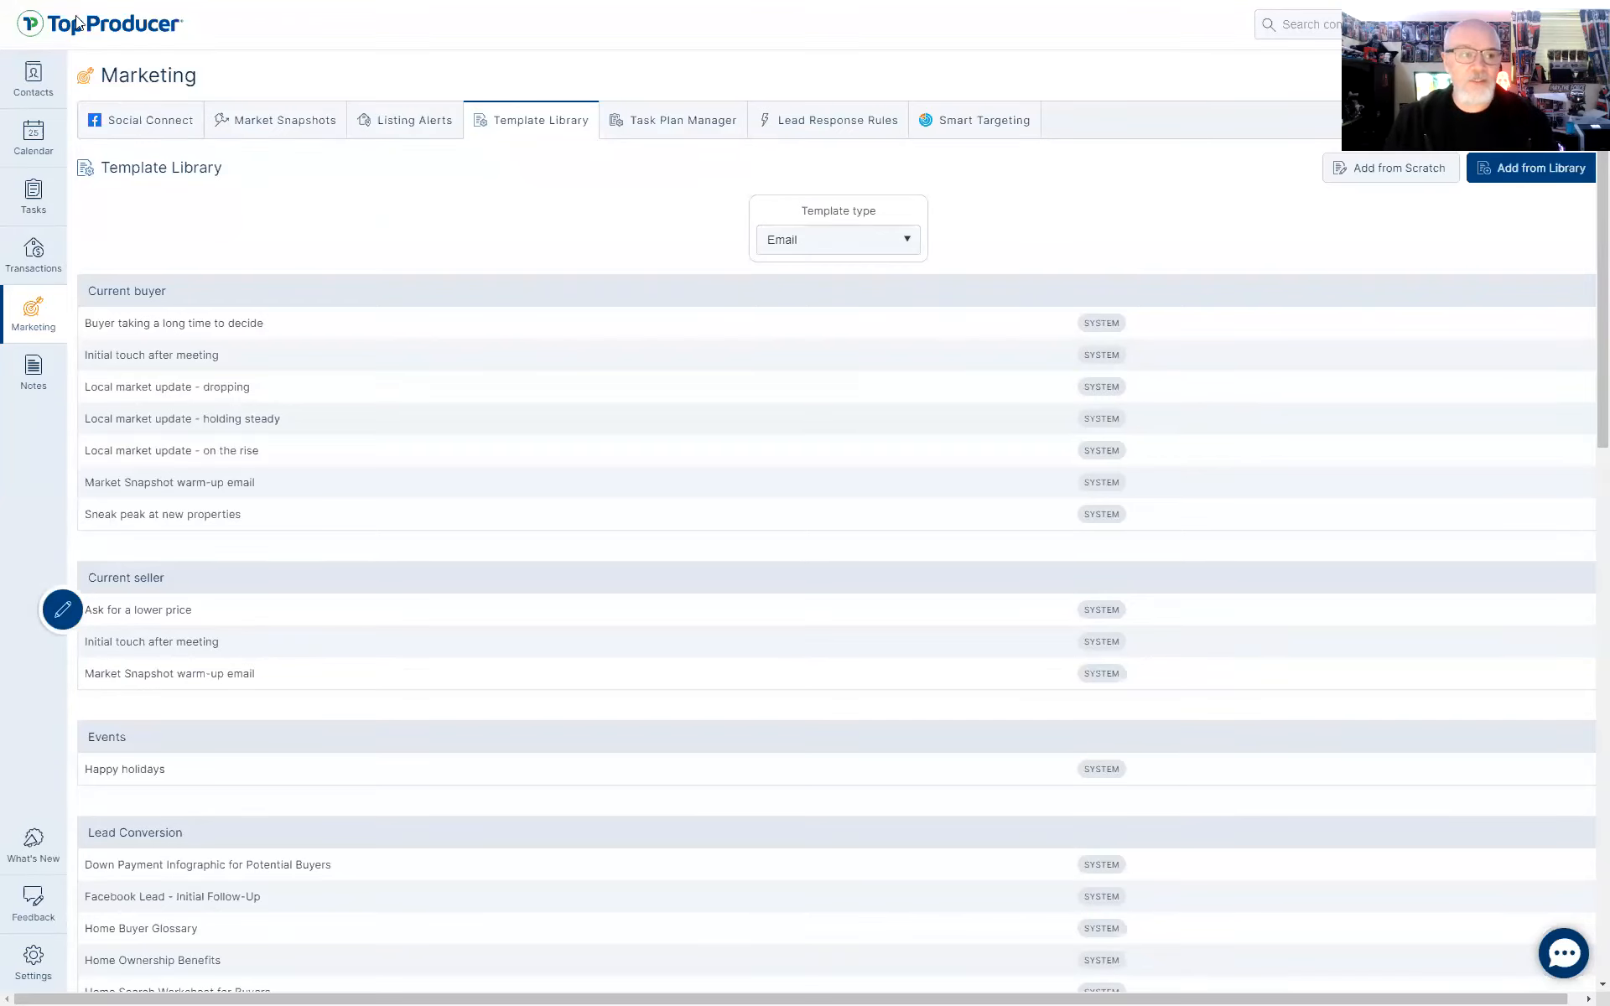
In Contacts, select the first contact and request its deletion
{"action": "left_click", "coordinate": [31, 78]}
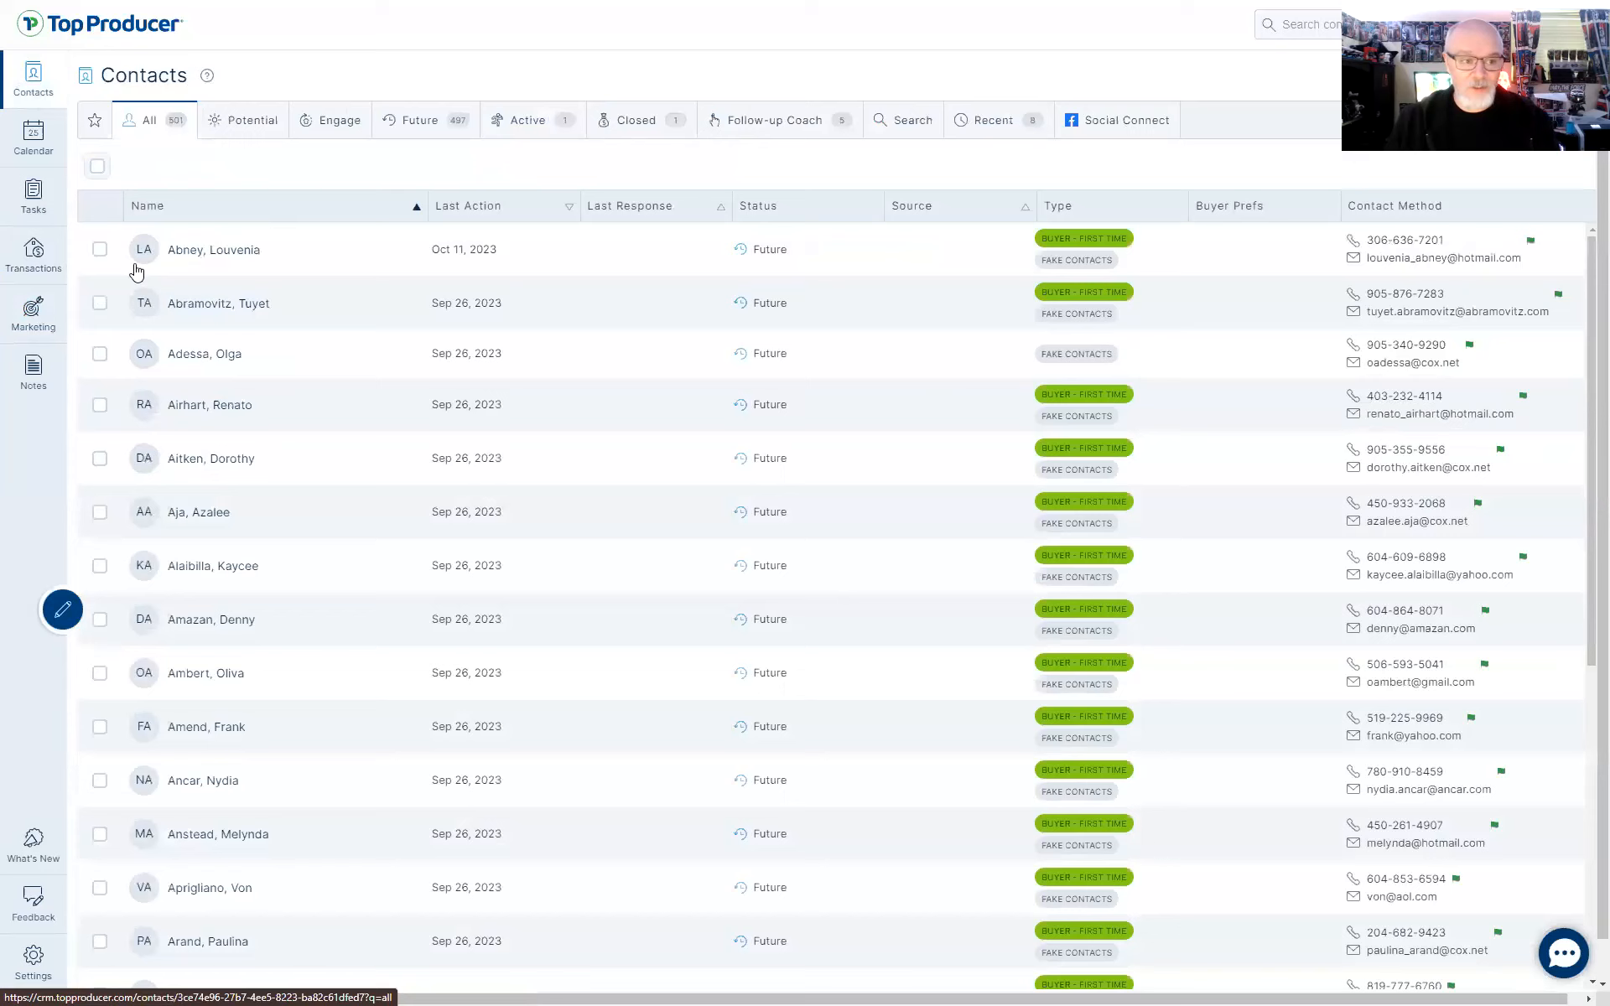
{"action": "left_click", "coordinate": [99, 249]}
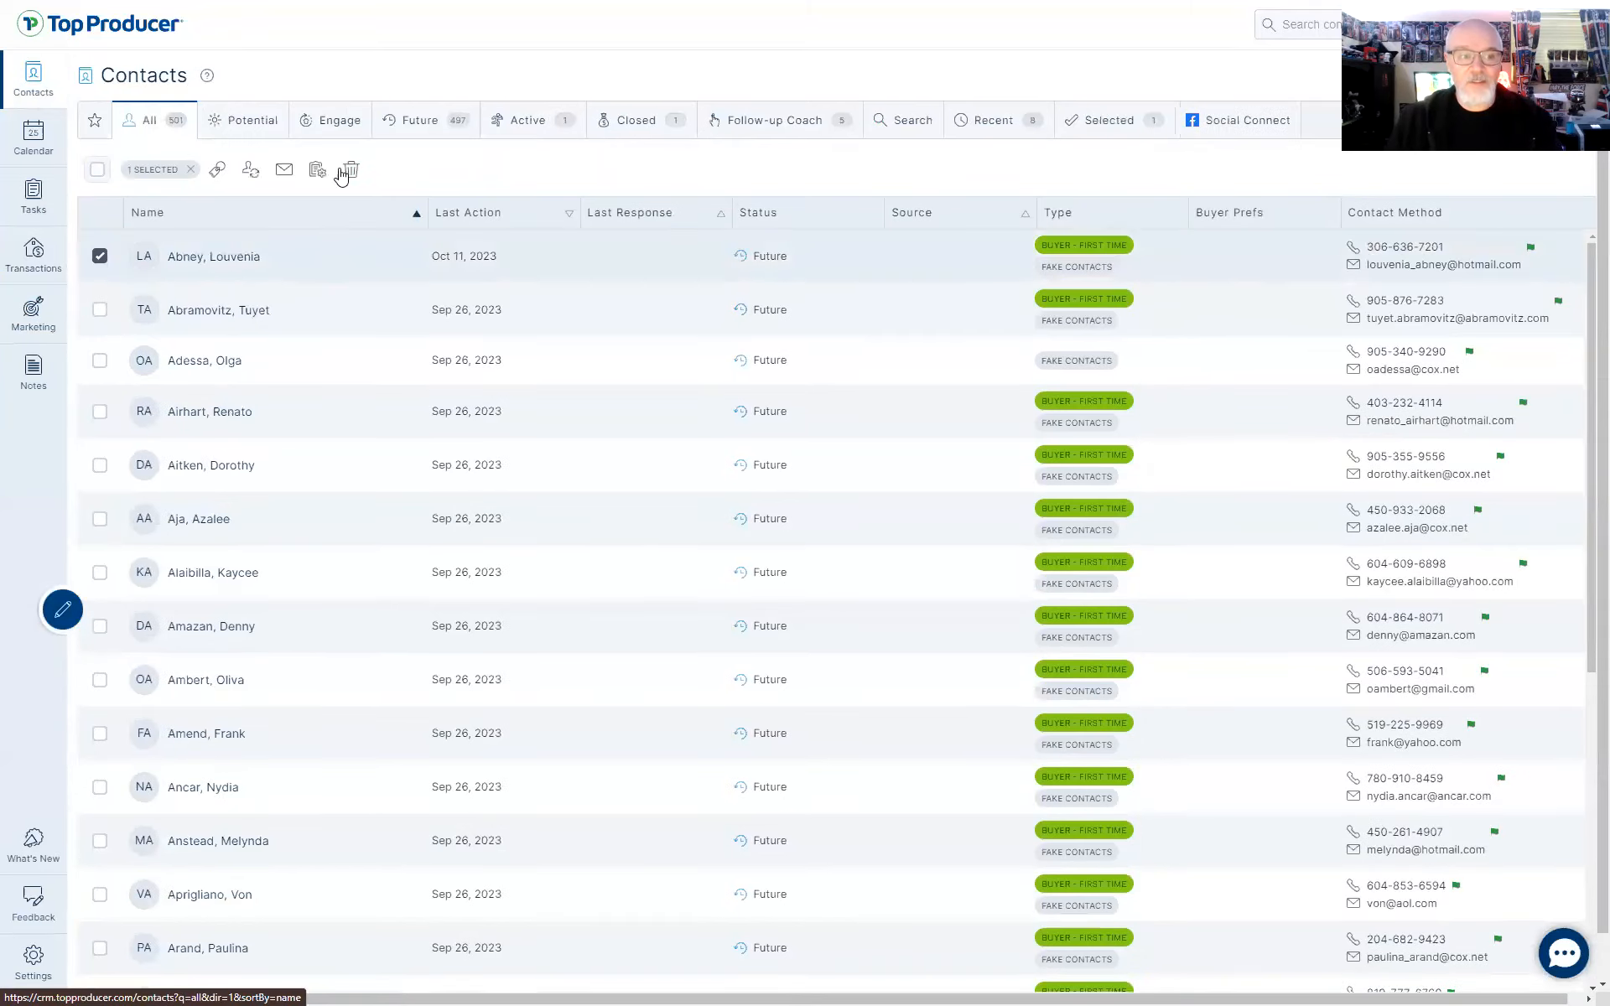
{"action": "left_click", "coordinate": [352, 169]}
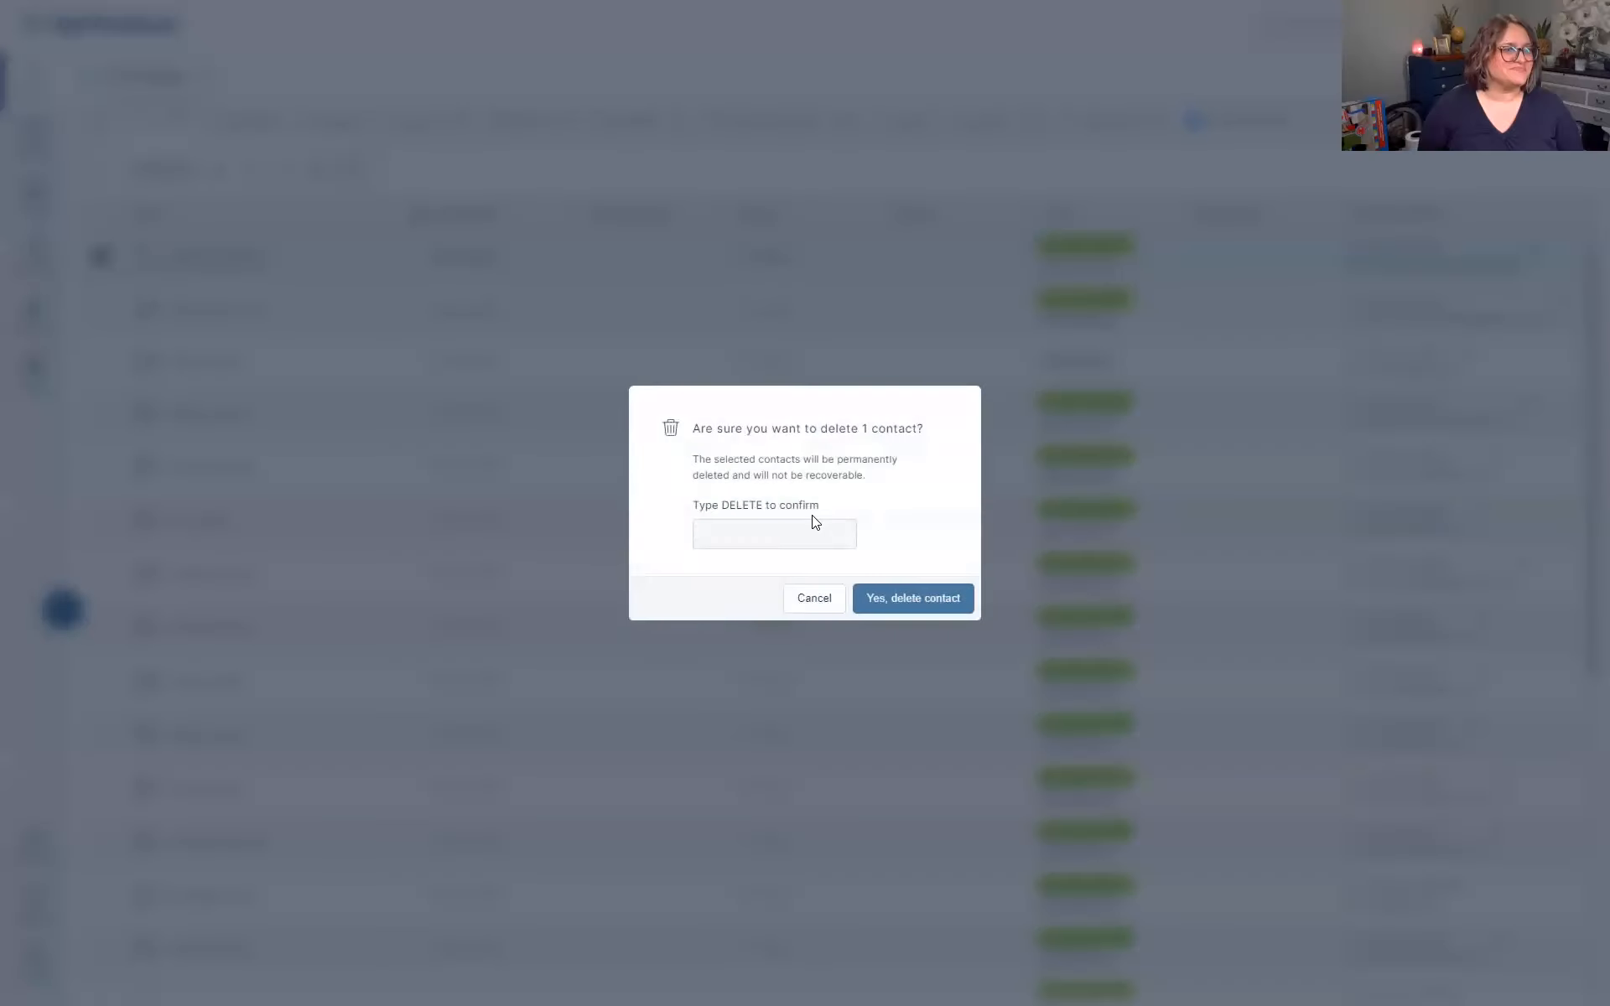
Enter DELETE in the confirmation box and submit the contact deletion
{"action": "left_click", "coordinate": [747, 535]}
{"action": "type", "text": "delete"}
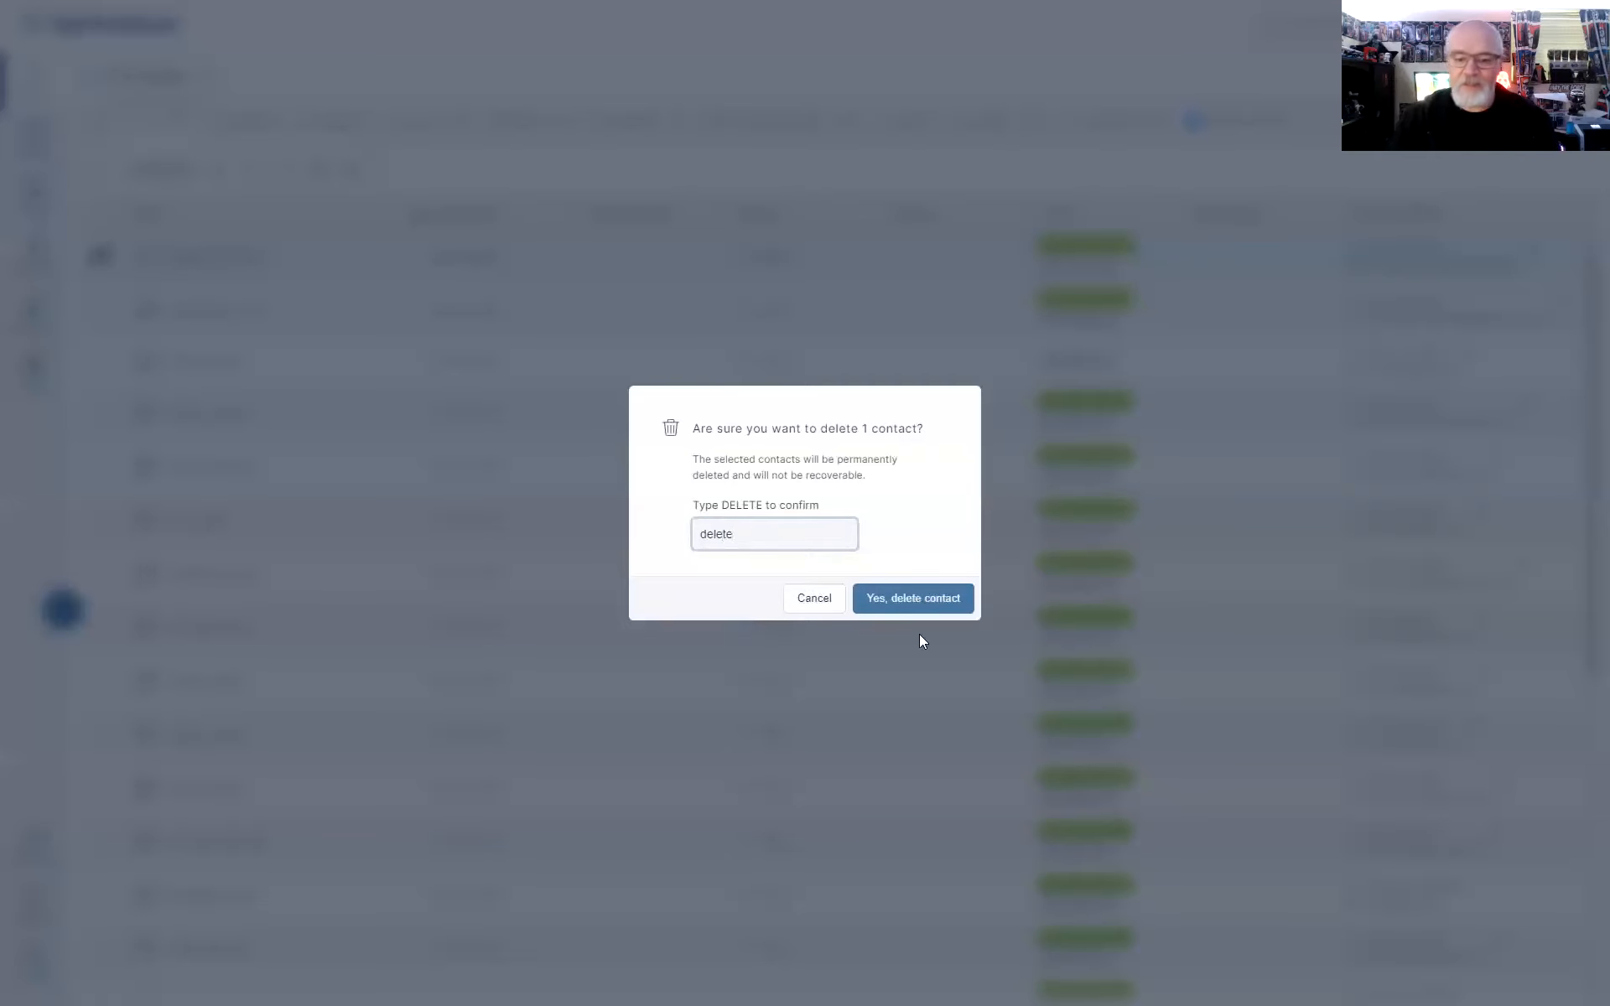
{"action": "left_click_drag", "start_coordinate": [772, 539], "coordinate": [317, 547]}
{"action": "type", "text": "EELETE"}
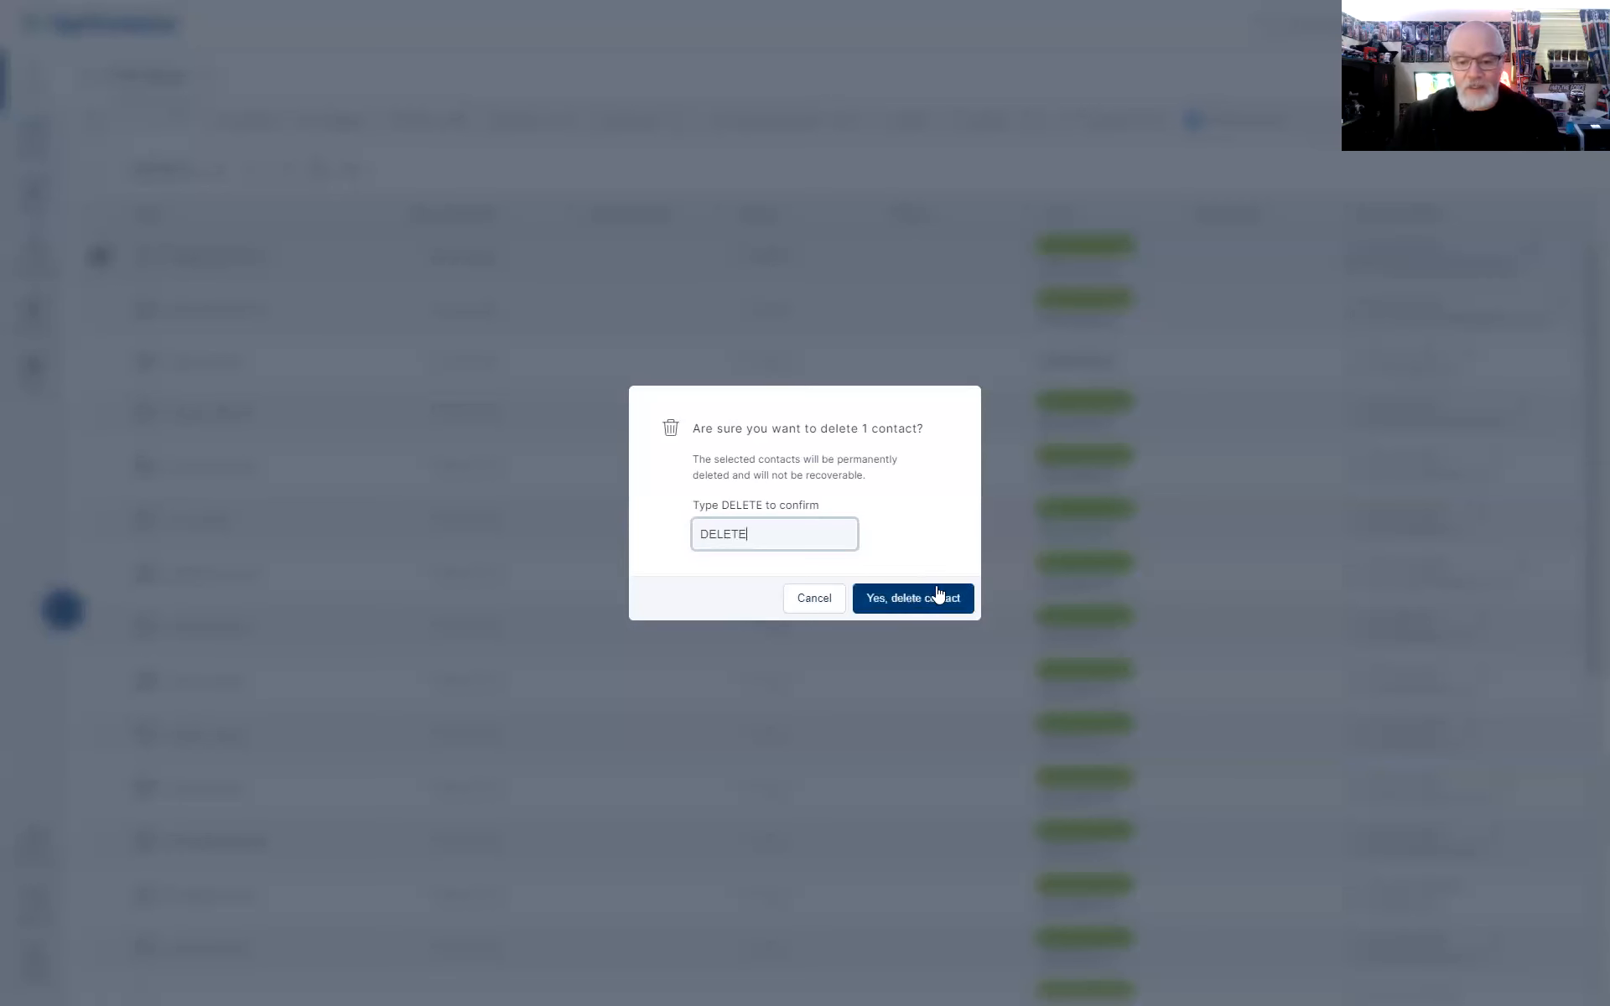
{"action": "left_click", "coordinate": [801, 600]}
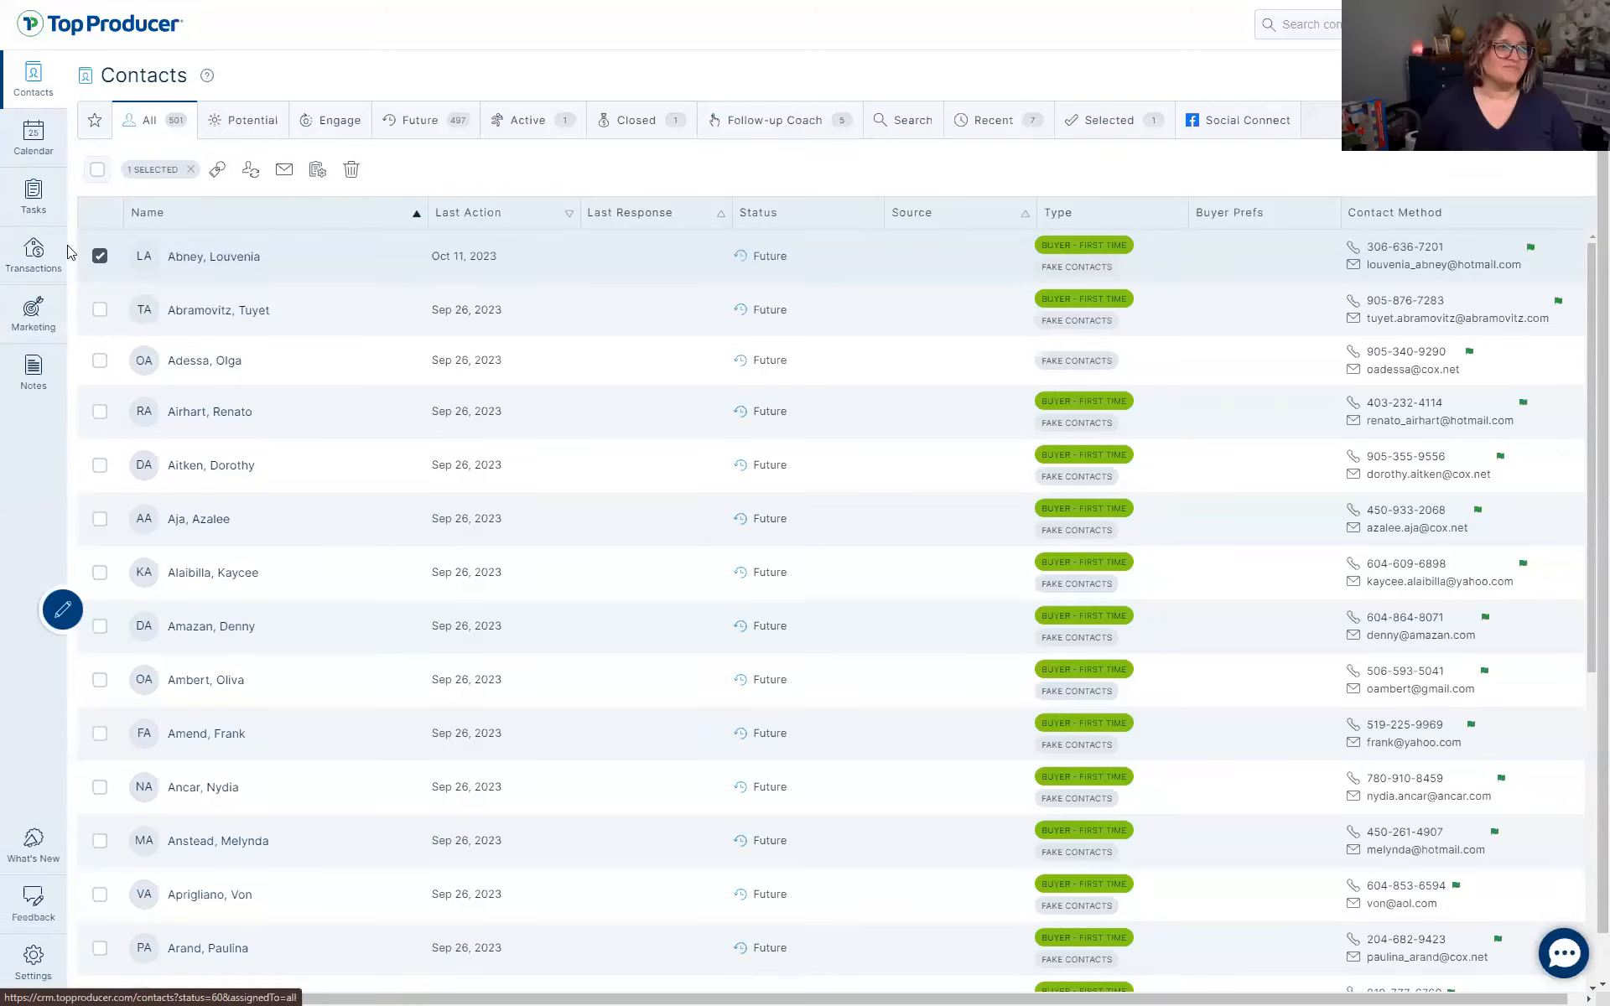
Return to Marketing's Template Library and scroll through the email templates
{"action": "left_click", "coordinate": [13, 327]}
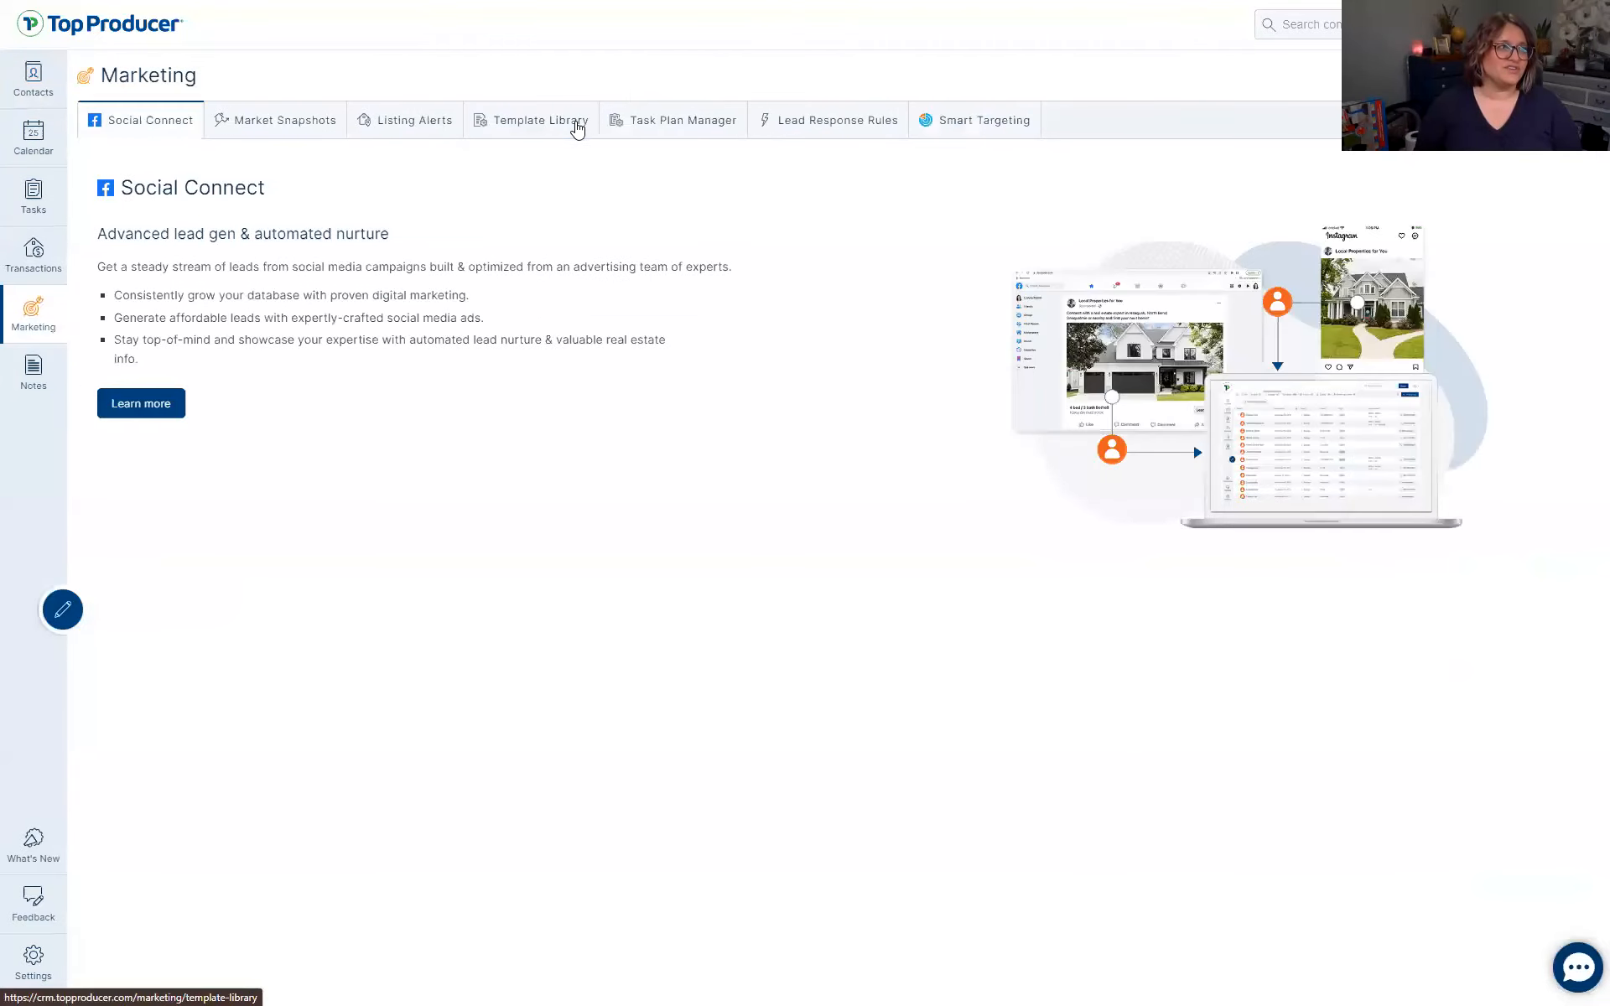
{"action": "left_click", "coordinate": [575, 124]}
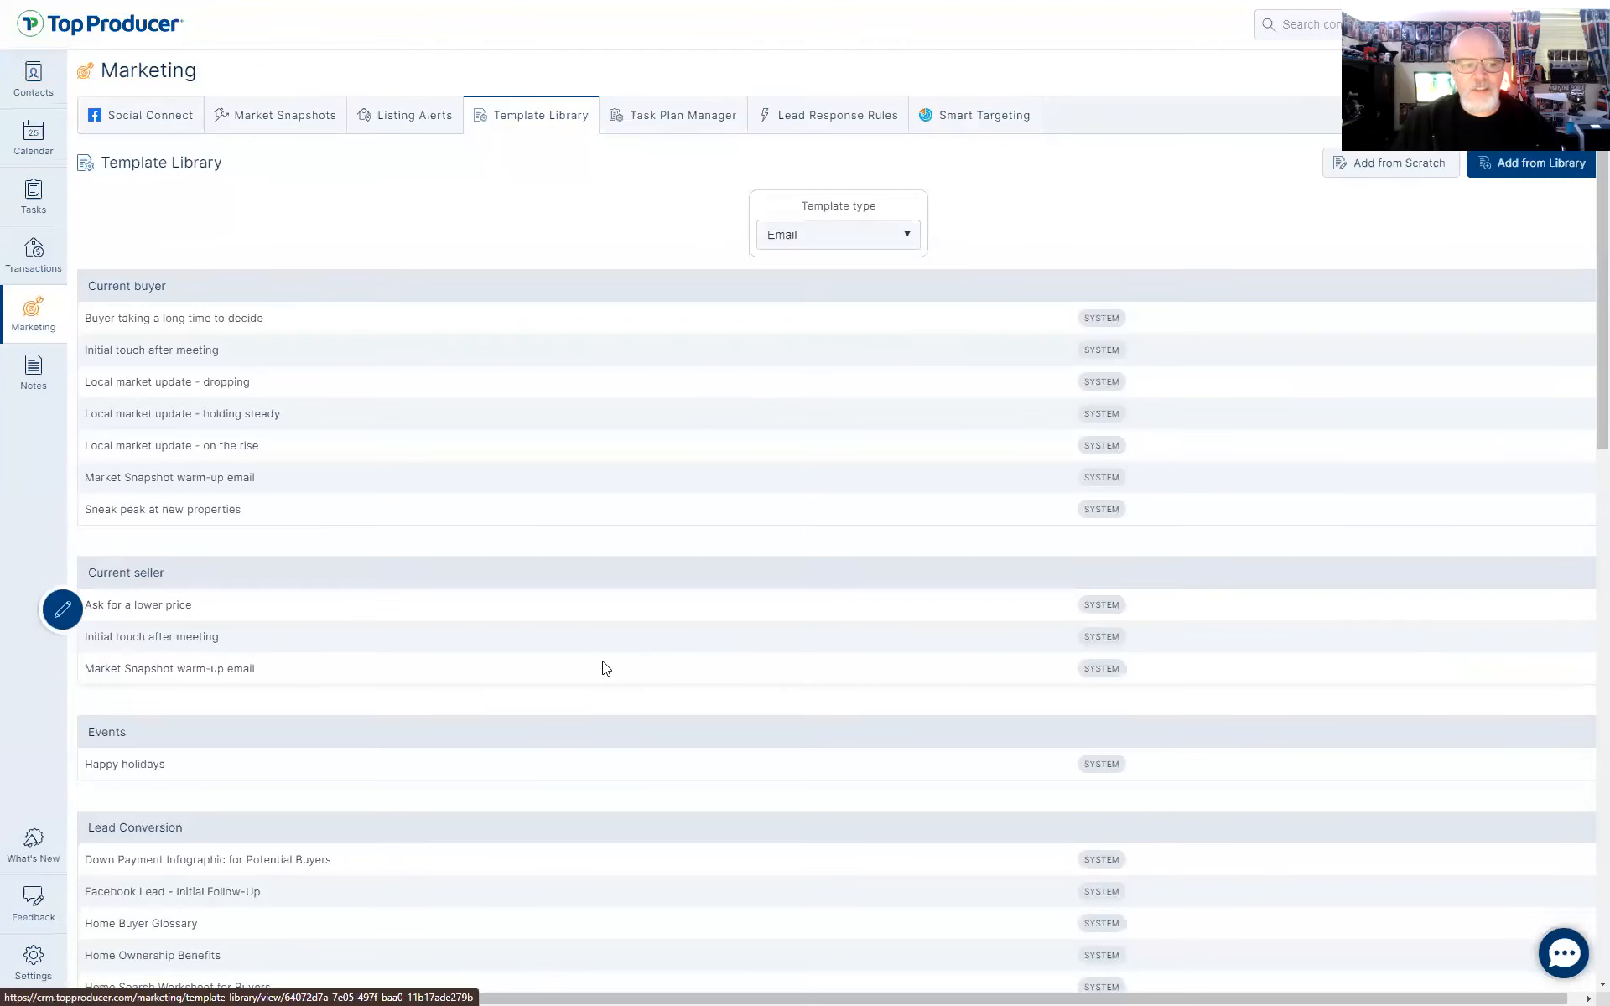
{"action": "scroll", "coordinate": [603, 666], "scroll_direction": "down", "scroll_amount": 5}
{"action": "scroll", "coordinate": [604, 668], "scroll_direction": "down", "scroll_amount": 9}
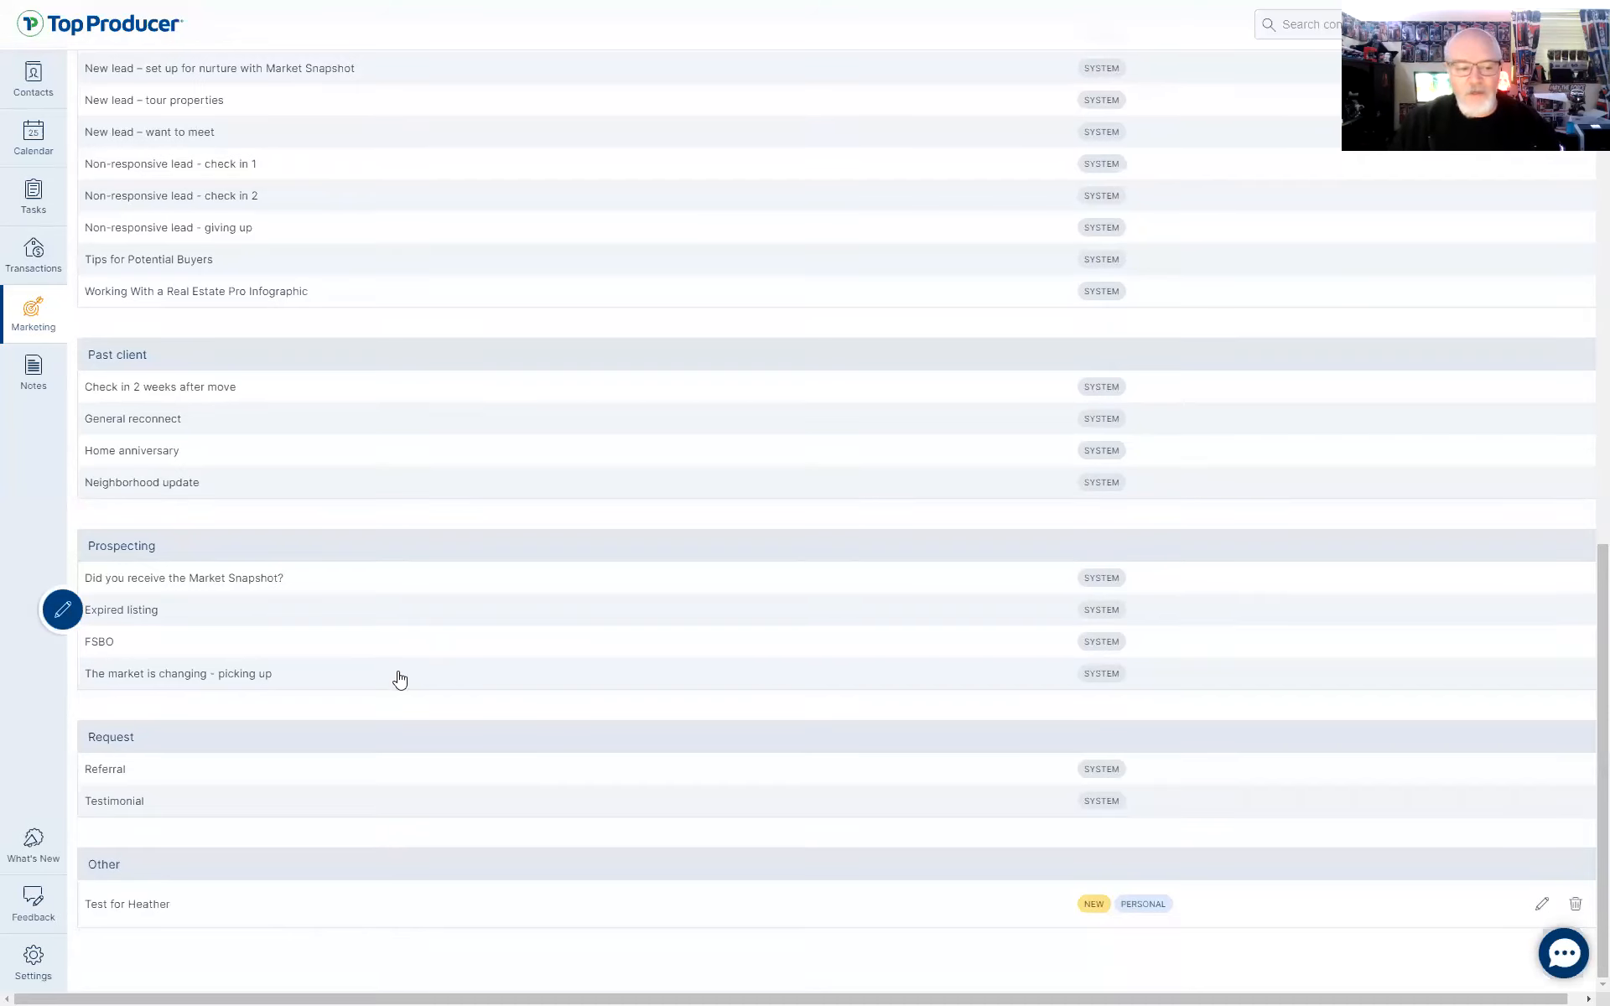
{"action": "scroll", "coordinate": [637, 730], "scroll_direction": "up", "scroll_amount": 15}
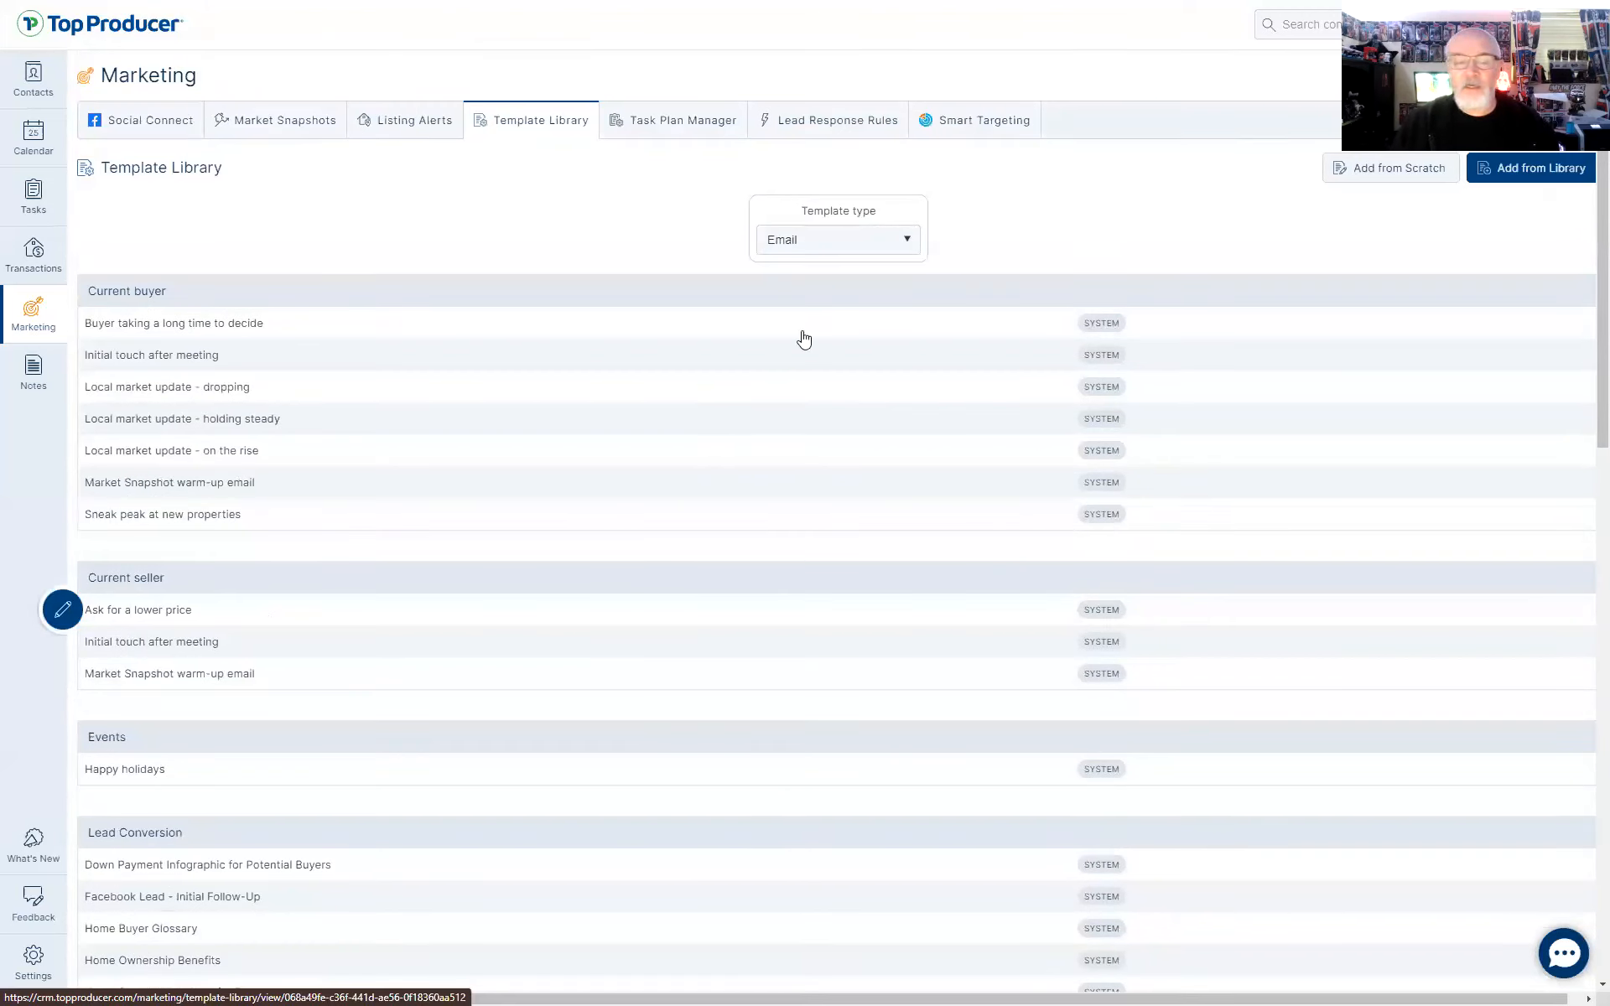
Open the Happy holidays email template
{"action": "left_click", "coordinate": [50, 912]}
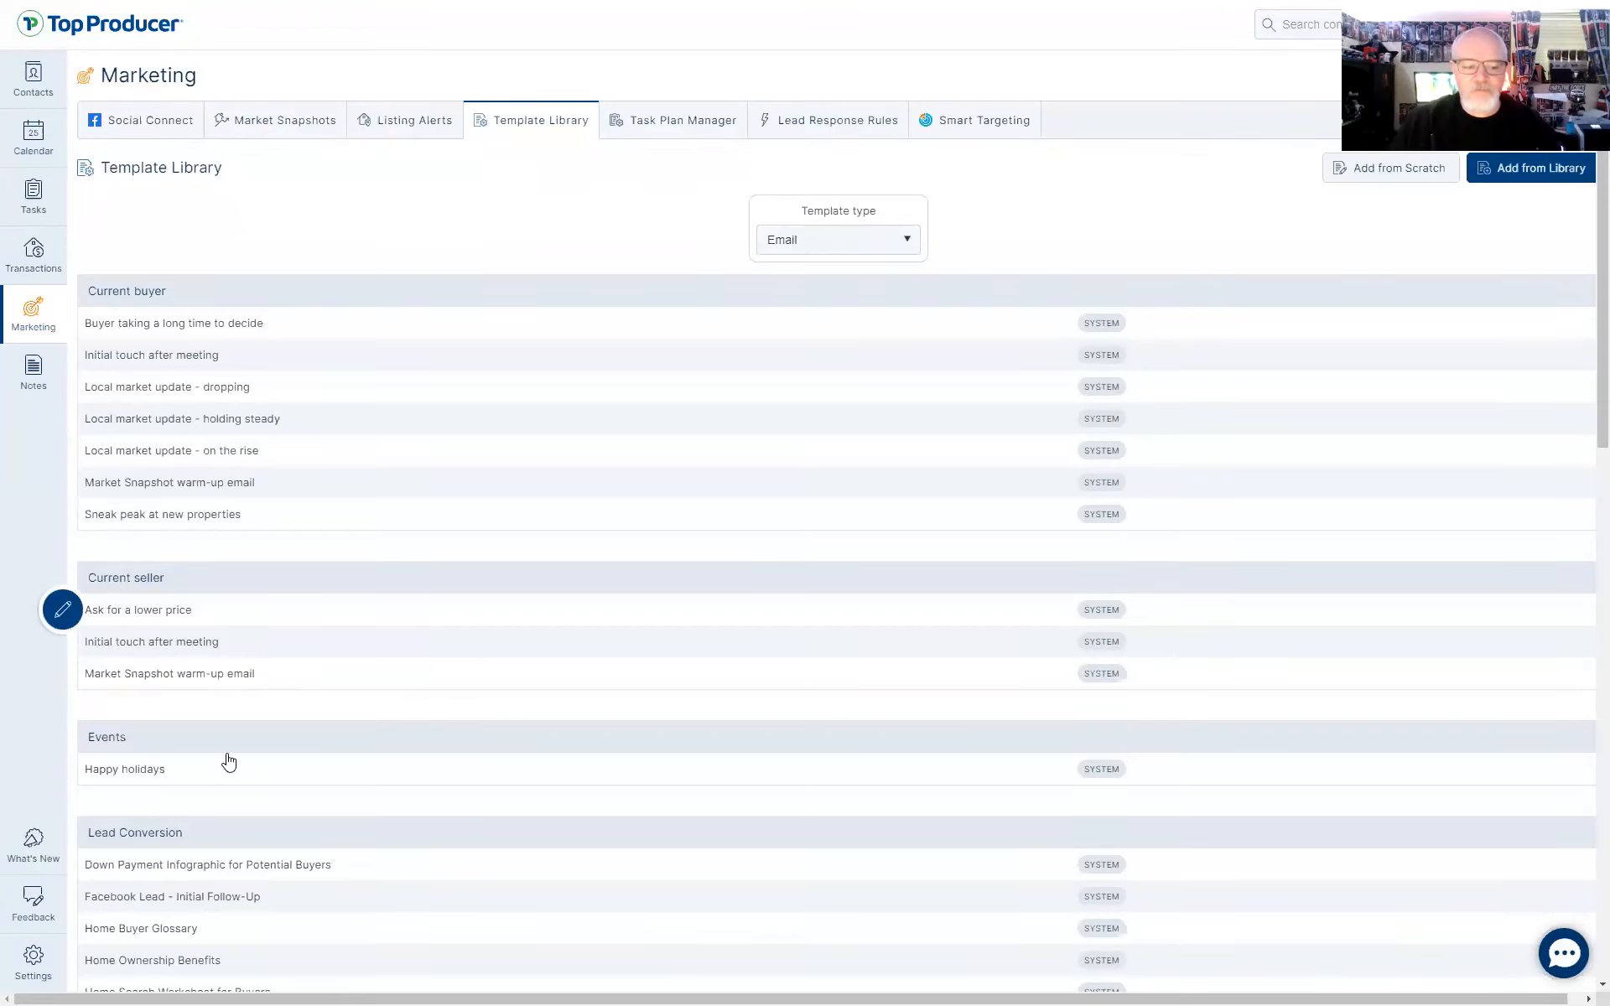
{"action": "left_click", "coordinate": [199, 780]}
{"action": "left_click", "coordinate": [201, 778]}
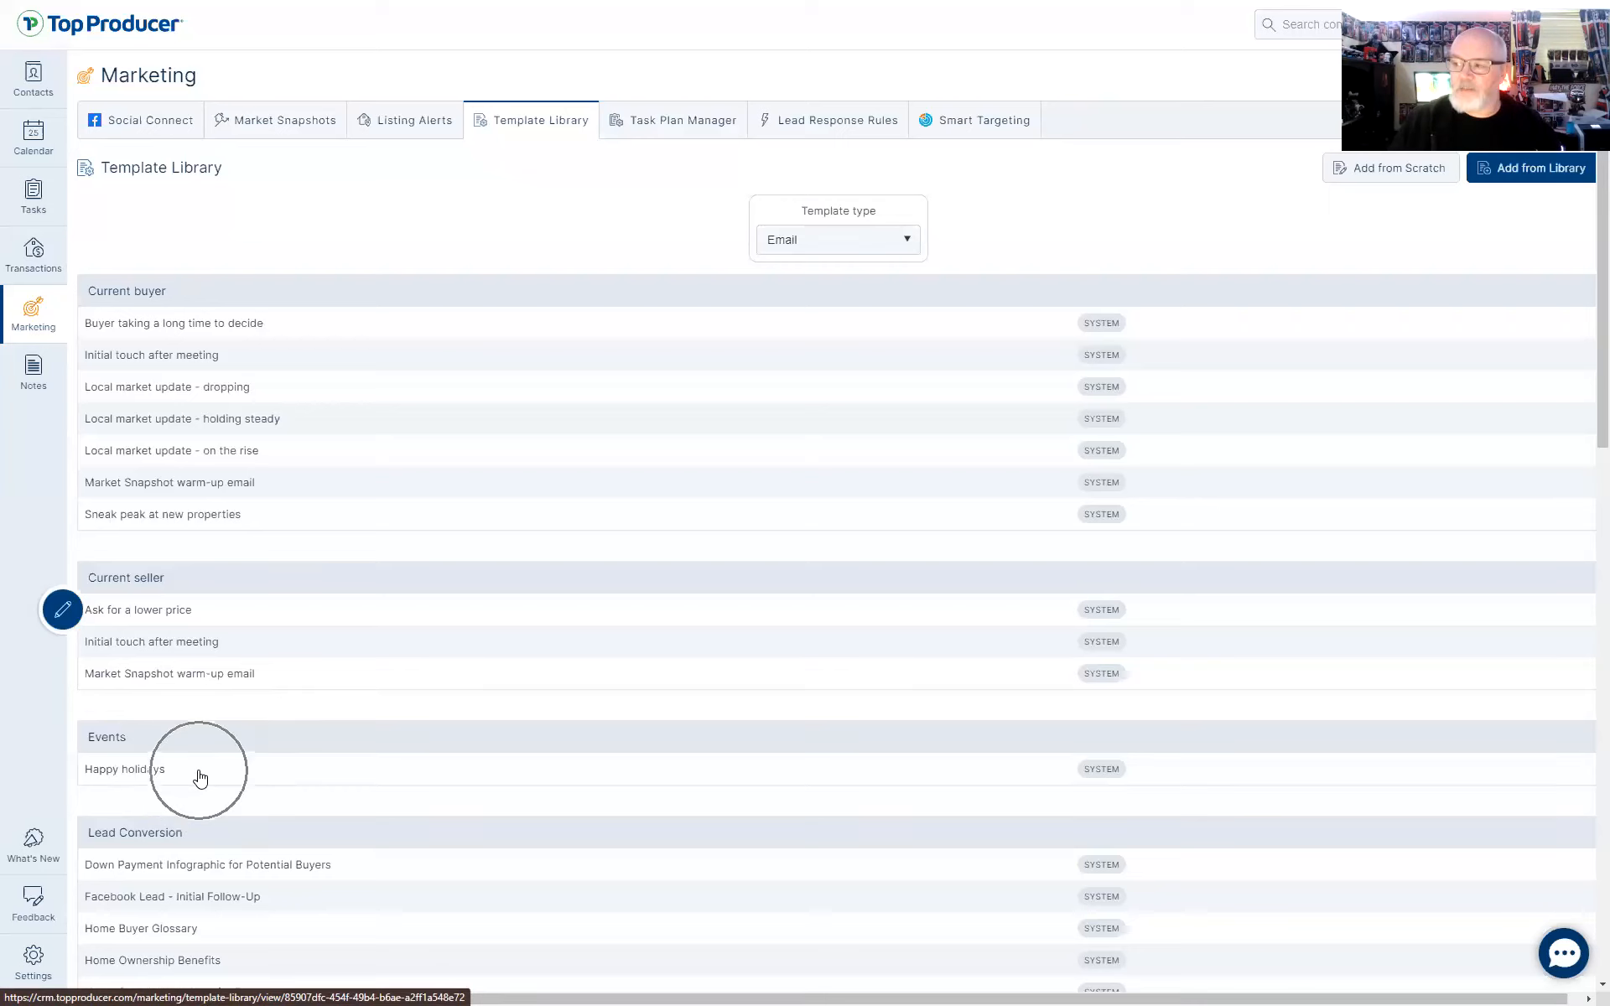
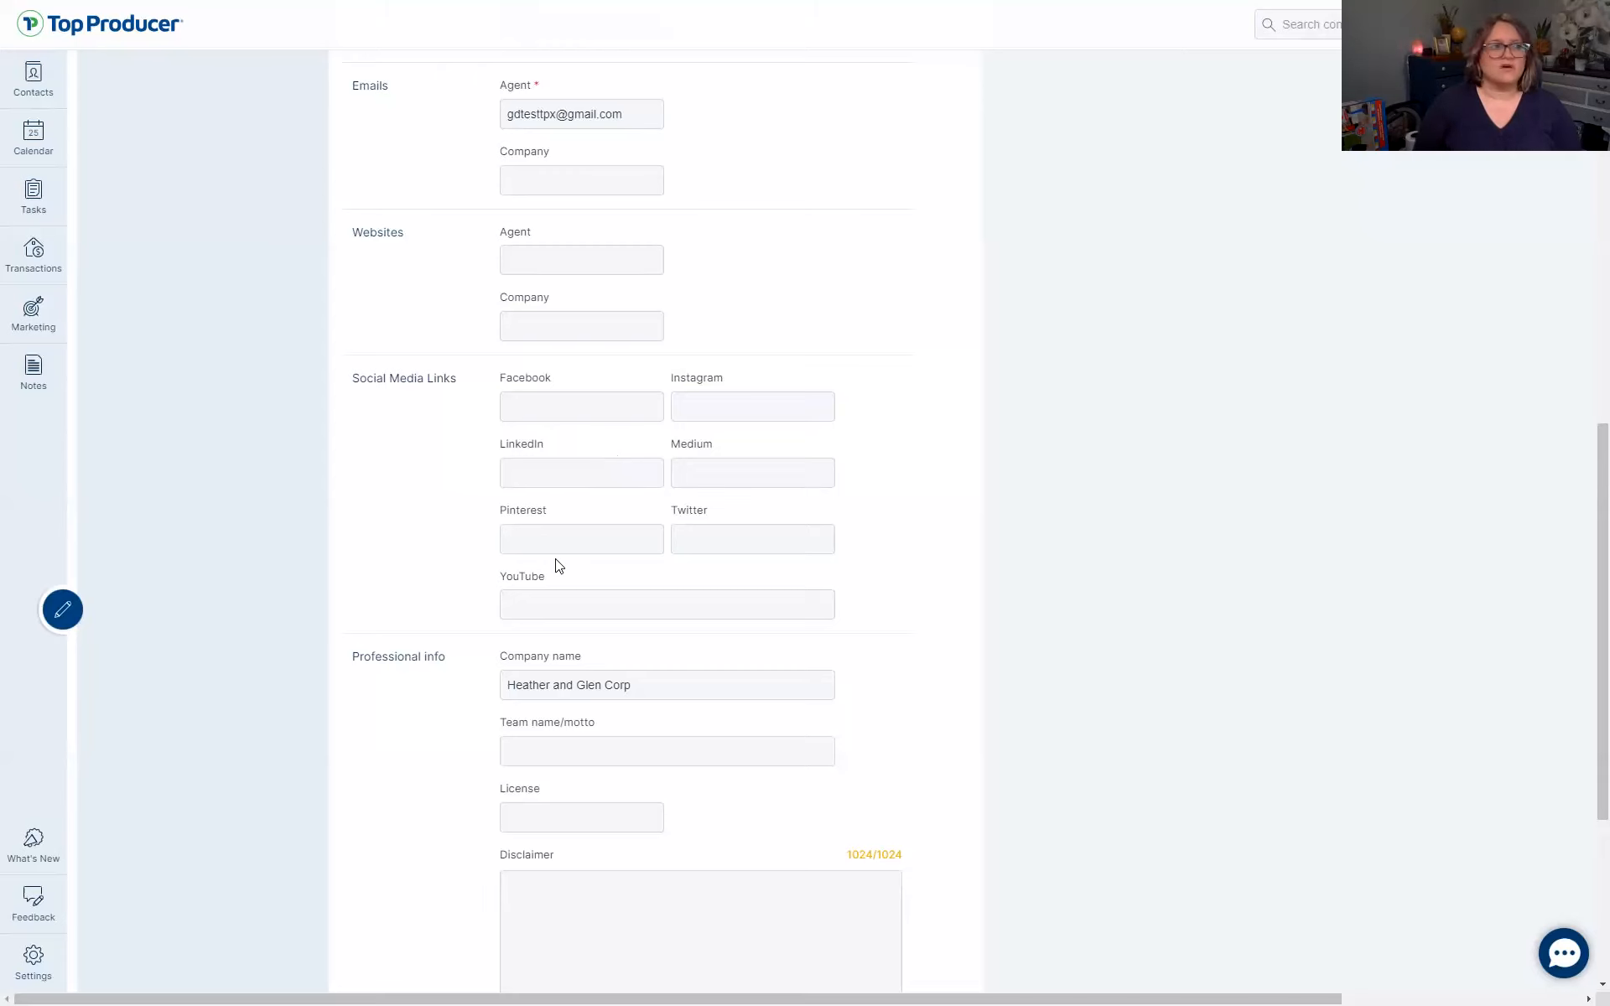
Open the Marketing area's Social Connect page from the left sidebar
{"action": "left_click", "coordinate": [33, 312]}
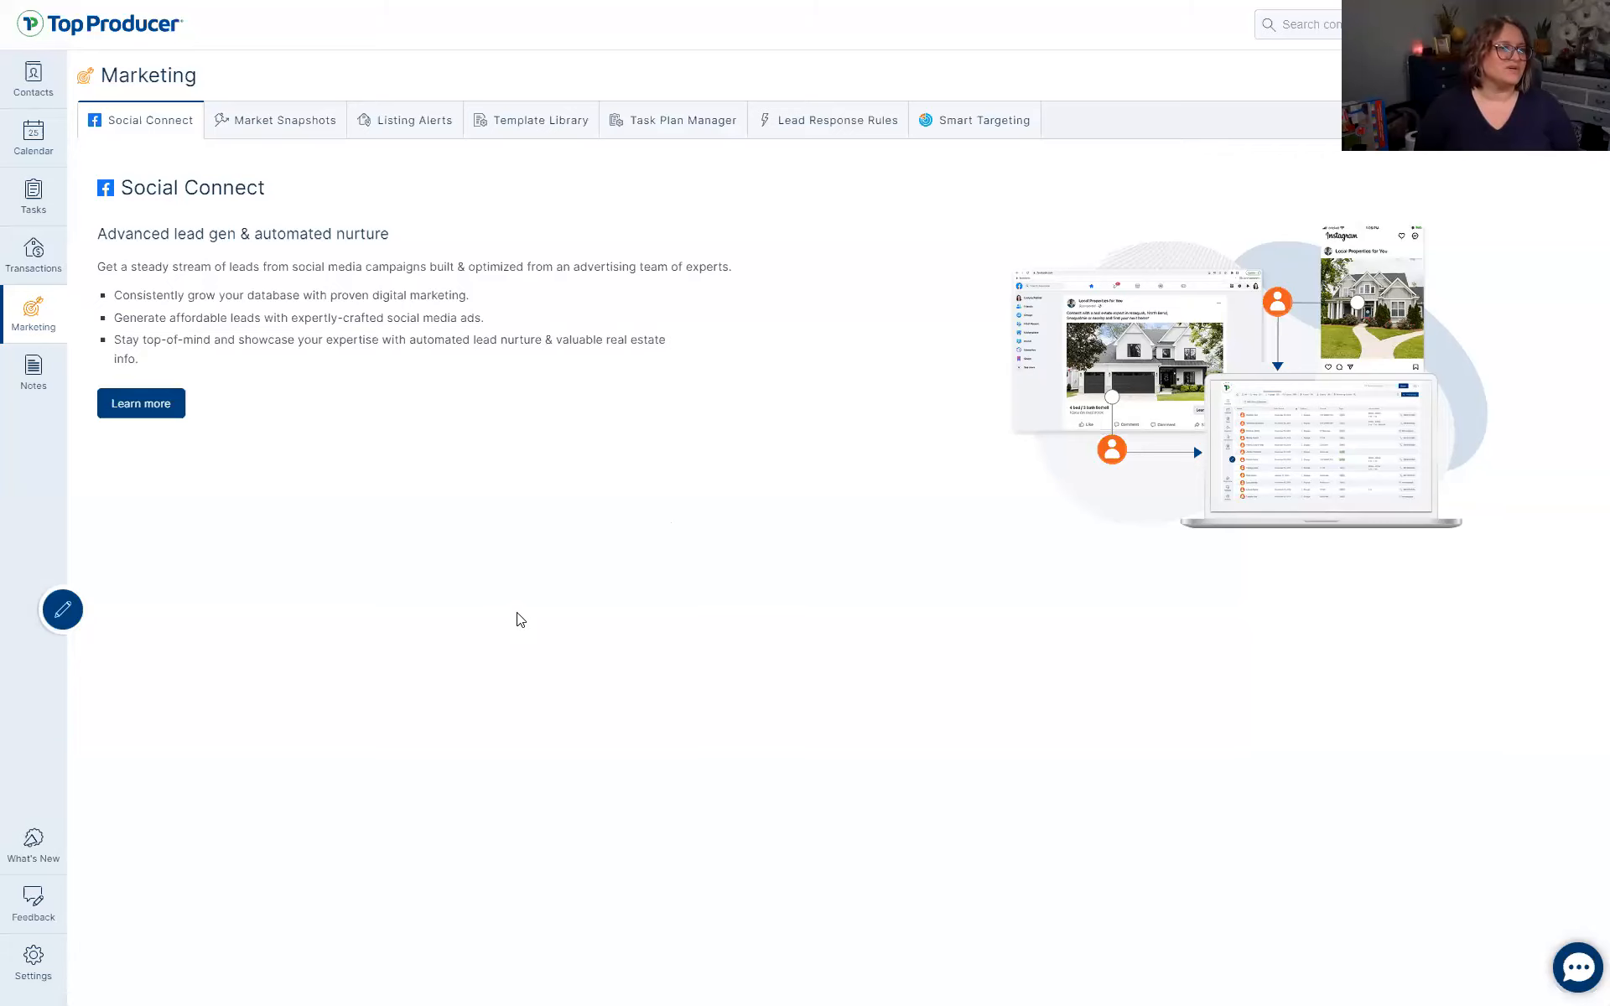
Present the contact customization and cool features slides in the slideshow
{"action": "key", "text": "alt+Tab"}
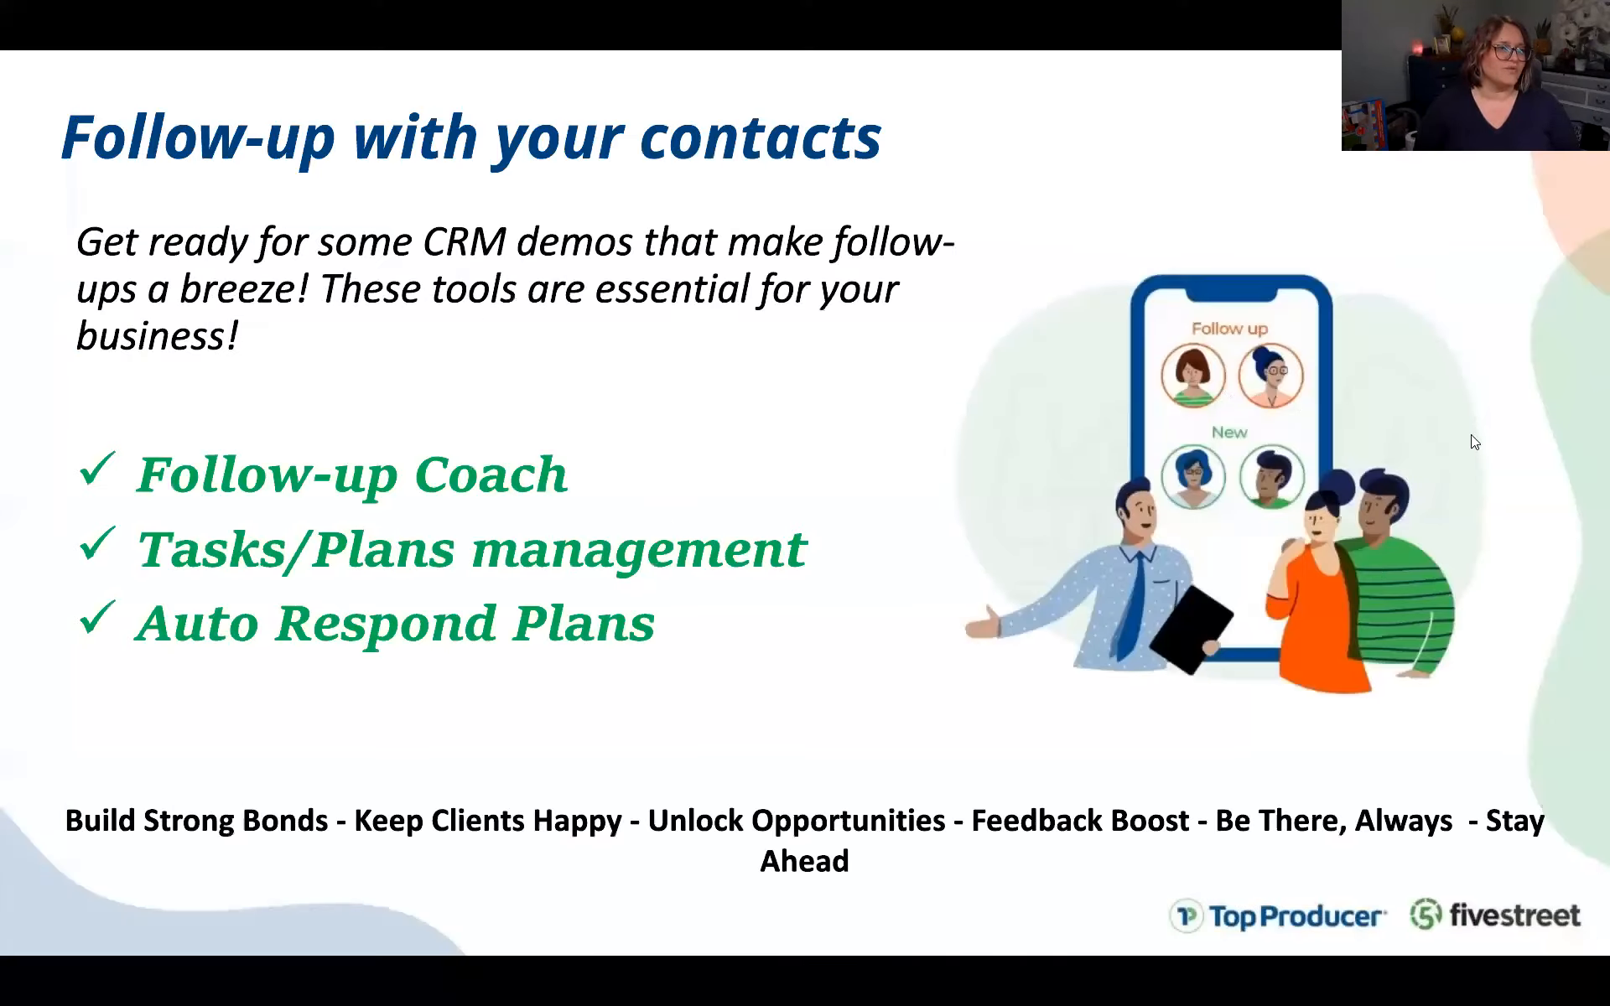
{"action": "left_click", "coordinate": [600, 426]}
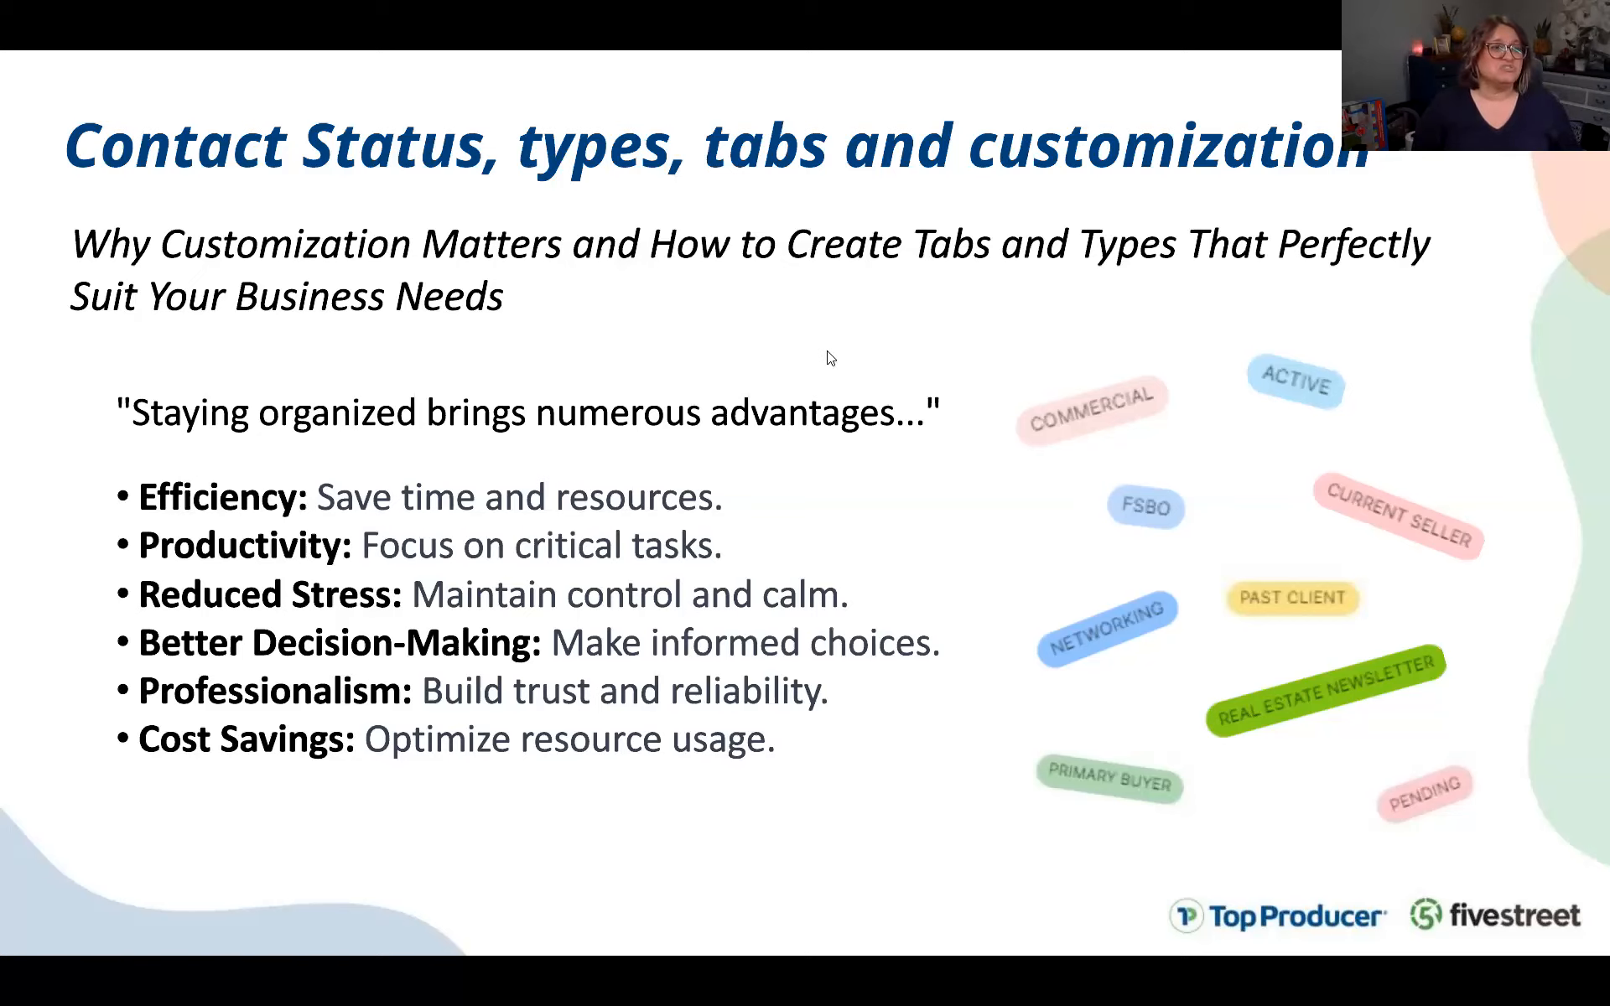
{"action": "left_click", "coordinate": [788, 336]}
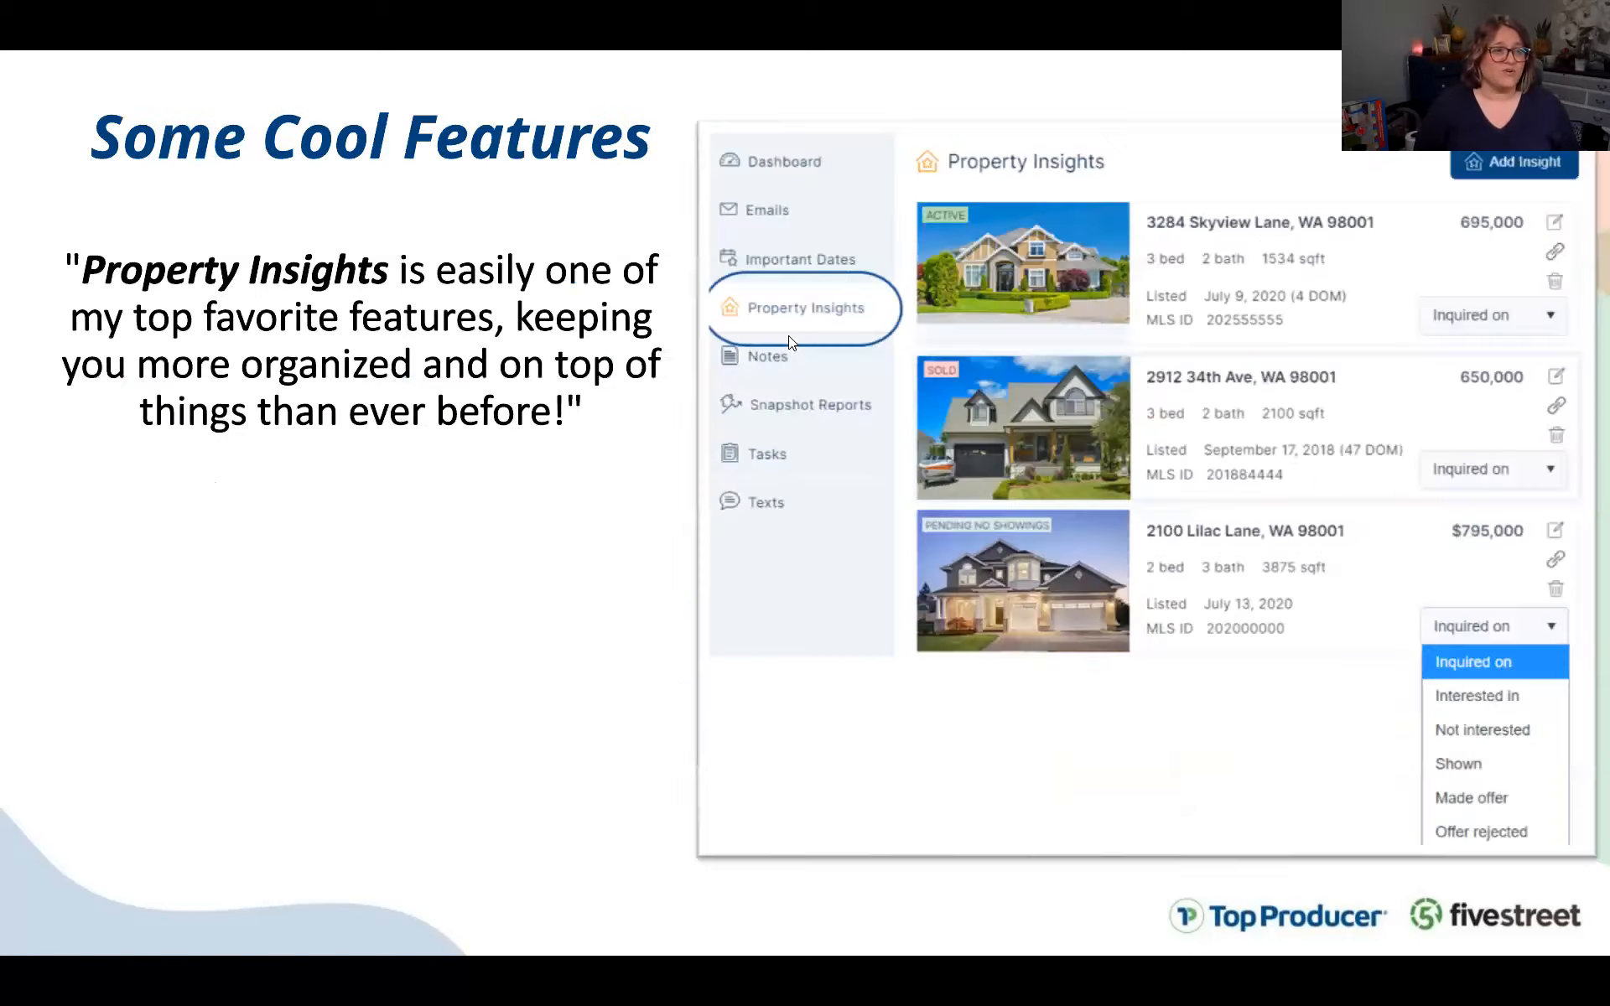
Return to the CRM and show the Contacts list of all 501 contacts
{"action": "key", "text": "alt+Tab"}
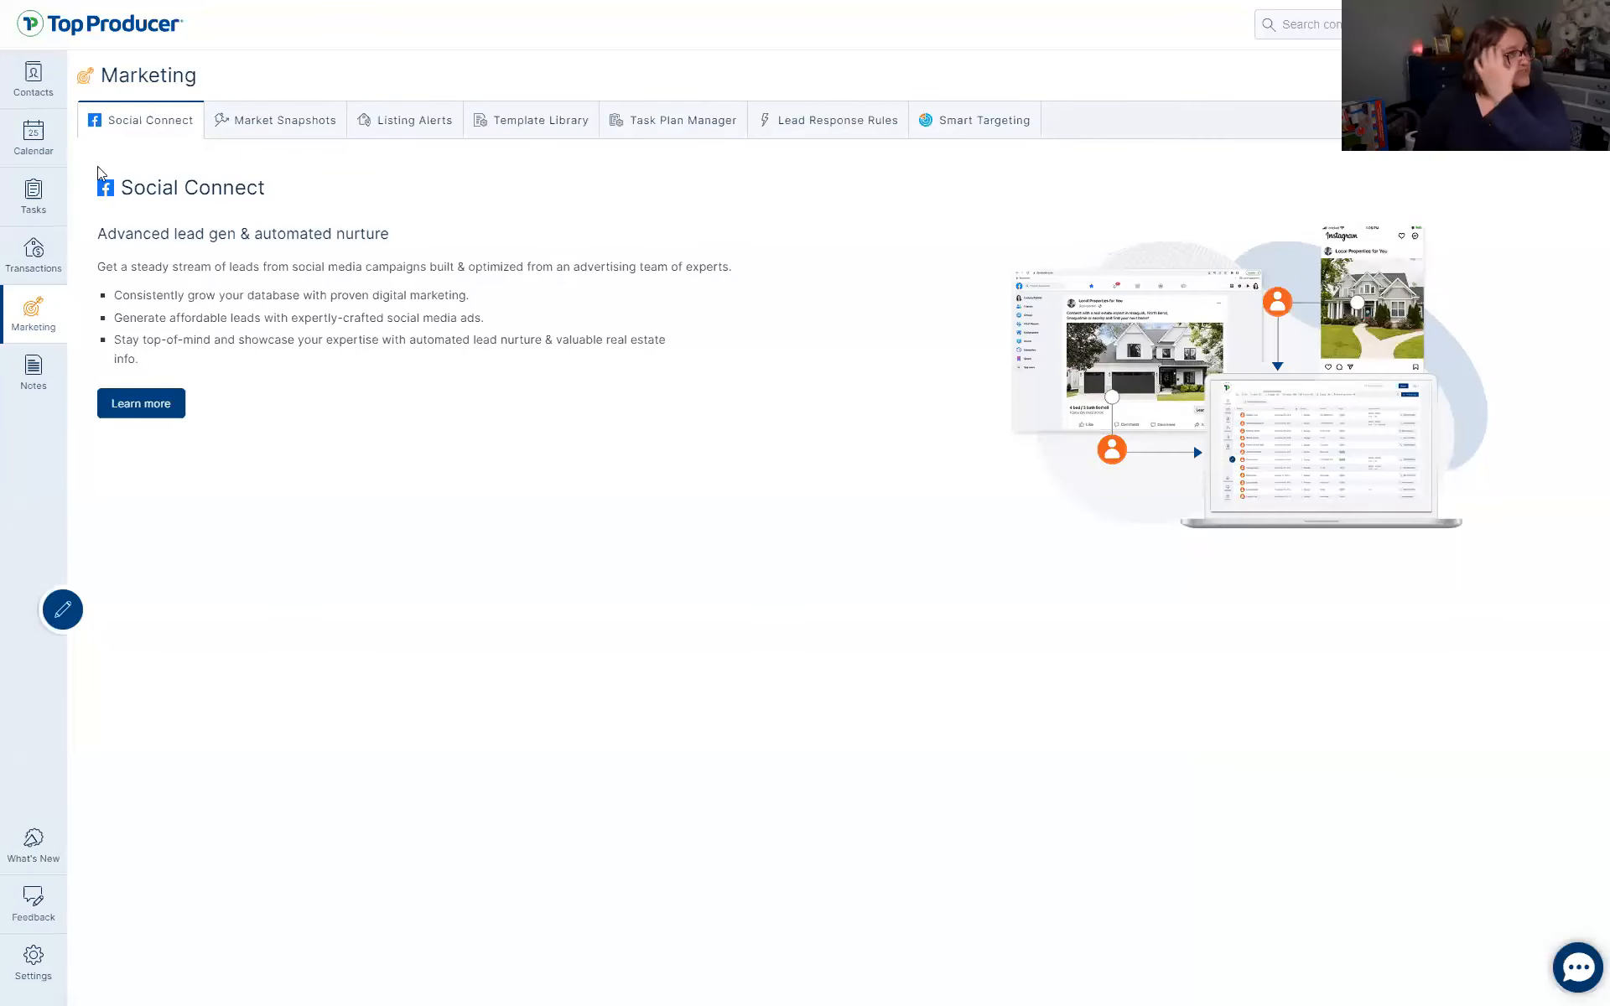
{"action": "left_click", "coordinate": [32, 82]}
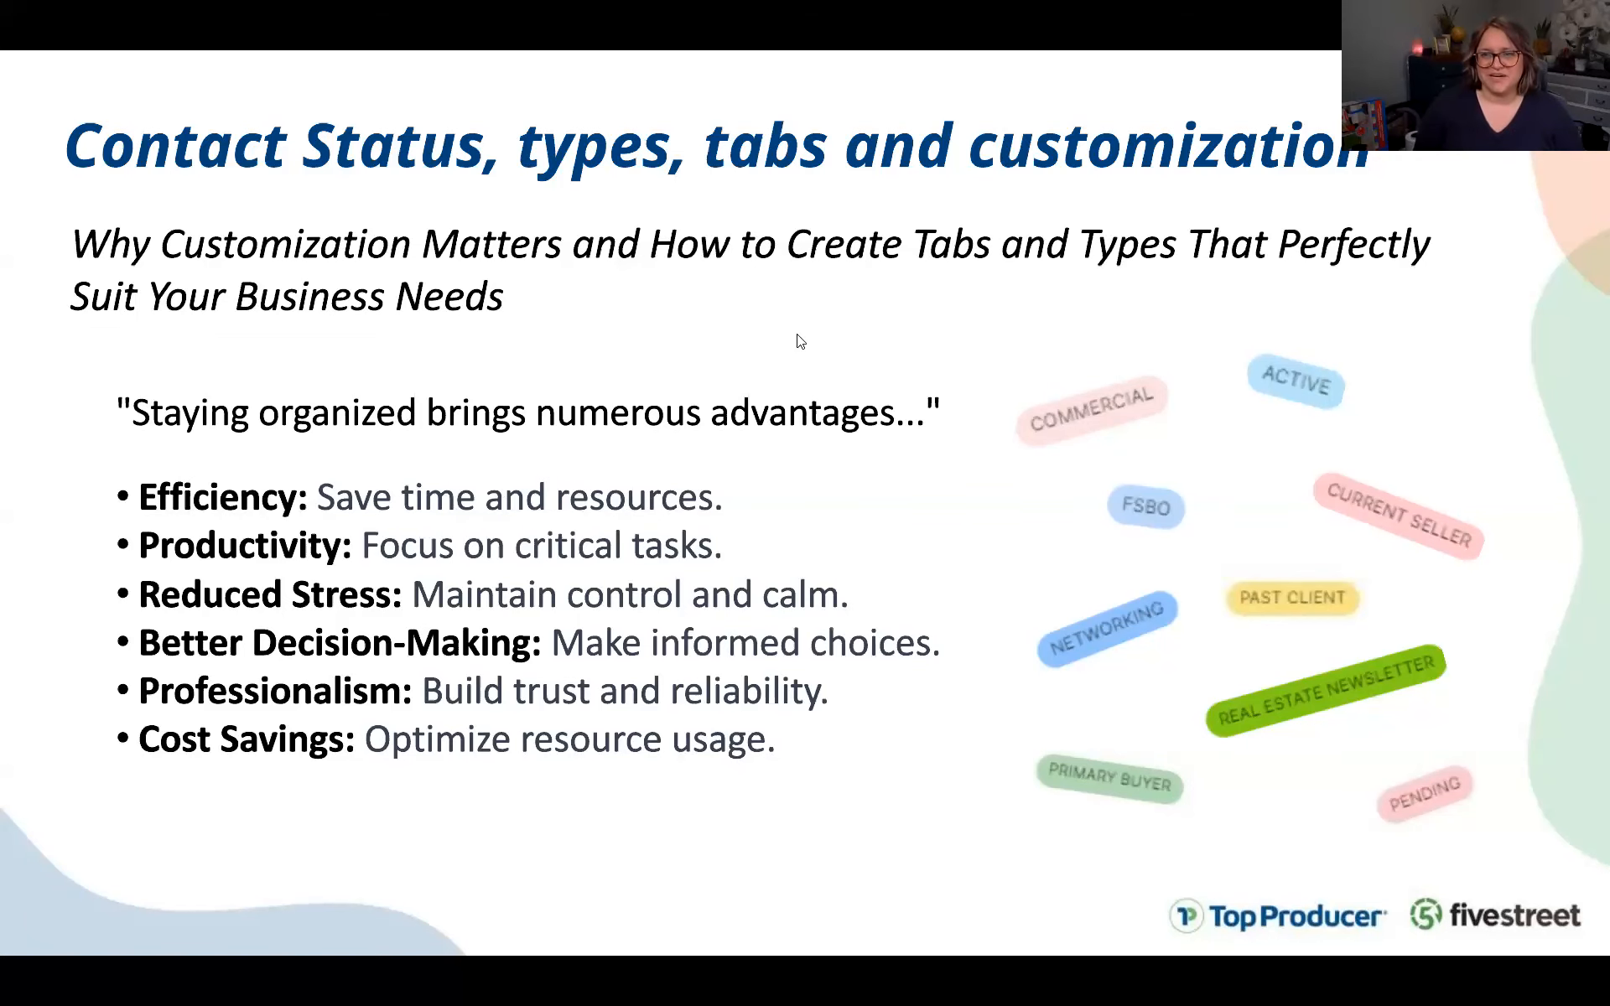
{"action": "key", "text": "alt+Tab"}
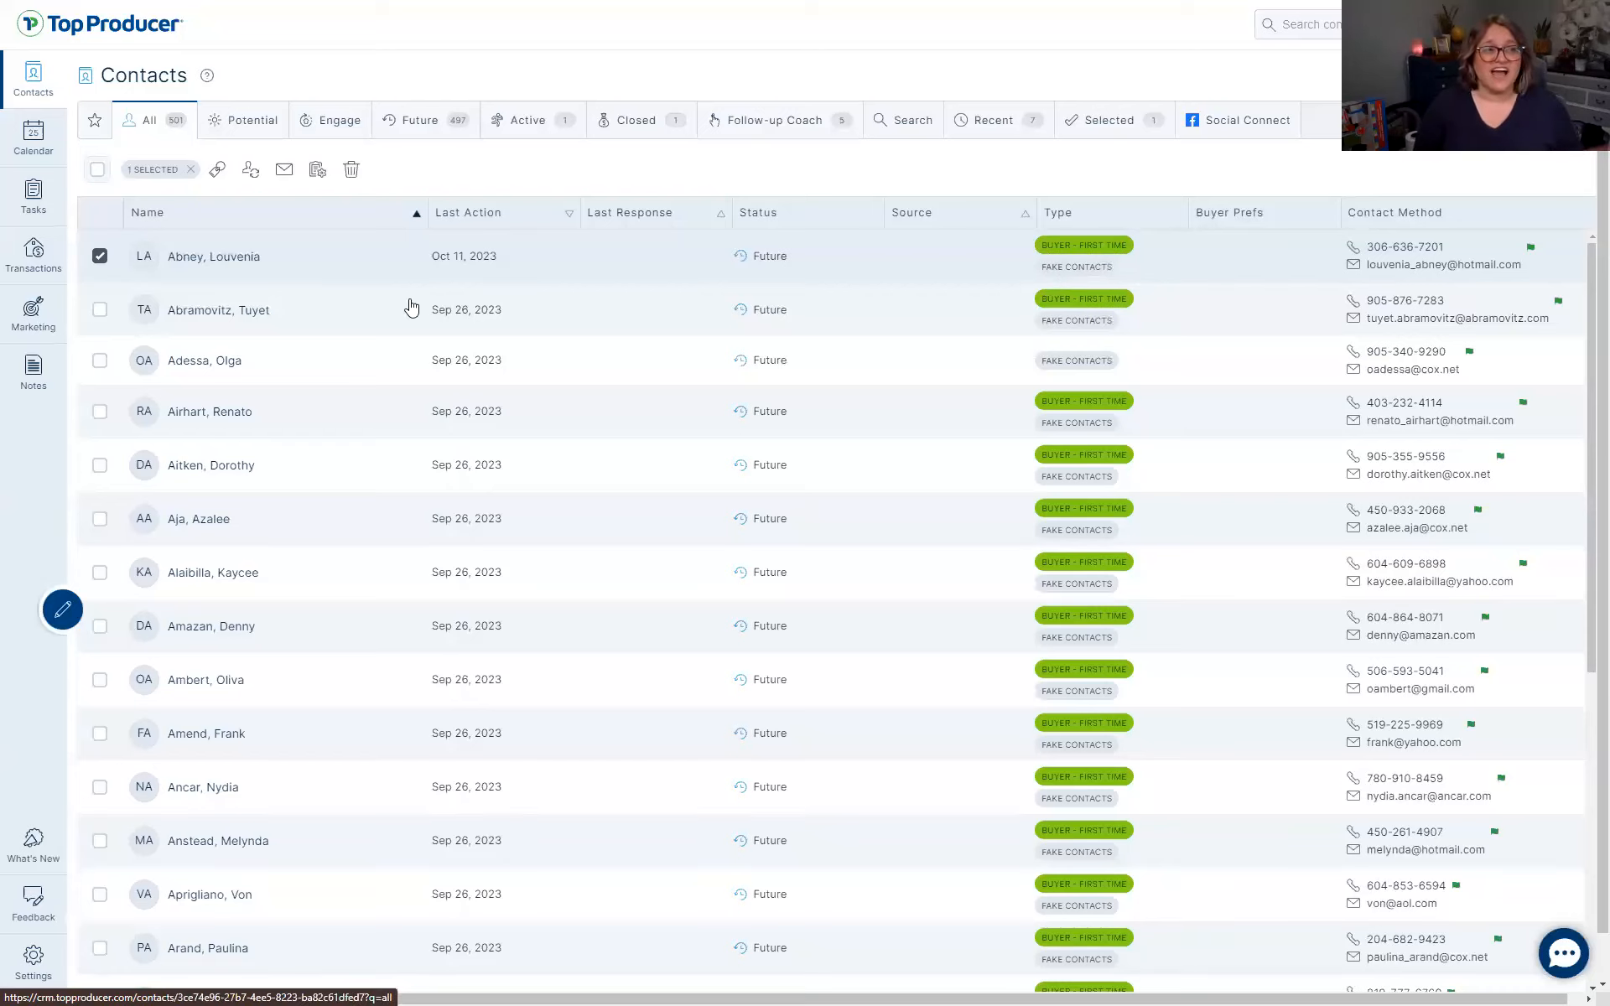
Open the contact-type picker for the selected contact and browse the available types
{"action": "left_click", "coordinate": [213, 169]}
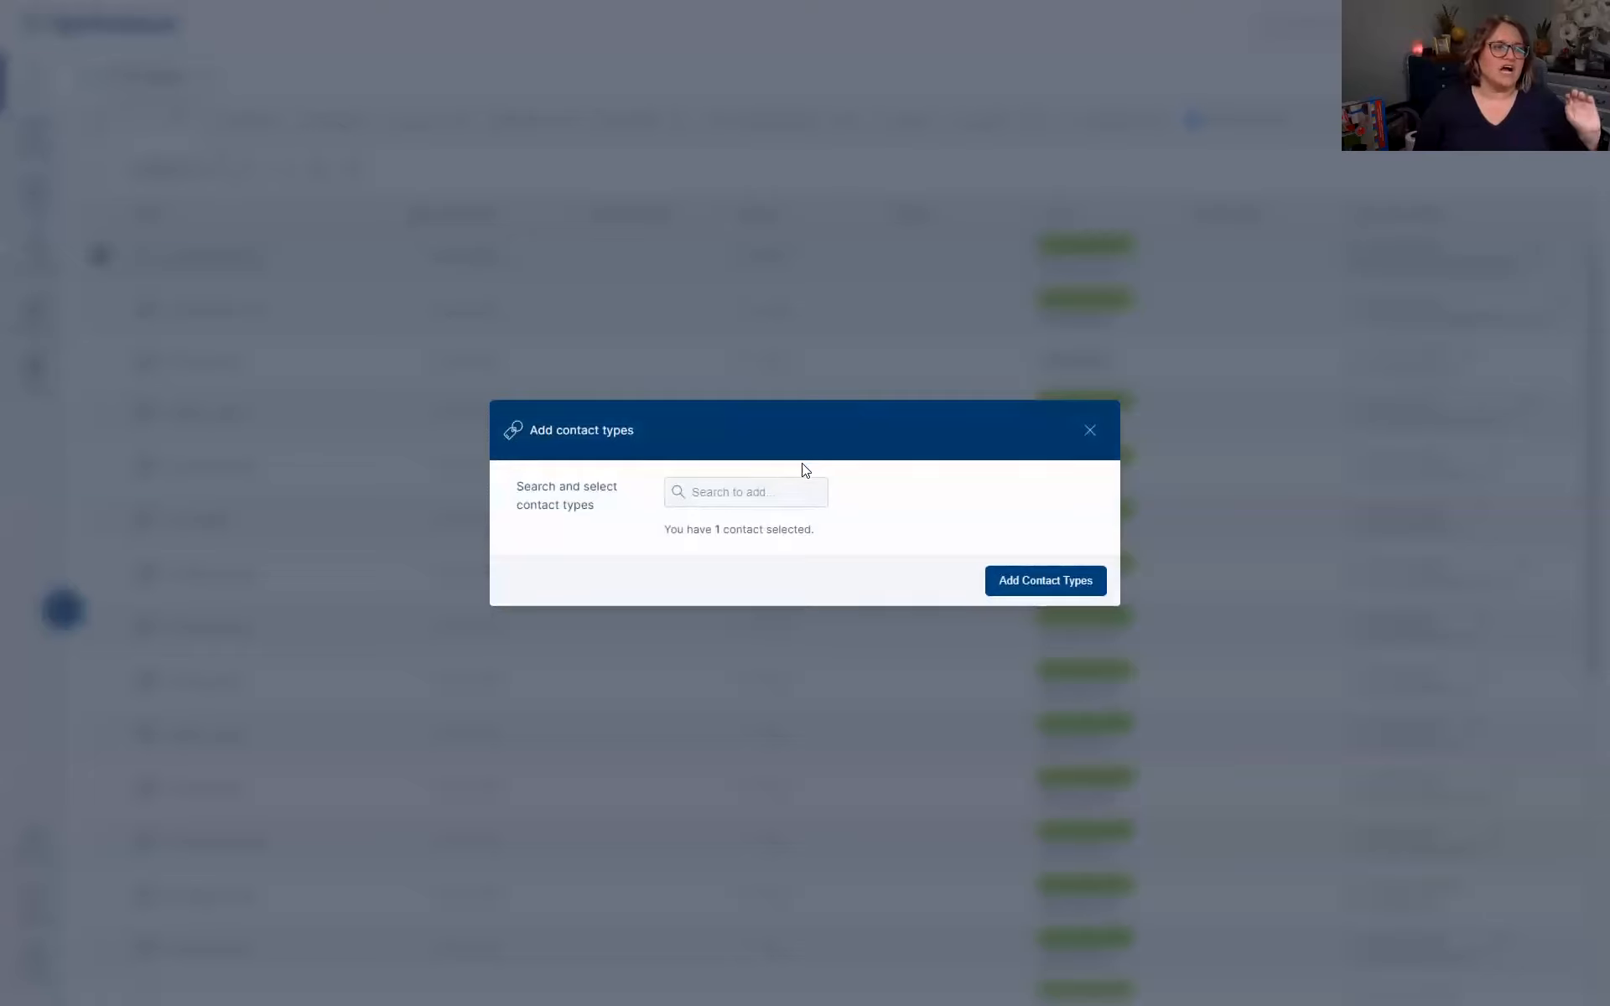
{"action": "left_click", "coordinate": [780, 491]}
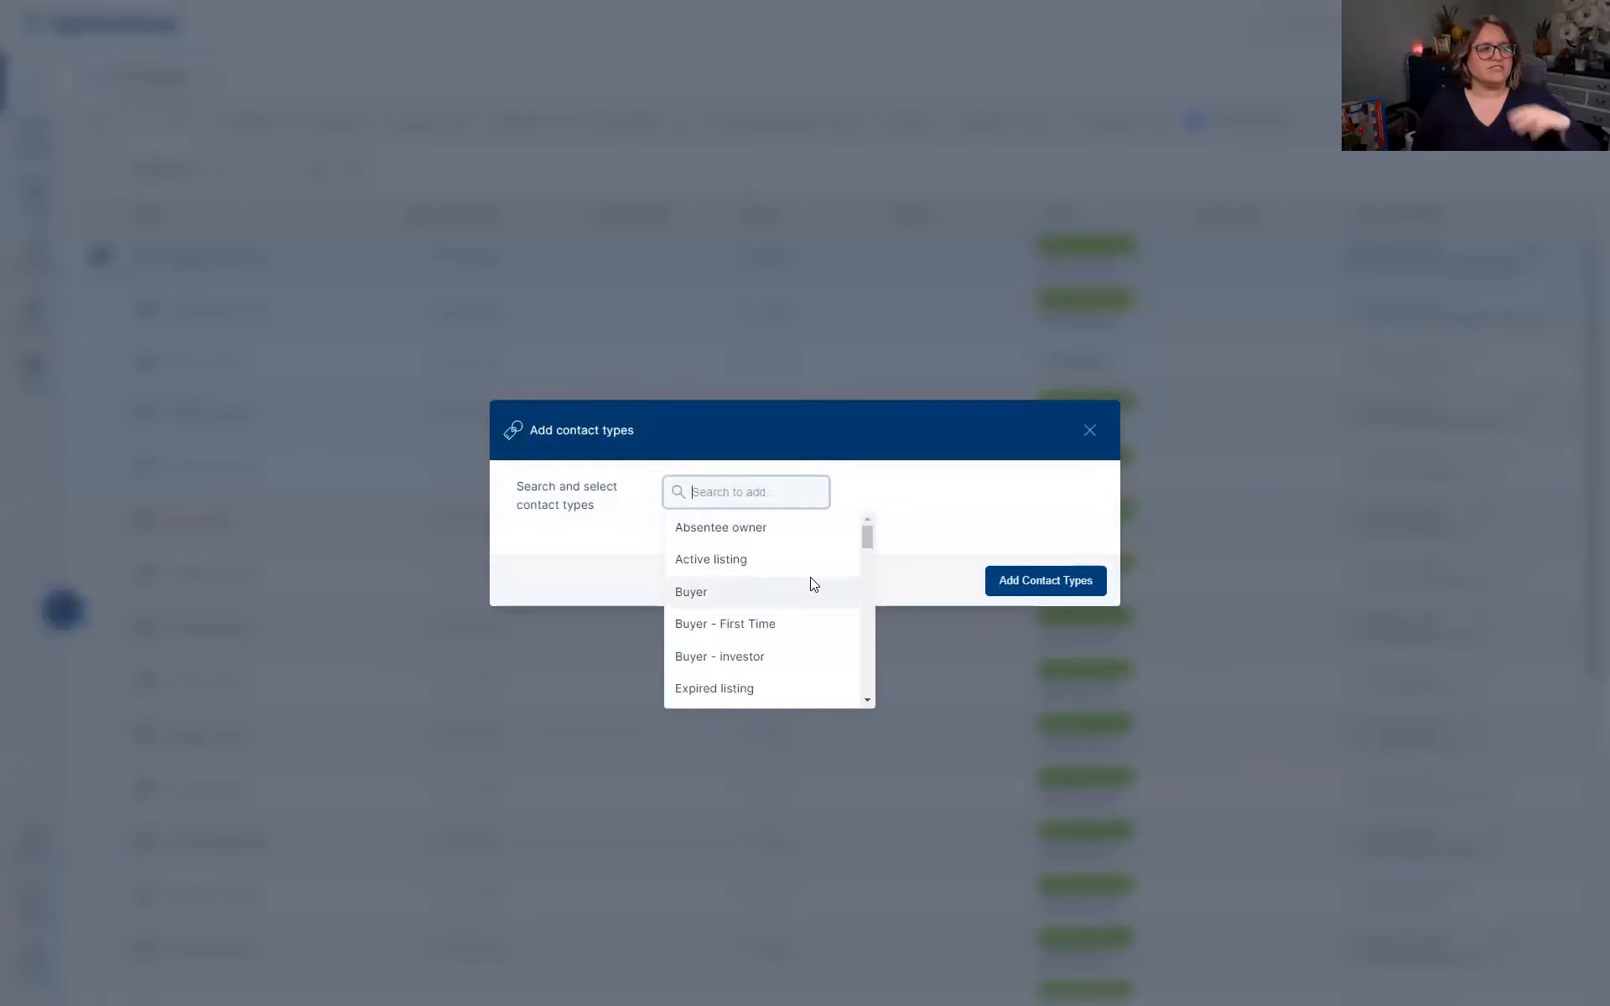
{"action": "scroll", "coordinate": [810, 577], "scroll_direction": "down", "scroll_amount": 2}
{"action": "scroll", "coordinate": [810, 577], "scroll_direction": "down", "scroll_amount": 1}
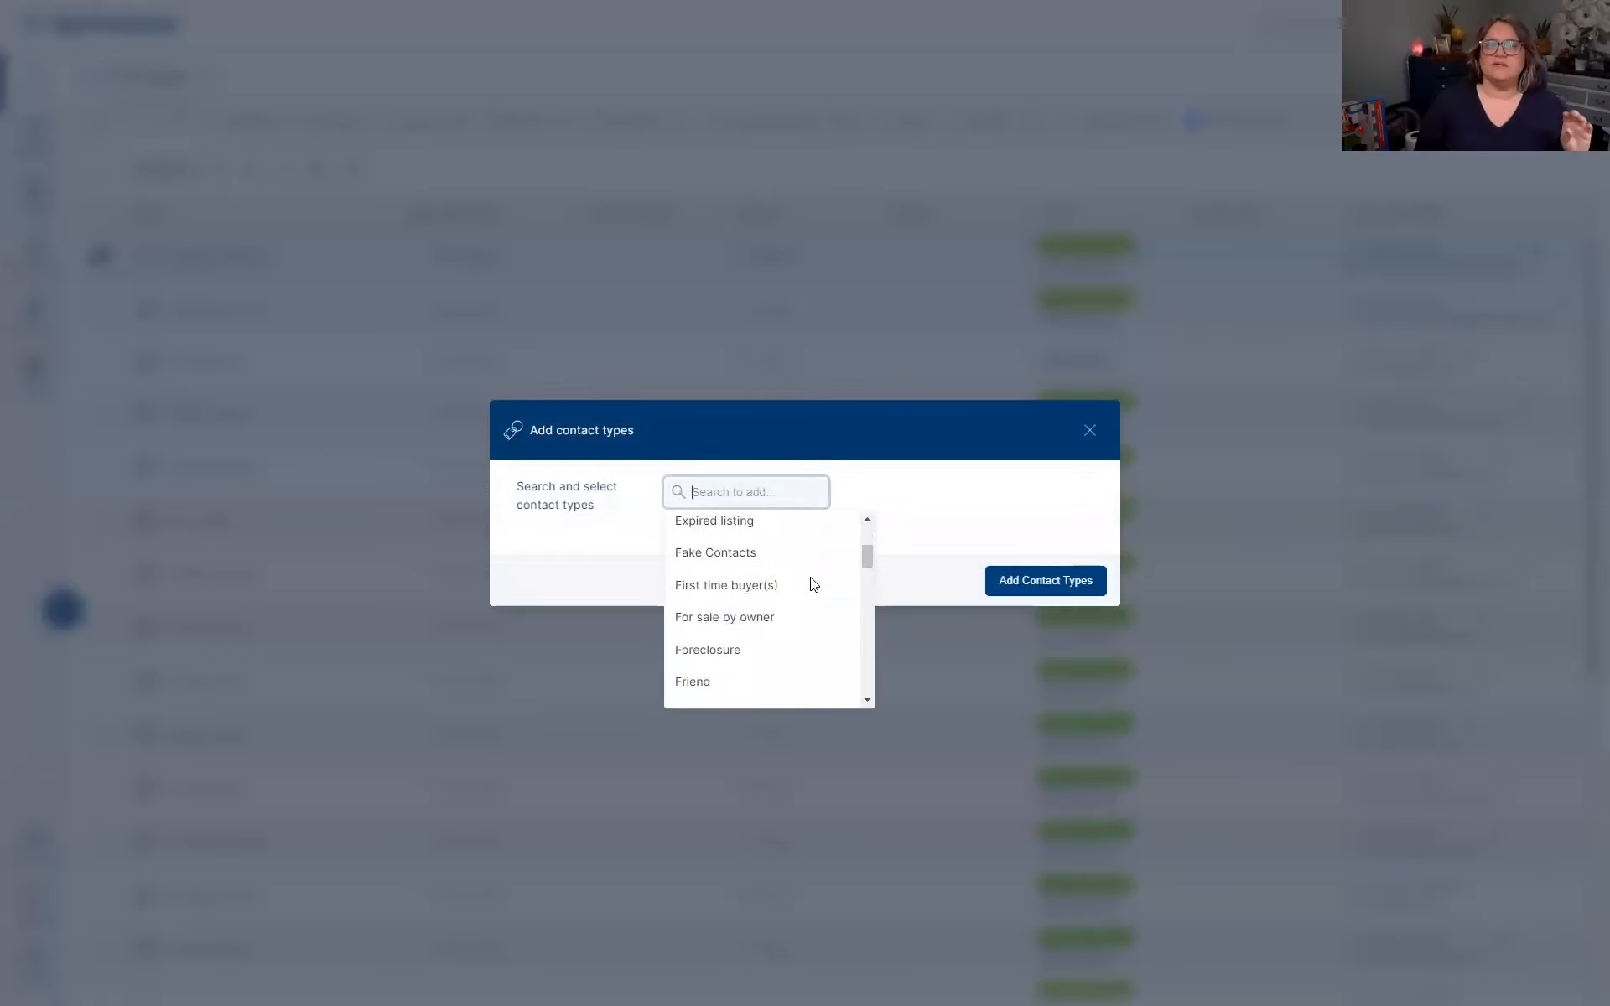
{"action": "scroll", "coordinate": [810, 585], "scroll_direction": "down", "scroll_amount": 1}
{"action": "scroll", "coordinate": [810, 584], "scroll_direction": "down", "scroll_amount": 1}
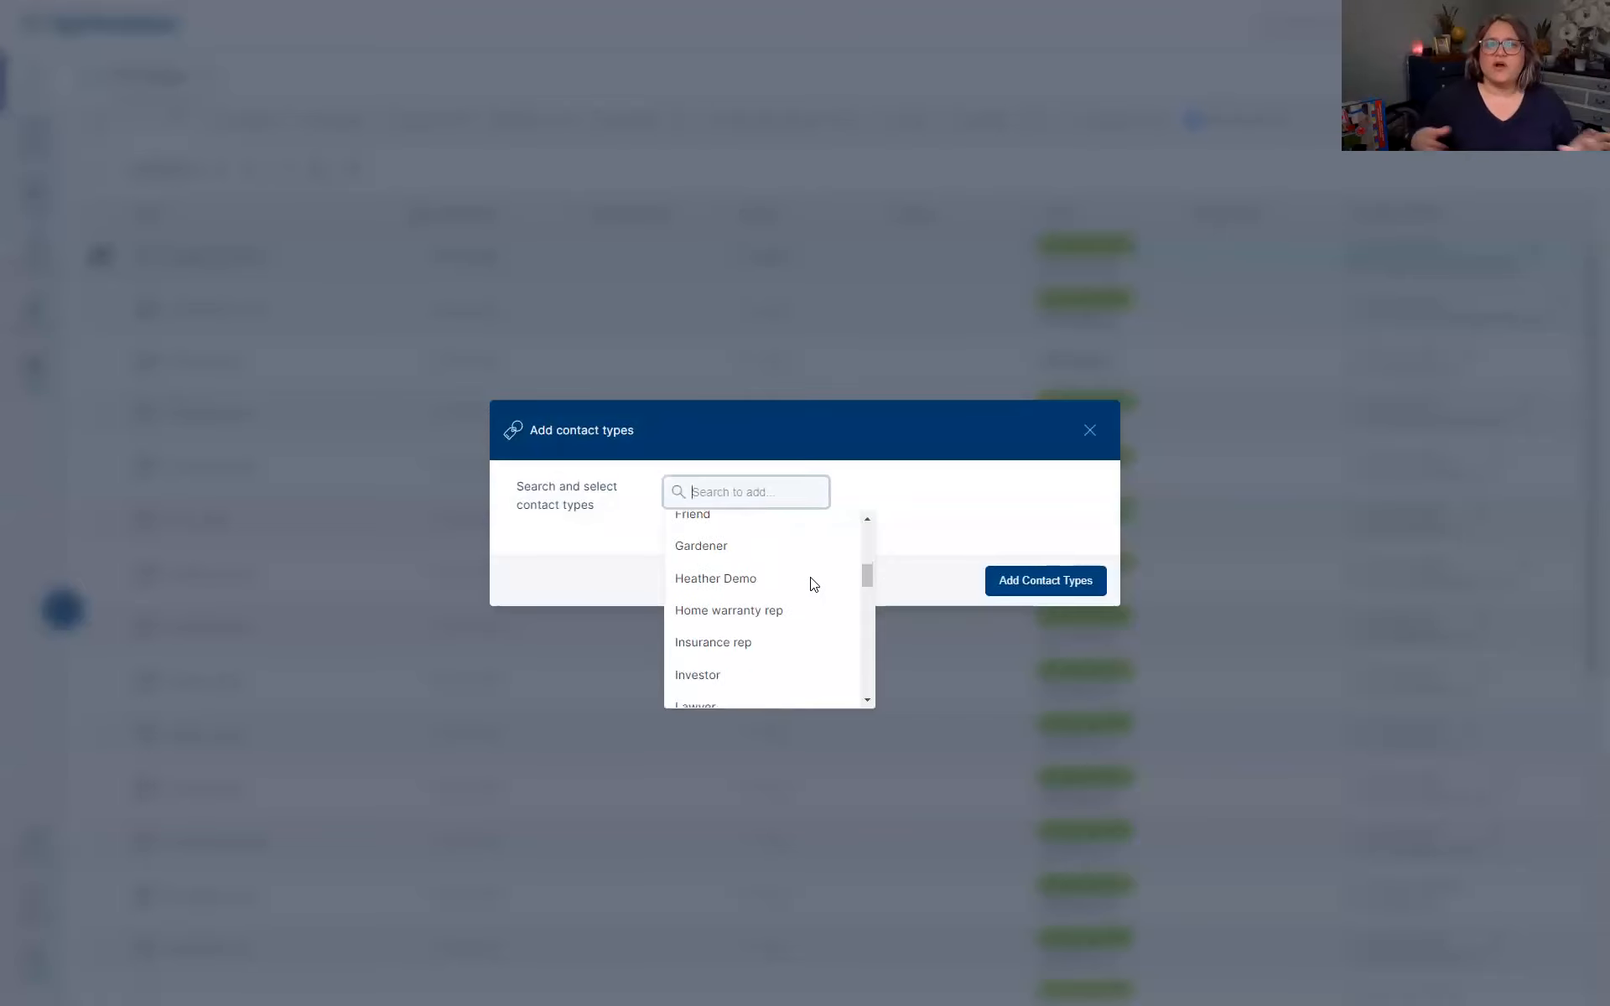
{"action": "scroll", "coordinate": [810, 584], "scroll_direction": "down", "scroll_amount": 1}
{"action": "scroll", "coordinate": [809, 584], "scroll_direction": "down", "scroll_amount": 1}
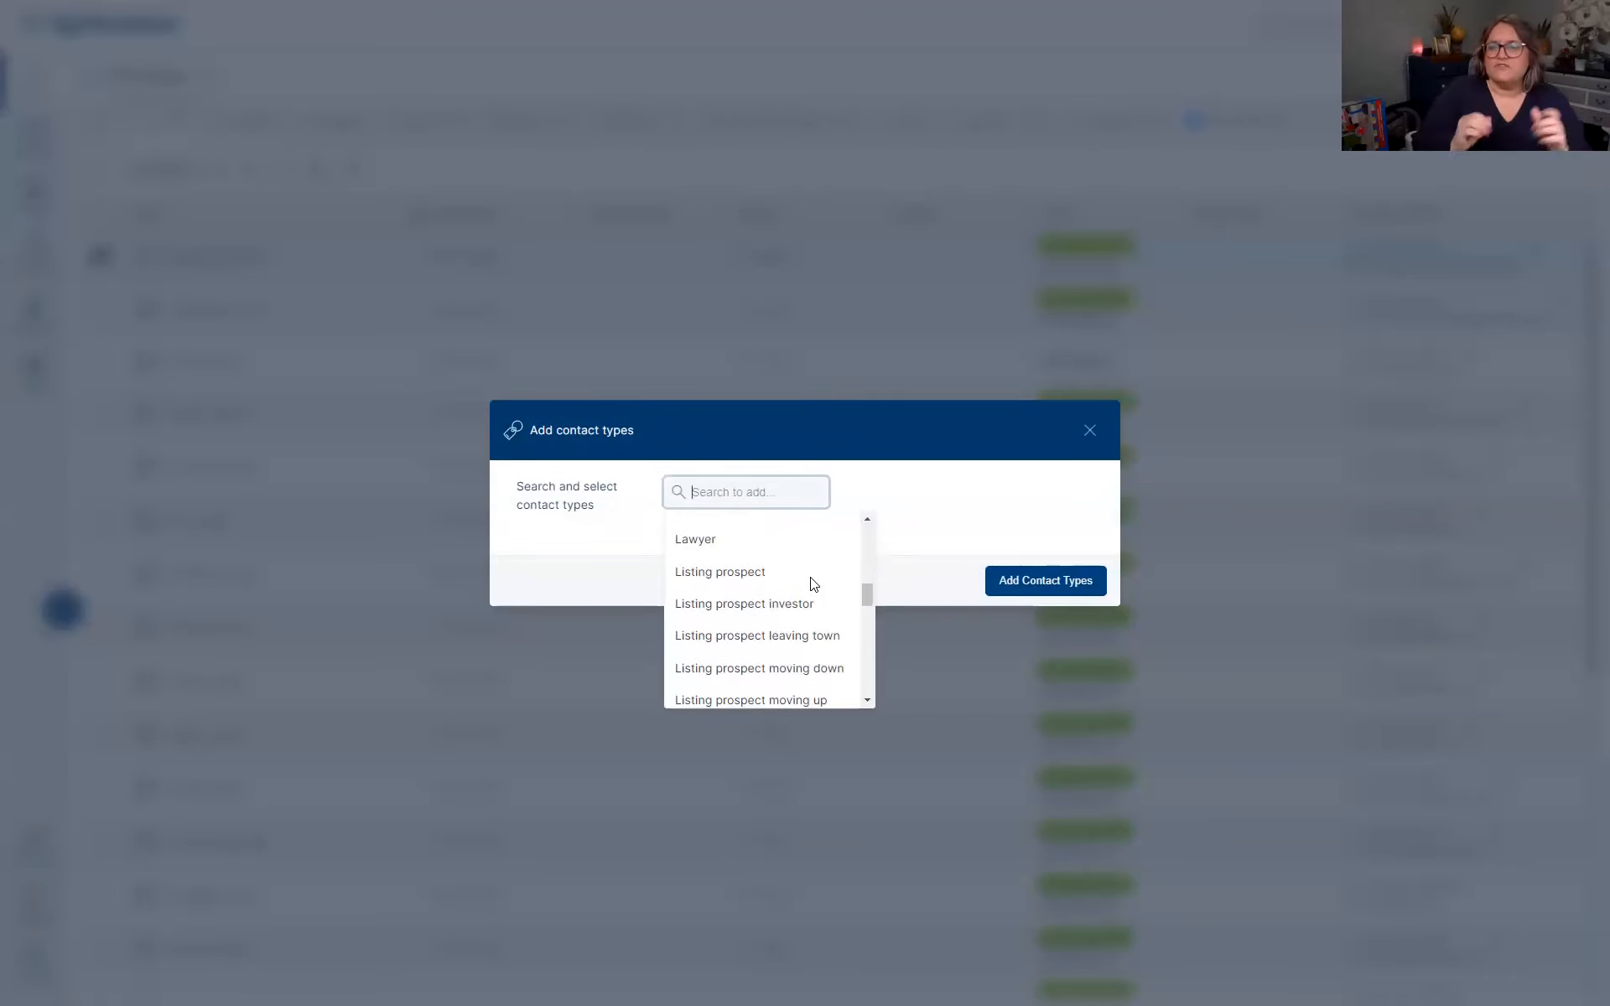
{"action": "scroll", "coordinate": [810, 584], "scroll_direction": "down", "scroll_amount": 1}
{"action": "scroll", "coordinate": [810, 585], "scroll_direction": "down", "scroll_amount": 1}
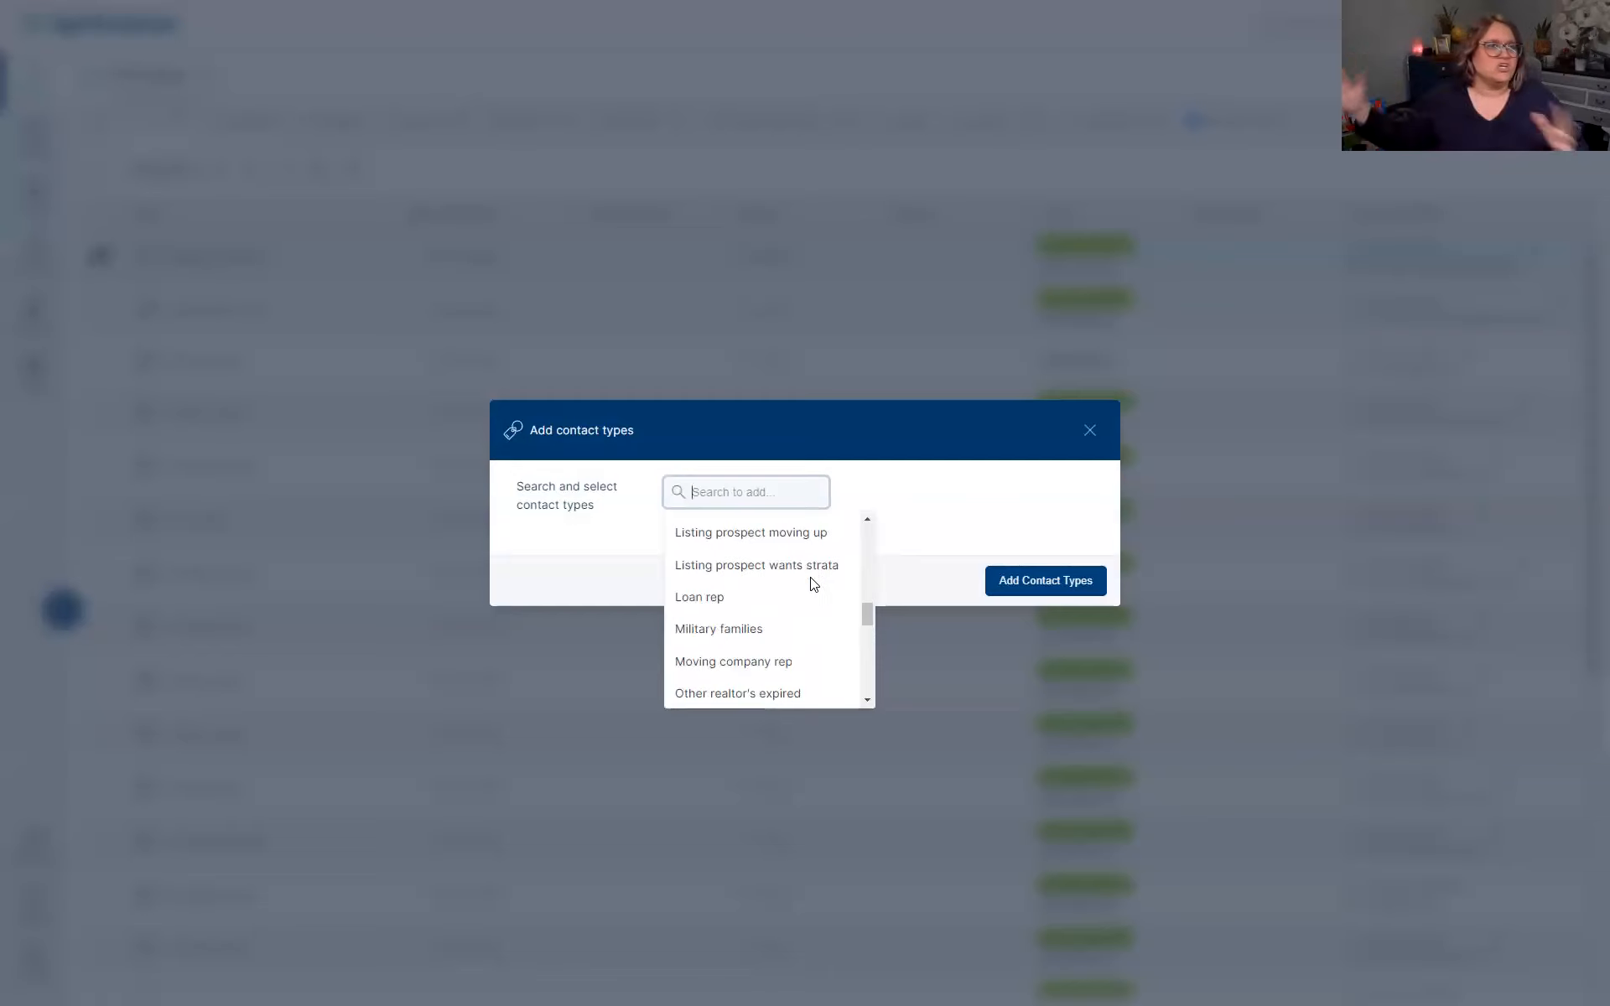
{"action": "scroll", "coordinate": [813, 584], "scroll_direction": "down", "scroll_amount": 1}
{"action": "scroll", "coordinate": [810, 584], "scroll_direction": "down", "scroll_amount": 3}
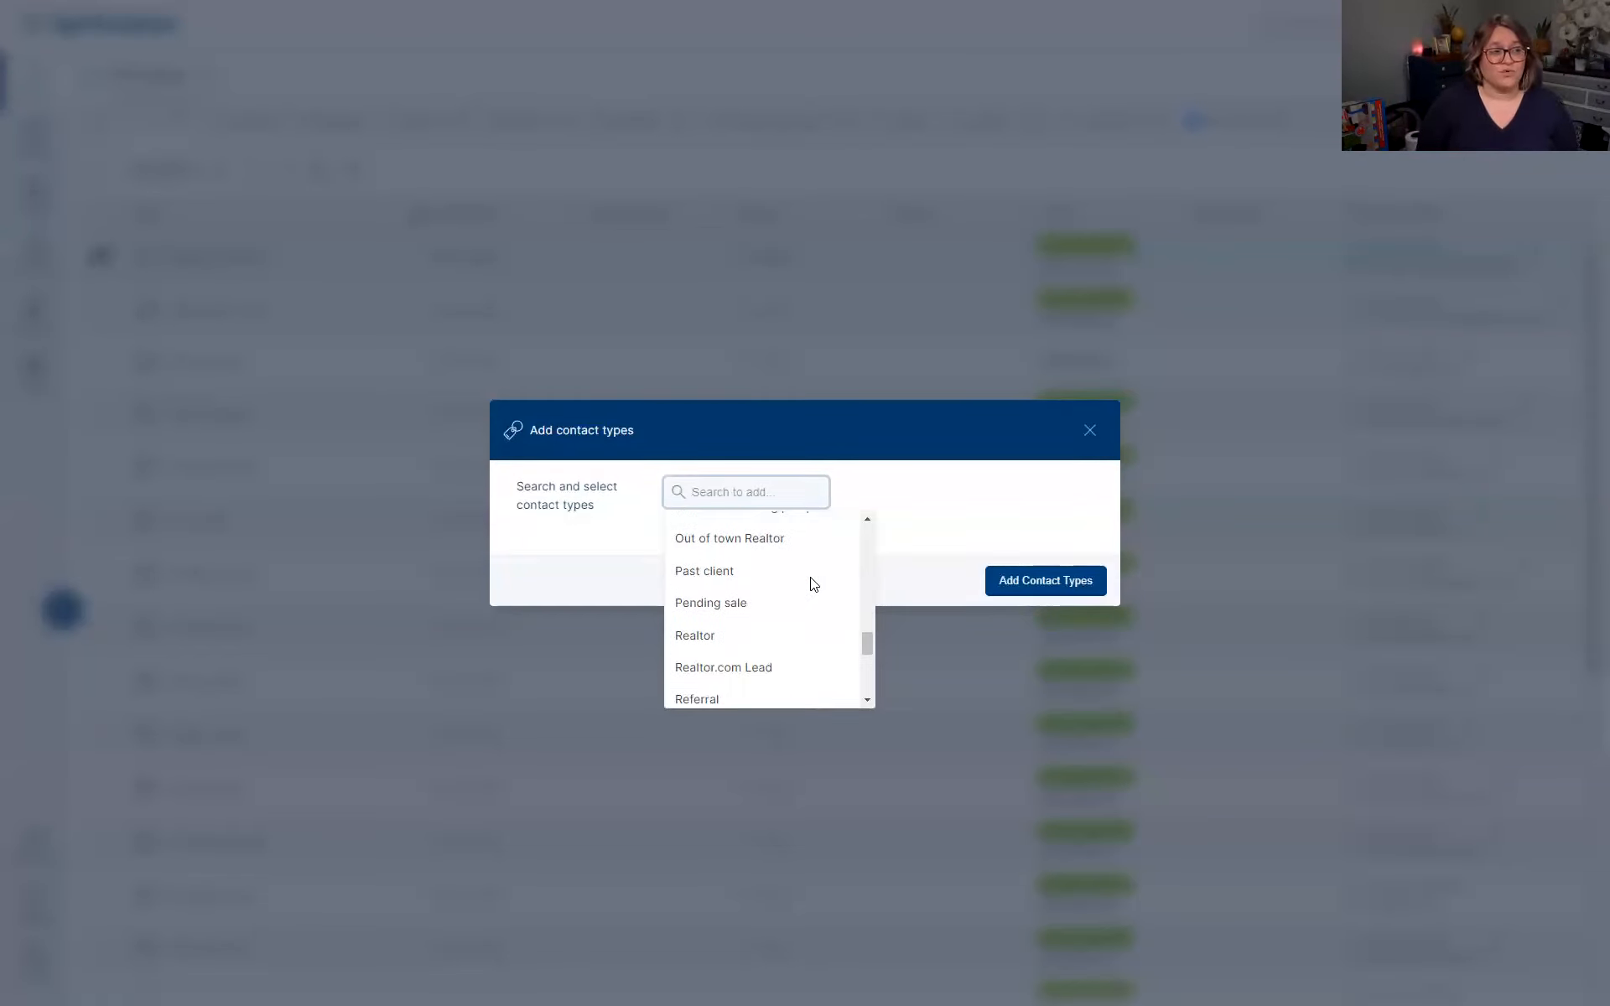
{"action": "scroll", "coordinate": [813, 585], "scroll_direction": "down", "scroll_amount": 1}
{"action": "scroll", "coordinate": [813, 584], "scroll_direction": "down", "scroll_amount": 2}
{"action": "scroll", "coordinate": [813, 584], "scroll_direction": "down", "scroll_amount": 2}
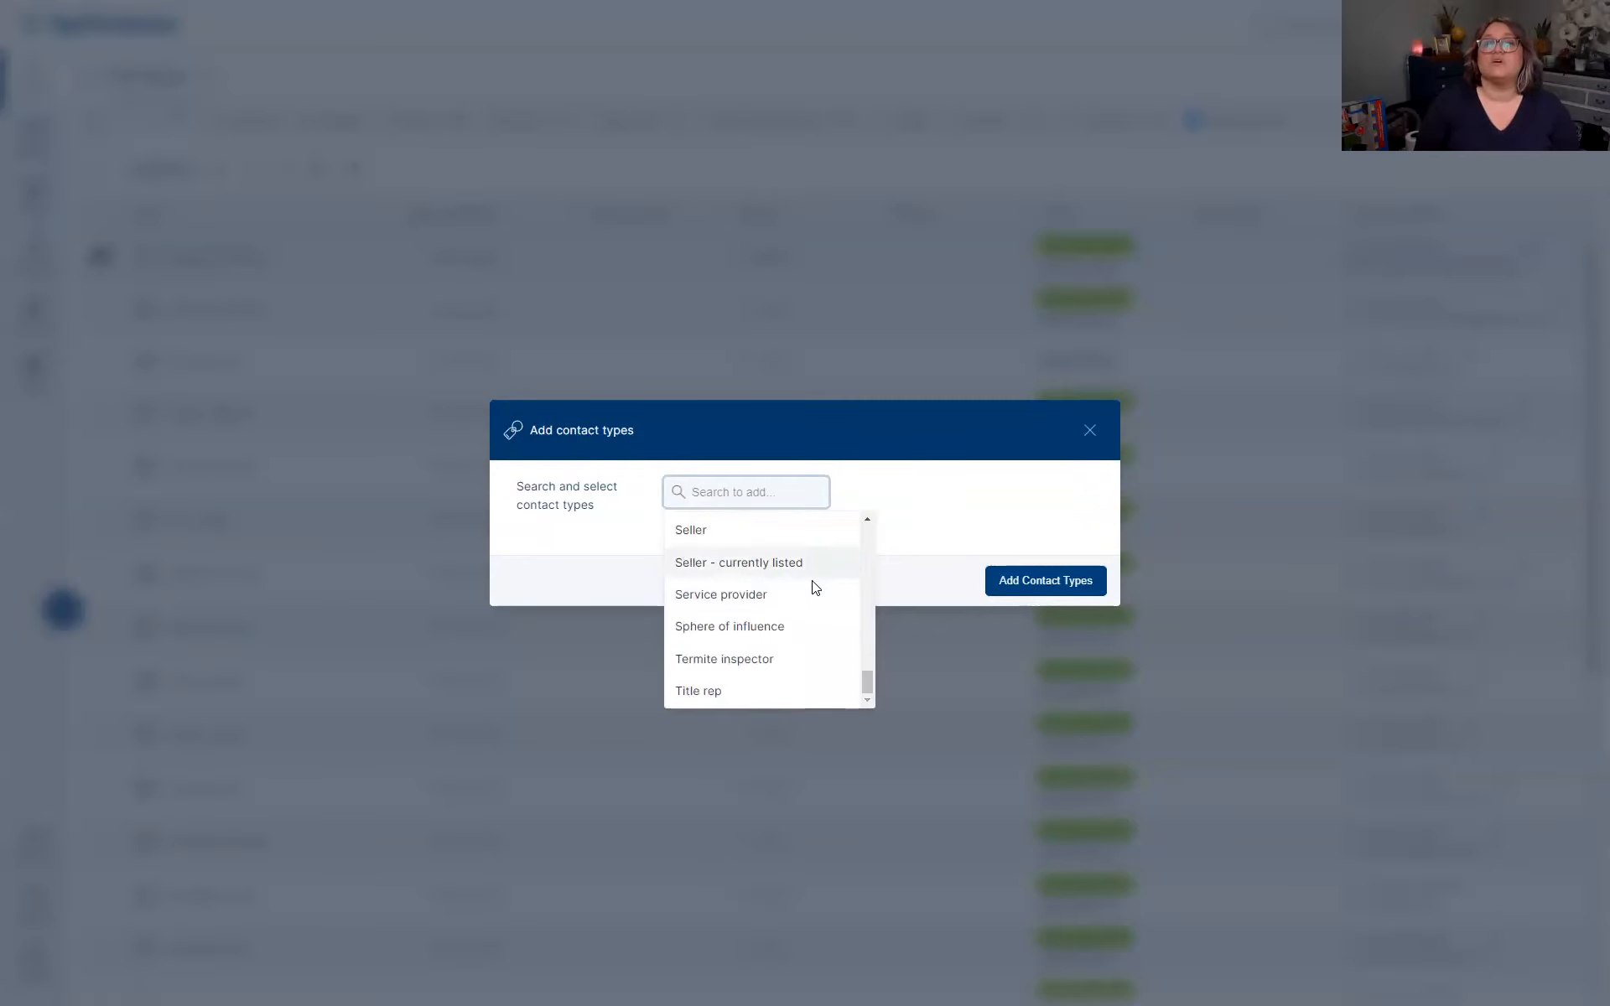
{"action": "scroll", "coordinate": [813, 584], "scroll_direction": "up", "scroll_amount": 2}
{"action": "scroll", "coordinate": [811, 584], "scroll_direction": "up", "scroll_amount": 4}
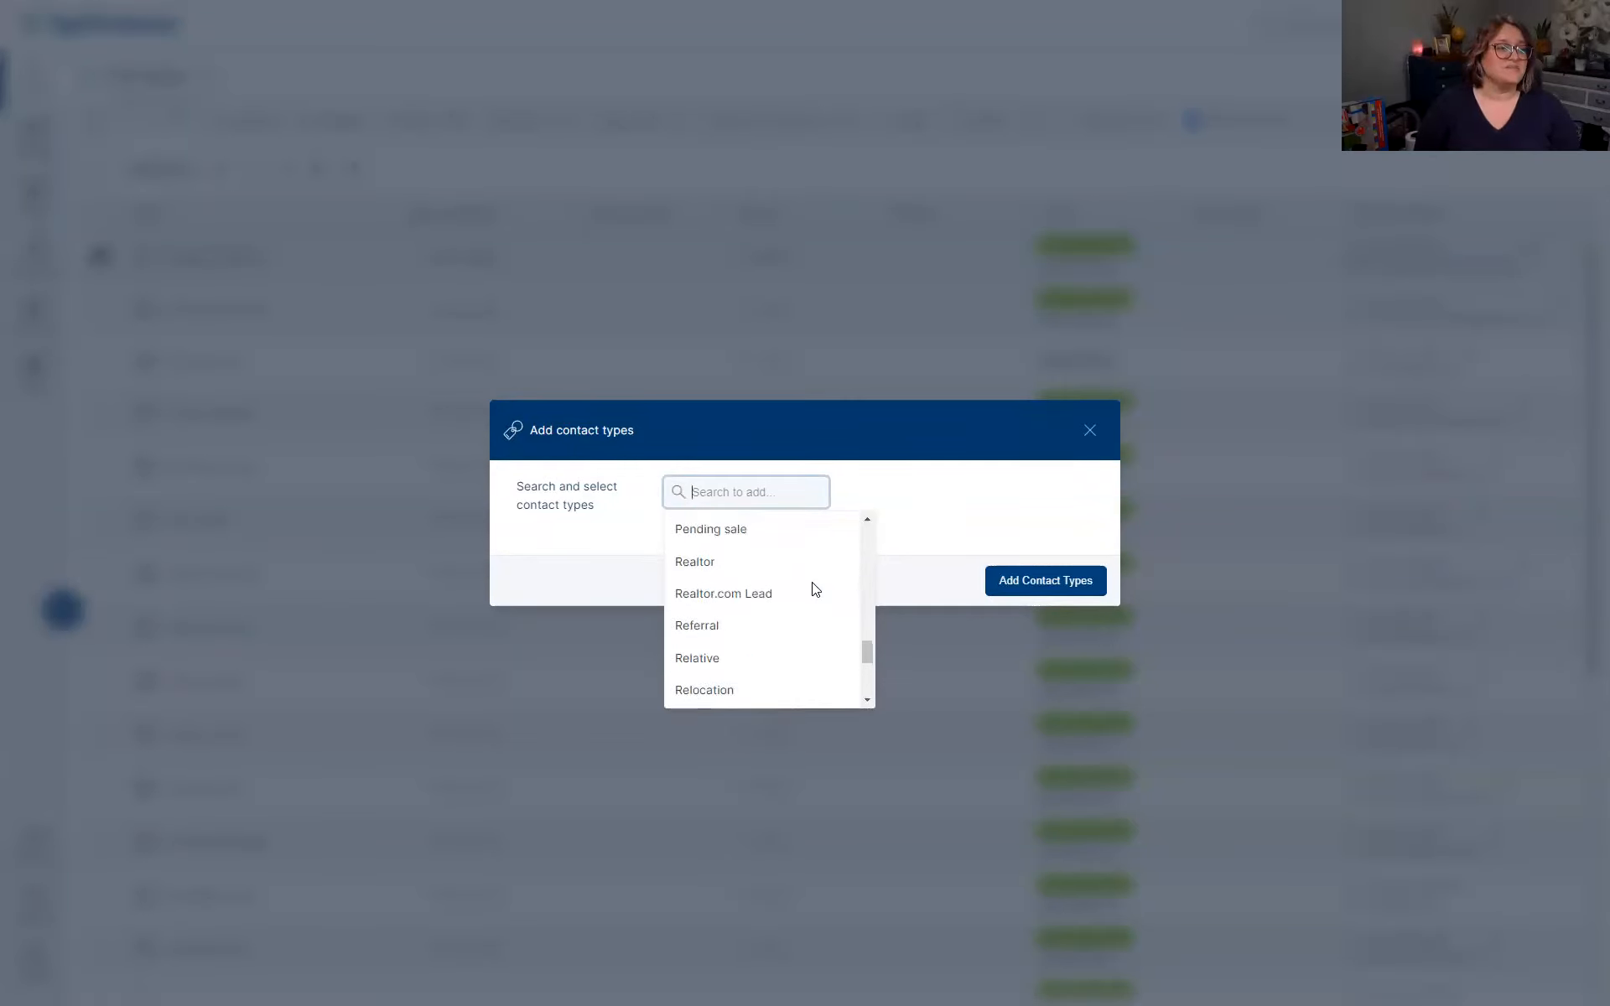
{"action": "scroll", "coordinate": [812, 584], "scroll_direction": "down", "scroll_amount": 6}
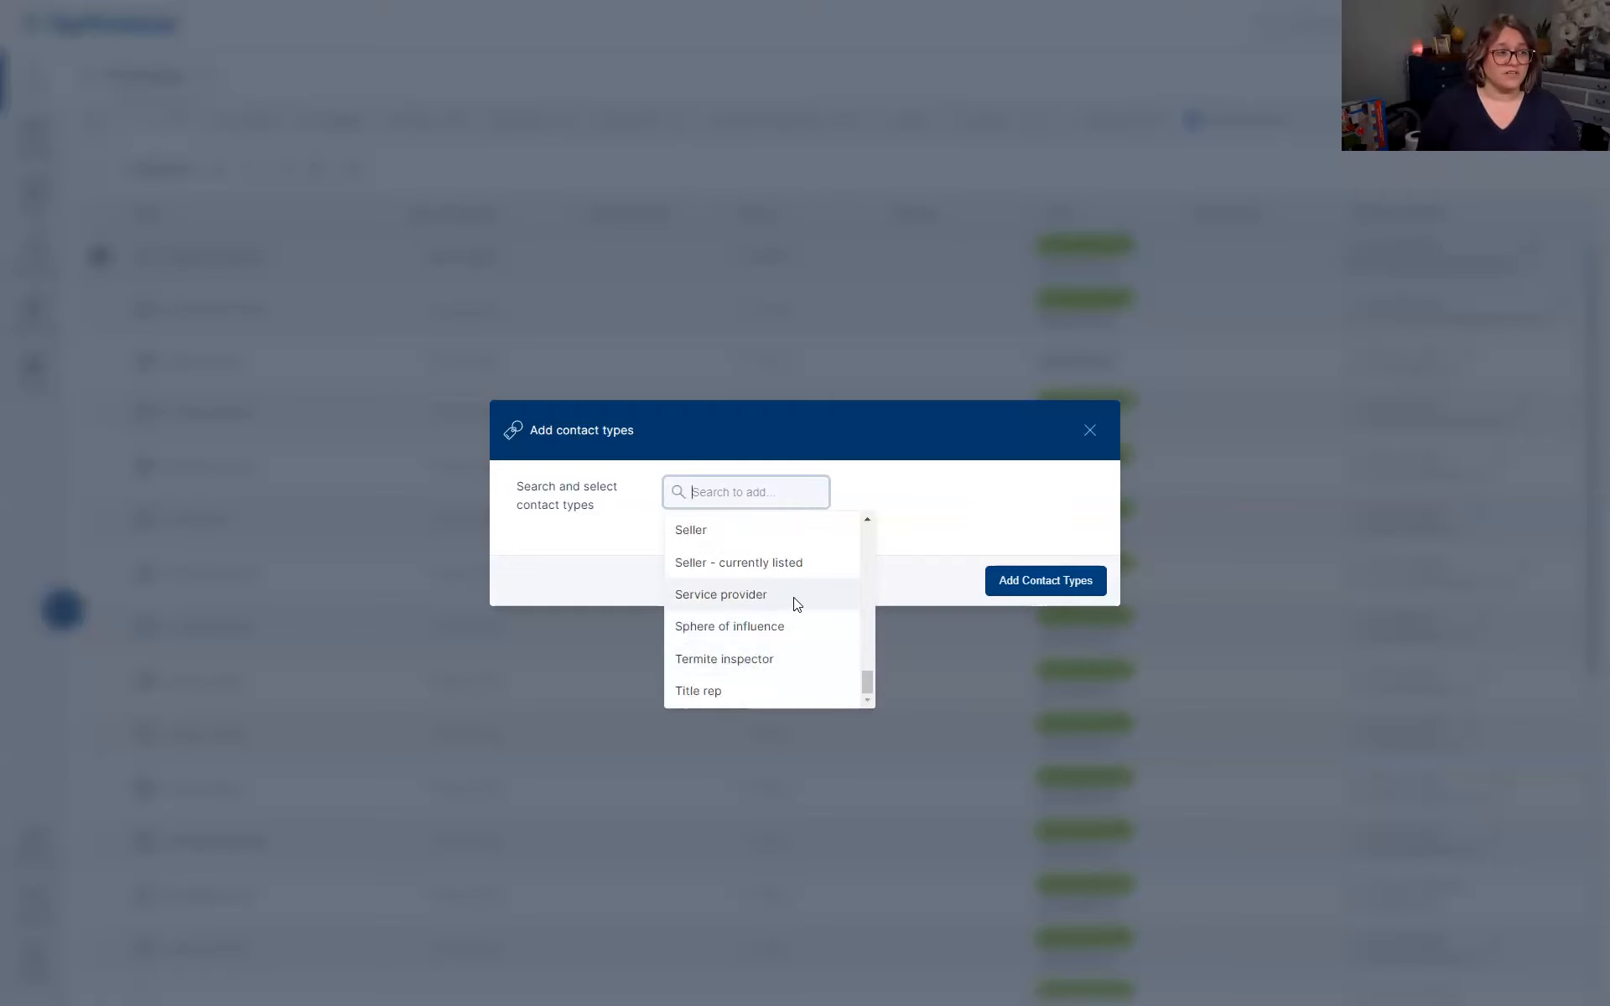
{"action": "scroll", "coordinate": [799, 597], "scroll_direction": "up", "scroll_amount": 5}
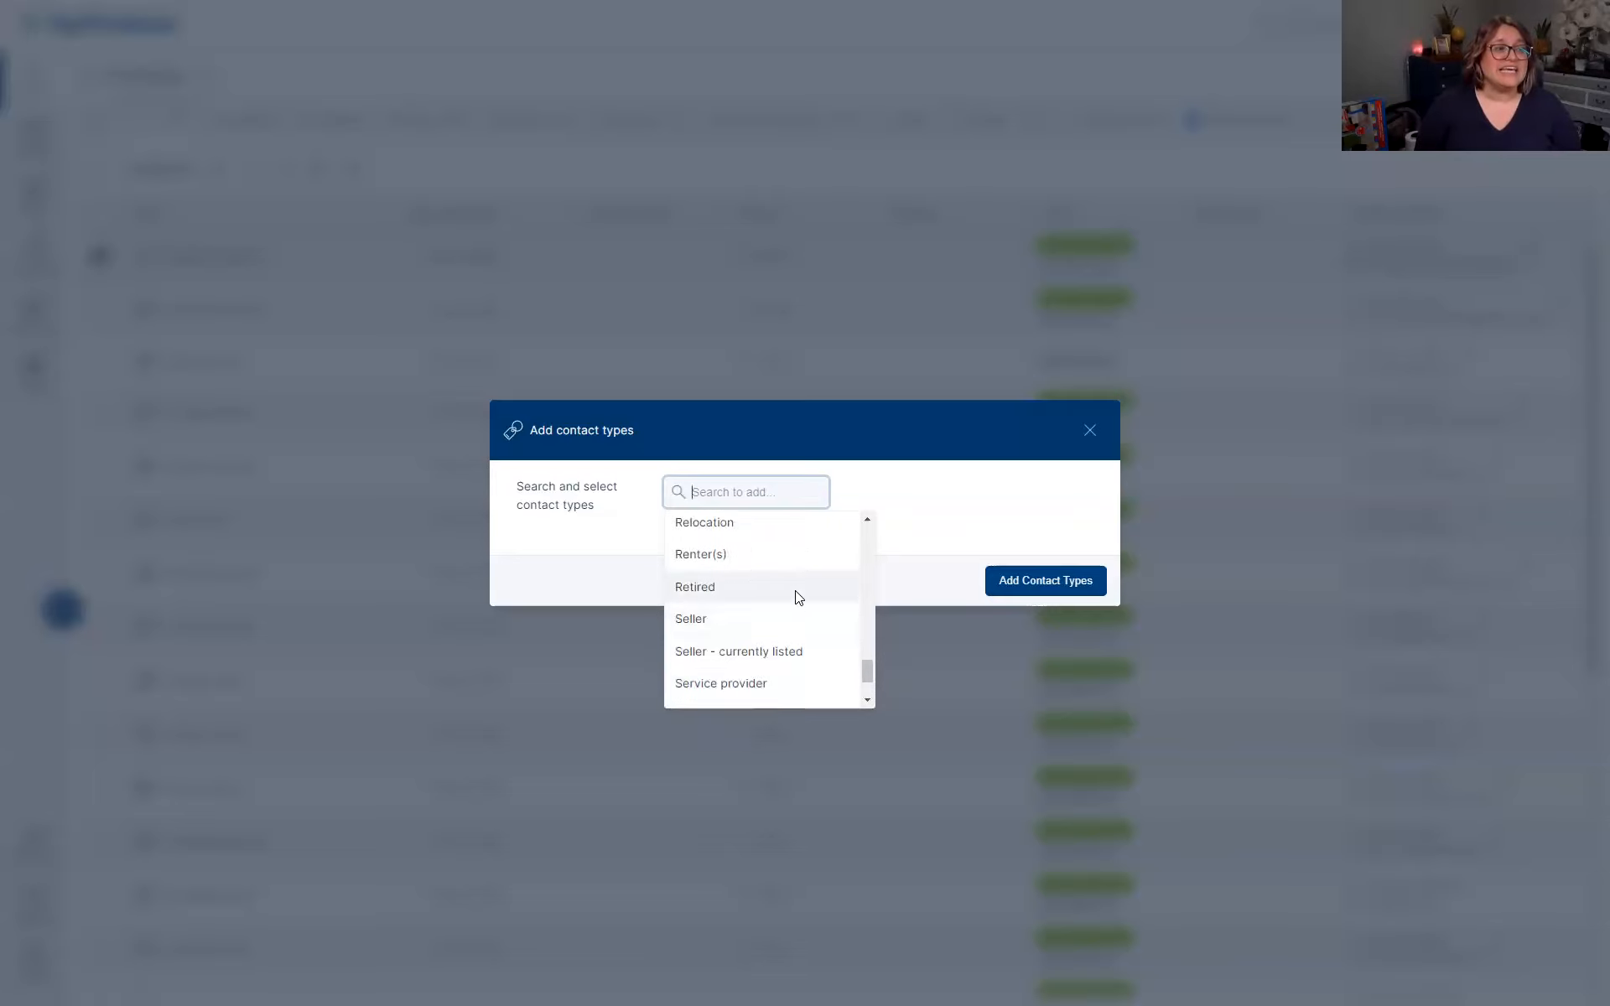
{"action": "scroll", "coordinate": [798, 594], "scroll_direction": "up", "scroll_amount": 10}
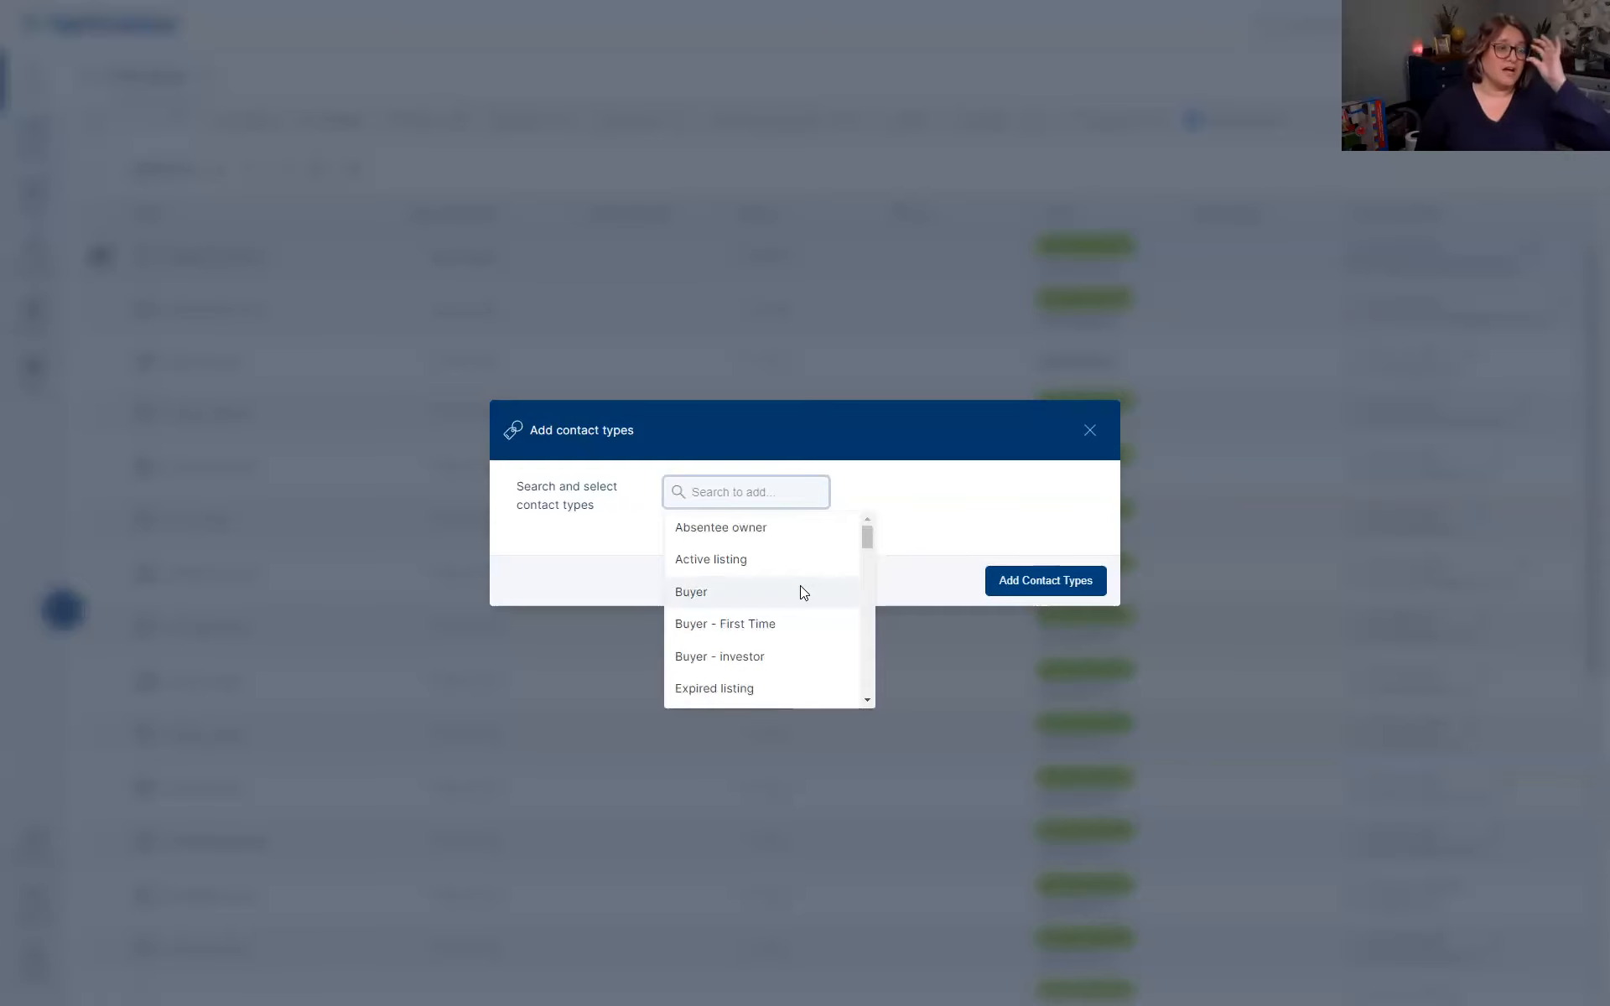
Create the contact type 'Heather made me type this' and add it to the contact
{"action": "type", "text": "Heather"}
{"action": "type", "text": " made me type this"}
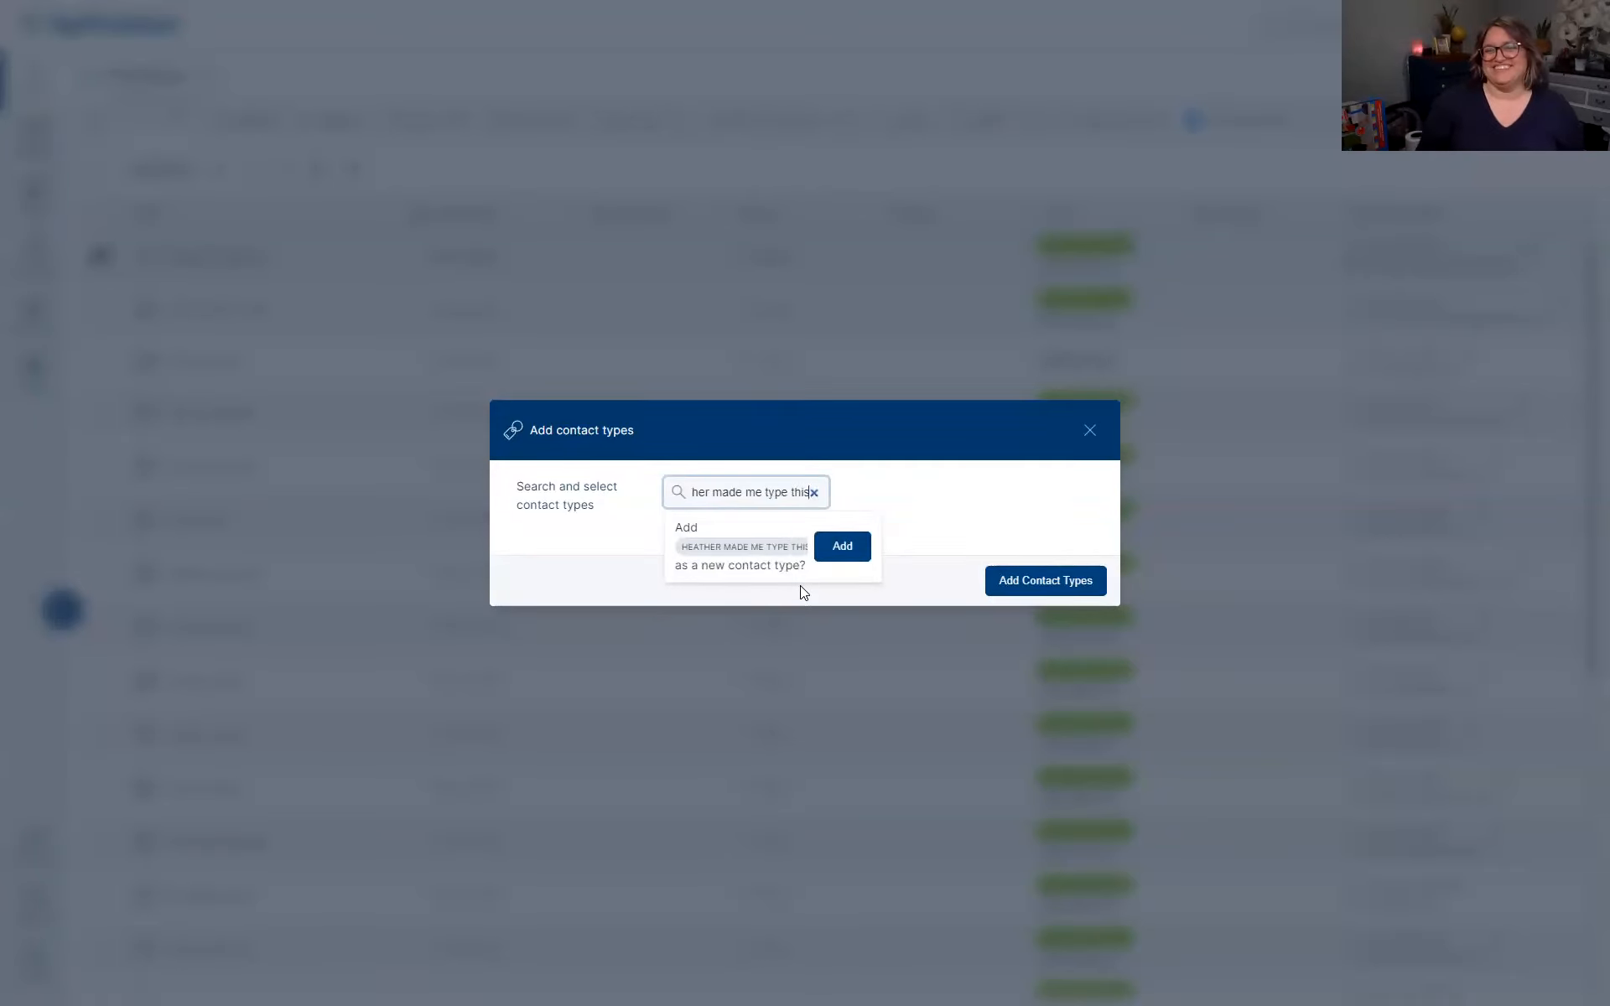
{"action": "left_click", "coordinate": [843, 546]}
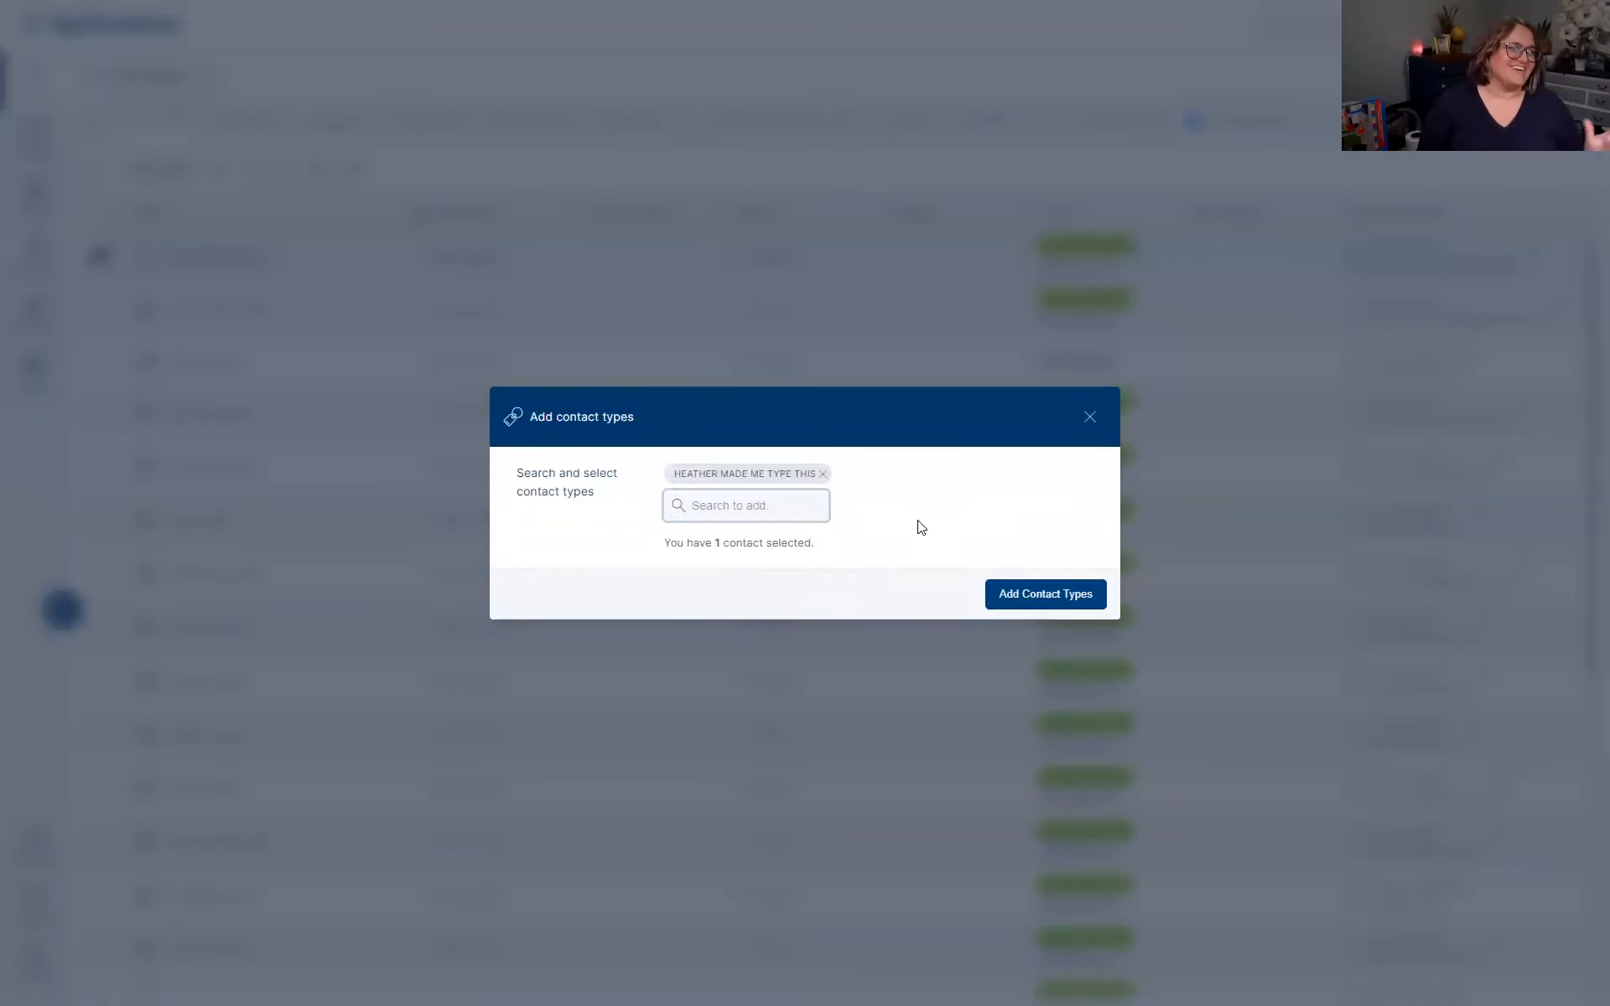
{"action": "left_click", "coordinate": [1045, 599]}
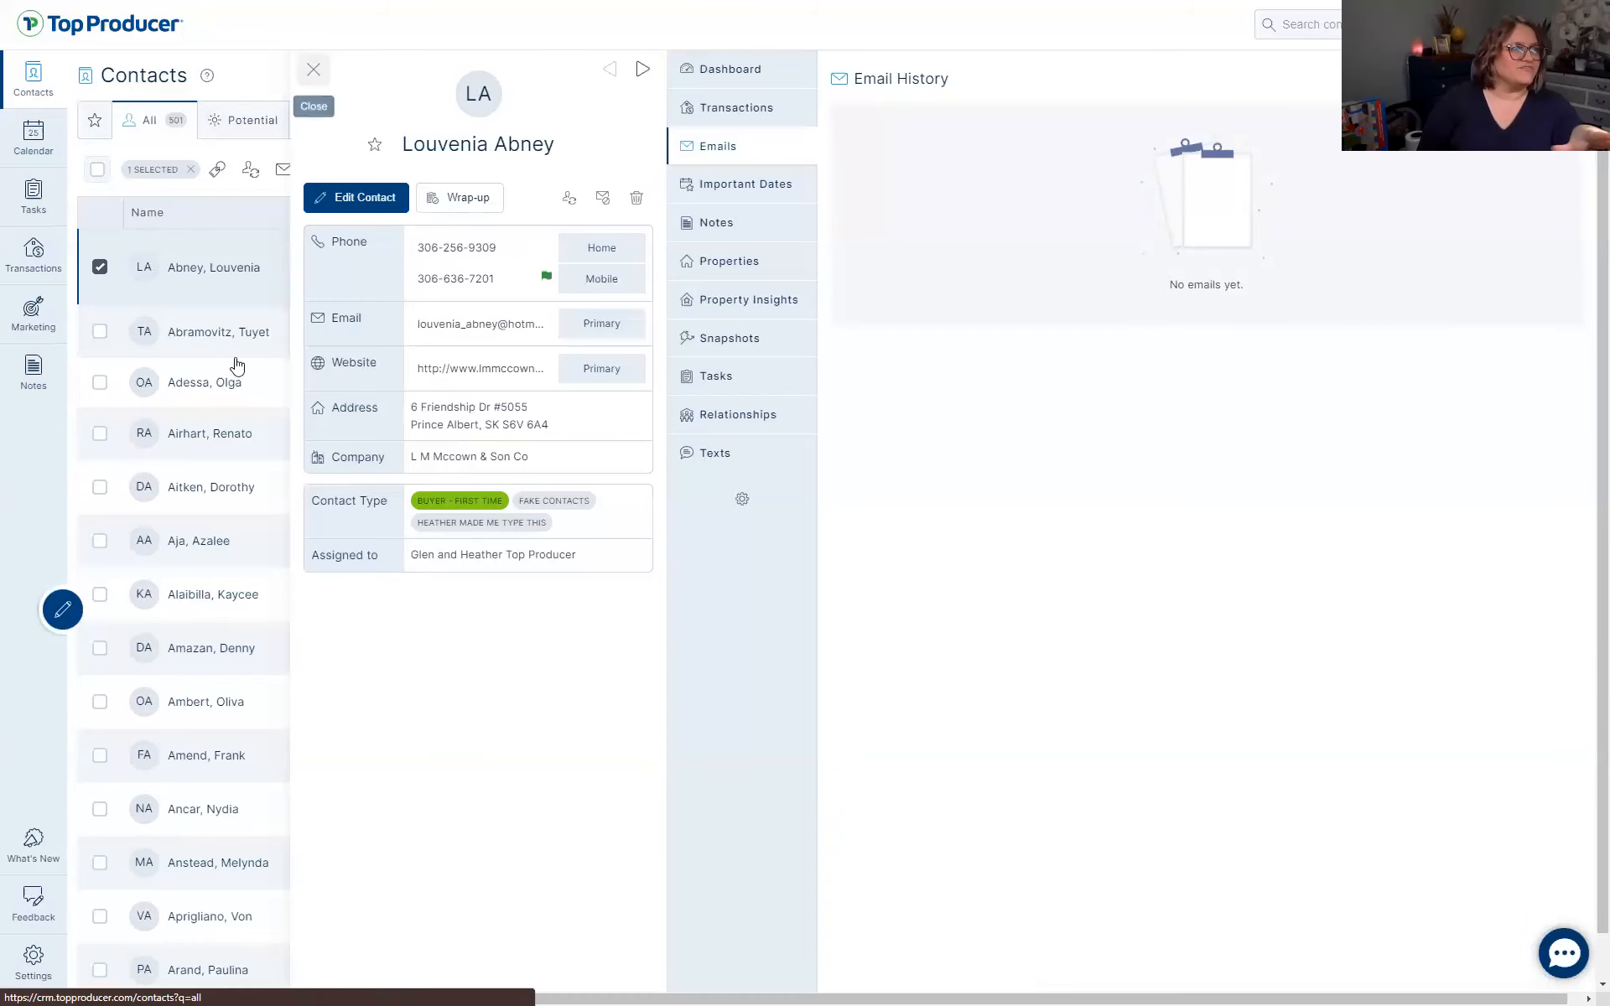
Close the contact's detail panel and select five contacts at the top of the list
{"action": "left_click", "coordinate": [313, 68]}
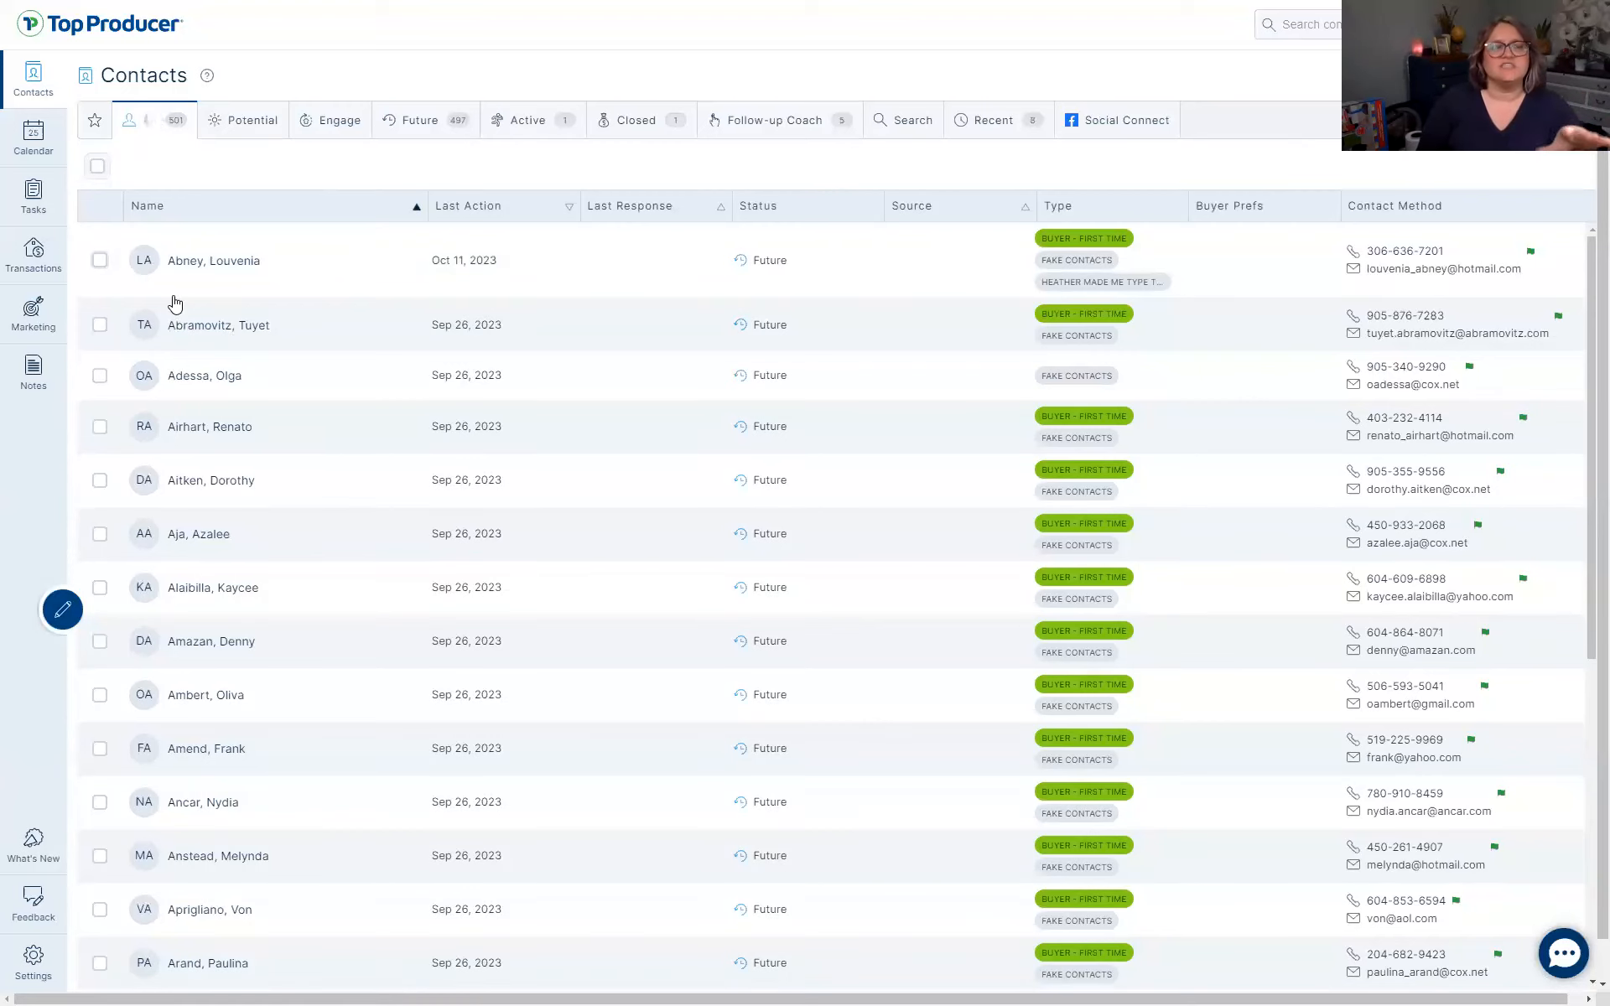
{"action": "left_click", "coordinate": [100, 260]}
{"action": "left_click", "coordinate": [99, 333]}
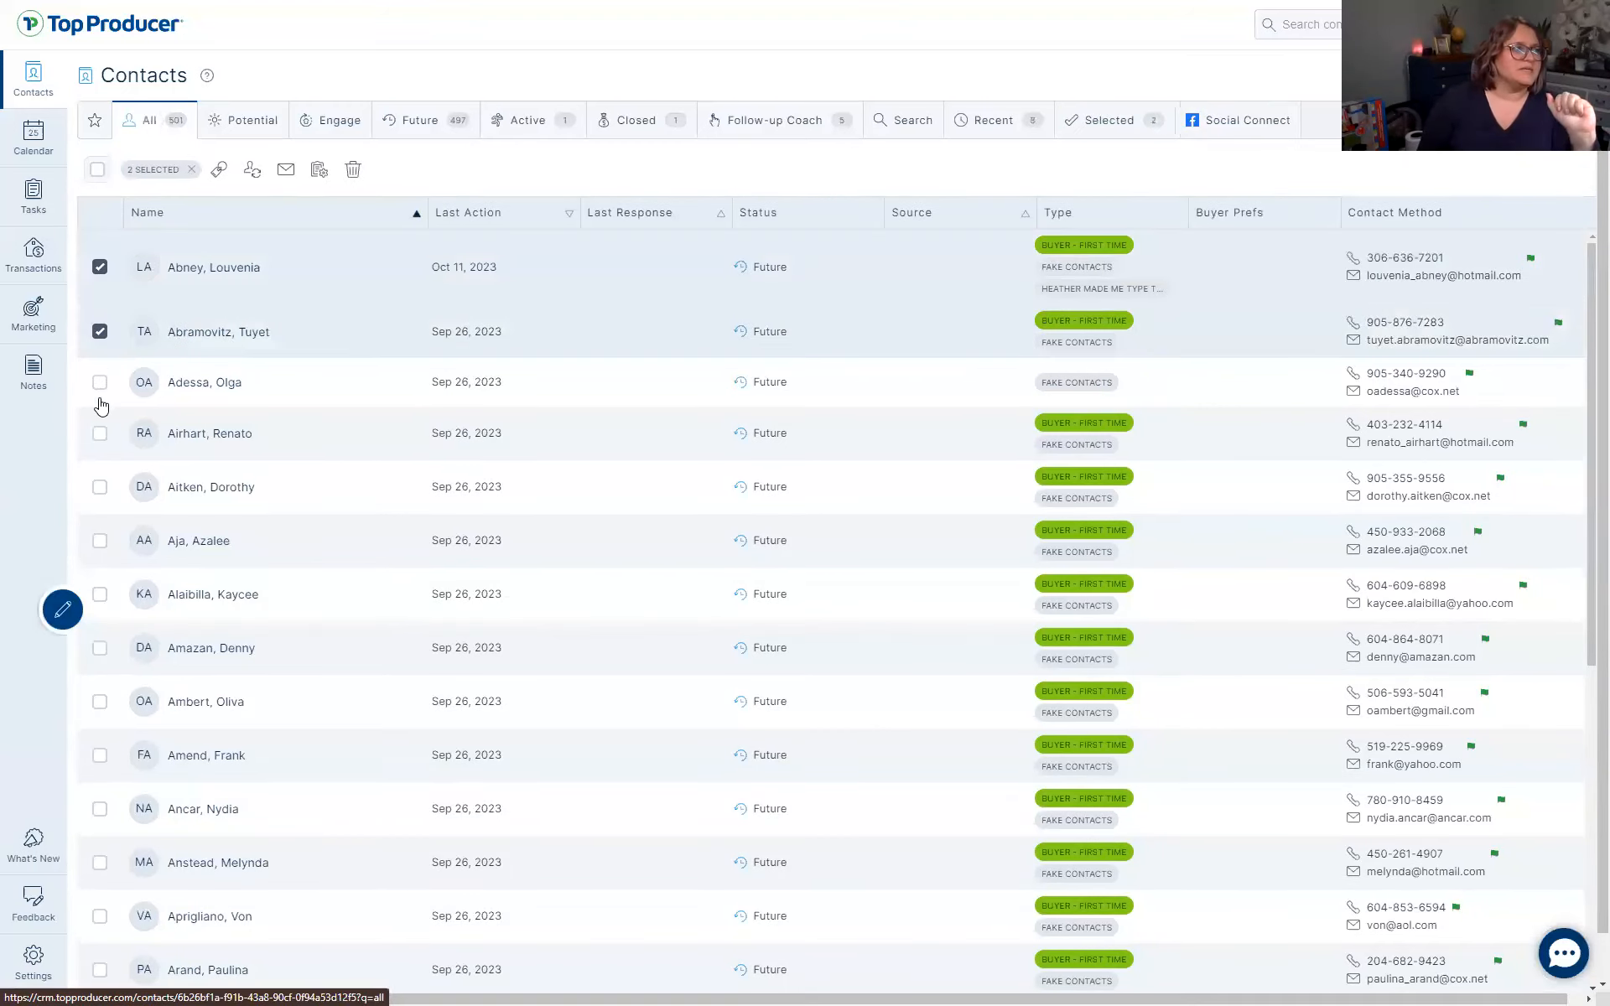
{"action": "left_click", "coordinate": [102, 266]}
{"action": "left_click", "coordinate": [101, 385]}
{"action": "left_click", "coordinate": [100, 435]}
{"action": "left_click", "coordinate": [100, 488]}
{"action": "left_click", "coordinate": [102, 543]}
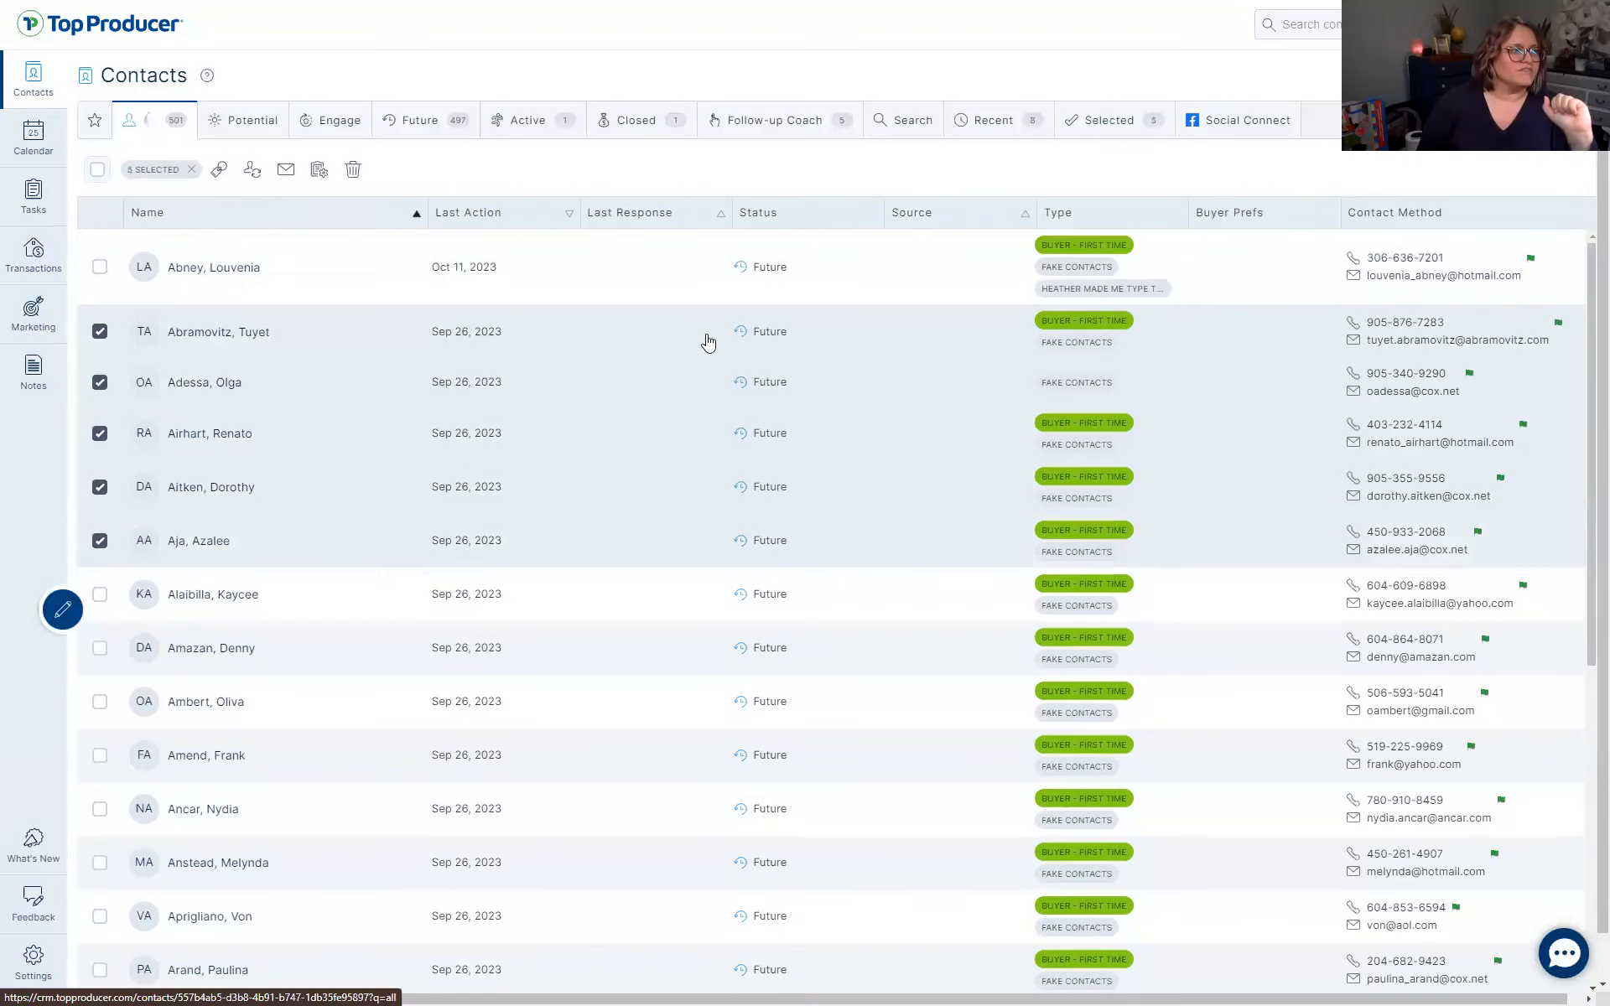
Add the 'Heather made me type this' contact type to the five selected contacts
{"action": "left_click", "coordinate": [218, 171]}
{"action": "left_click", "coordinate": [732, 494]}
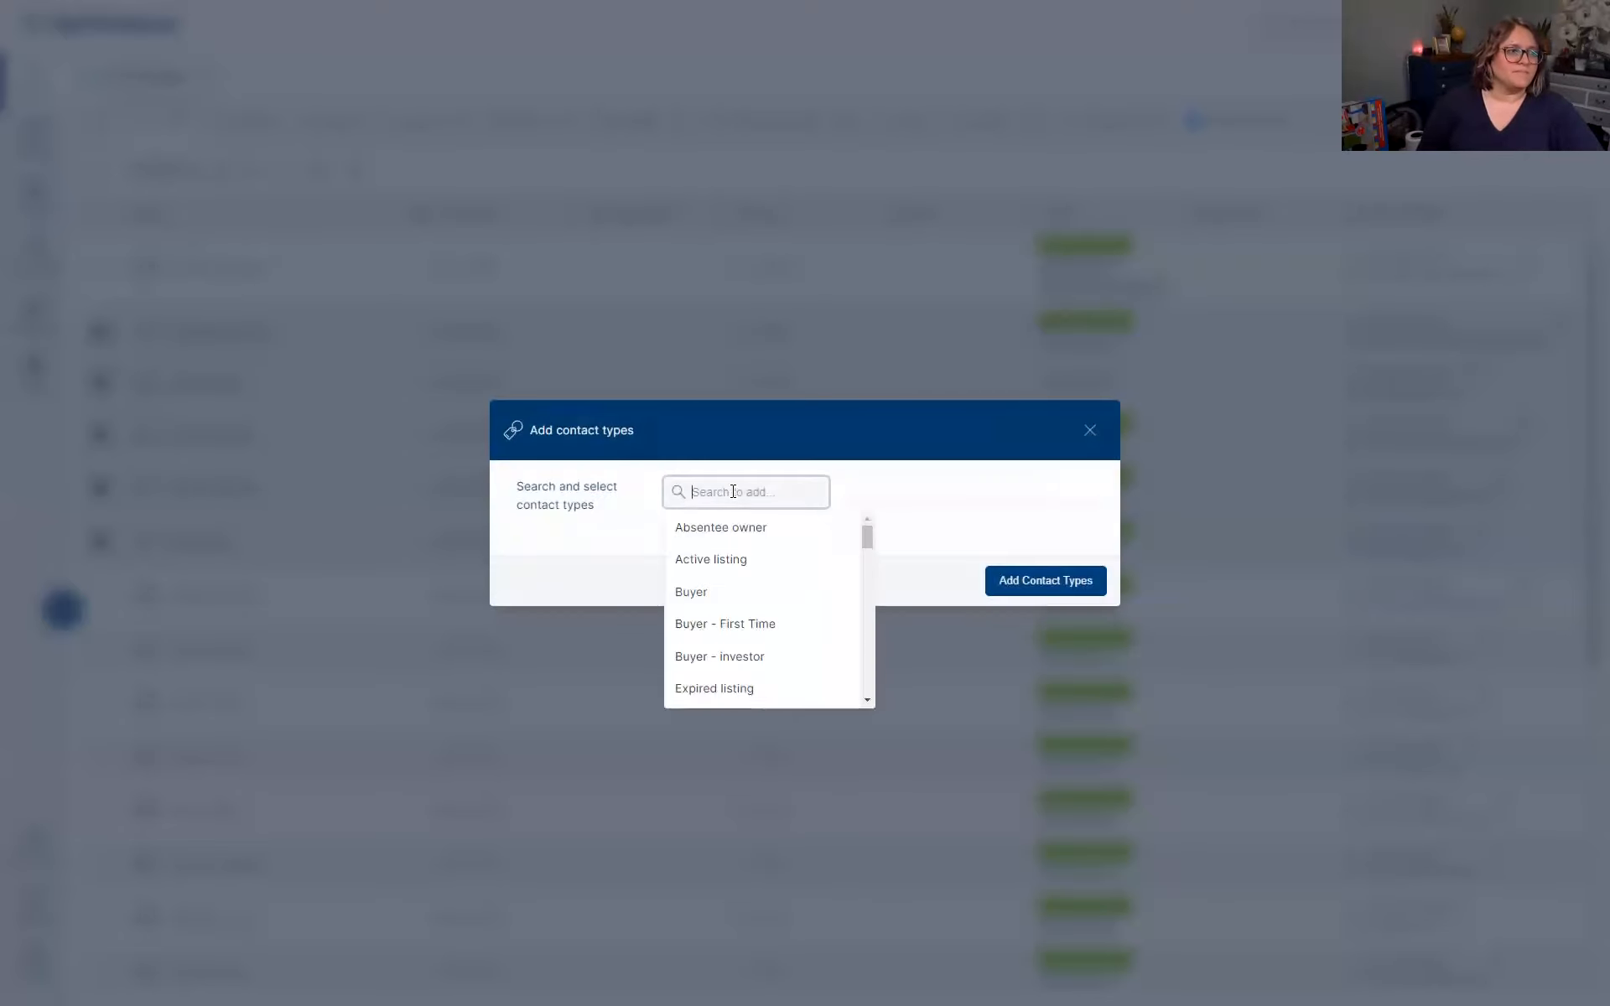
{"action": "scroll", "coordinate": [735, 575], "scroll_direction": "down", "scroll_amount": 3}
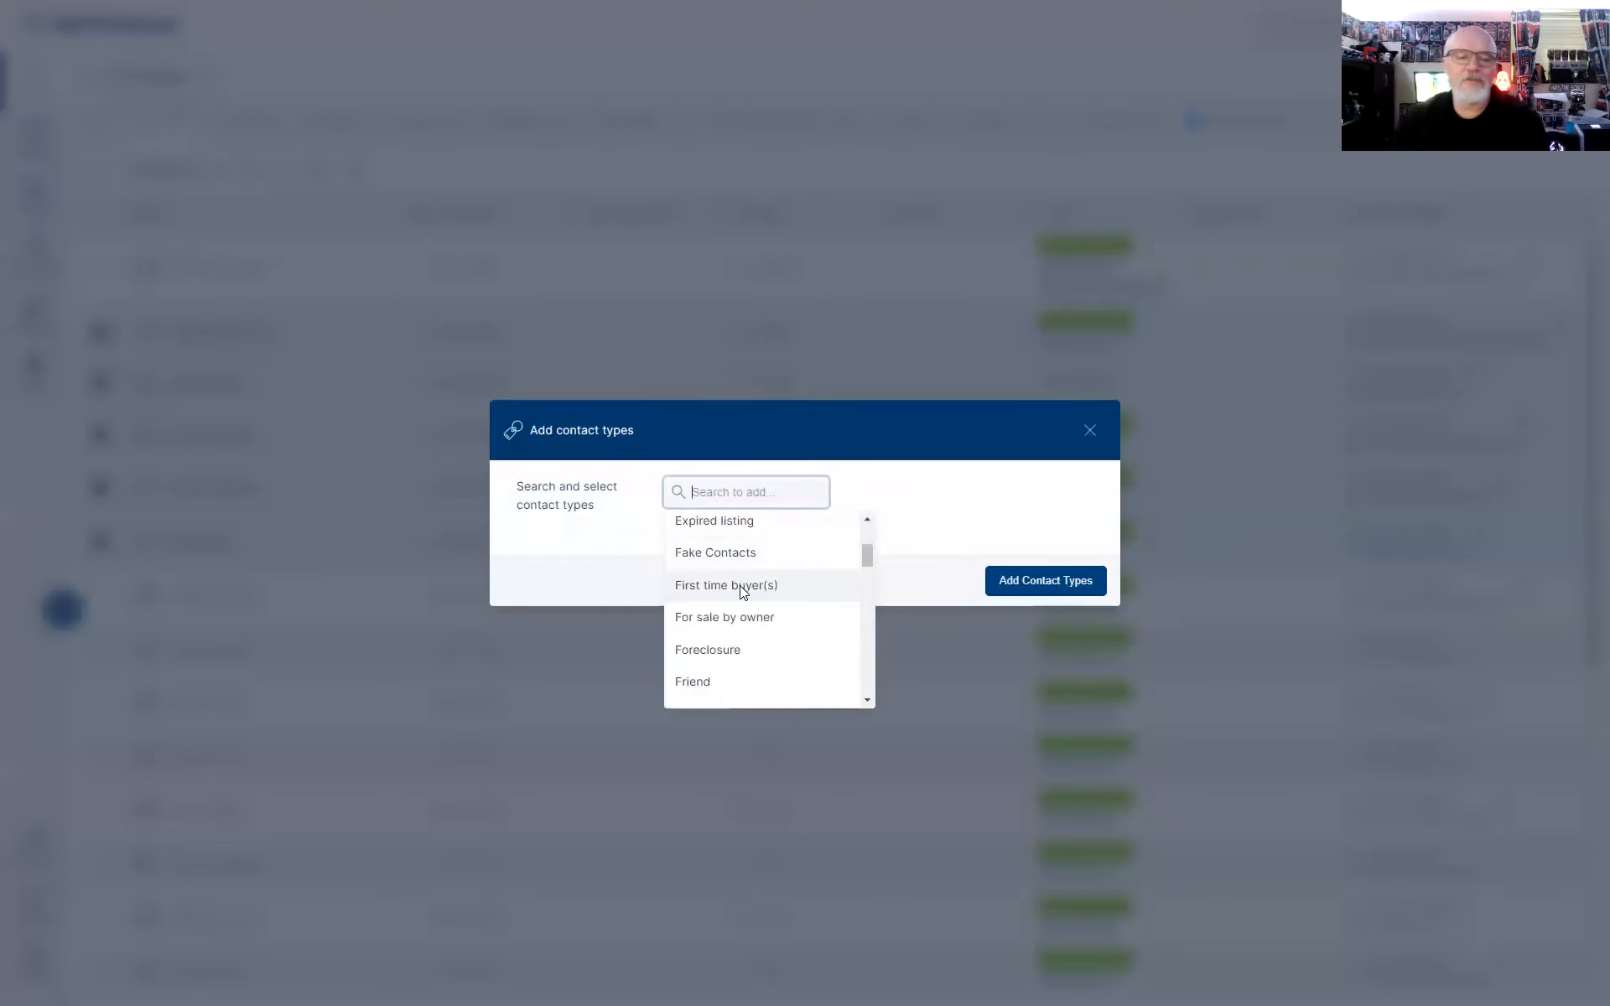
{"action": "scroll", "coordinate": [750, 605], "scroll_direction": "down", "scroll_amount": 3}
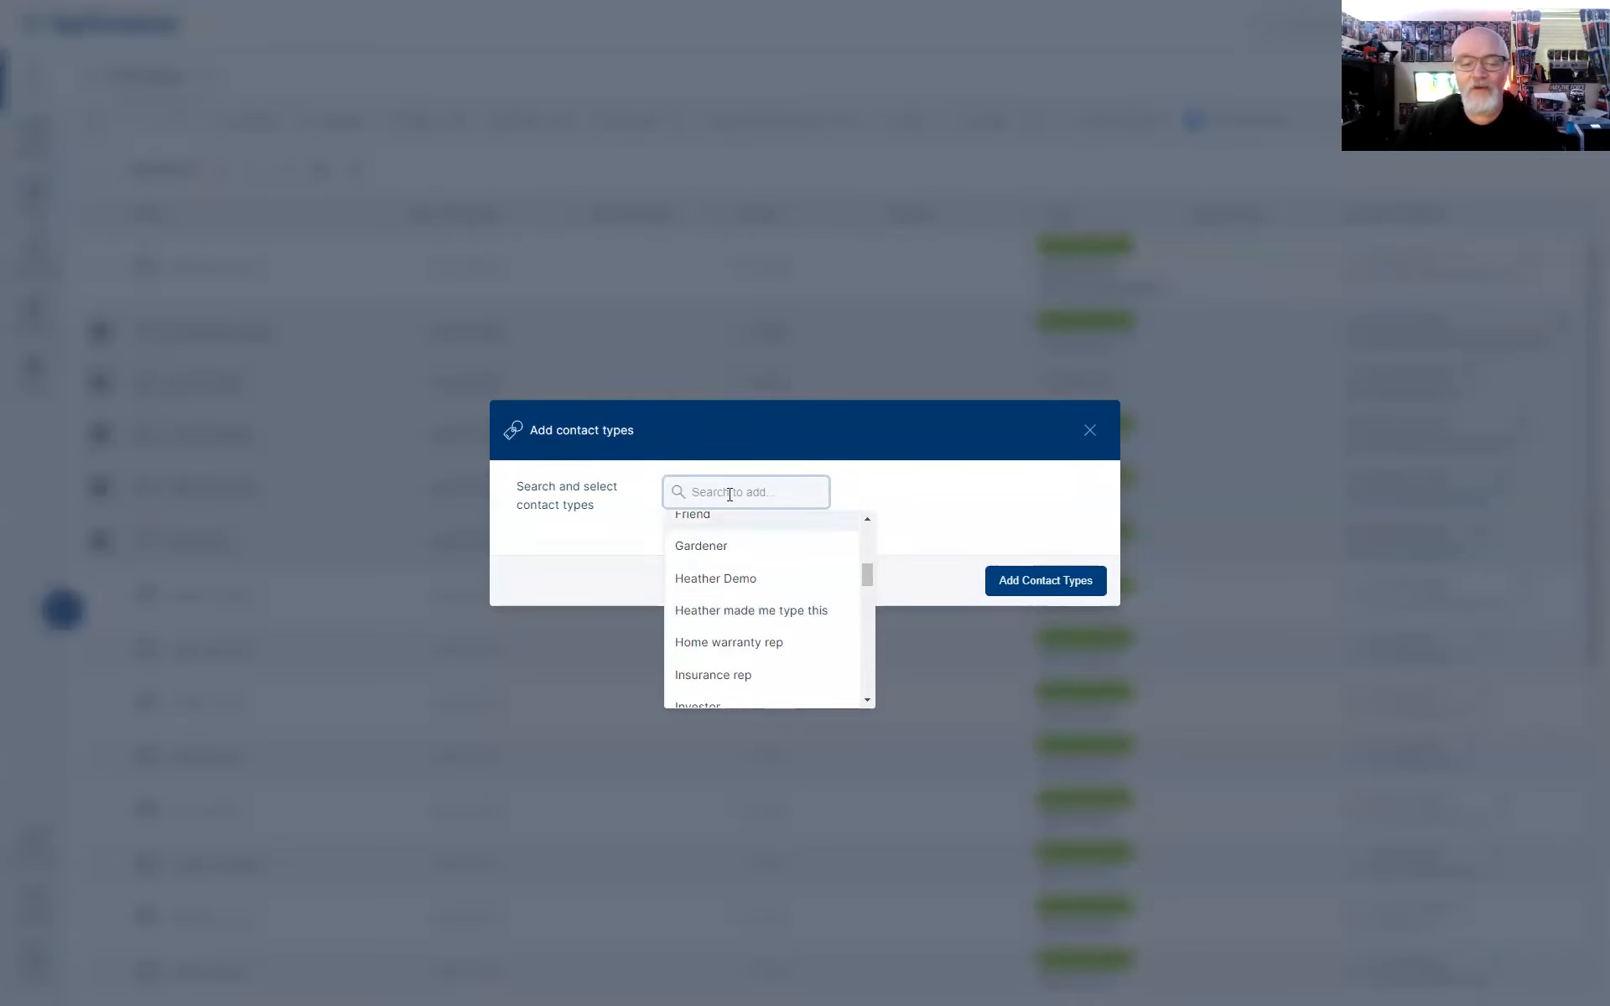
{"action": "type", "text": "Heather"}
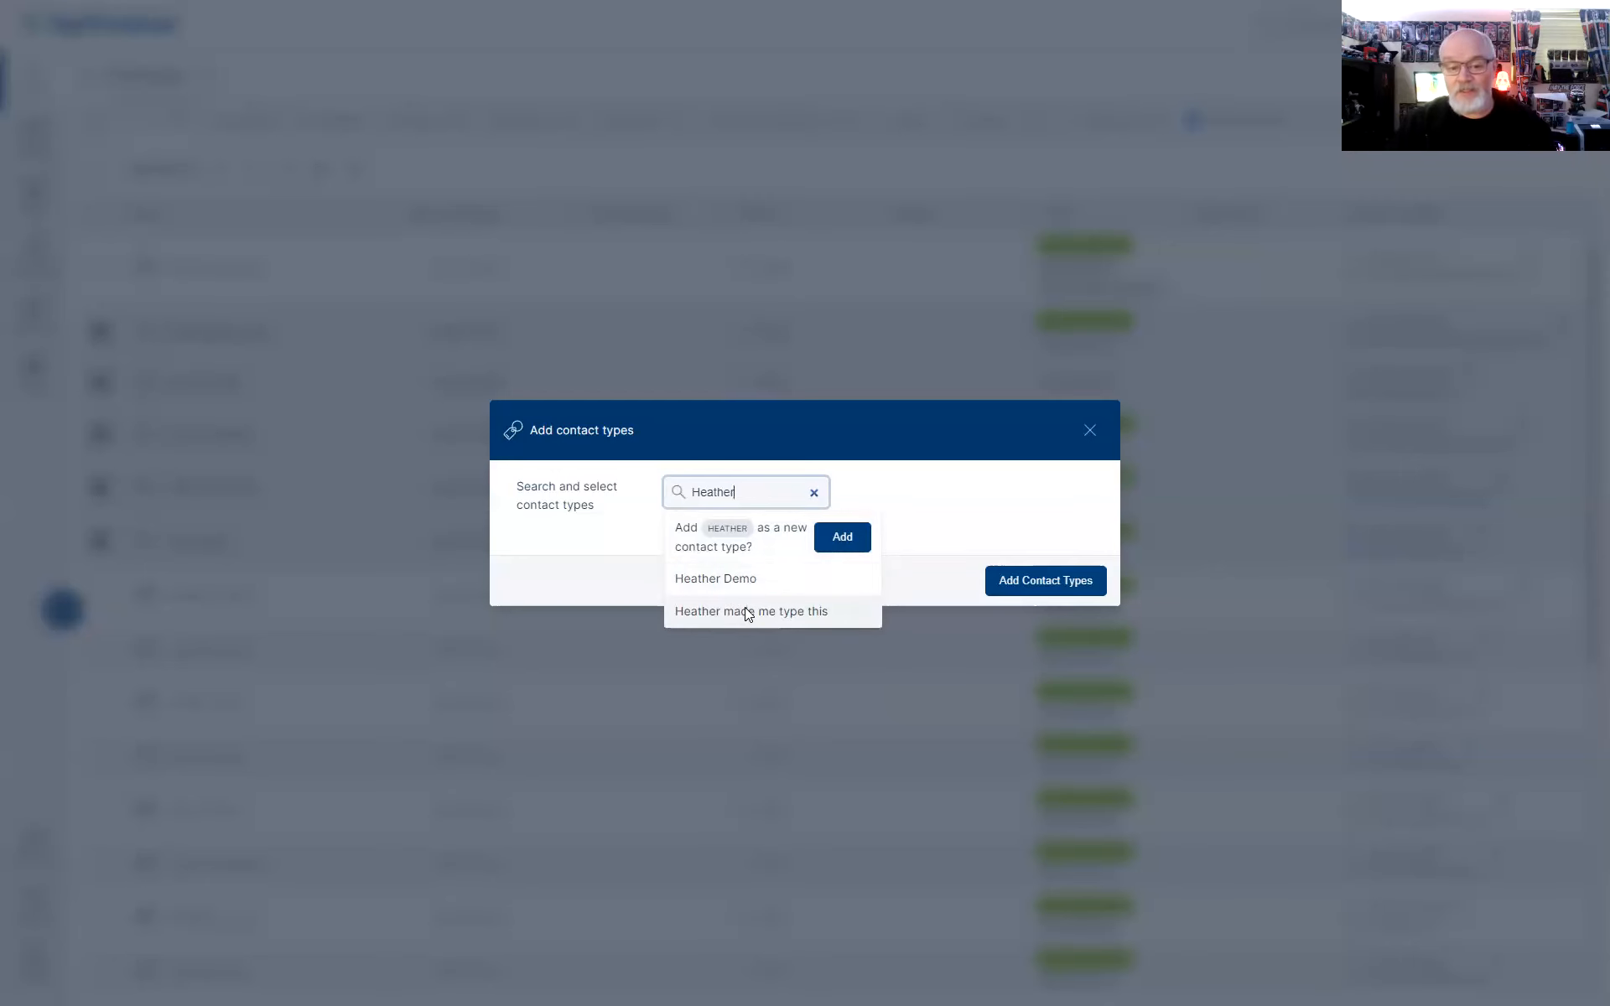
{"action": "left_click", "coordinate": [778, 617]}
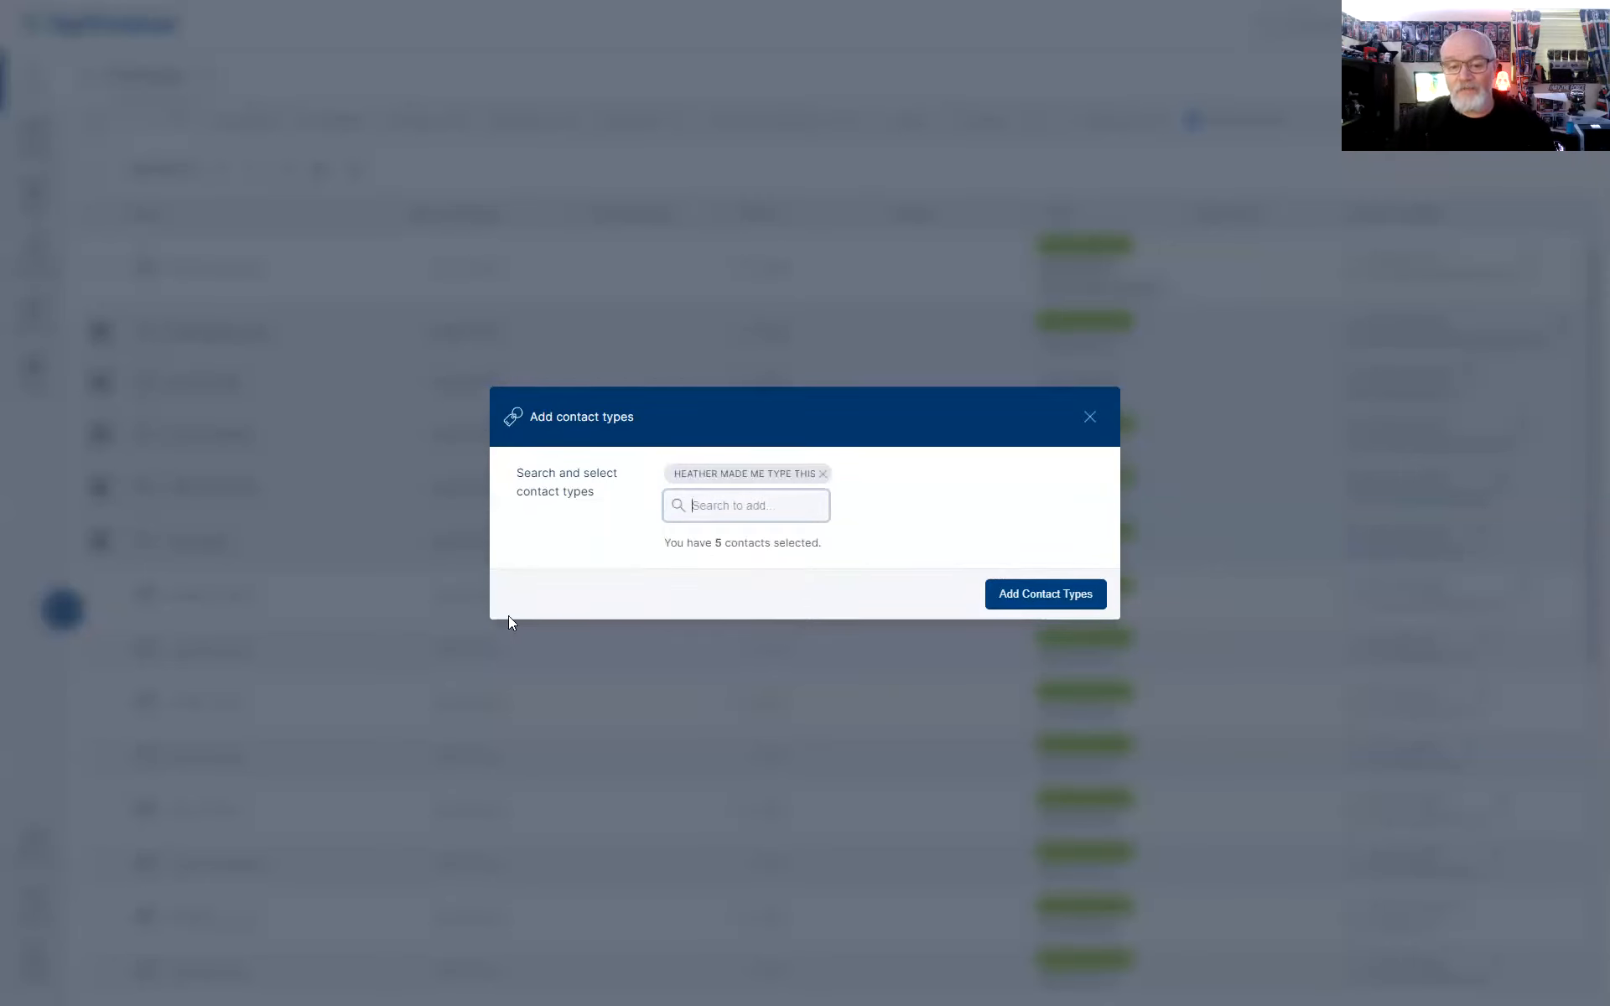
{"action": "left_click", "coordinate": [1034, 597]}
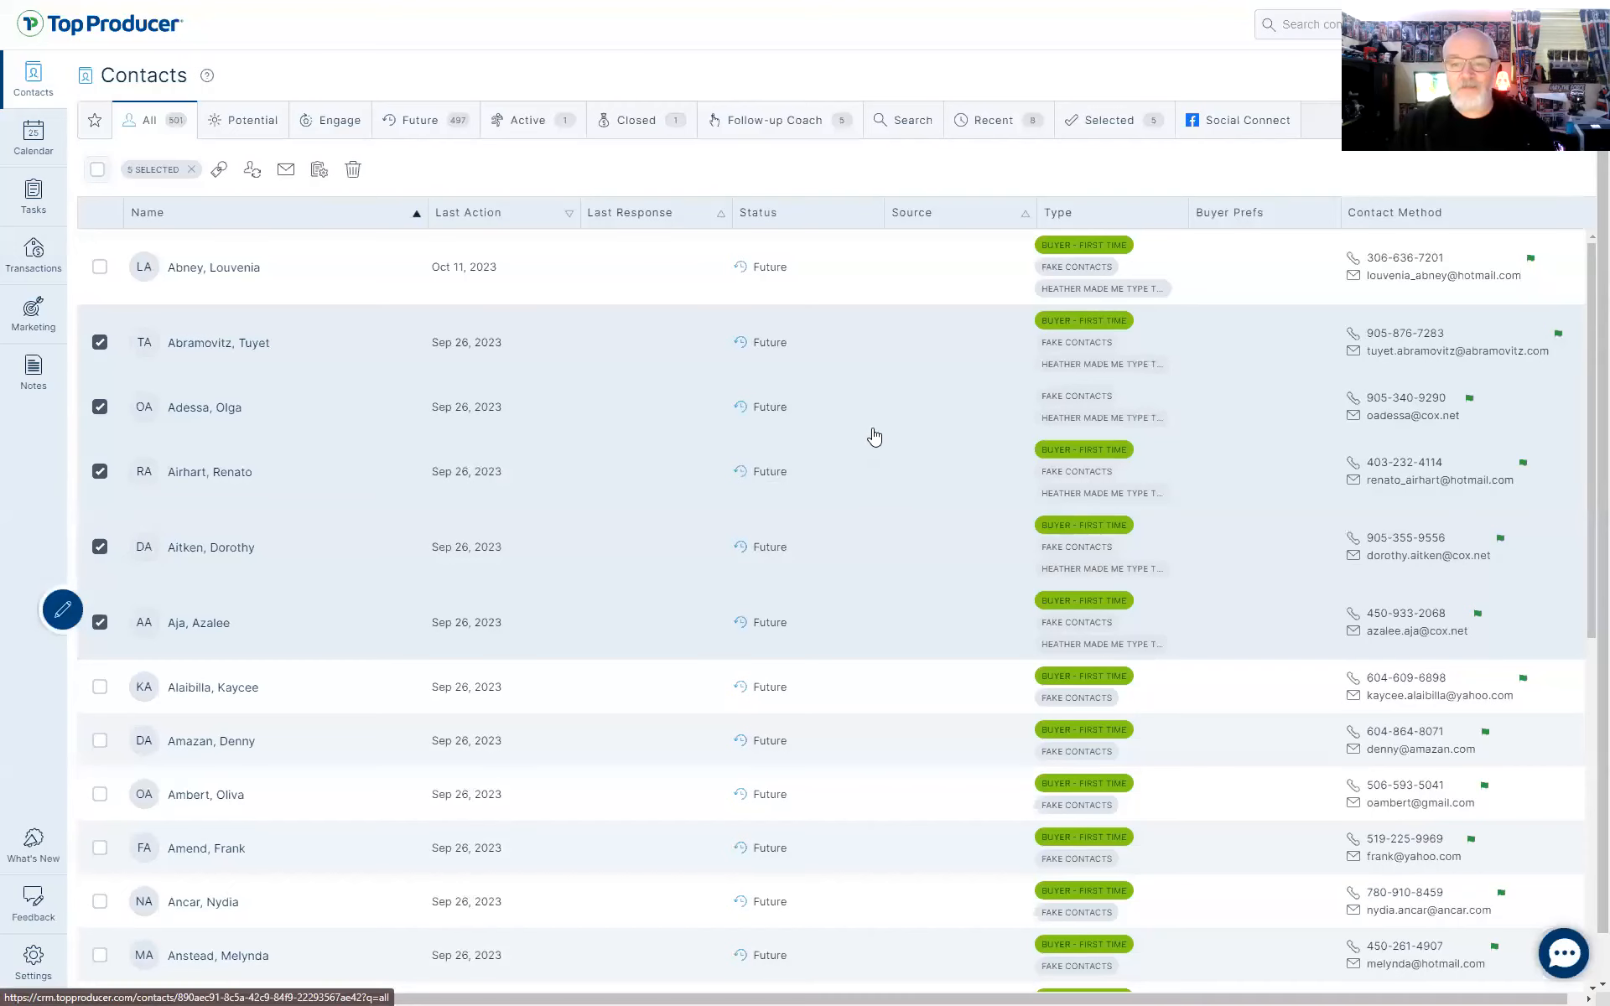
Filter the list by the 'Heather made me type this' type and select its six contacts
{"action": "left_click", "coordinate": [99, 267]}
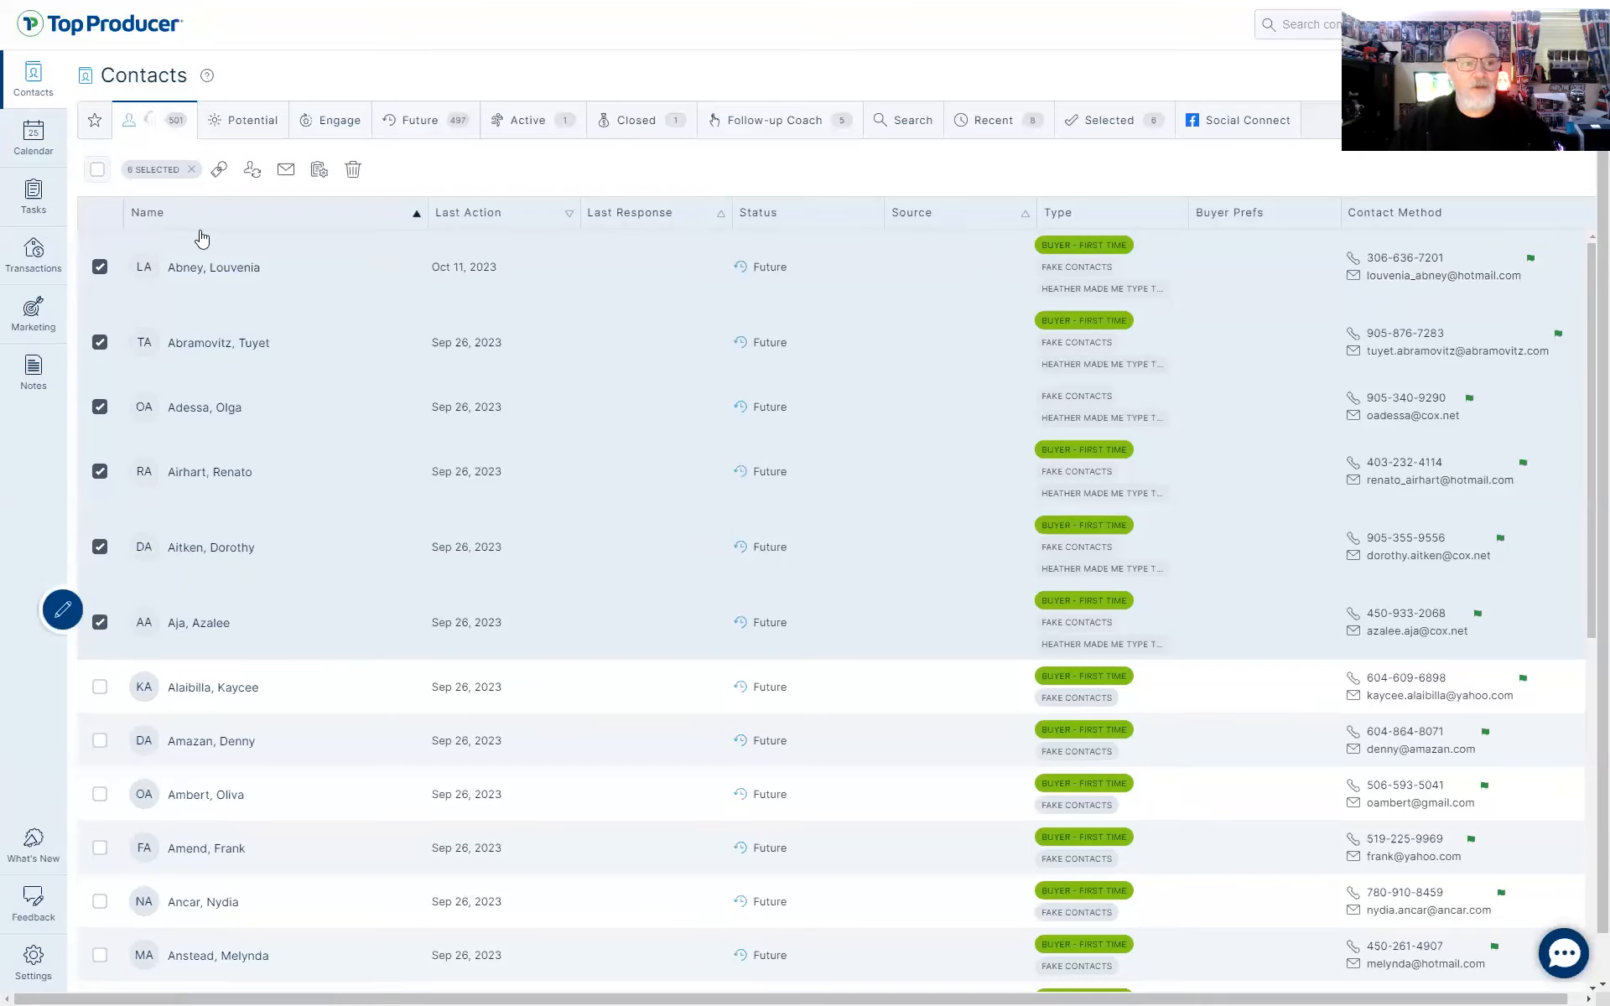
{"action": "left_click", "coordinate": [191, 172]}
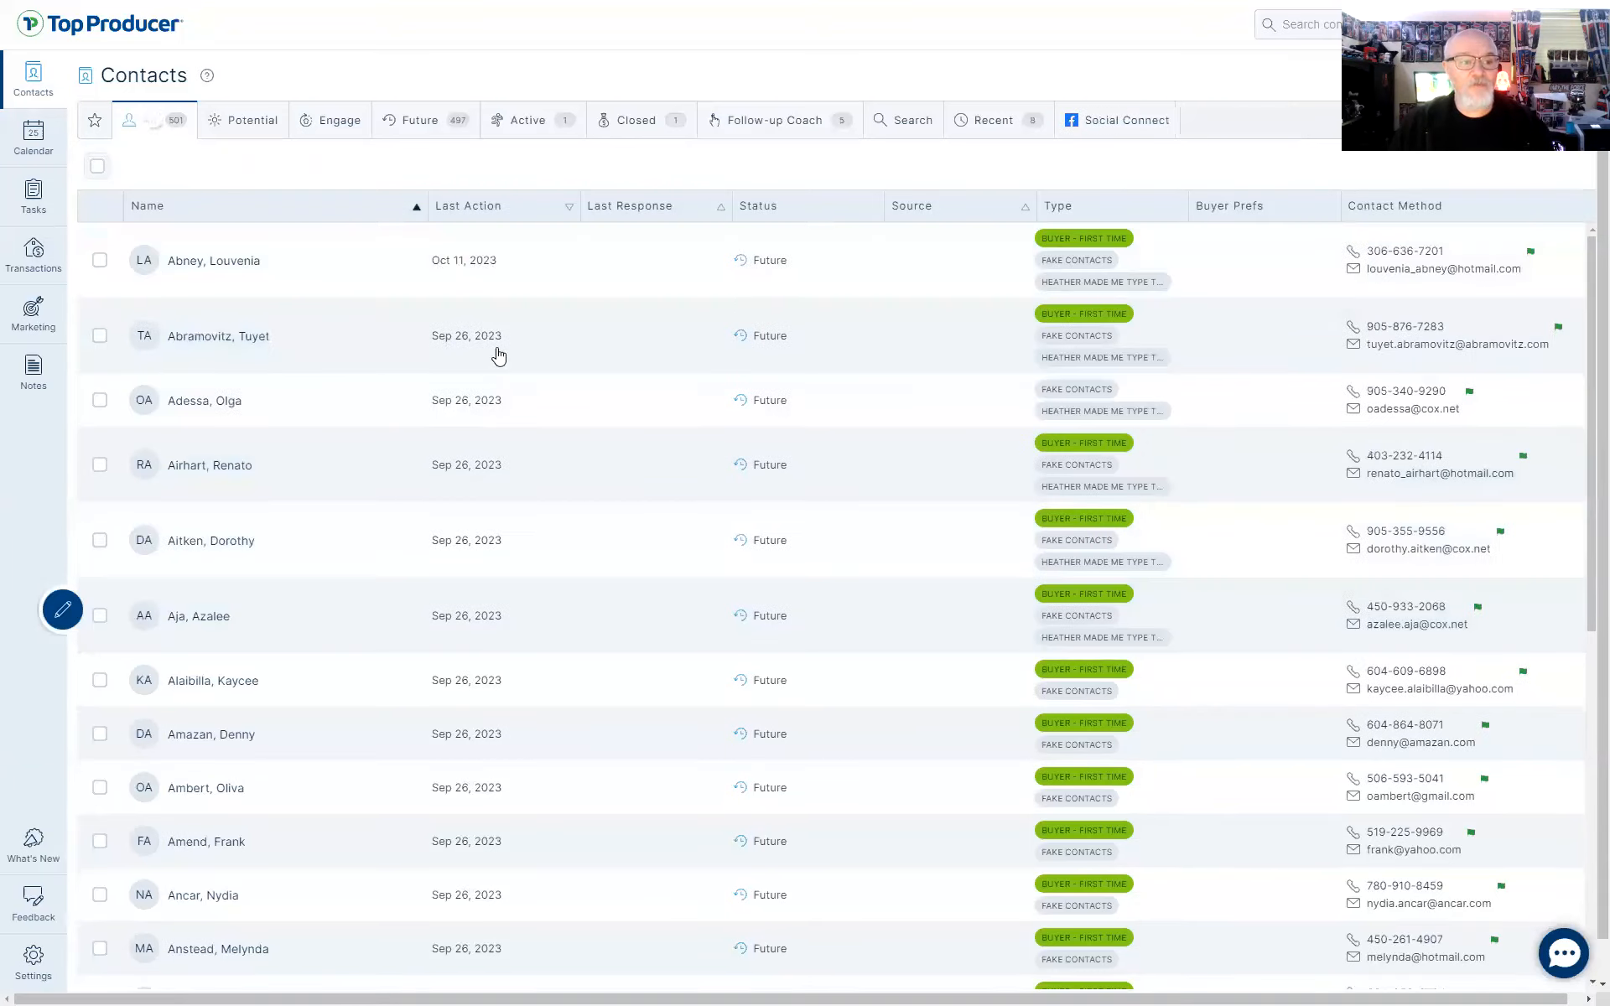
{"action": "left_click", "coordinate": [1103, 285]}
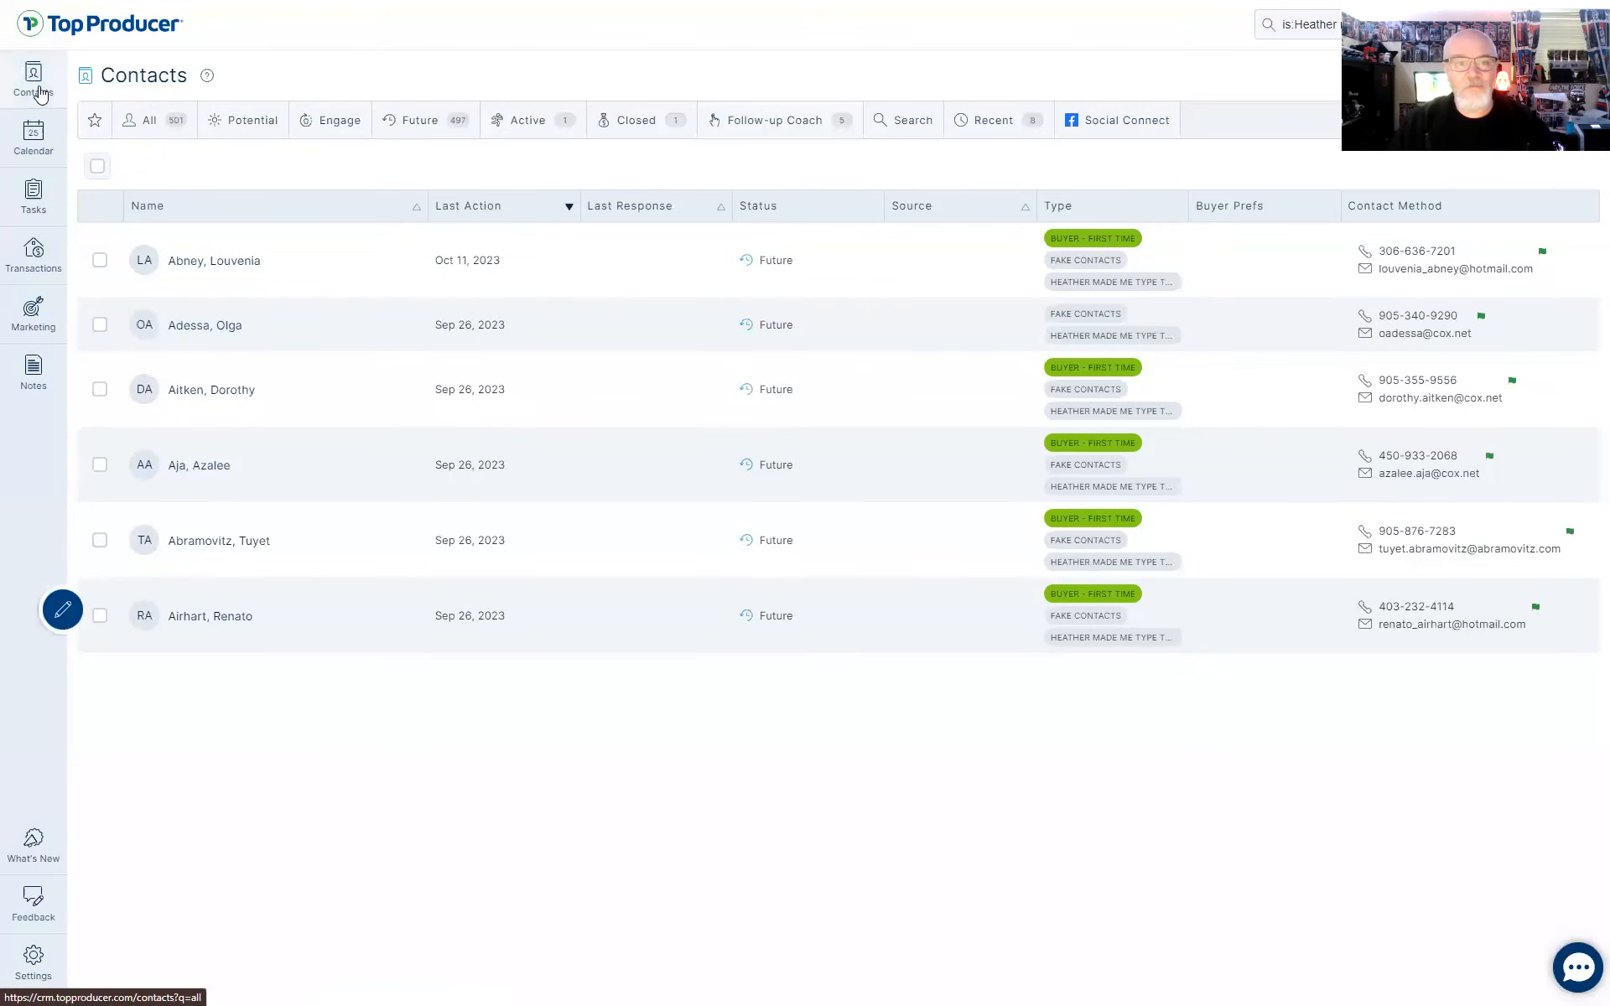
{"action": "left_click", "coordinate": [96, 171]}
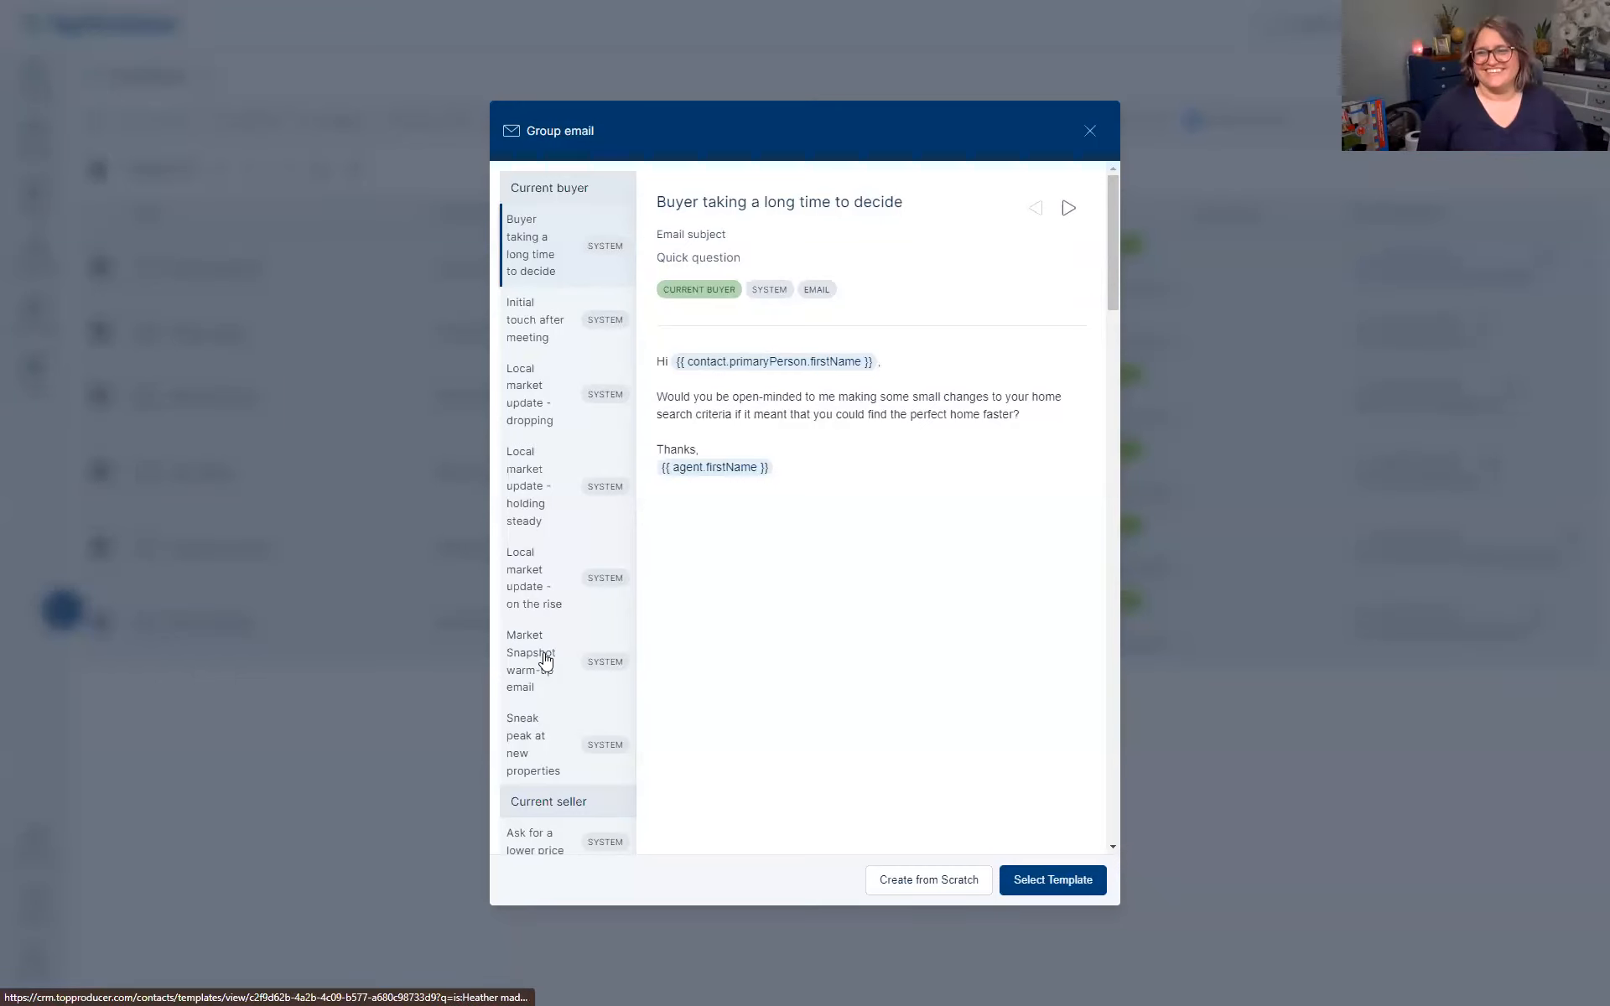
{"action": "left_click", "coordinate": [1090, 134]}
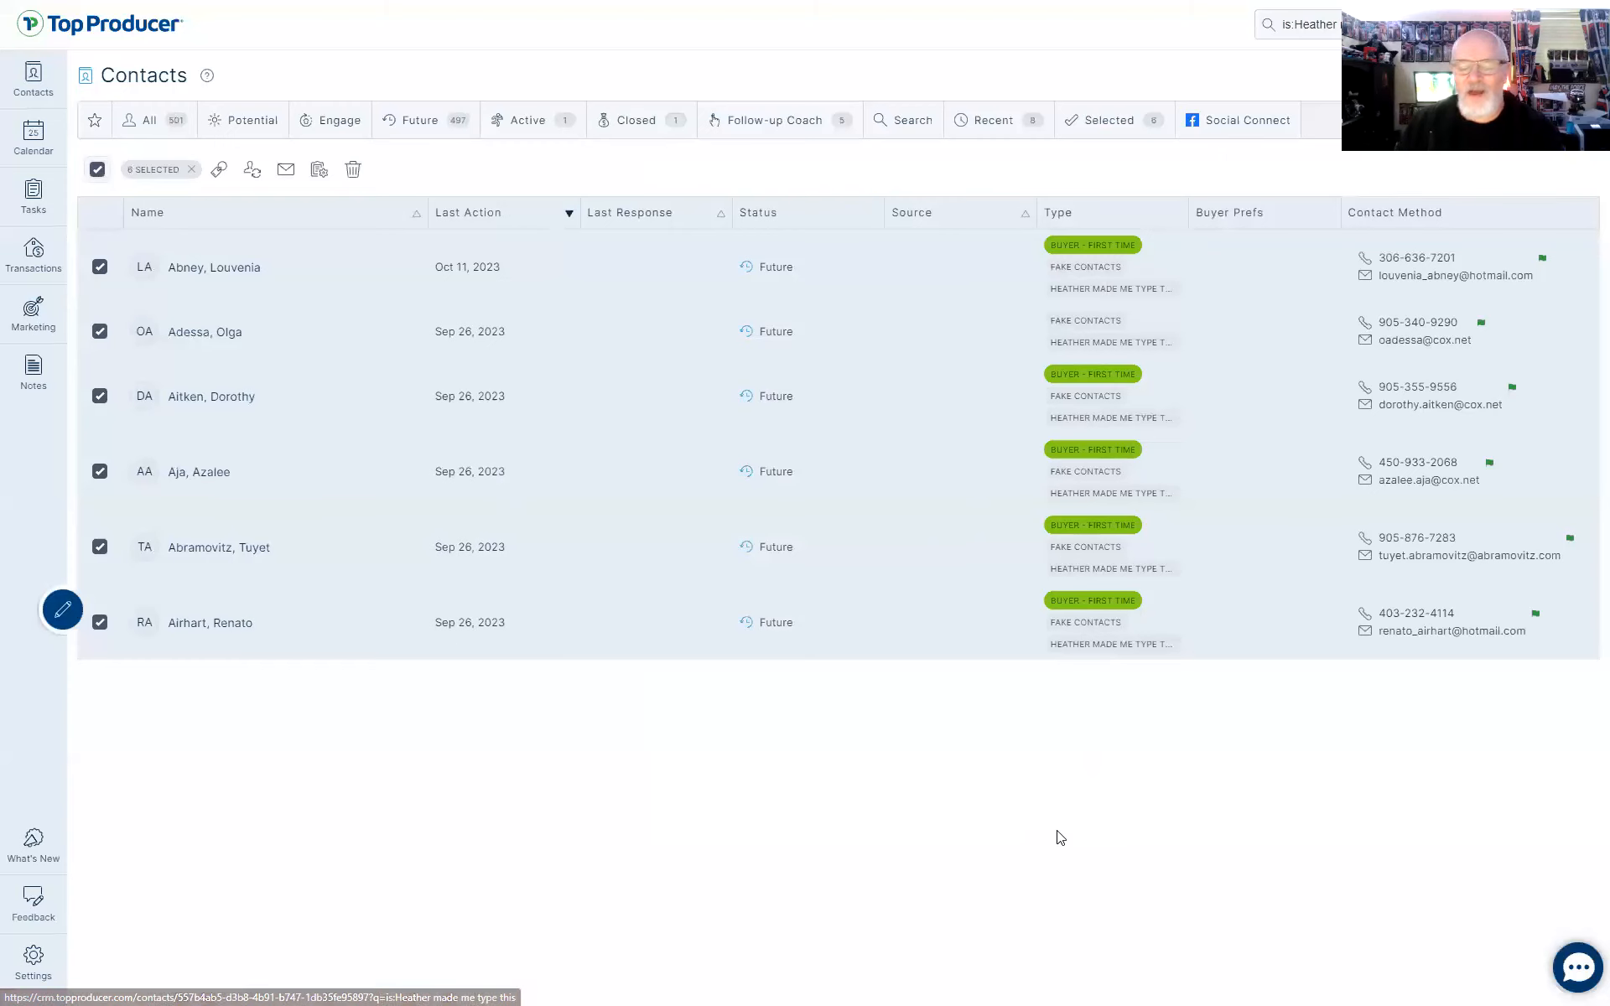
Filter the list to Buyer - First Time contacts and clear the six-contact selection
{"action": "left_click", "coordinate": [1080, 249]}
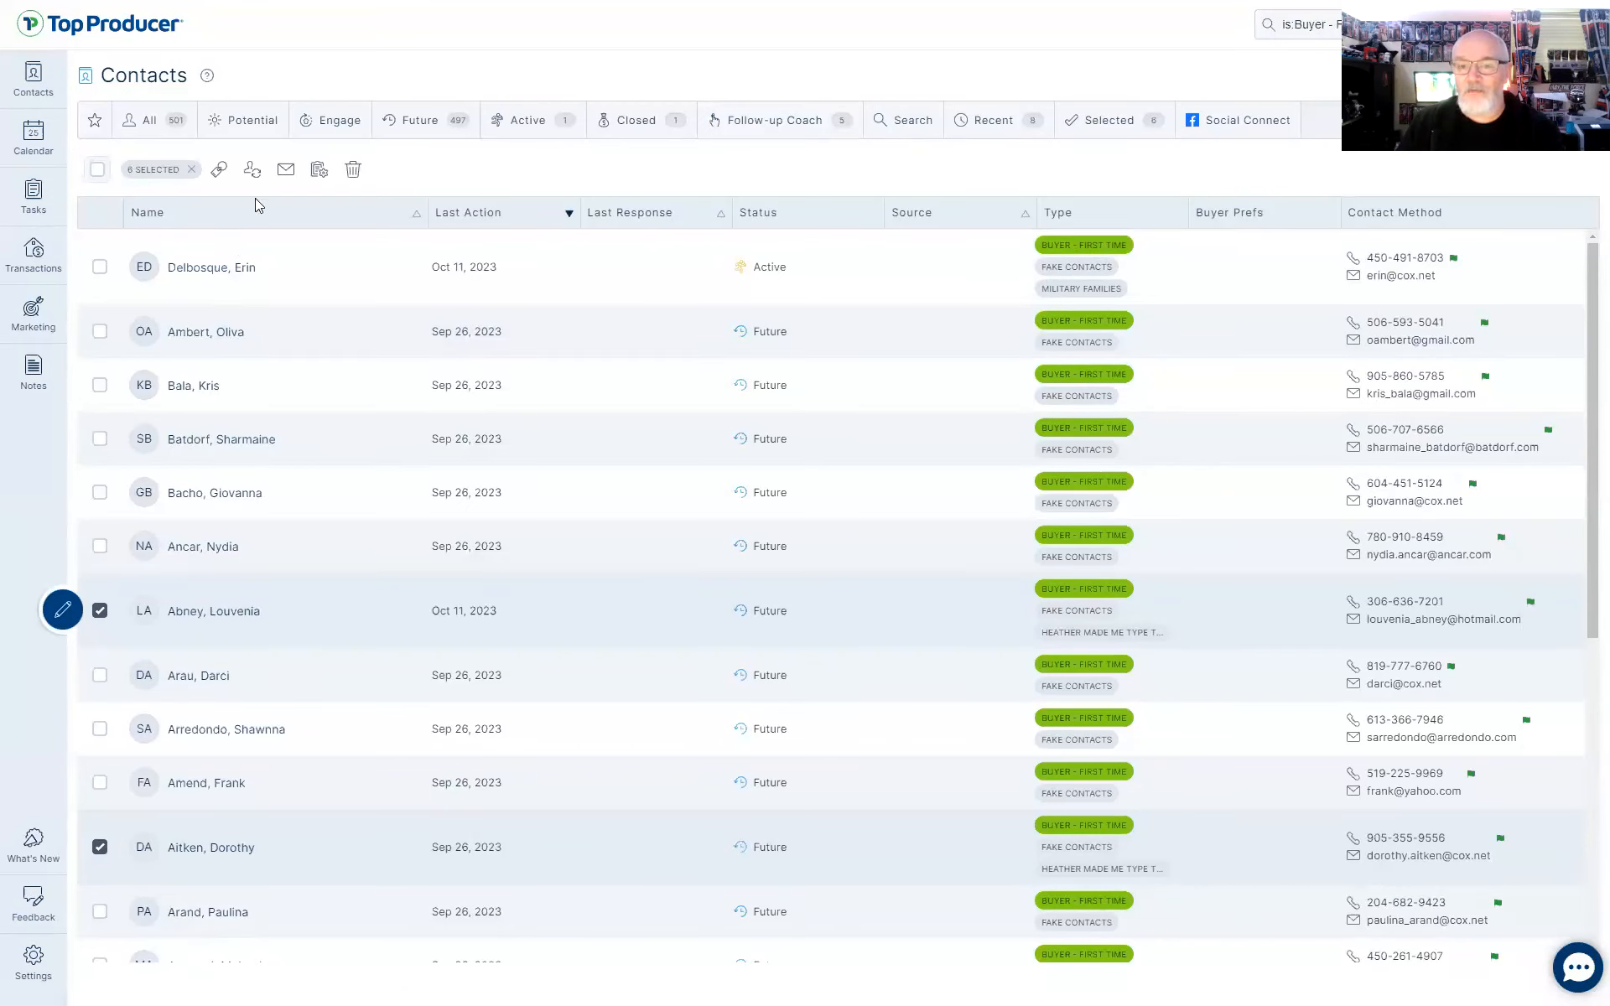
{"action": "left_click", "coordinate": [1110, 125]}
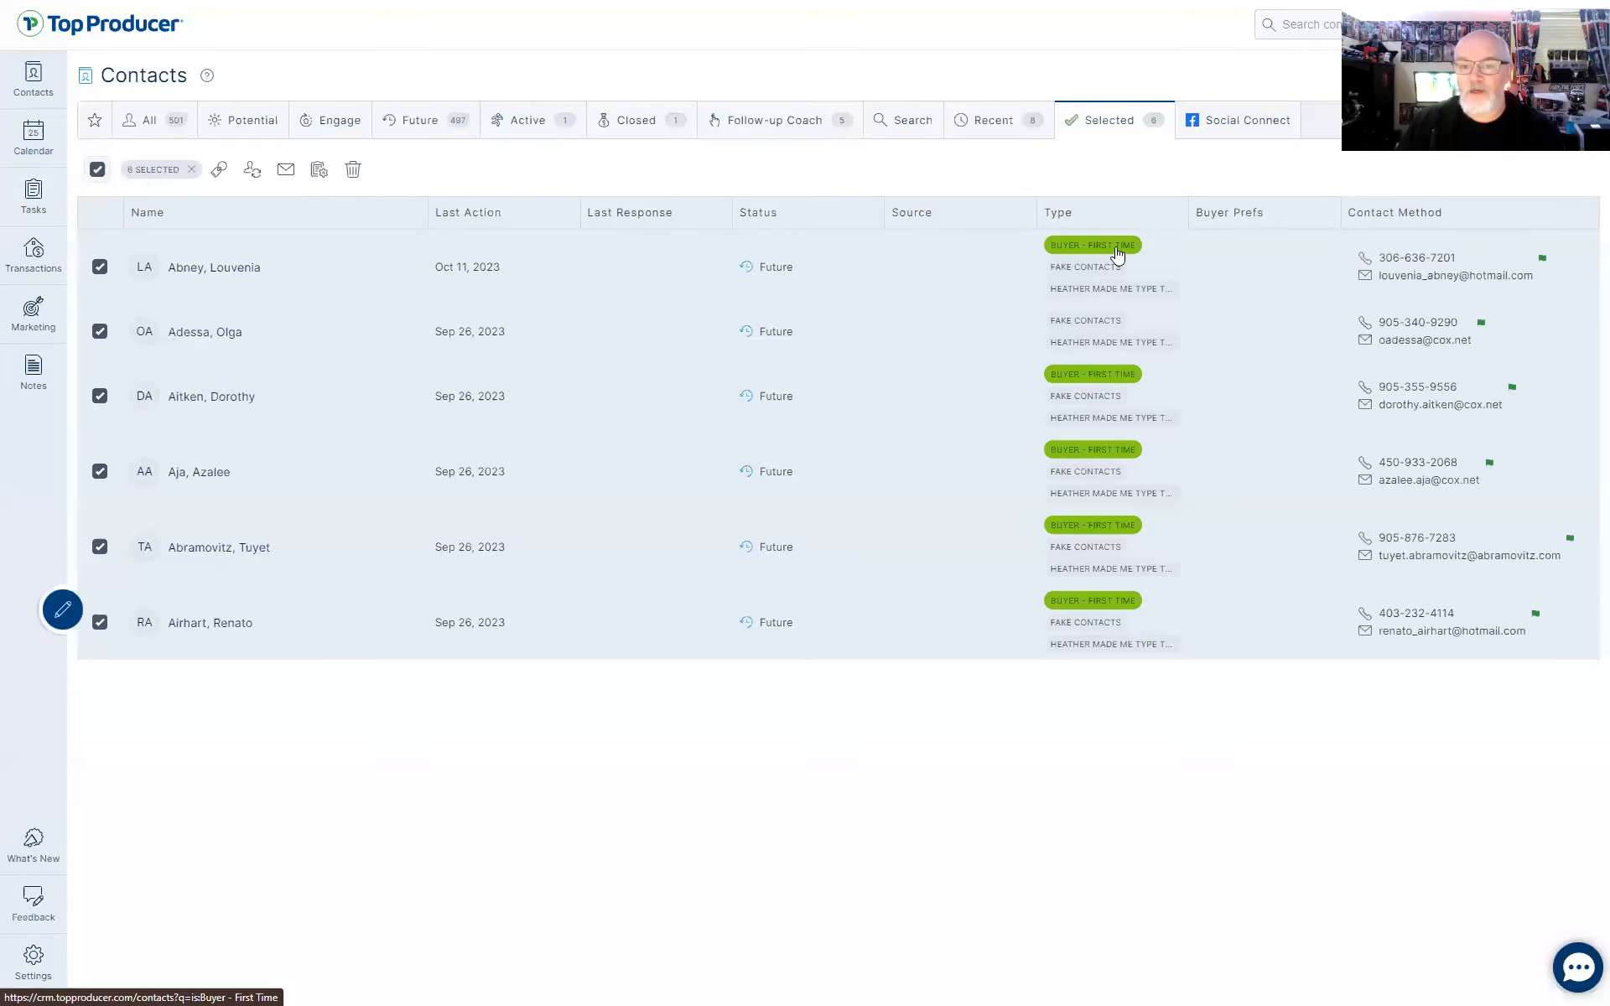
{"action": "left_click", "coordinate": [1117, 246]}
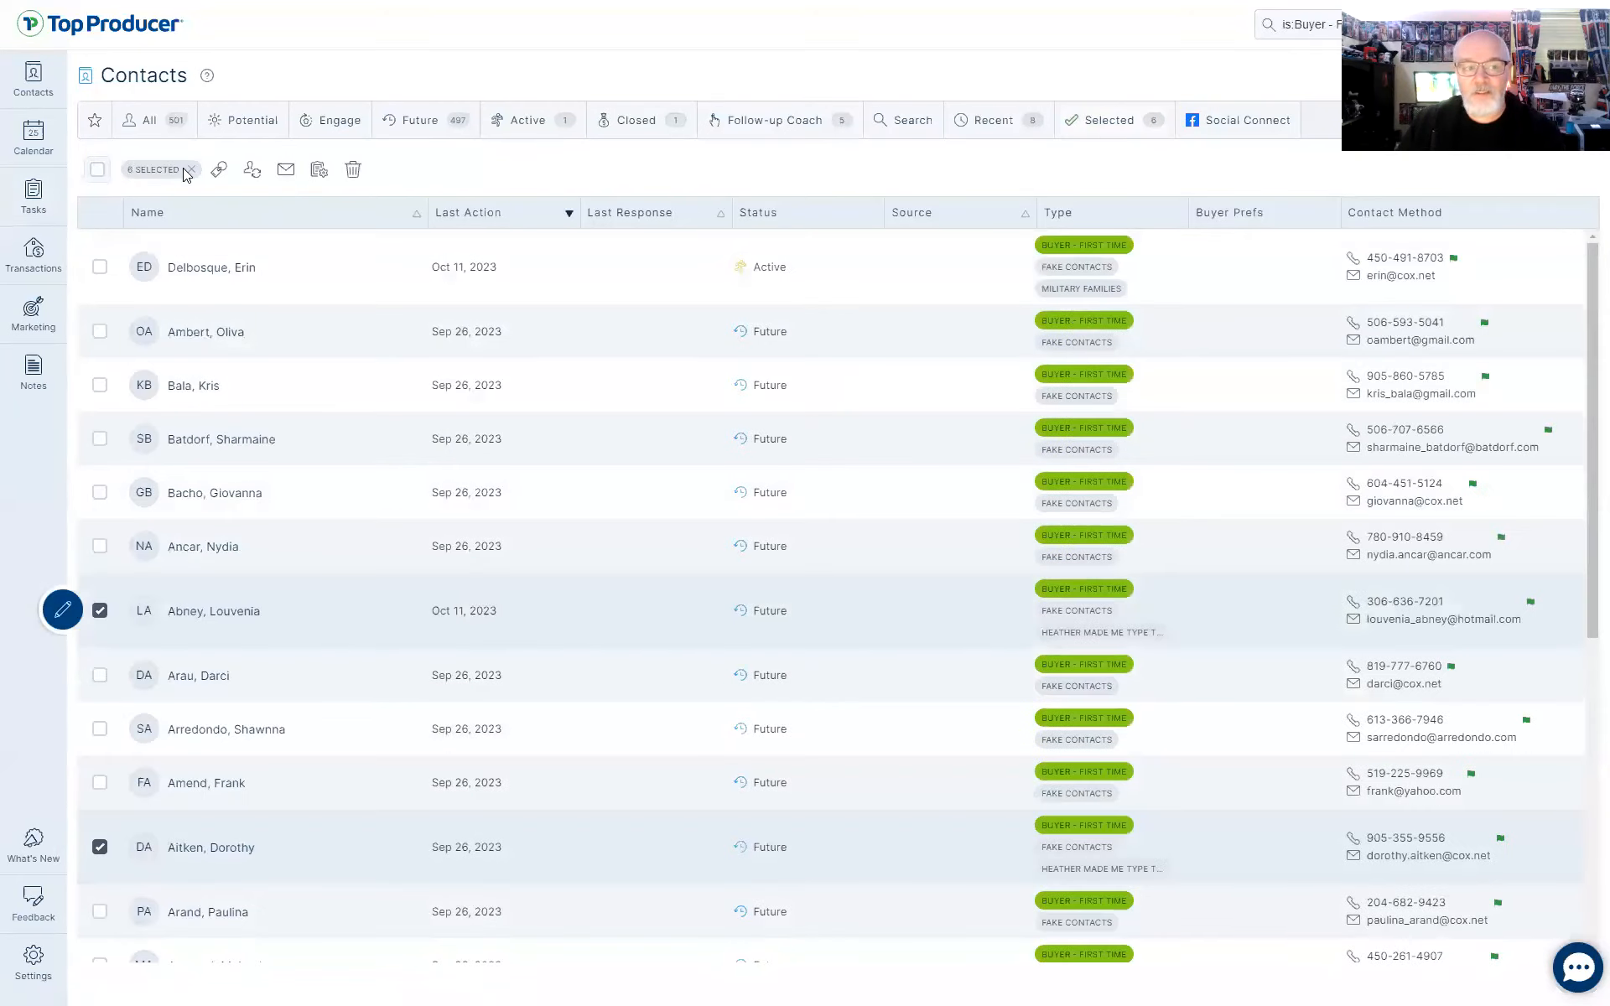
{"action": "left_click", "coordinate": [193, 171]}
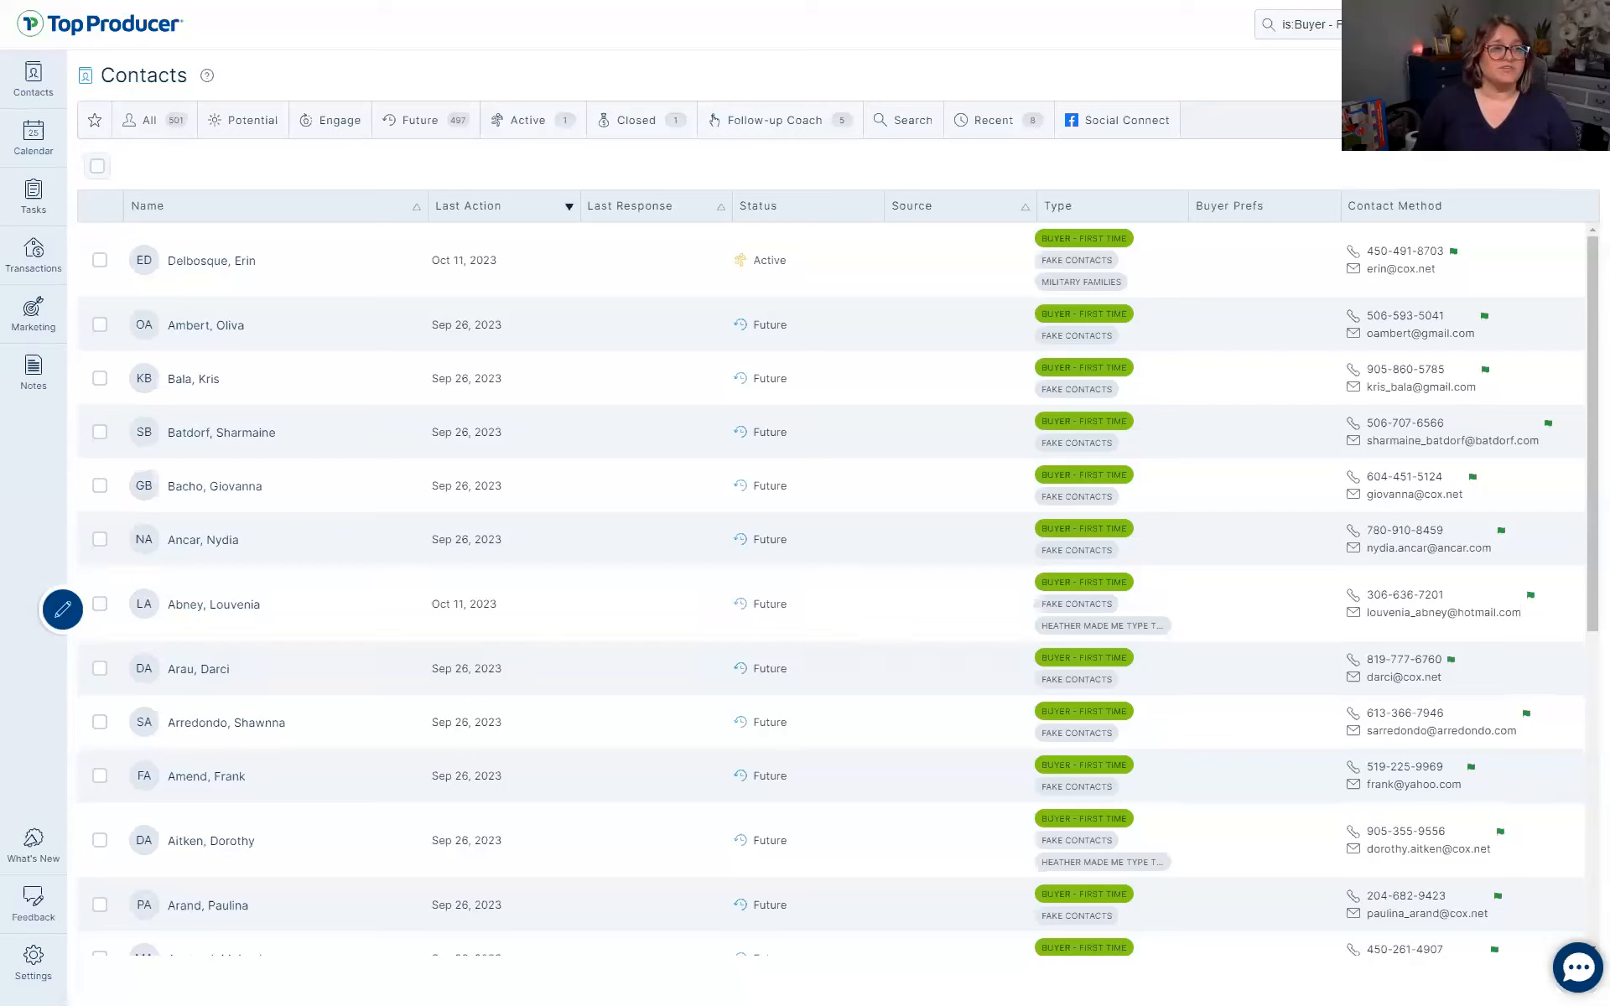
Start a new custom contacts tab from the tab management options
{"action": "left_click", "coordinate": [1464, 78]}
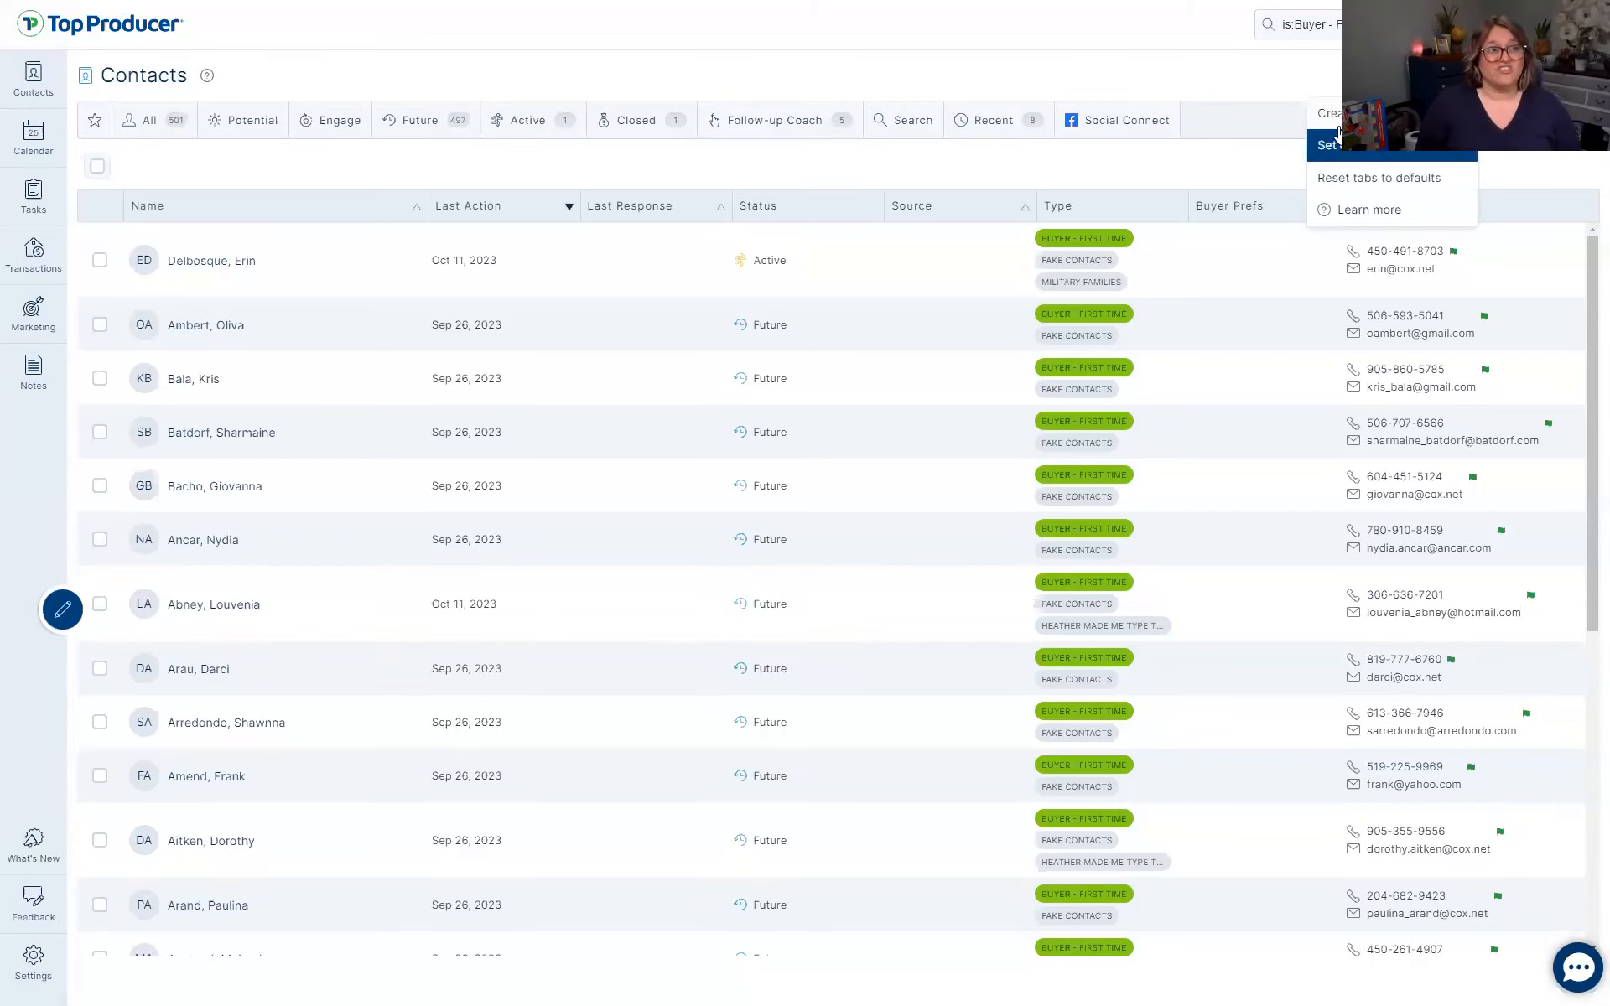
{"action": "left_click", "coordinate": [1384, 112]}
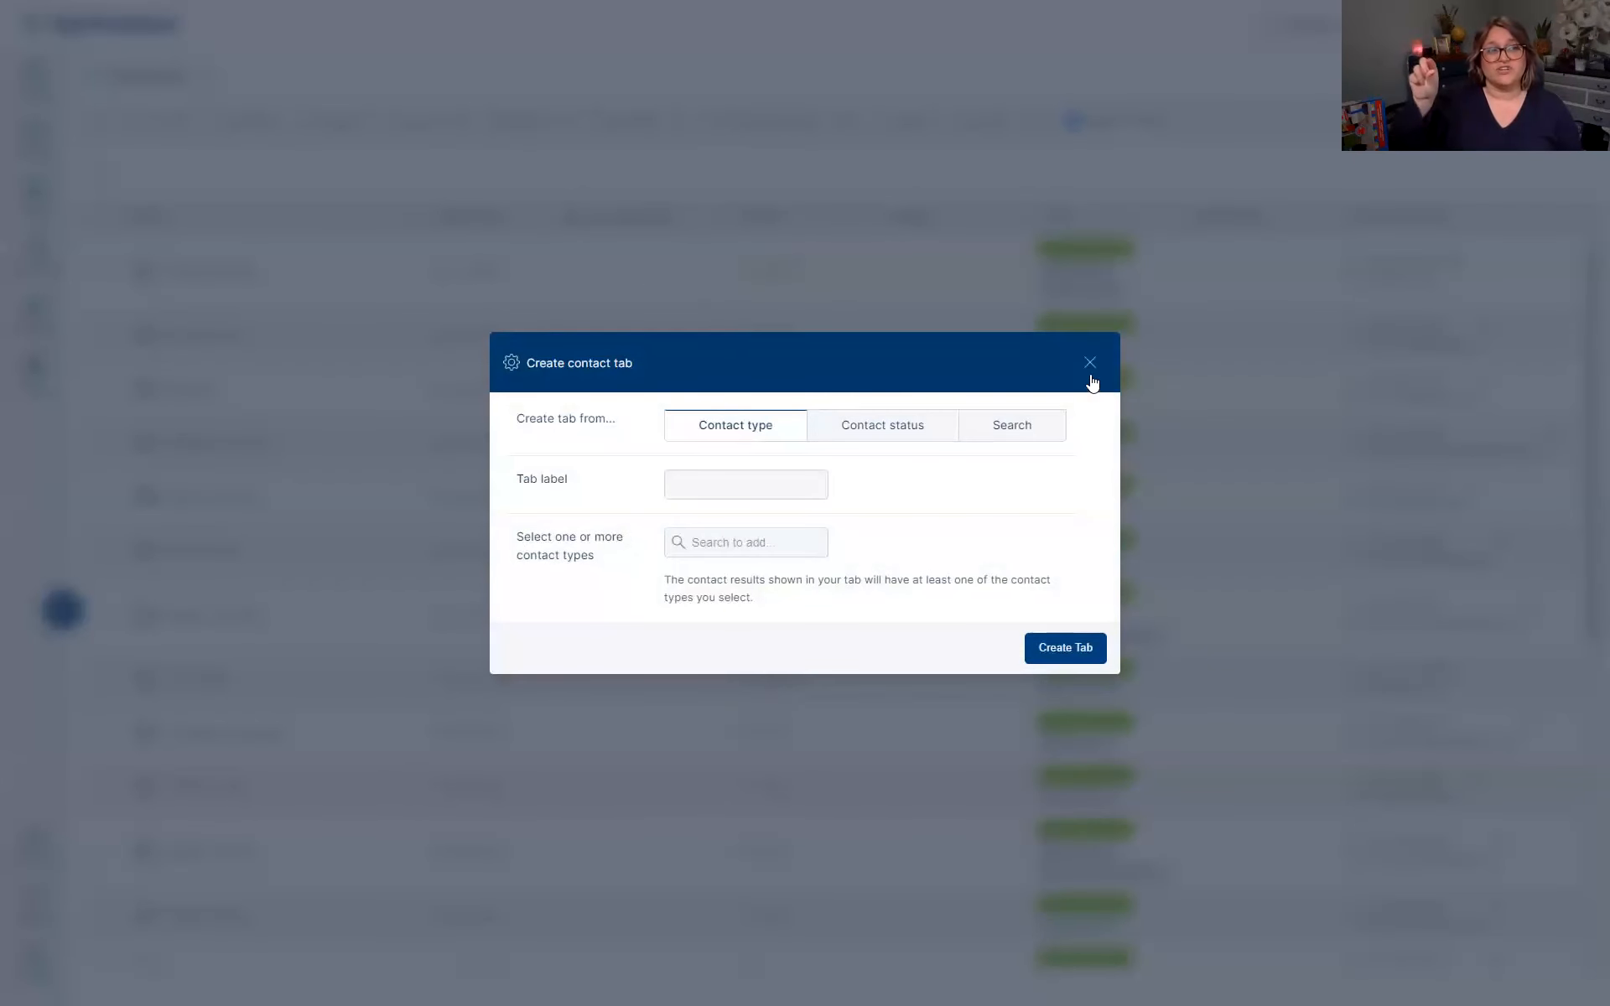
{"action": "left_click", "coordinate": [1090, 363]}
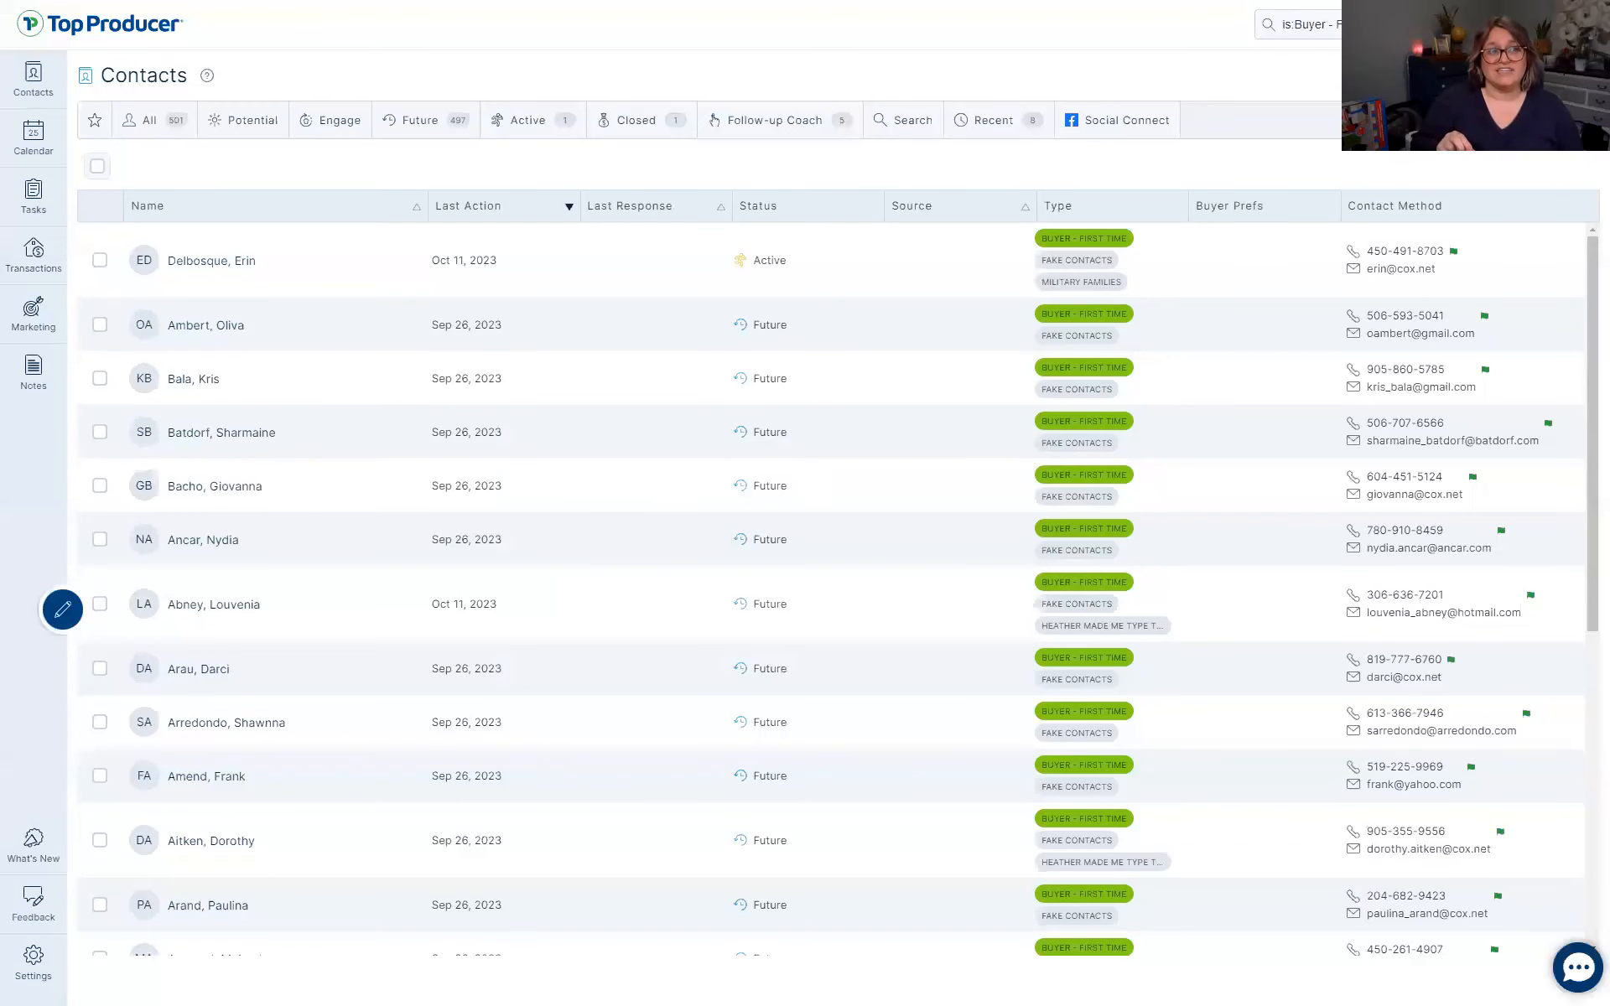
{"action": "left_click", "coordinate": [1464, 77]}
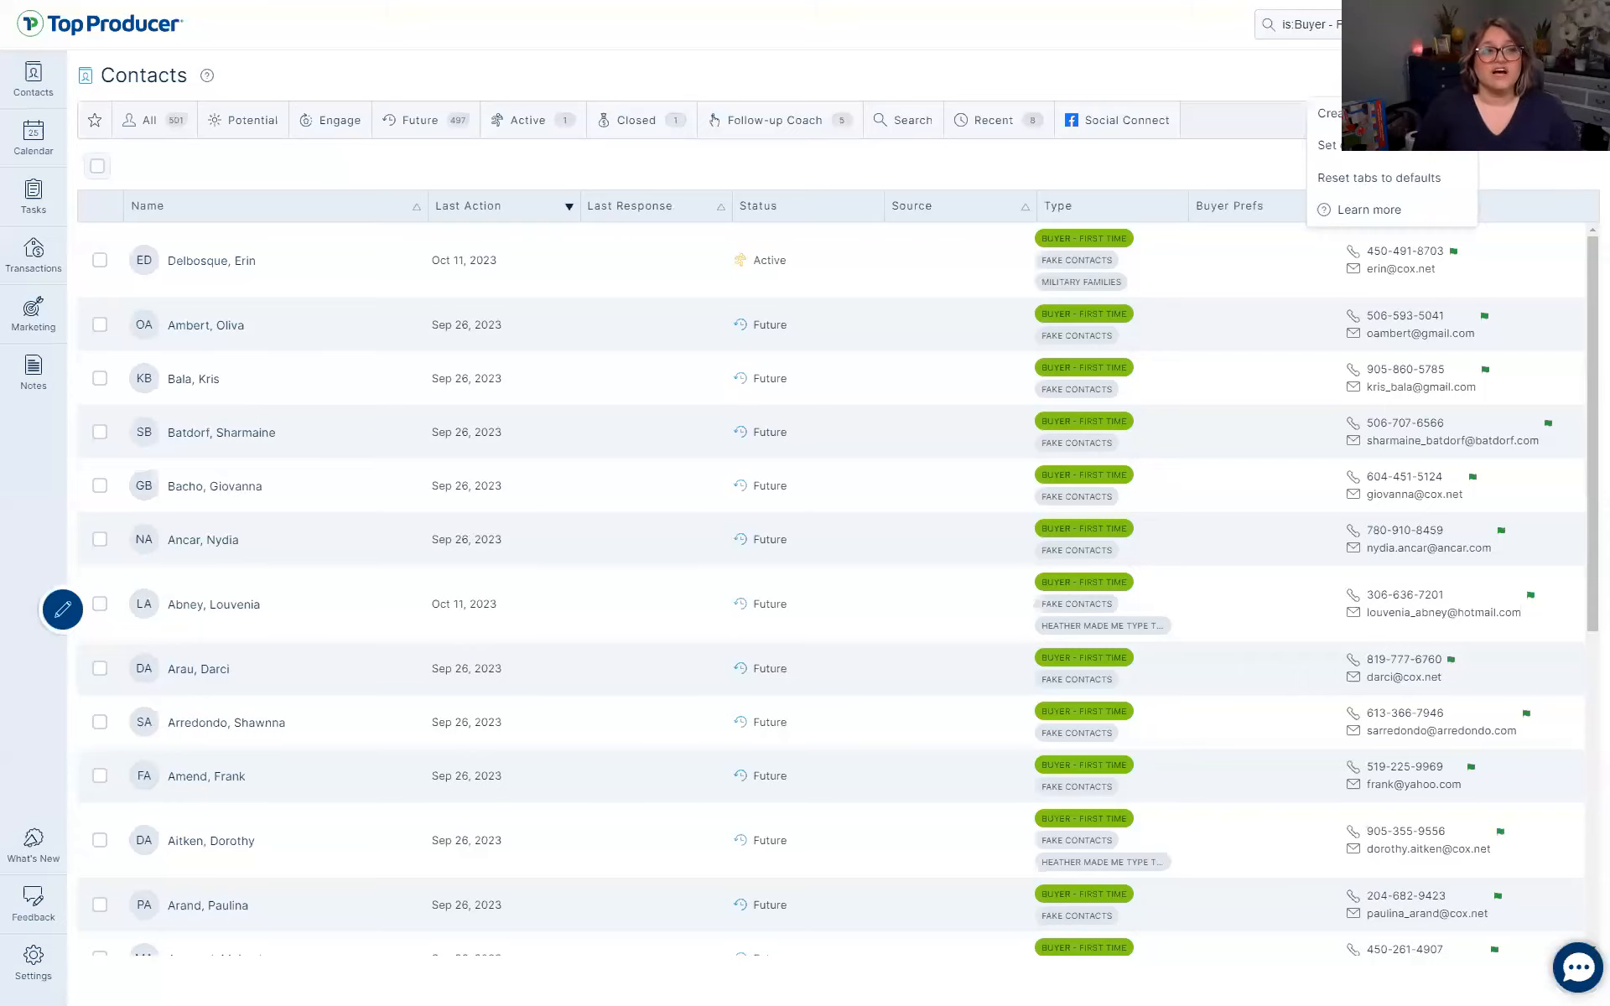
{"action": "left_click", "coordinate": [1329, 113]}
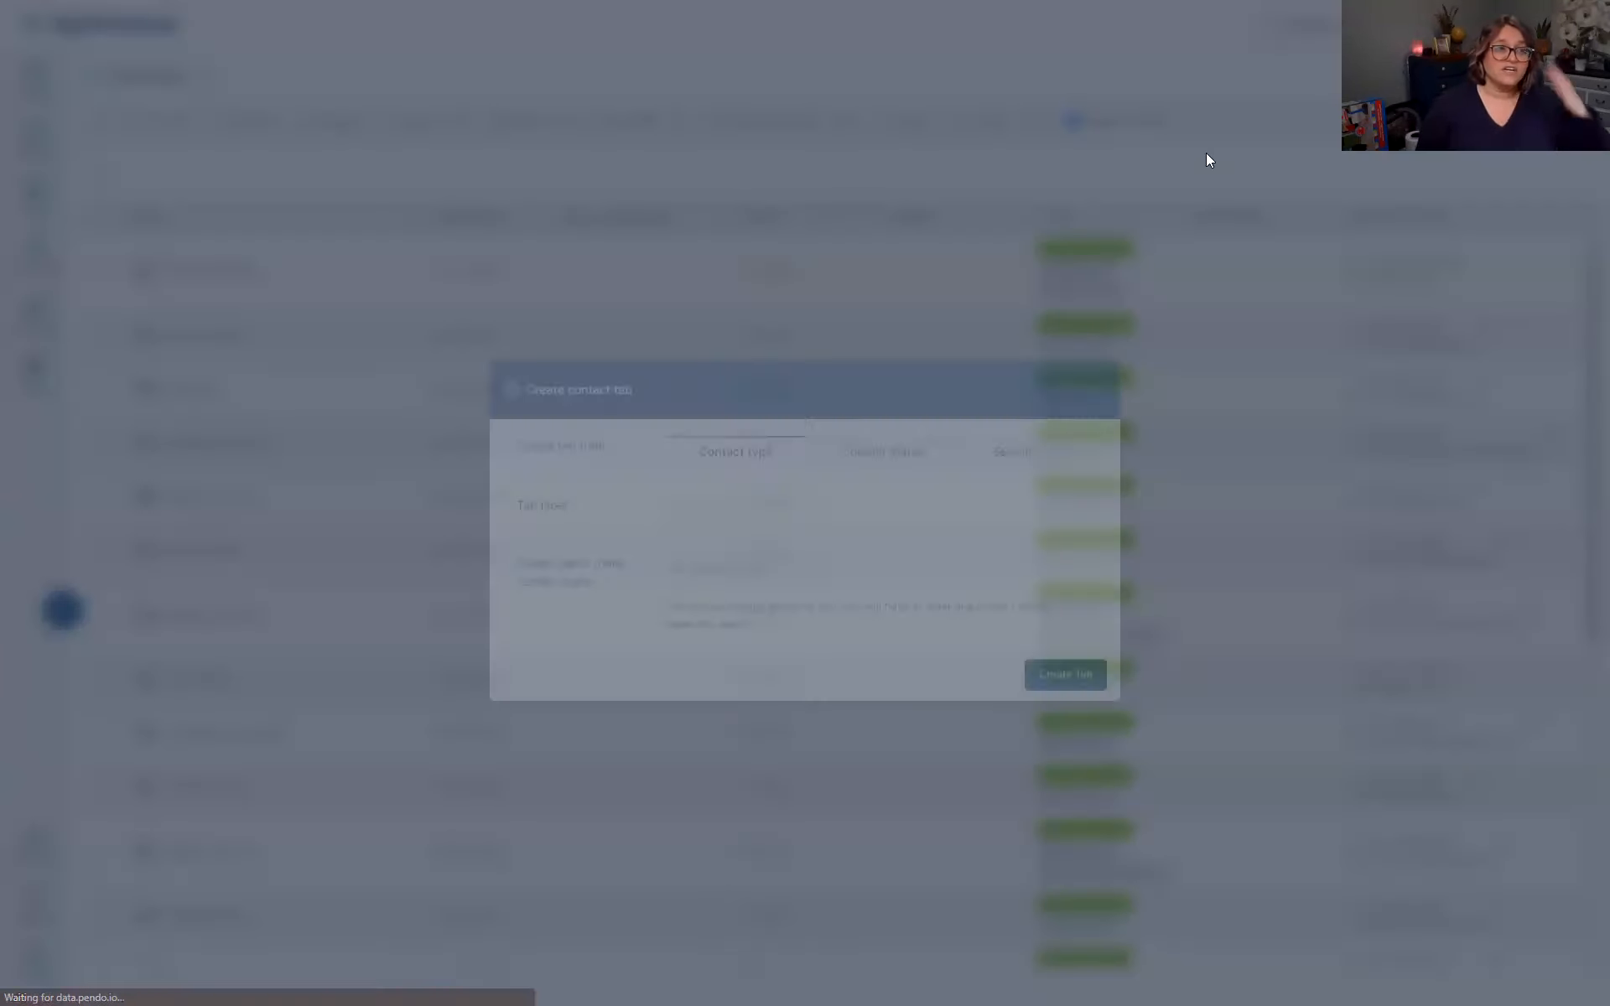
Base the tab on contact types 'Heather made me type this' and Heather Demo, and create it
{"action": "left_click", "coordinate": [762, 430]}
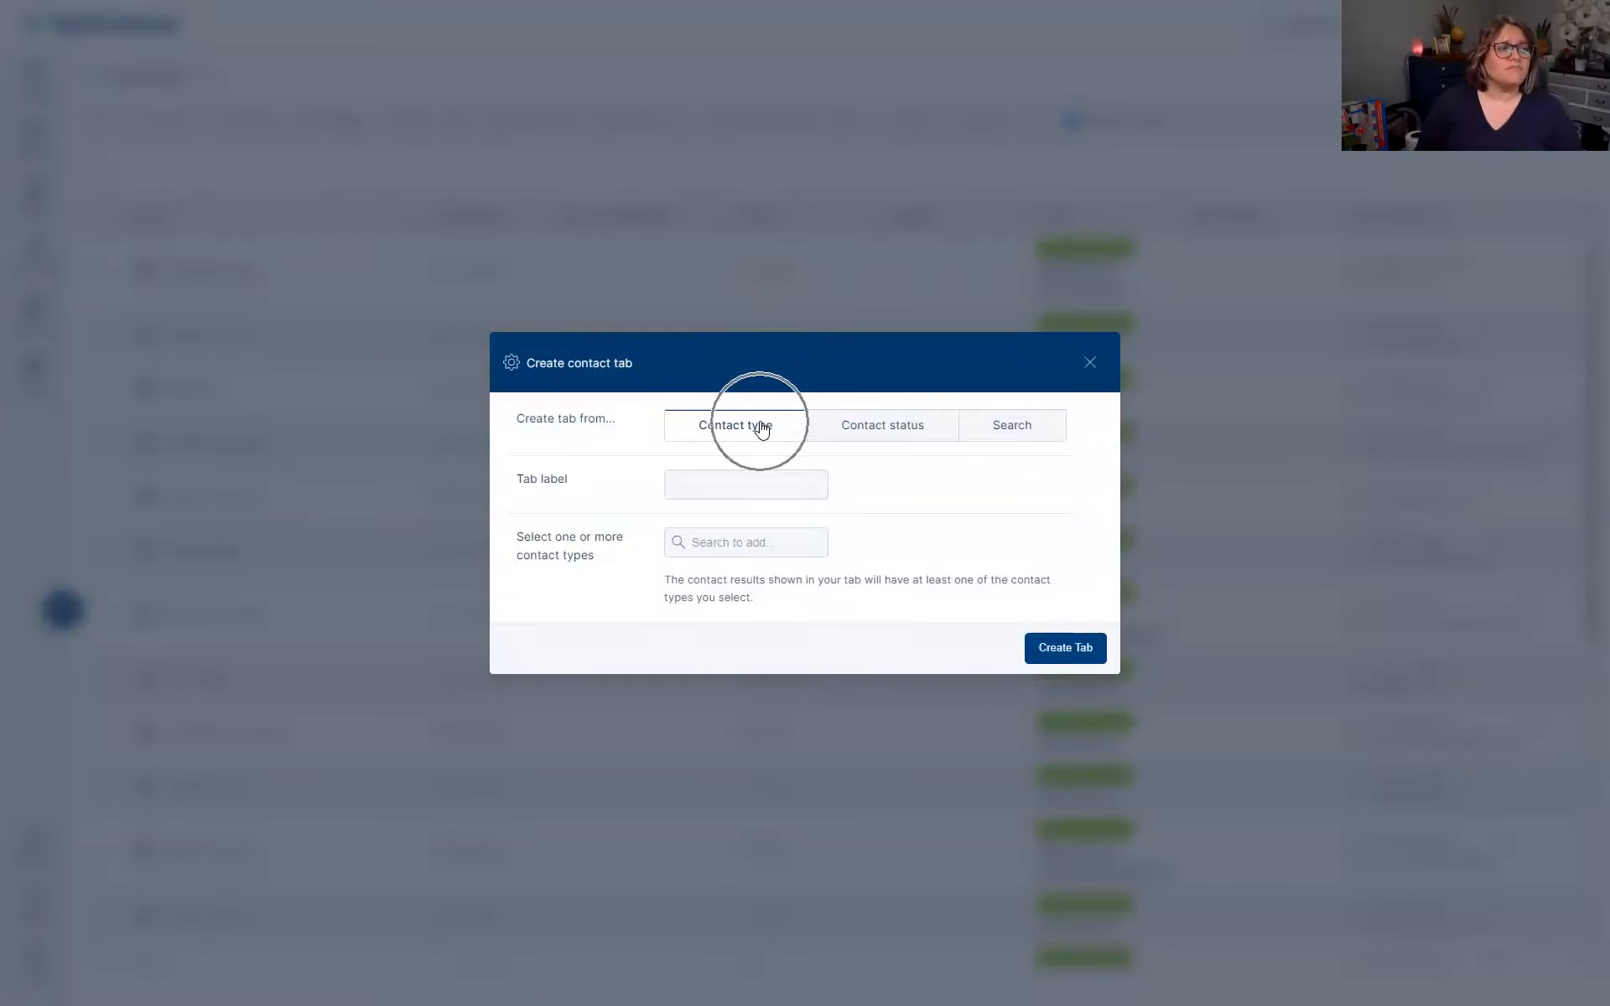
{"action": "left_click", "coordinate": [736, 486]}
{"action": "type", "text": "Heather wants this here"}
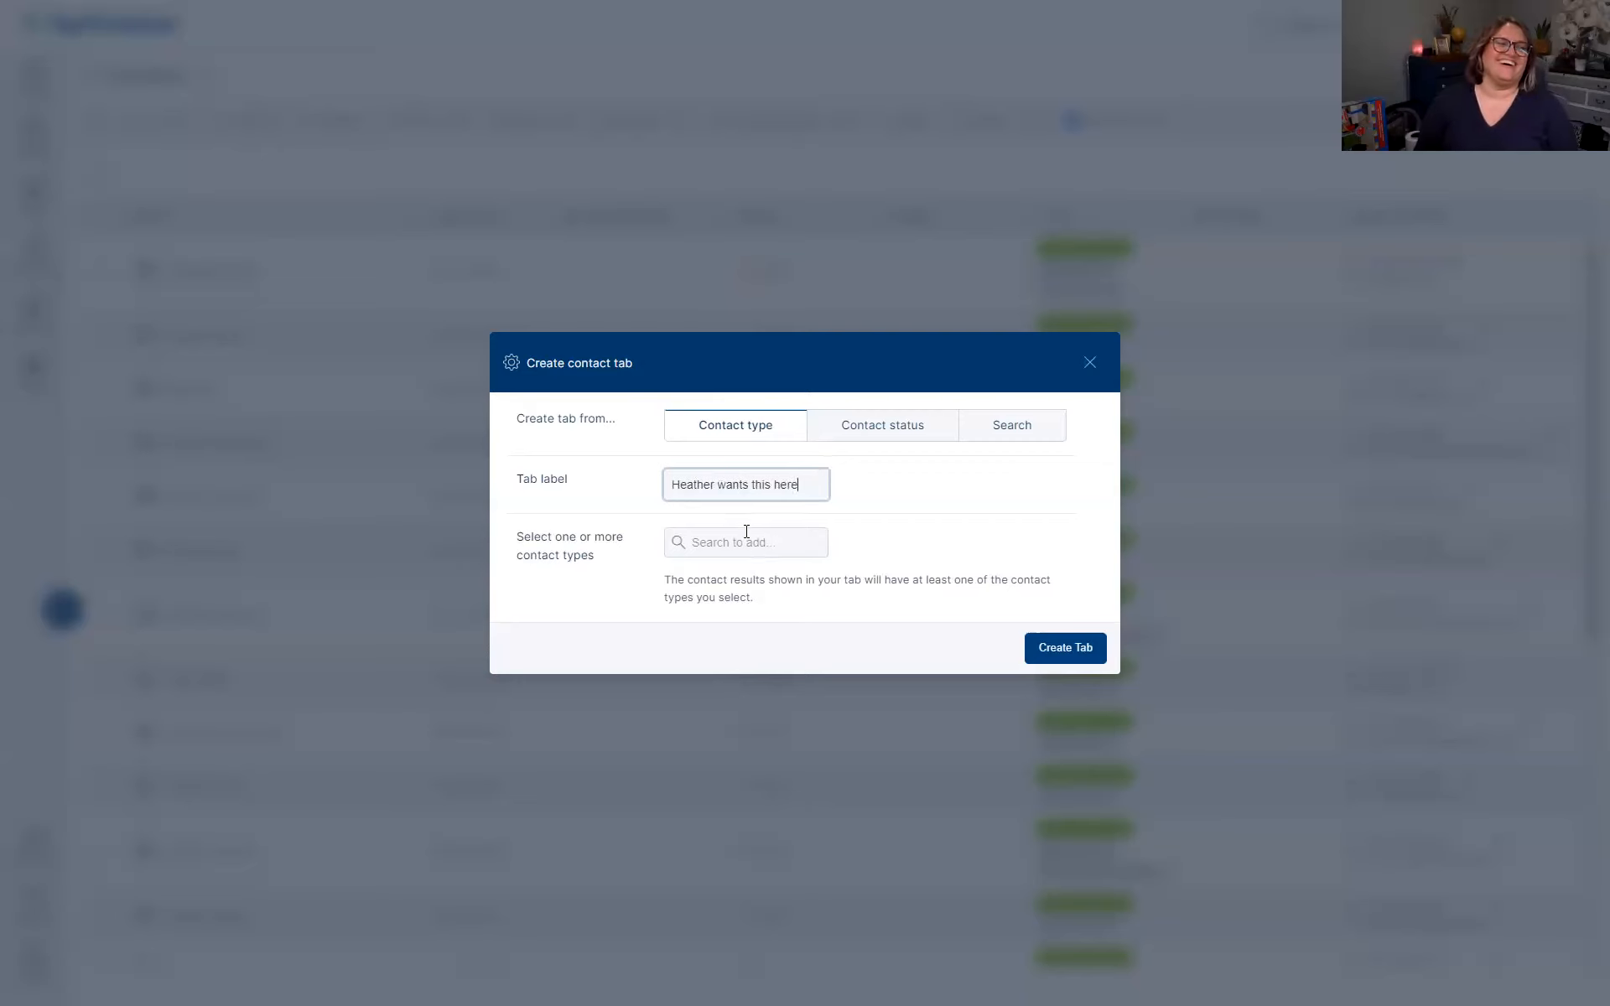
{"action": "left_click", "coordinate": [746, 542]}
{"action": "type", "text": "Heather"}
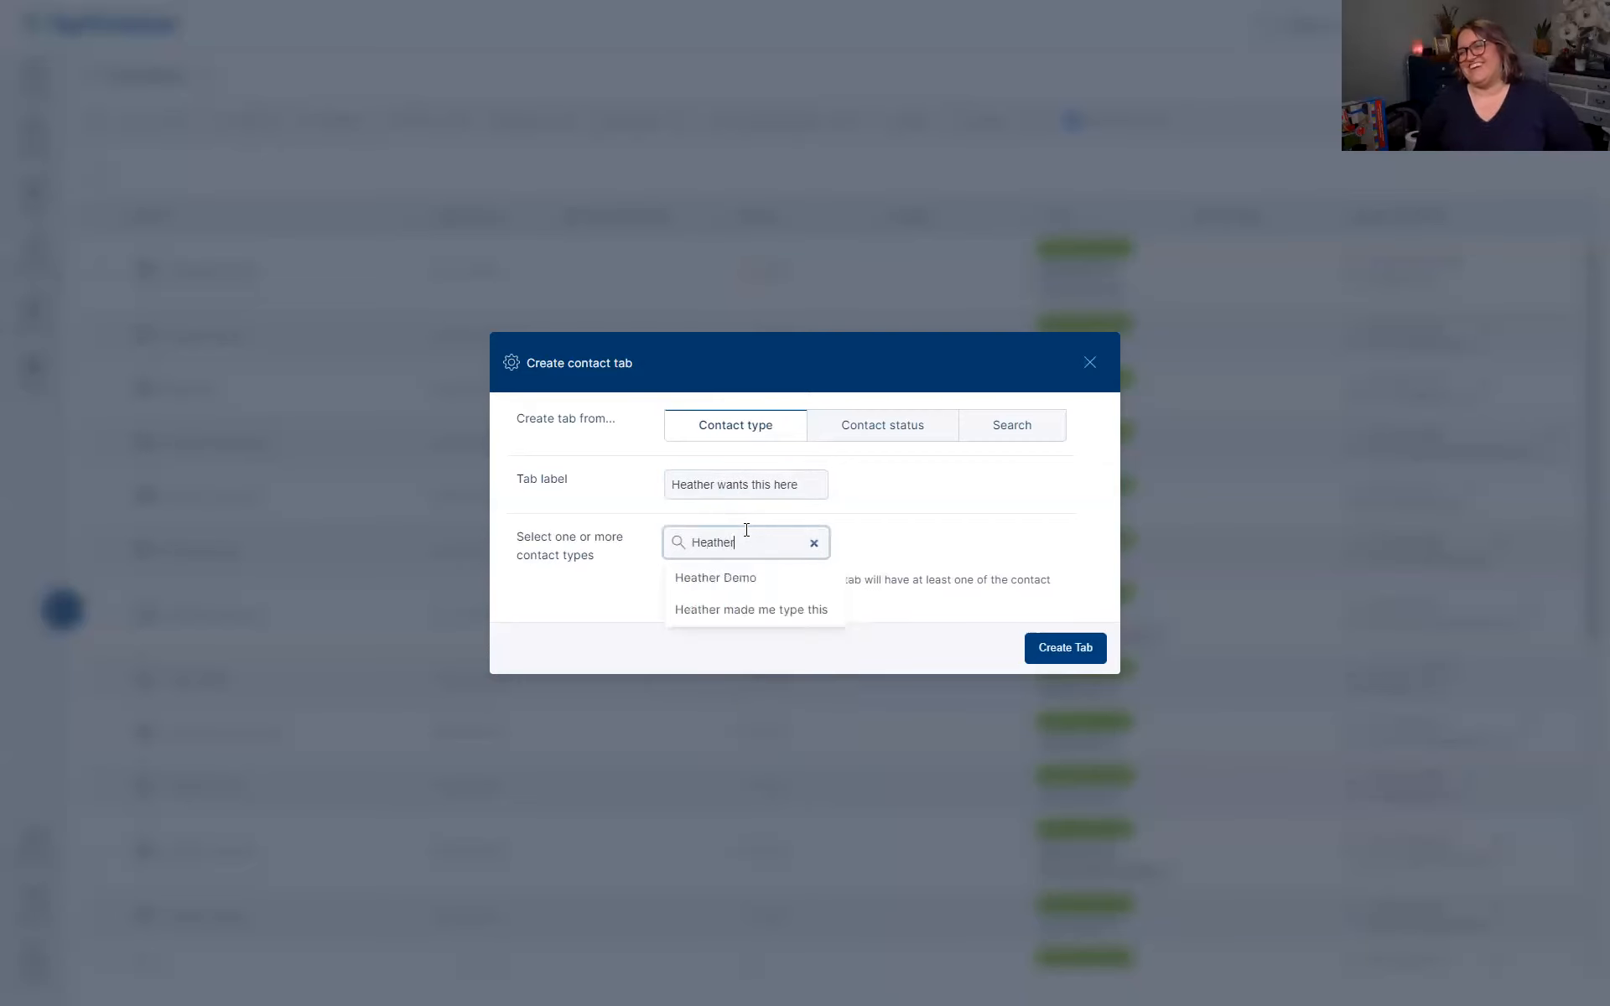
{"action": "left_click", "coordinate": [747, 611]}
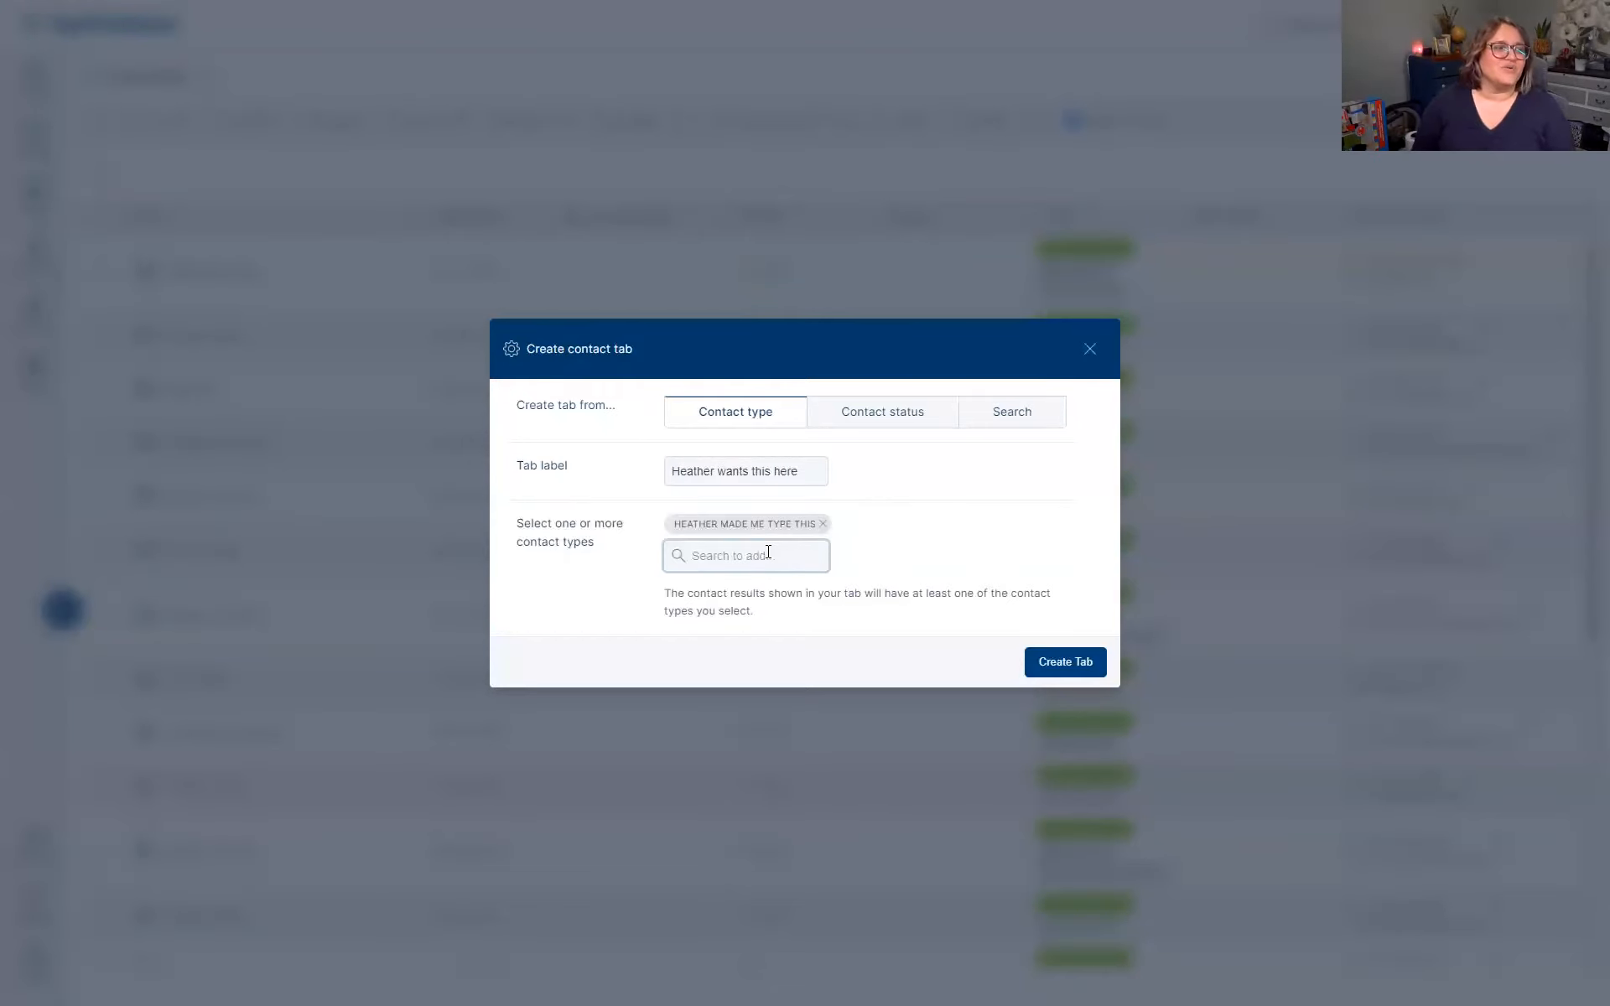
{"action": "type", "text": "Heather"}
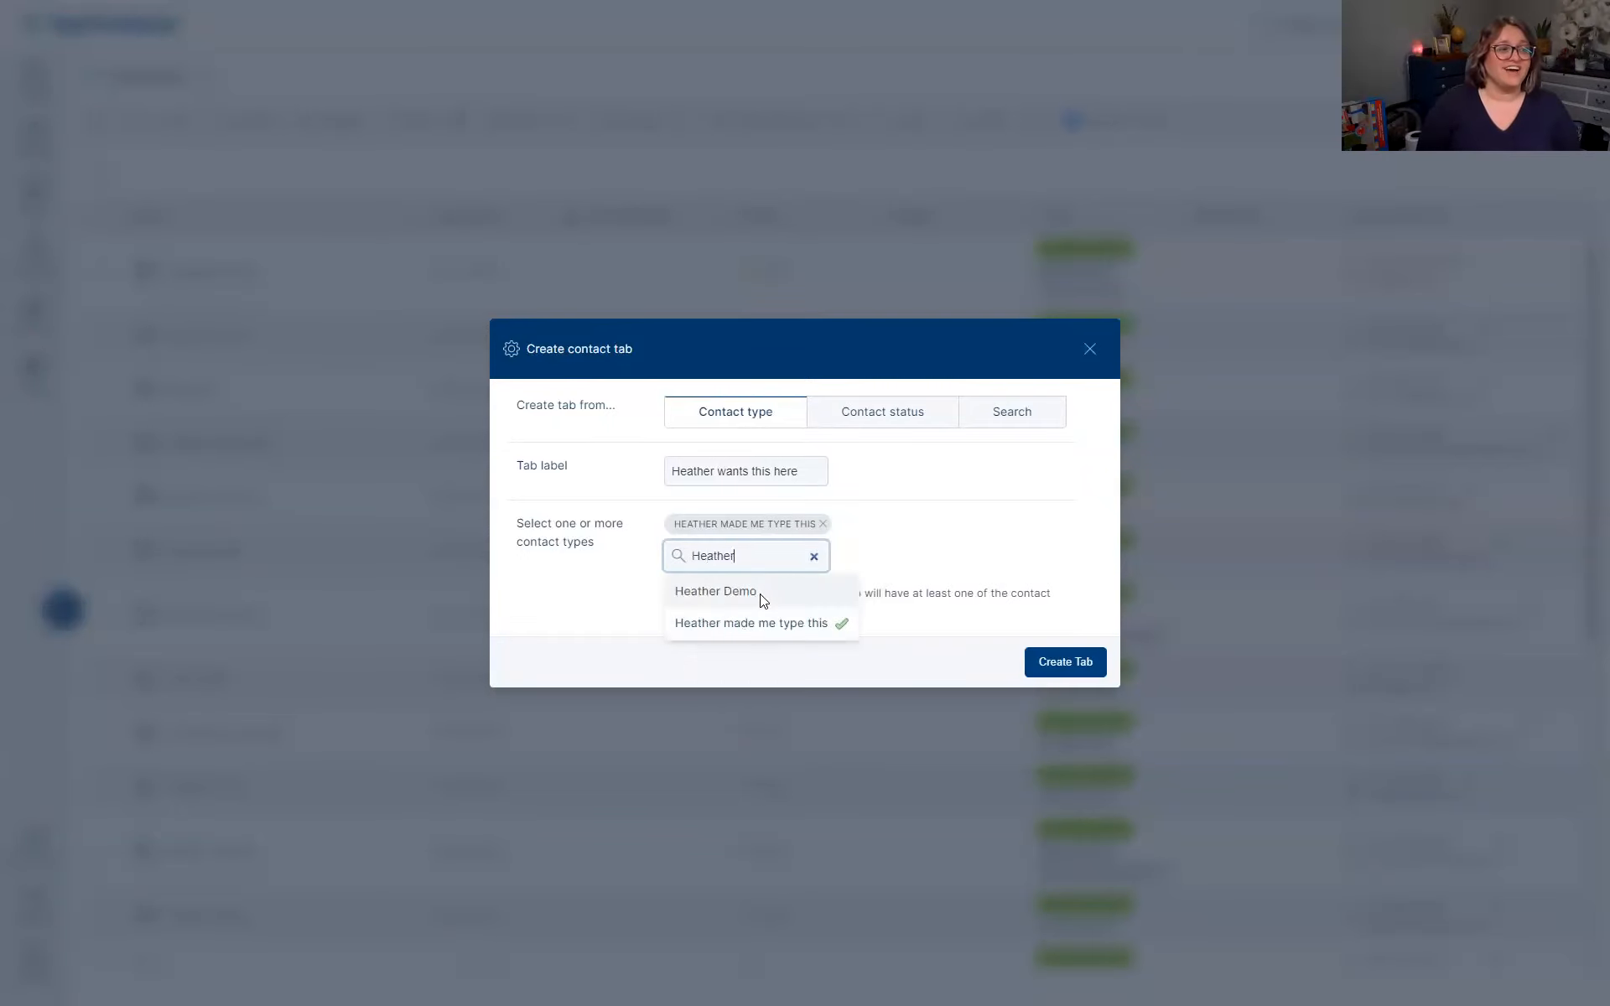
{"action": "left_click", "coordinate": [758, 597]}
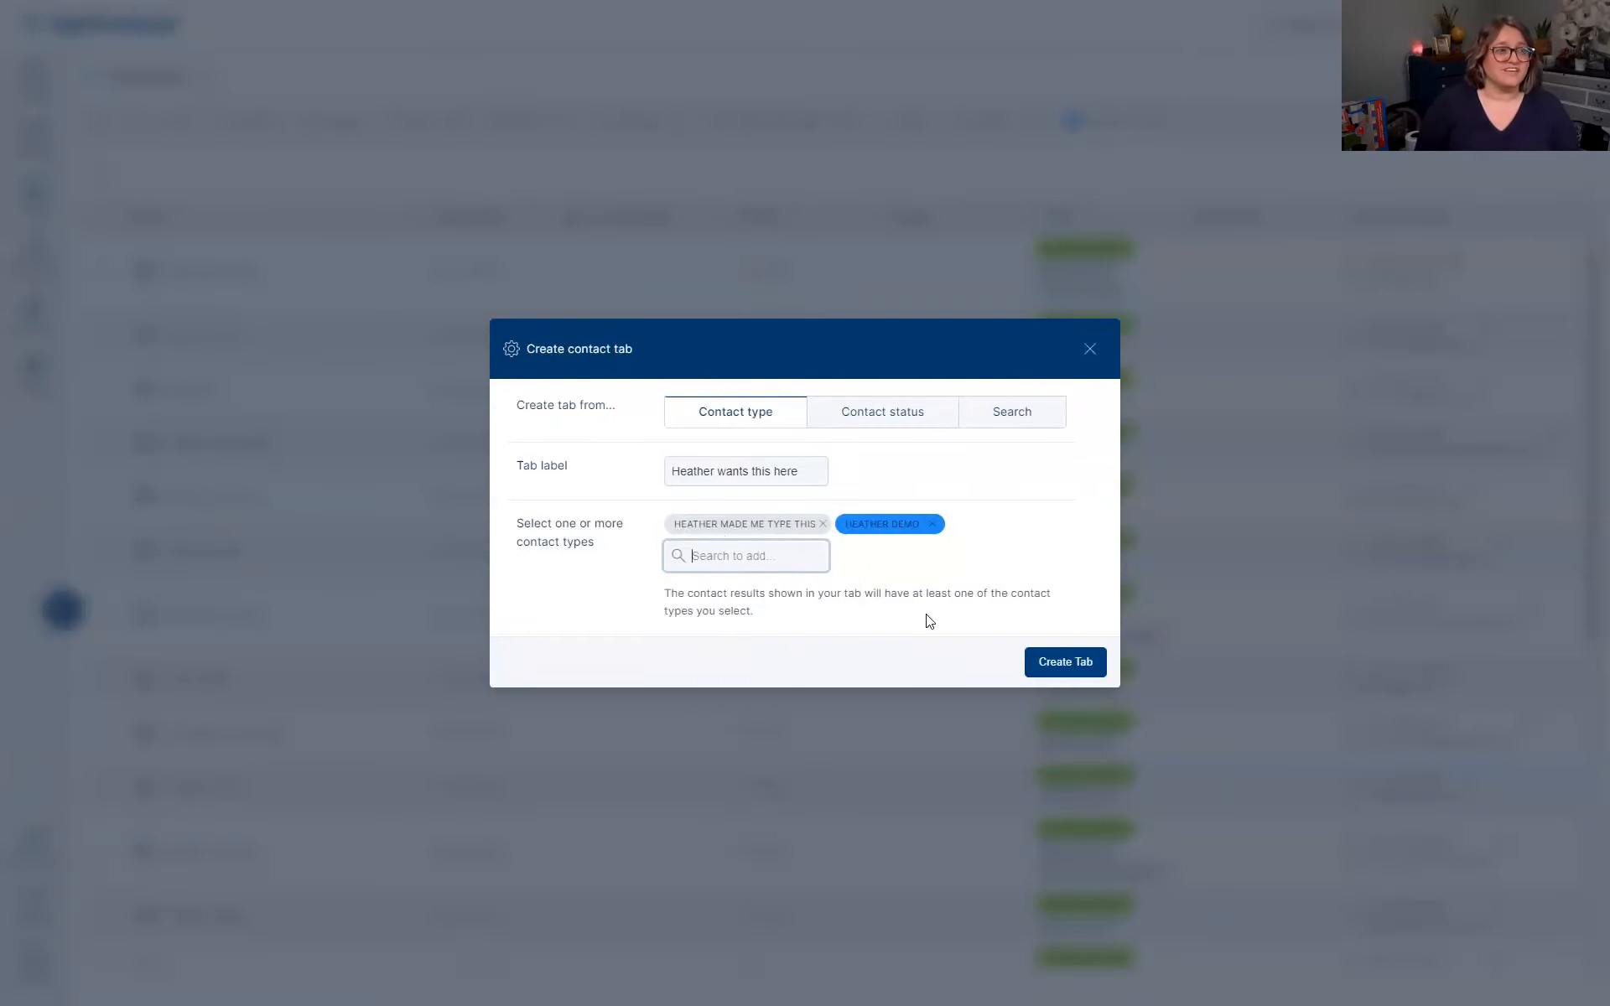
{"action": "left_click", "coordinate": [1065, 661]}
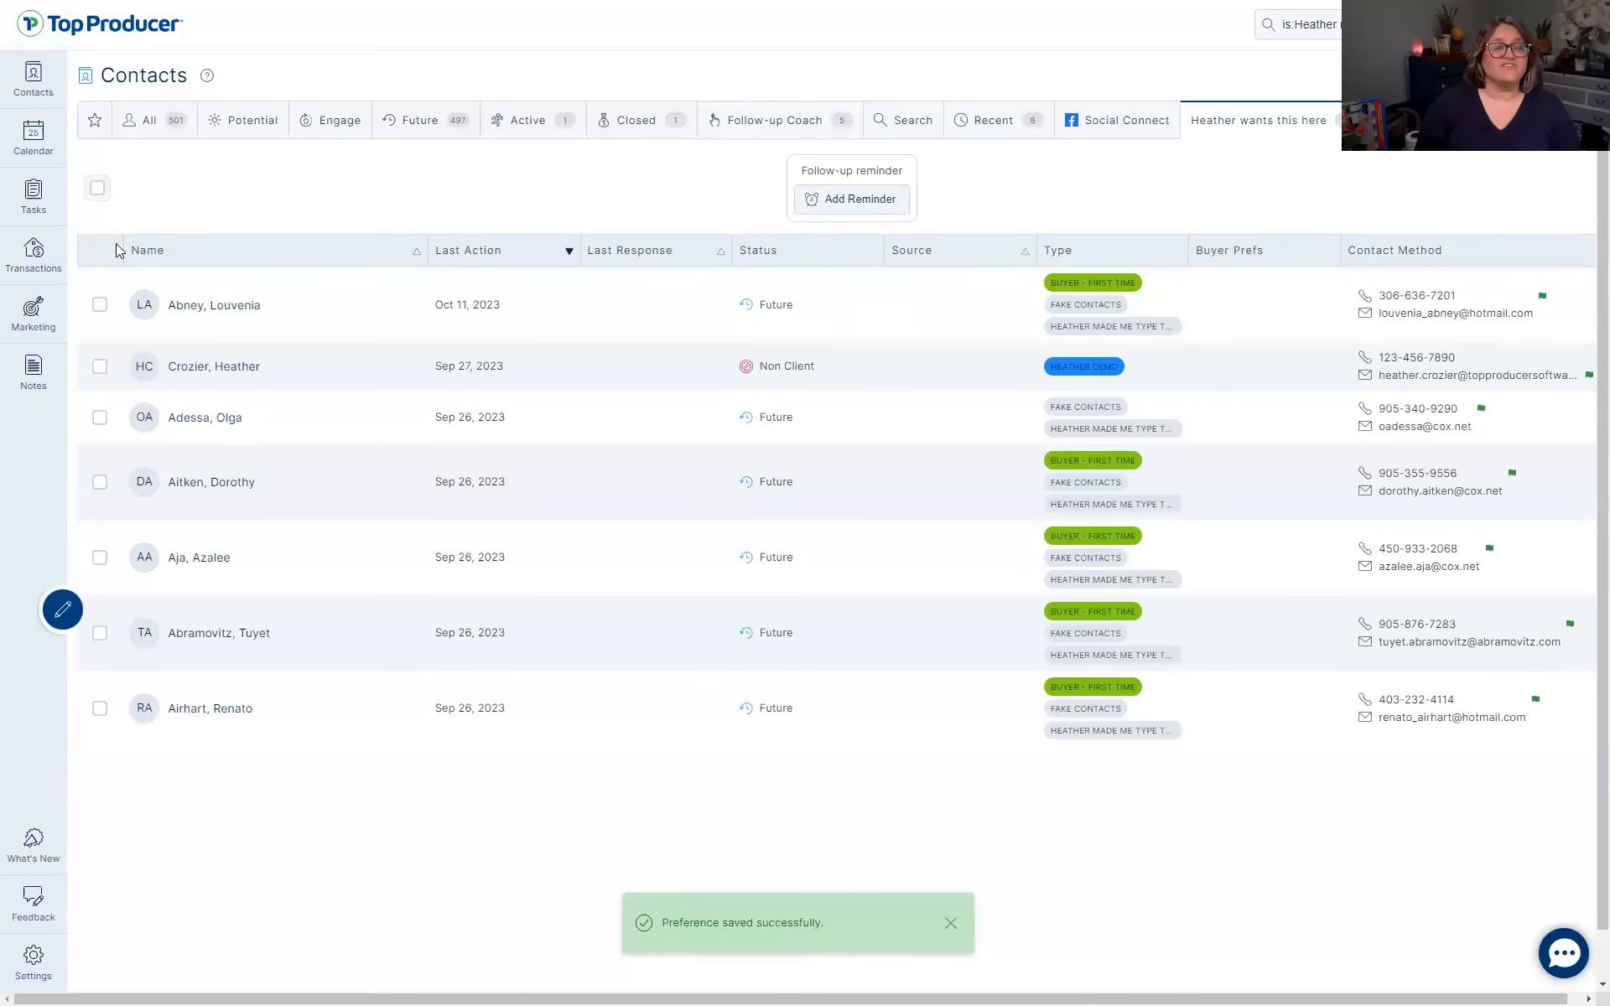
Select and clear the tab's seven contacts, move the tab after Potential, then drag it off to delete
{"action": "left_click", "coordinate": [97, 188]}
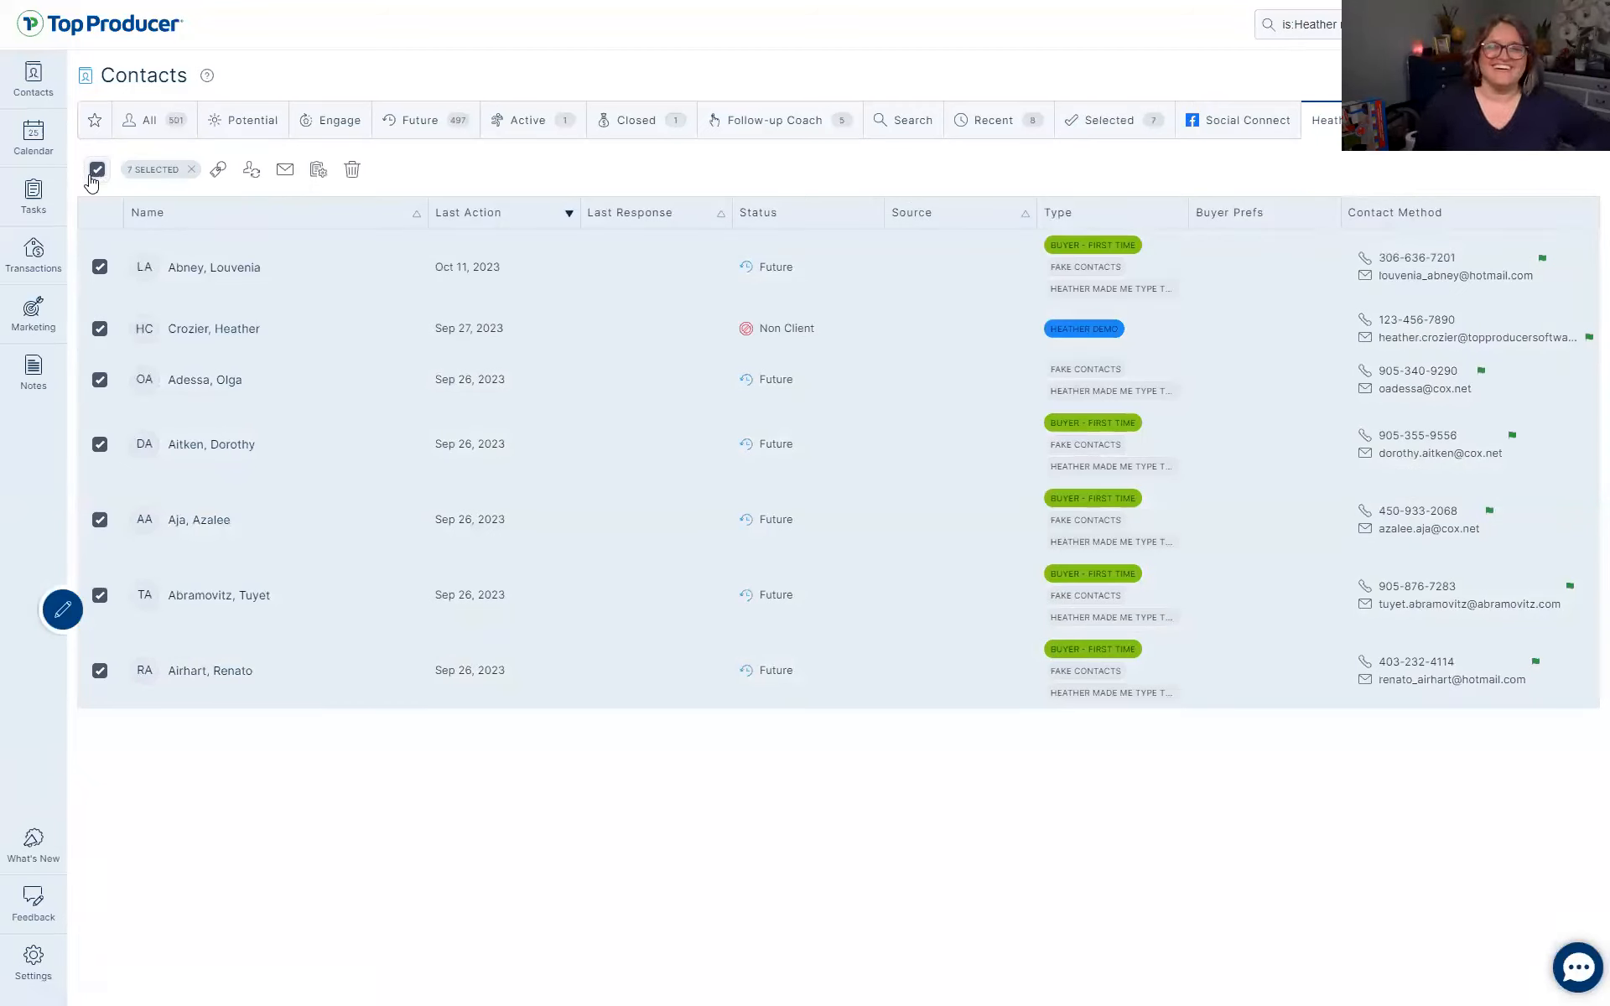
{"action": "left_click", "coordinate": [190, 169]}
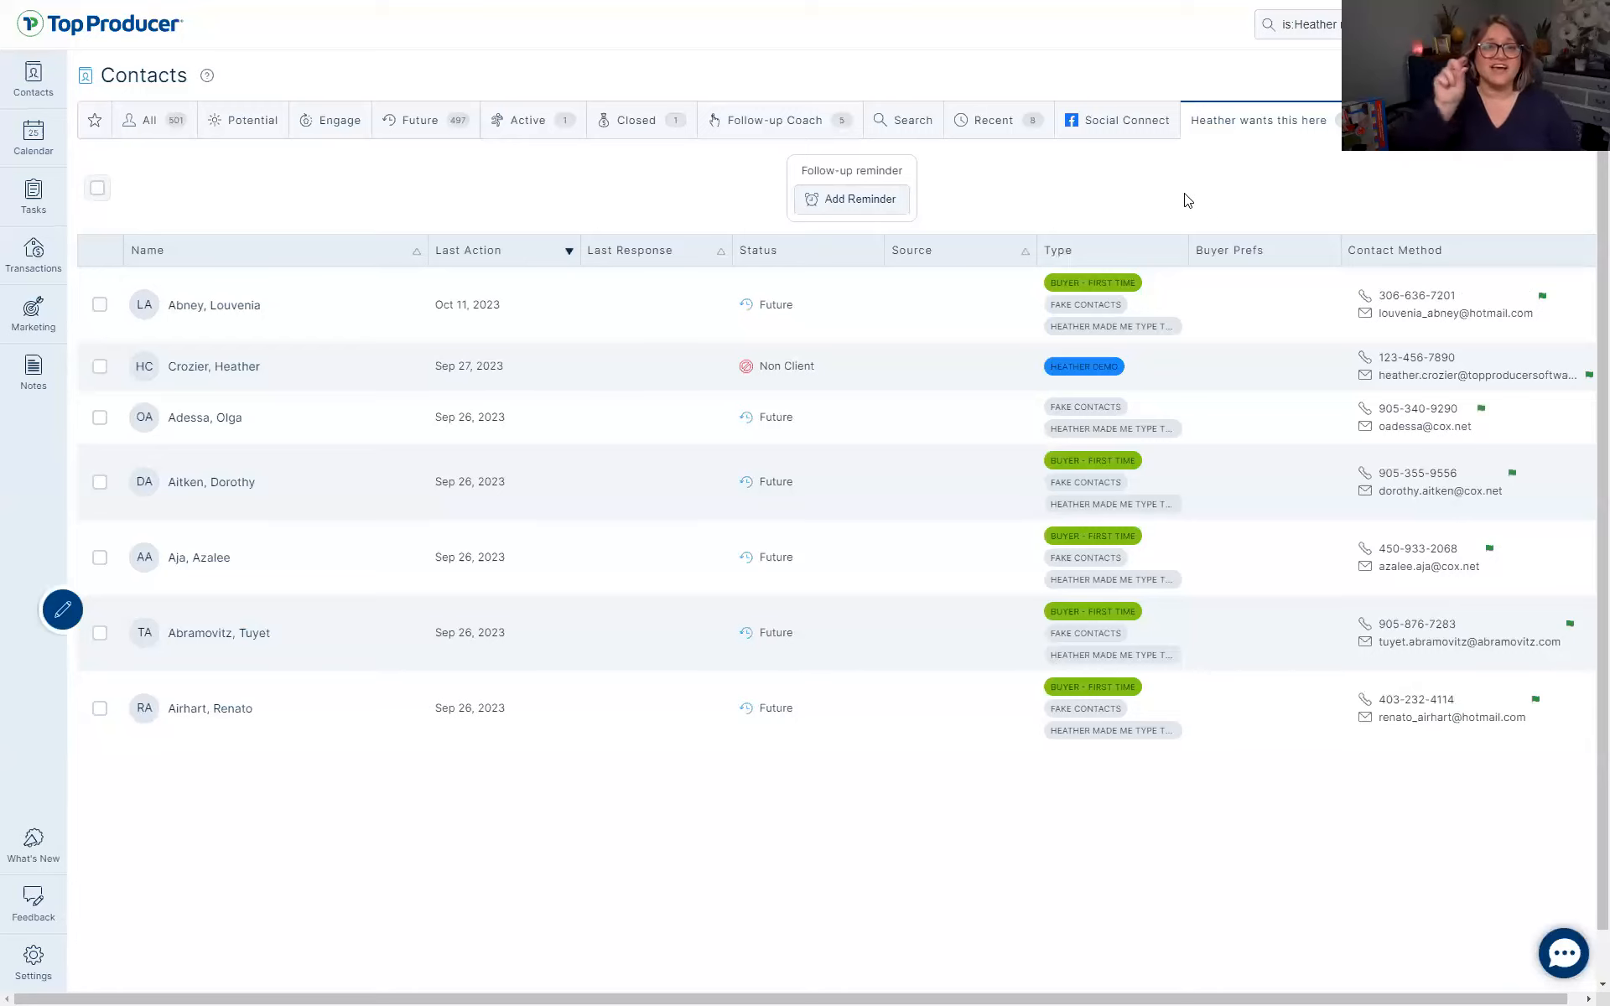
{"action": "left_click_drag", "start_coordinate": [1275, 120], "coordinate": [388, 126]}
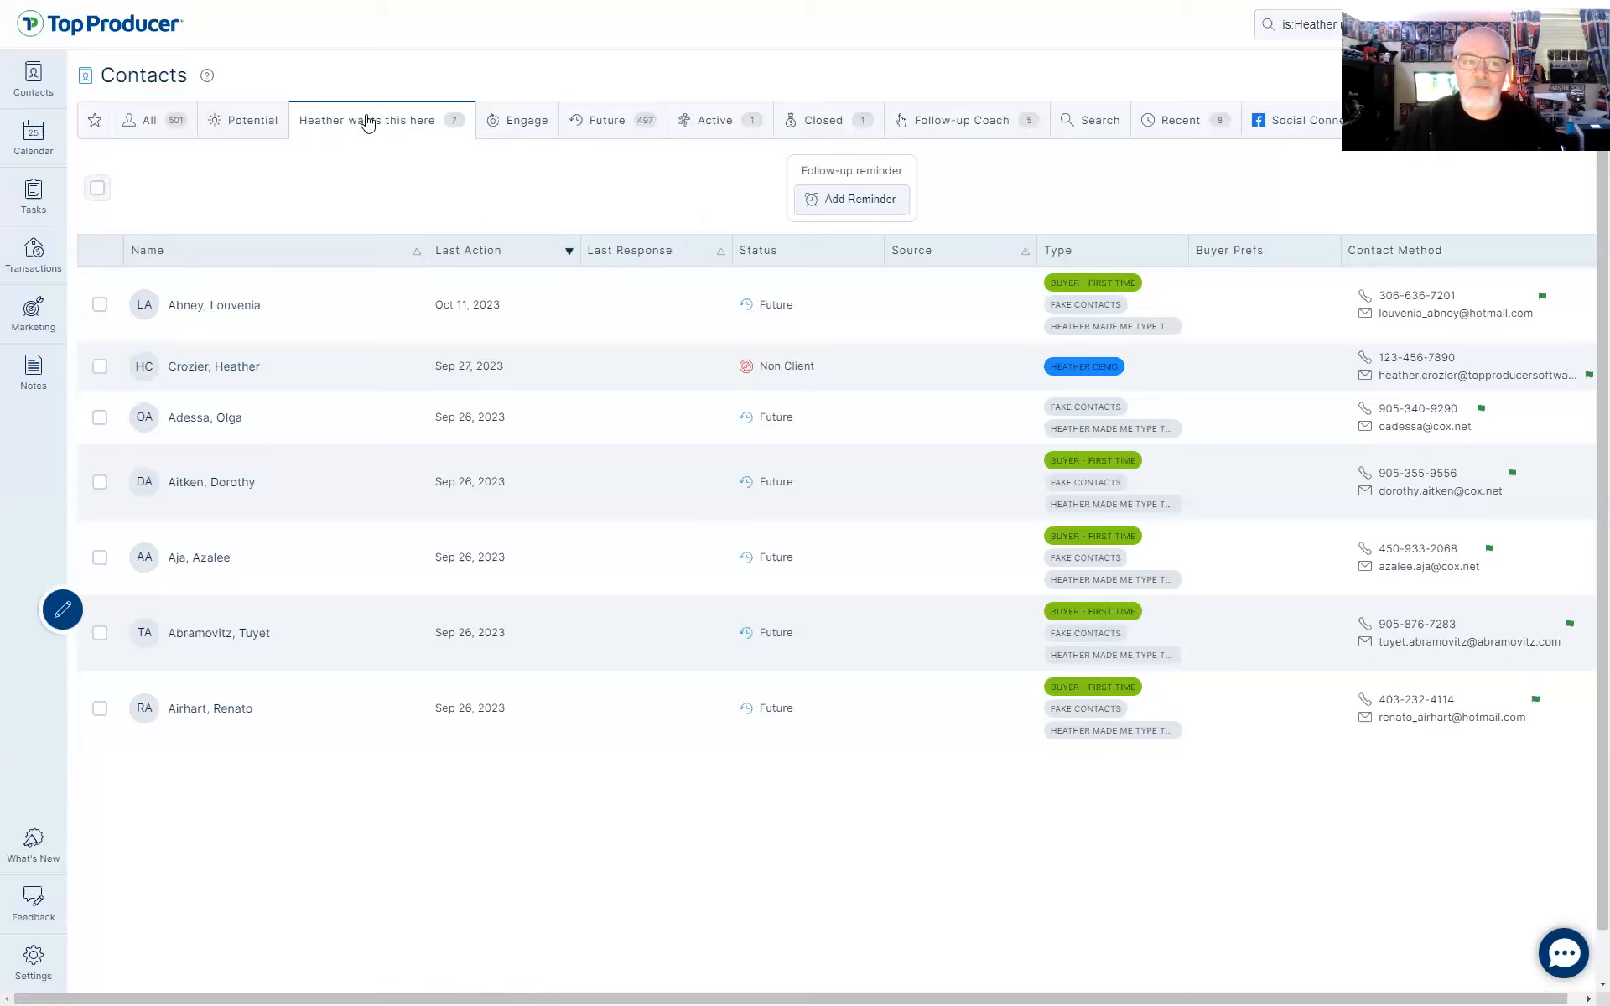
{"action": "left_click_drag", "start_coordinate": [363, 118], "coordinate": [352, 176]}
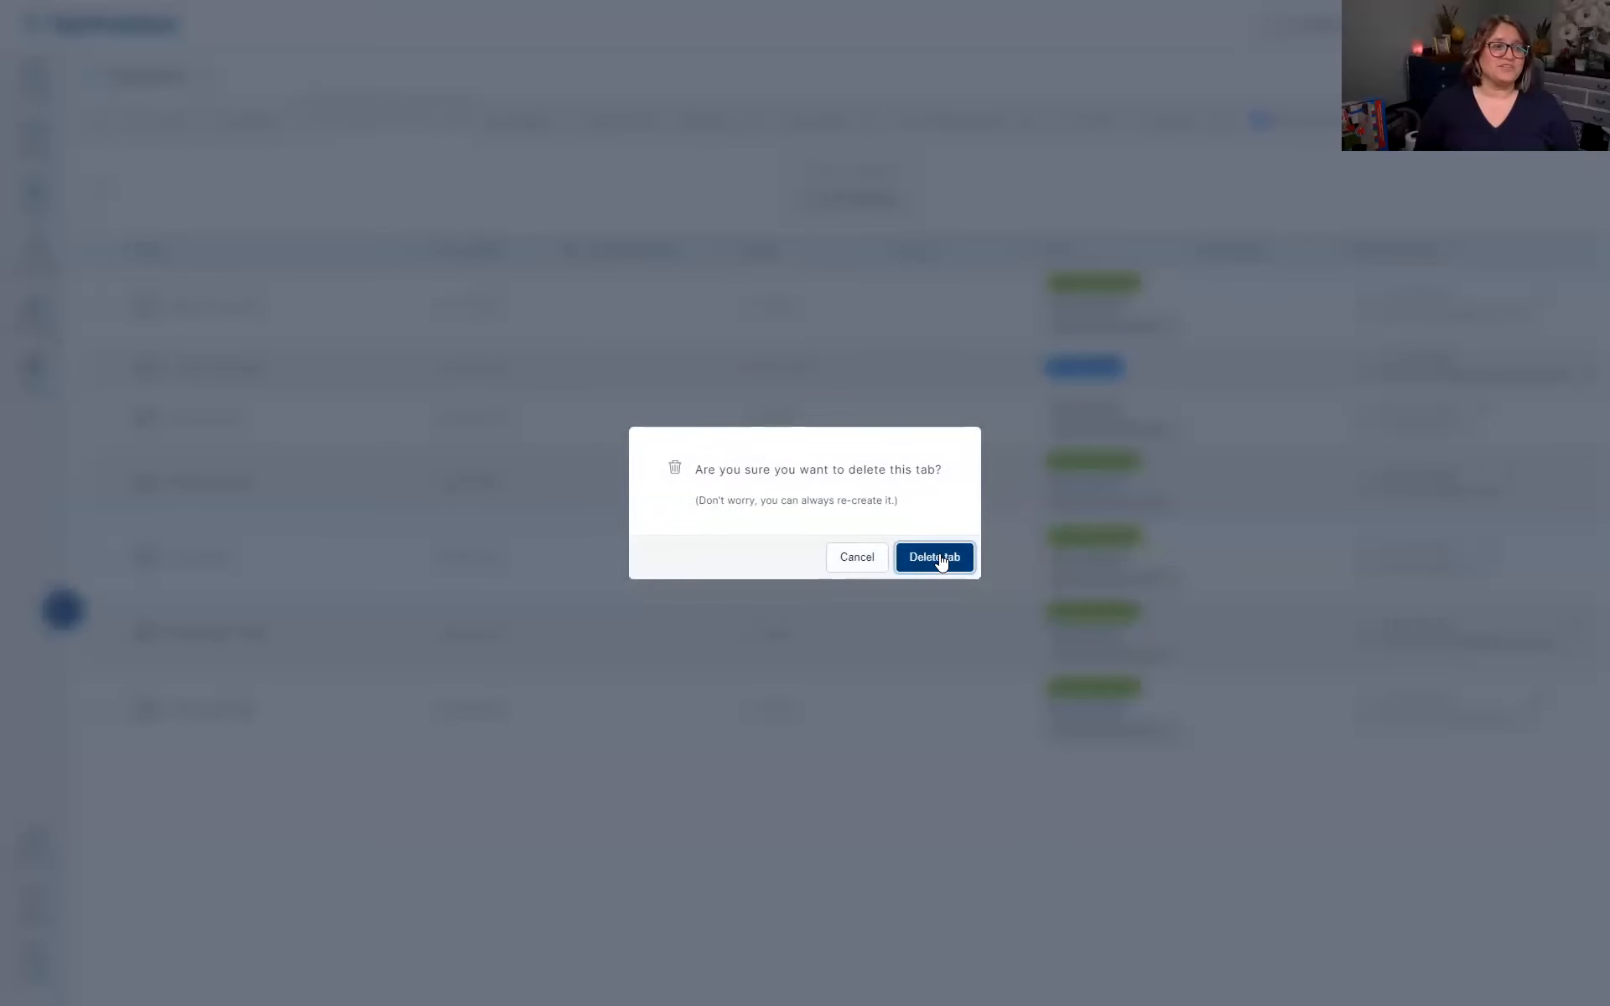
Confirm Delete tab to remove the custom contacts tab
{"action": "left_click", "coordinate": [938, 559]}
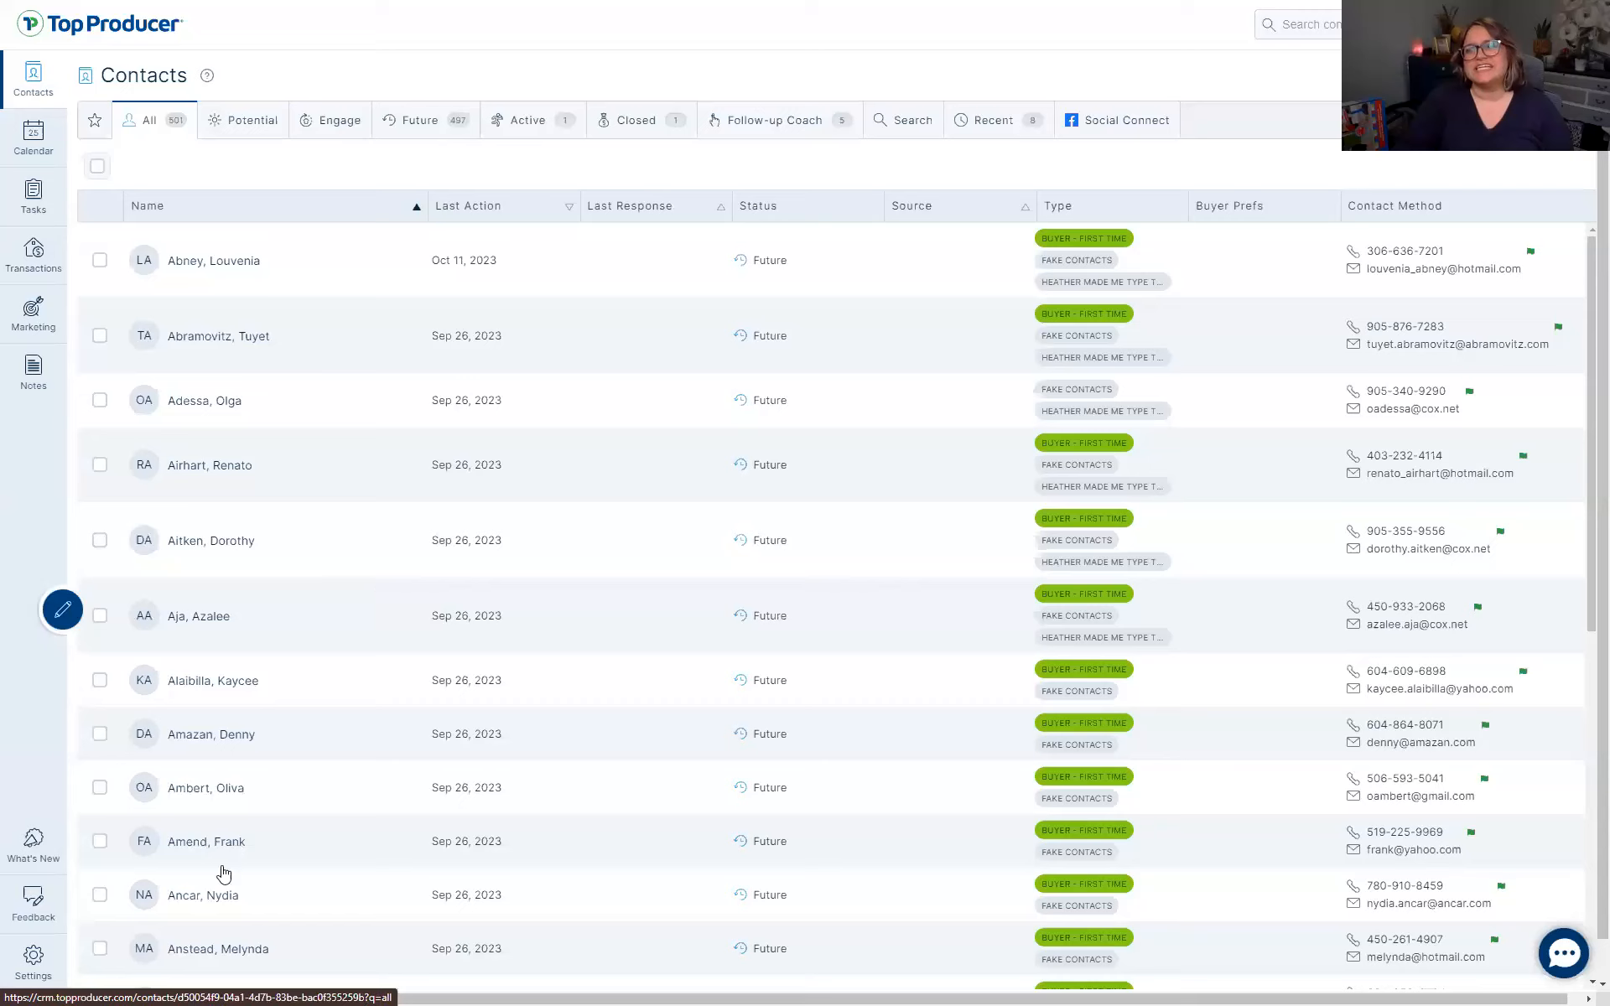
Review the Import Contacts settings and import history in Settings, then go to Marketing
{"action": "left_click", "coordinate": [34, 960]}
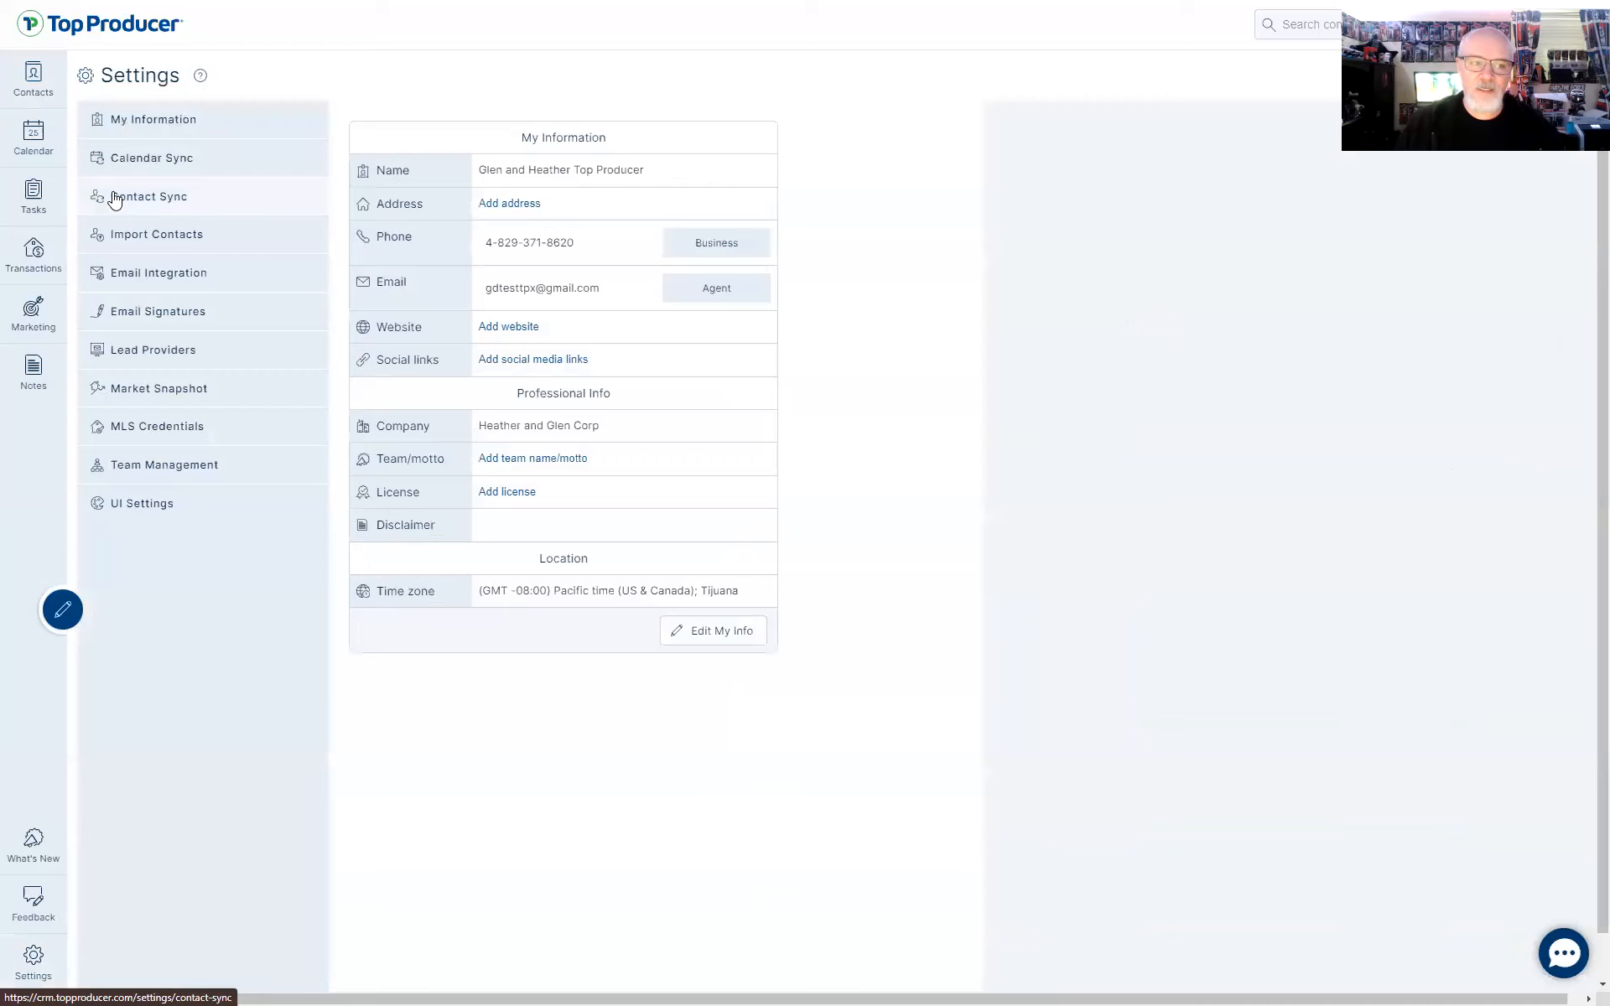
{"action": "left_click", "coordinate": [162, 237]}
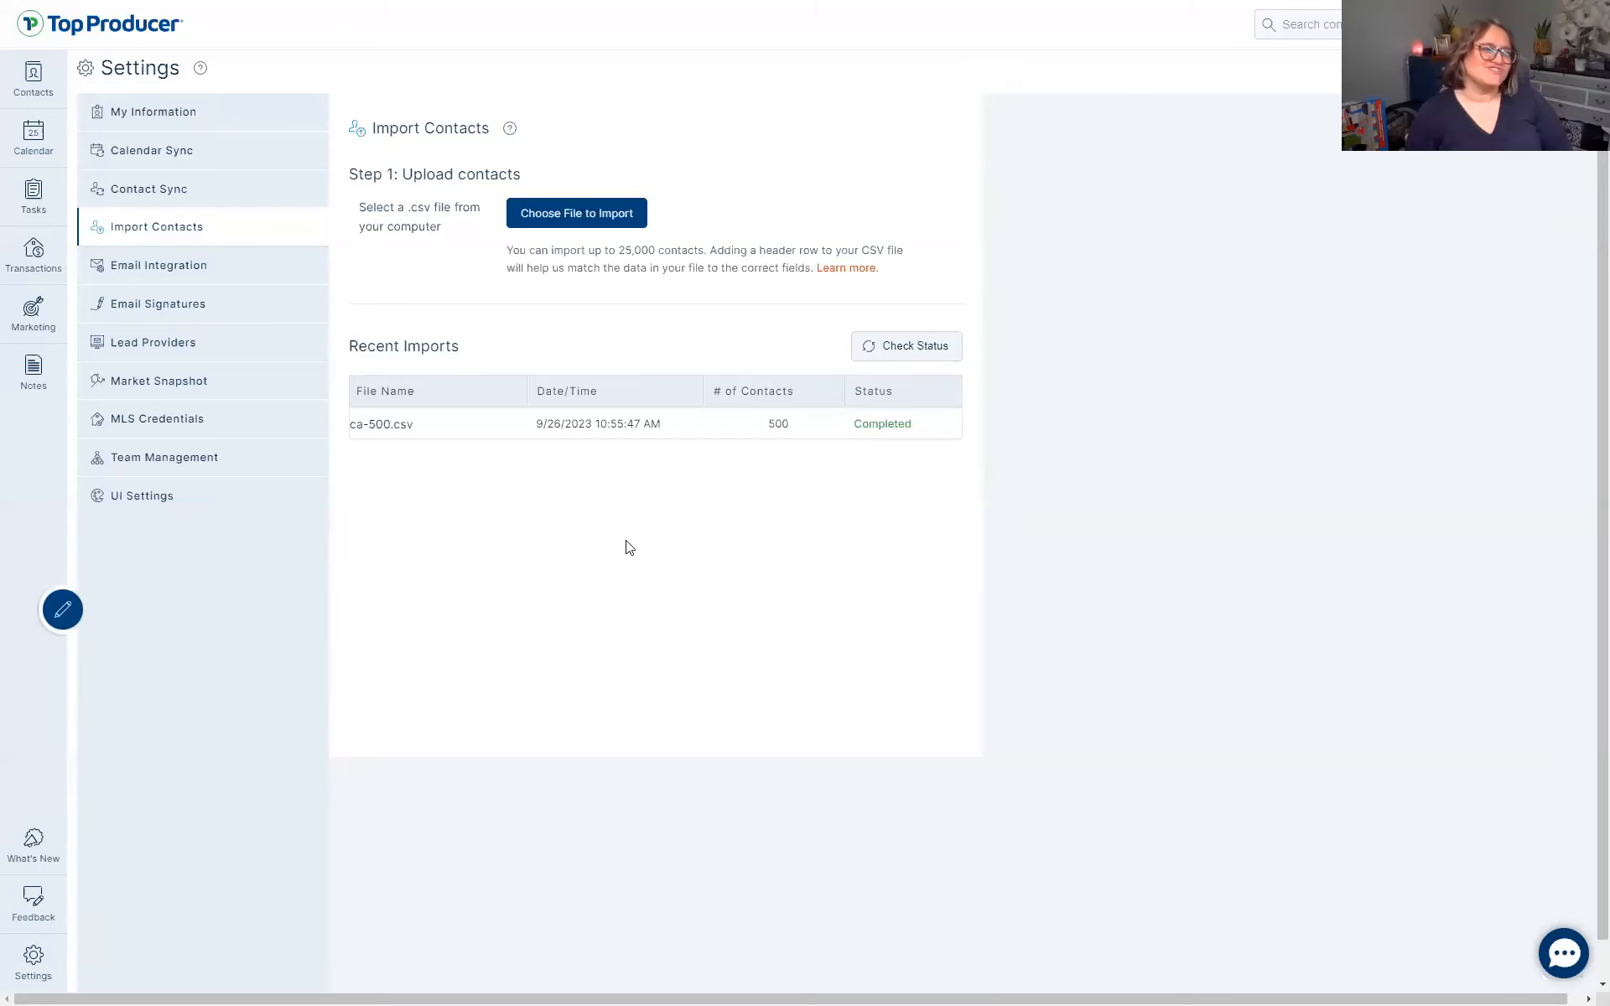
{"action": "left_click", "coordinate": [29, 325]}
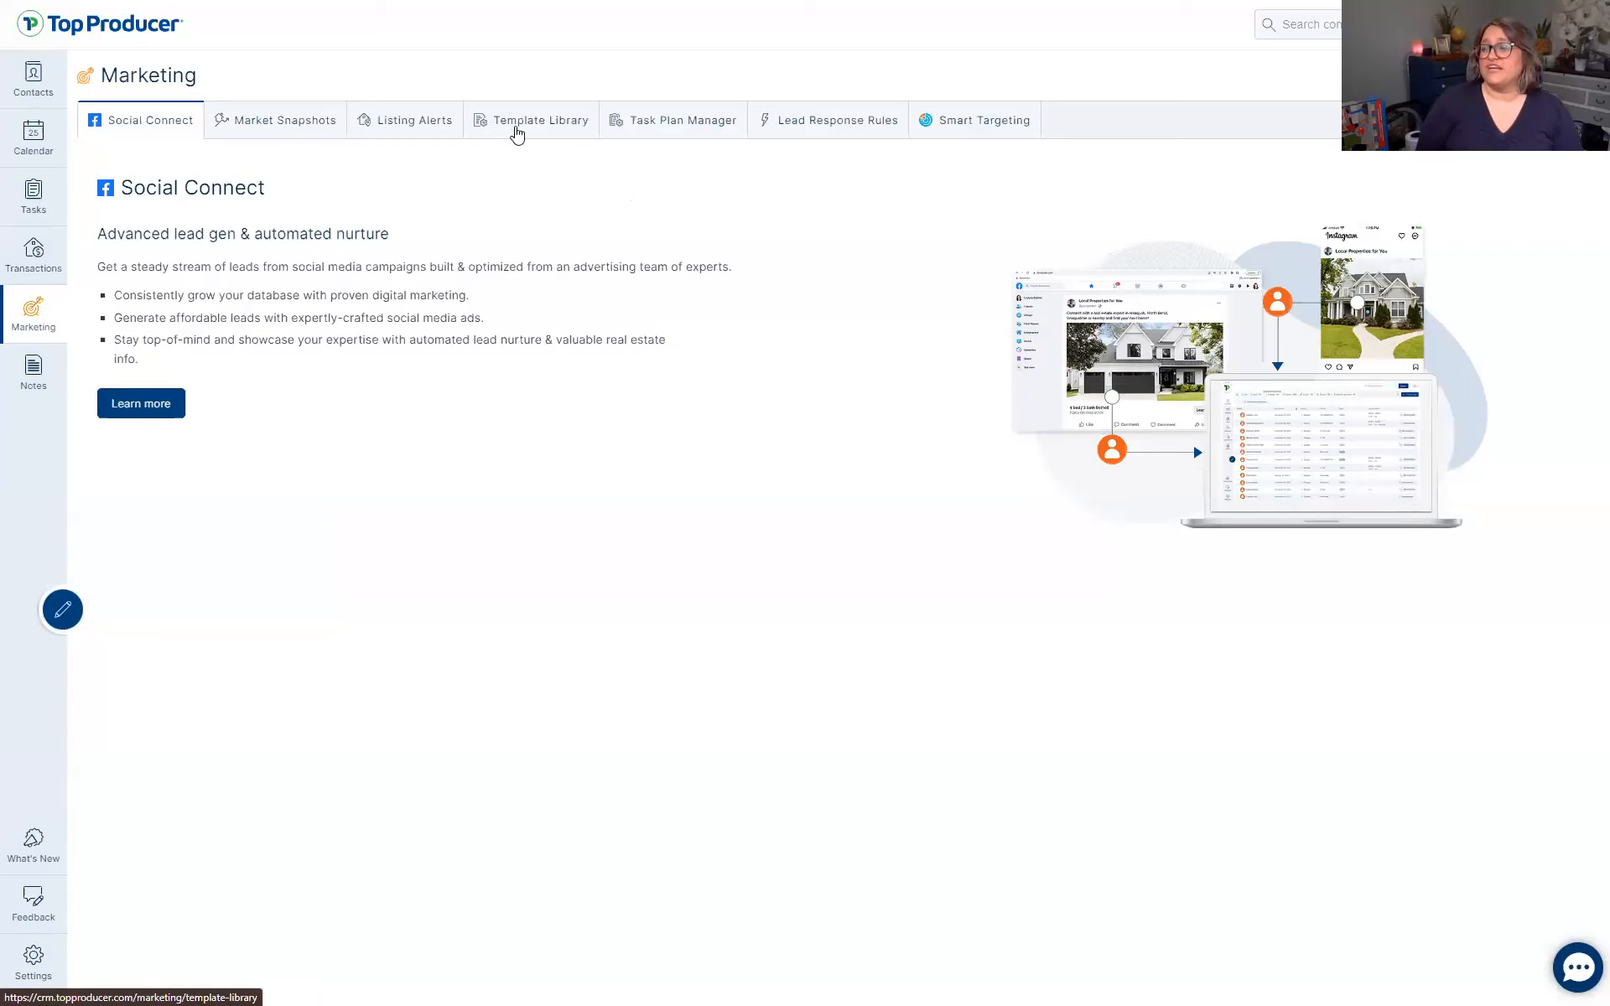
Open the Template Library and add a new email template from scratch
{"action": "left_click", "coordinate": [524, 128]}
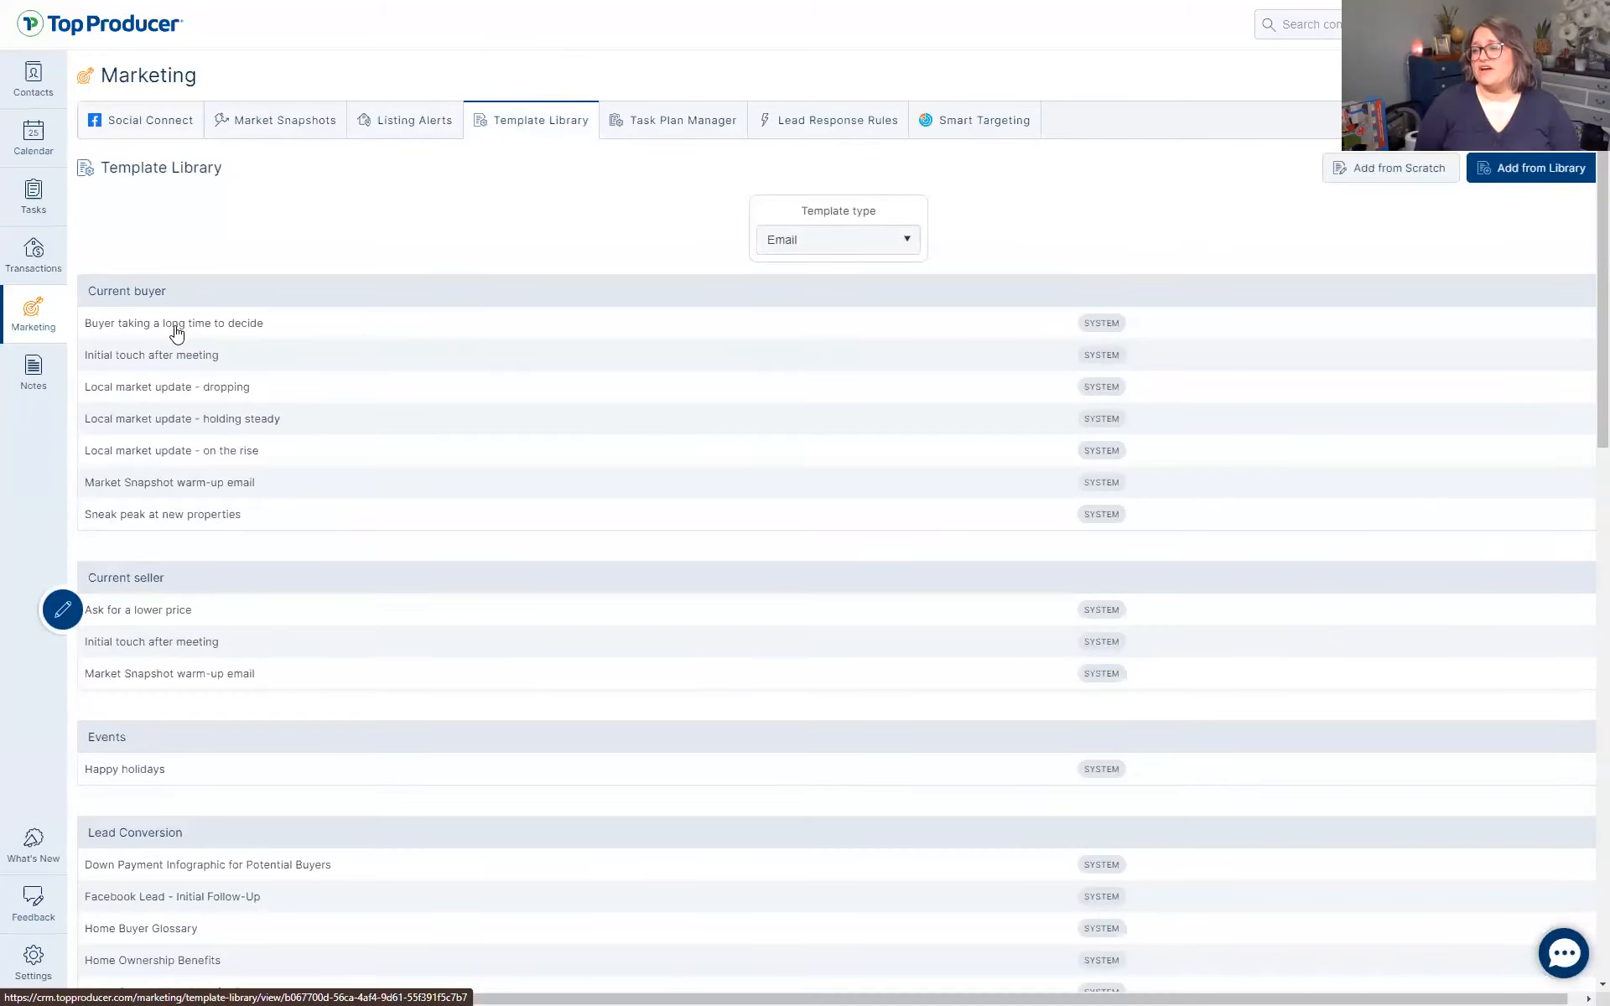
{"action": "left_click", "coordinate": [1368, 169]}
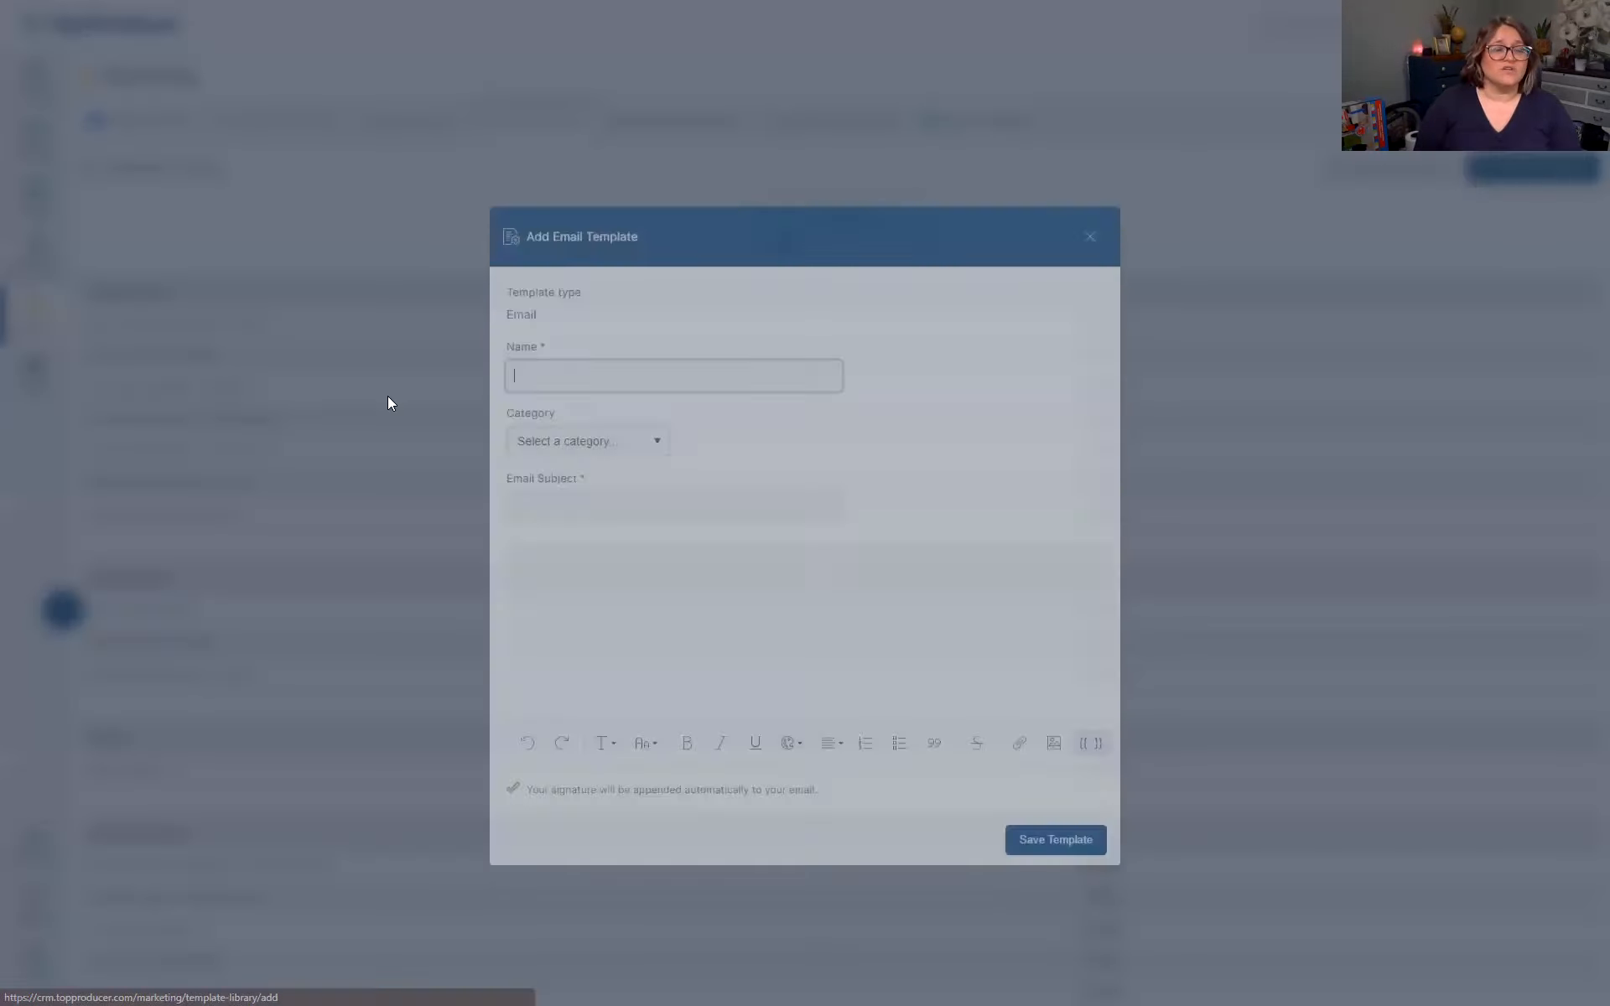
Enter the template name, fixing its misspelled ending, and set the subject 'I am a muppet'
{"action": "type", "text": "#"}
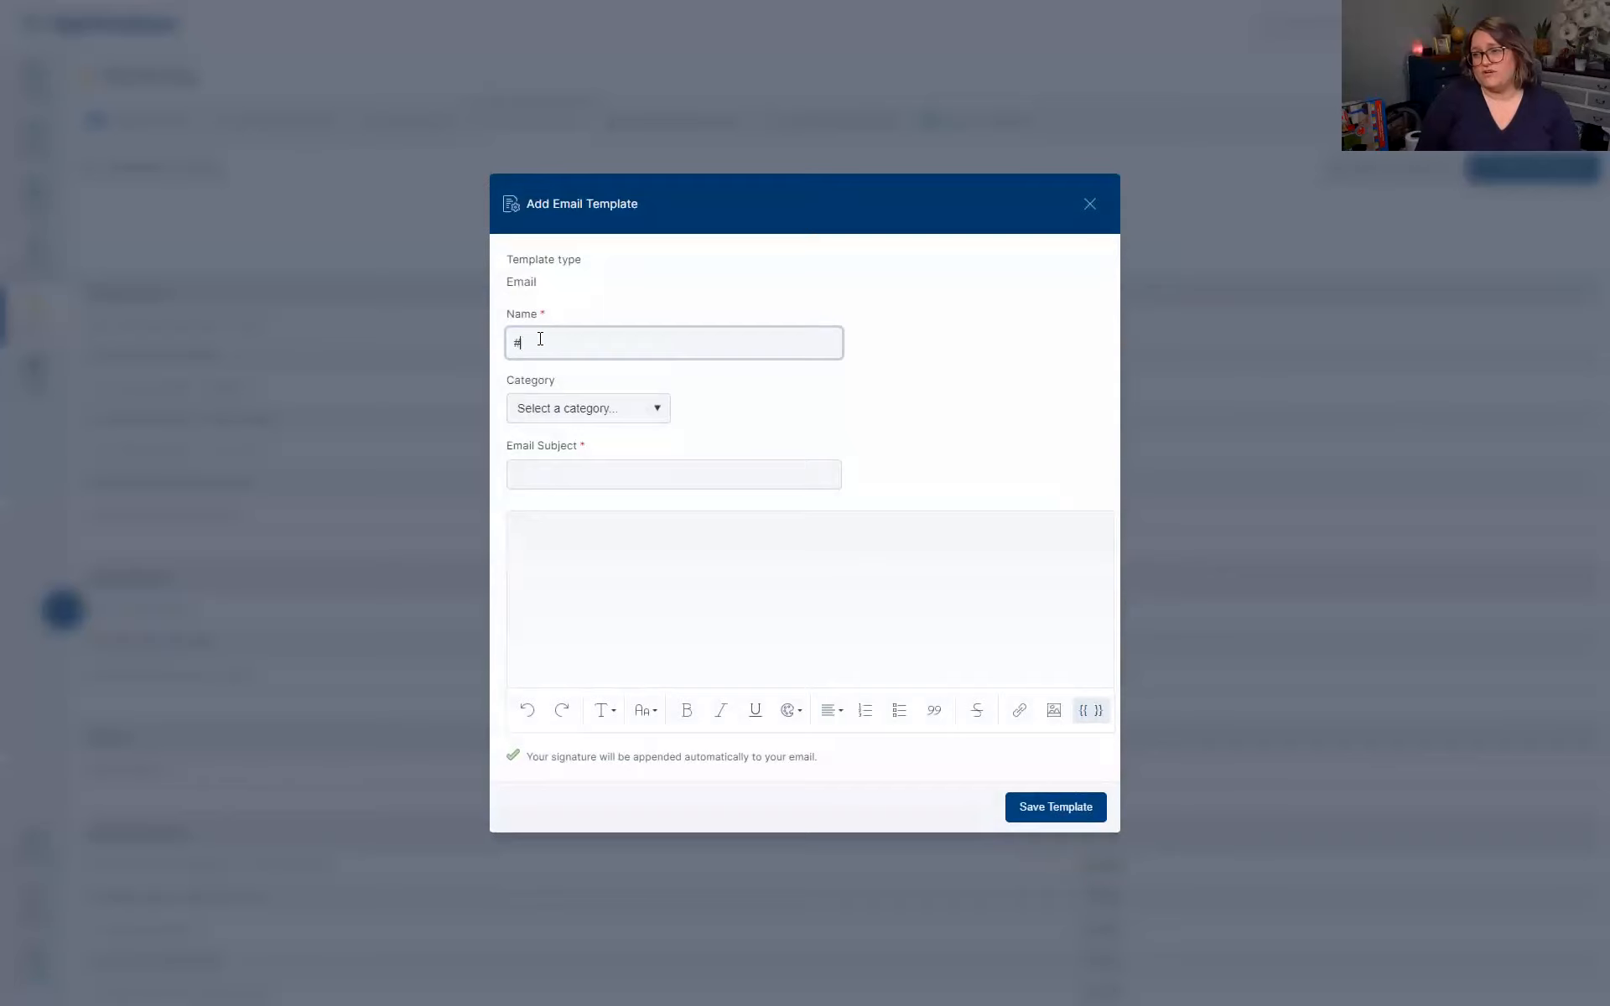
{"action": "type", "text": "Heather "}
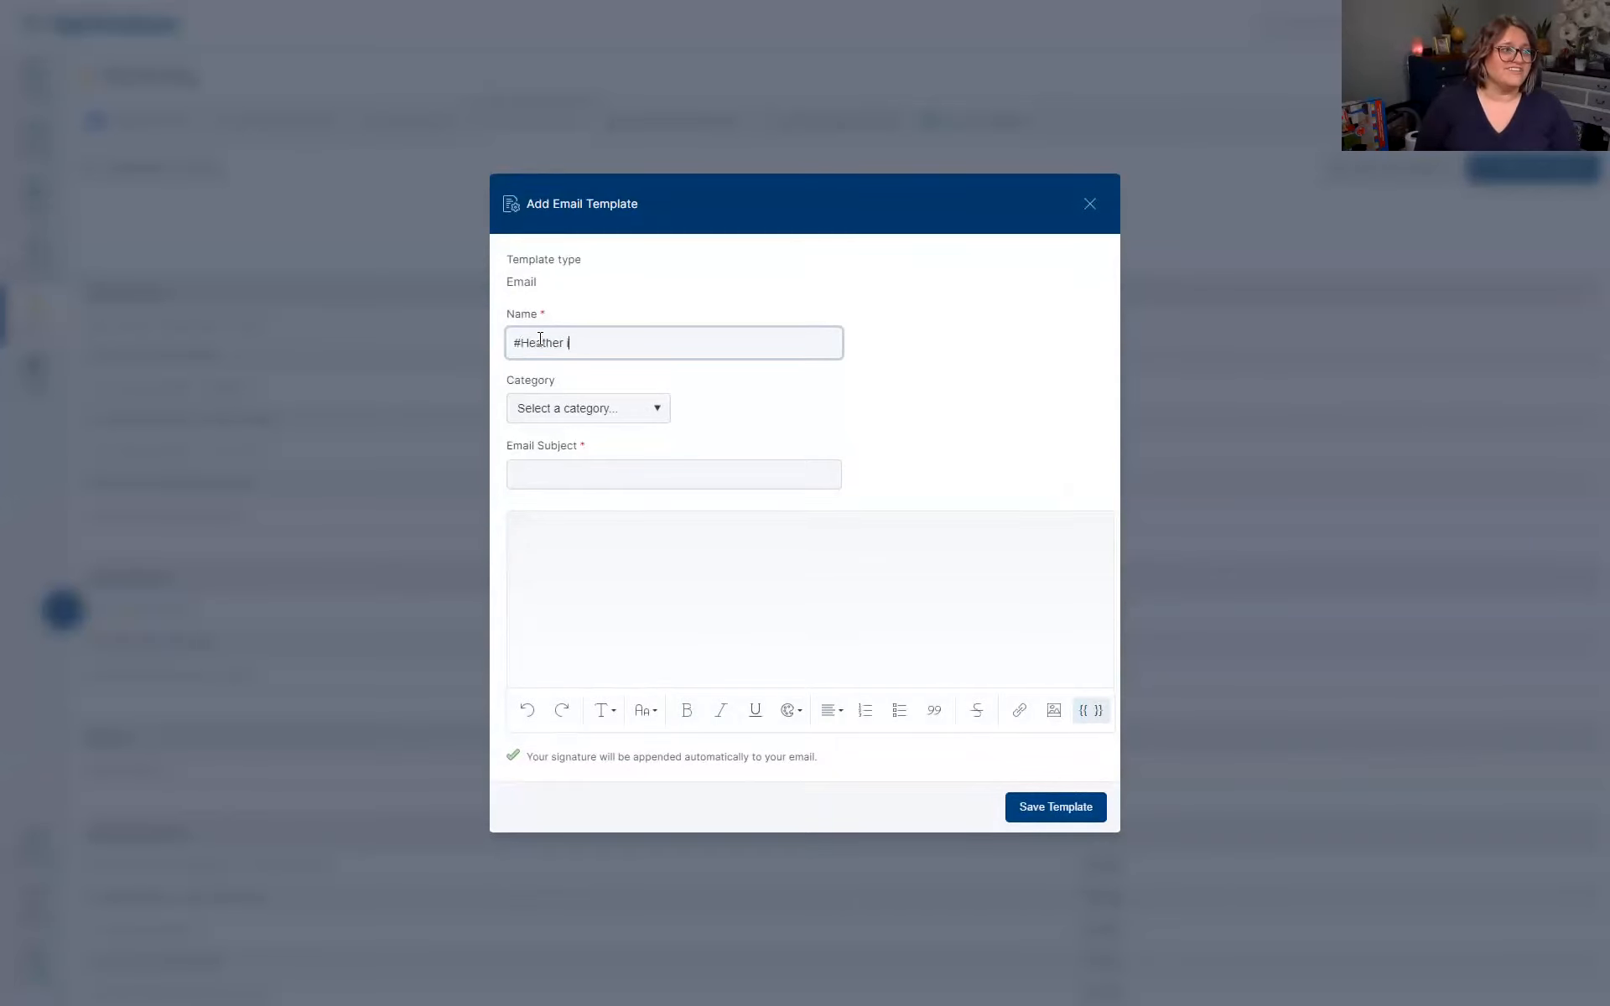
{"action": "type", "text": "is my mupperte"}
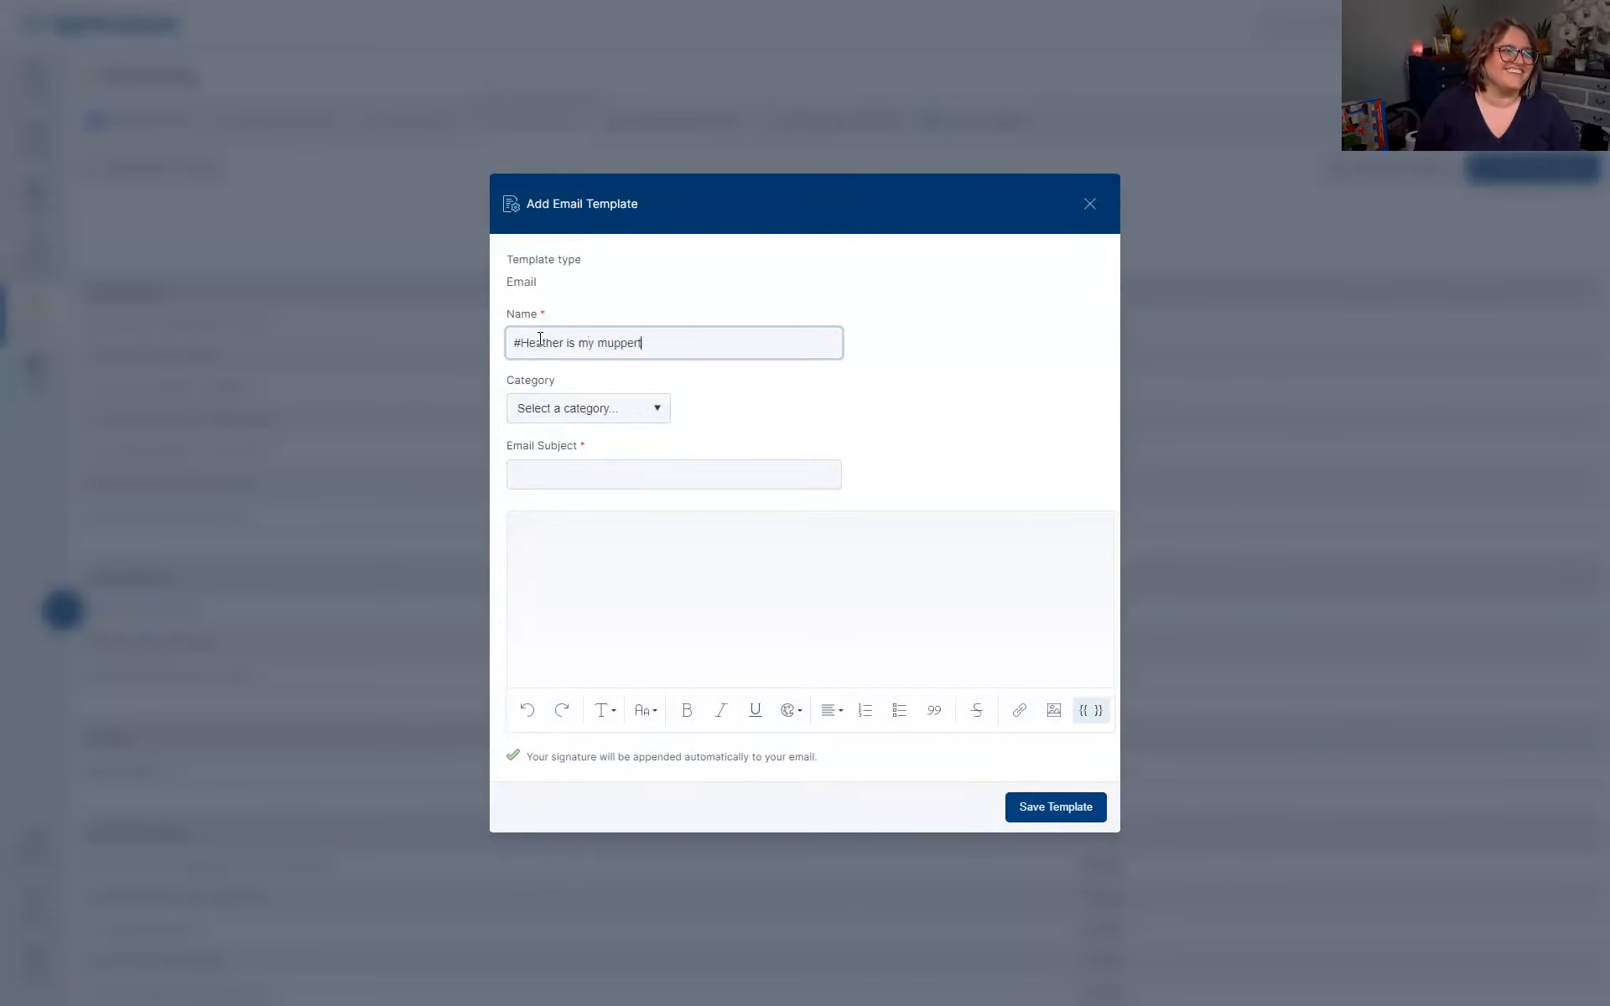
{"action": "key", "text": "BackSpace"}
{"action": "key", "text": "BackSpace"}
{"action": "key", "text": "BackSpace"}
{"action": "type", "text": "teer"}
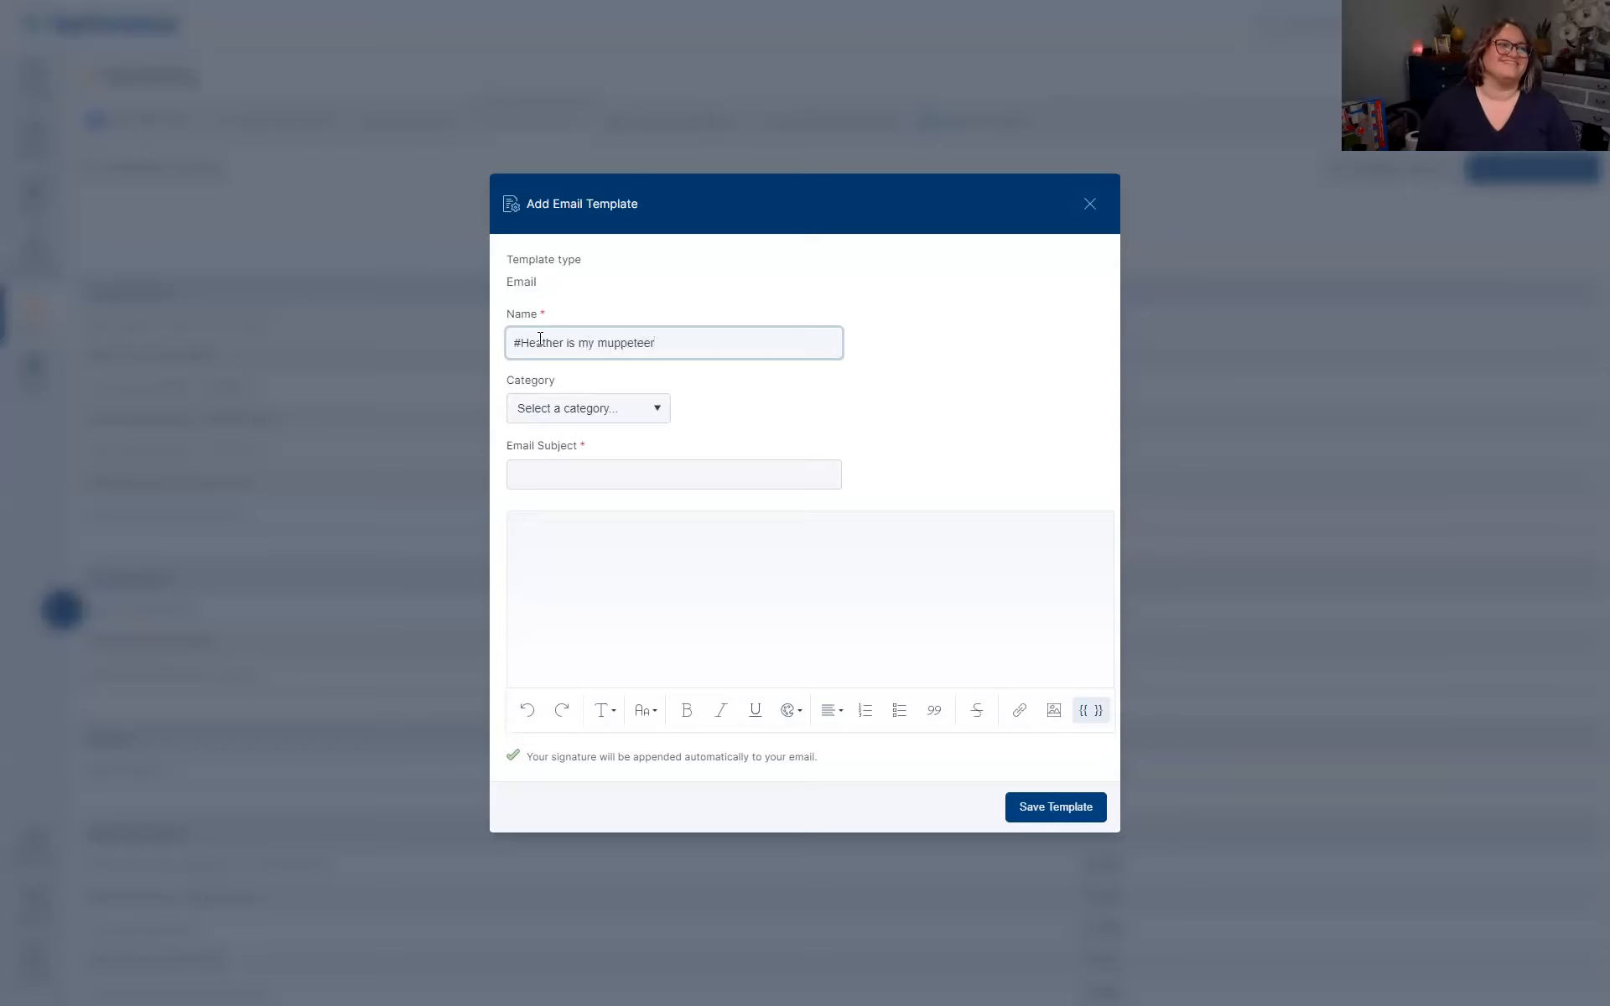
{"action": "left_click", "coordinate": [564, 474]}
{"action": "type", "text": "I am "}
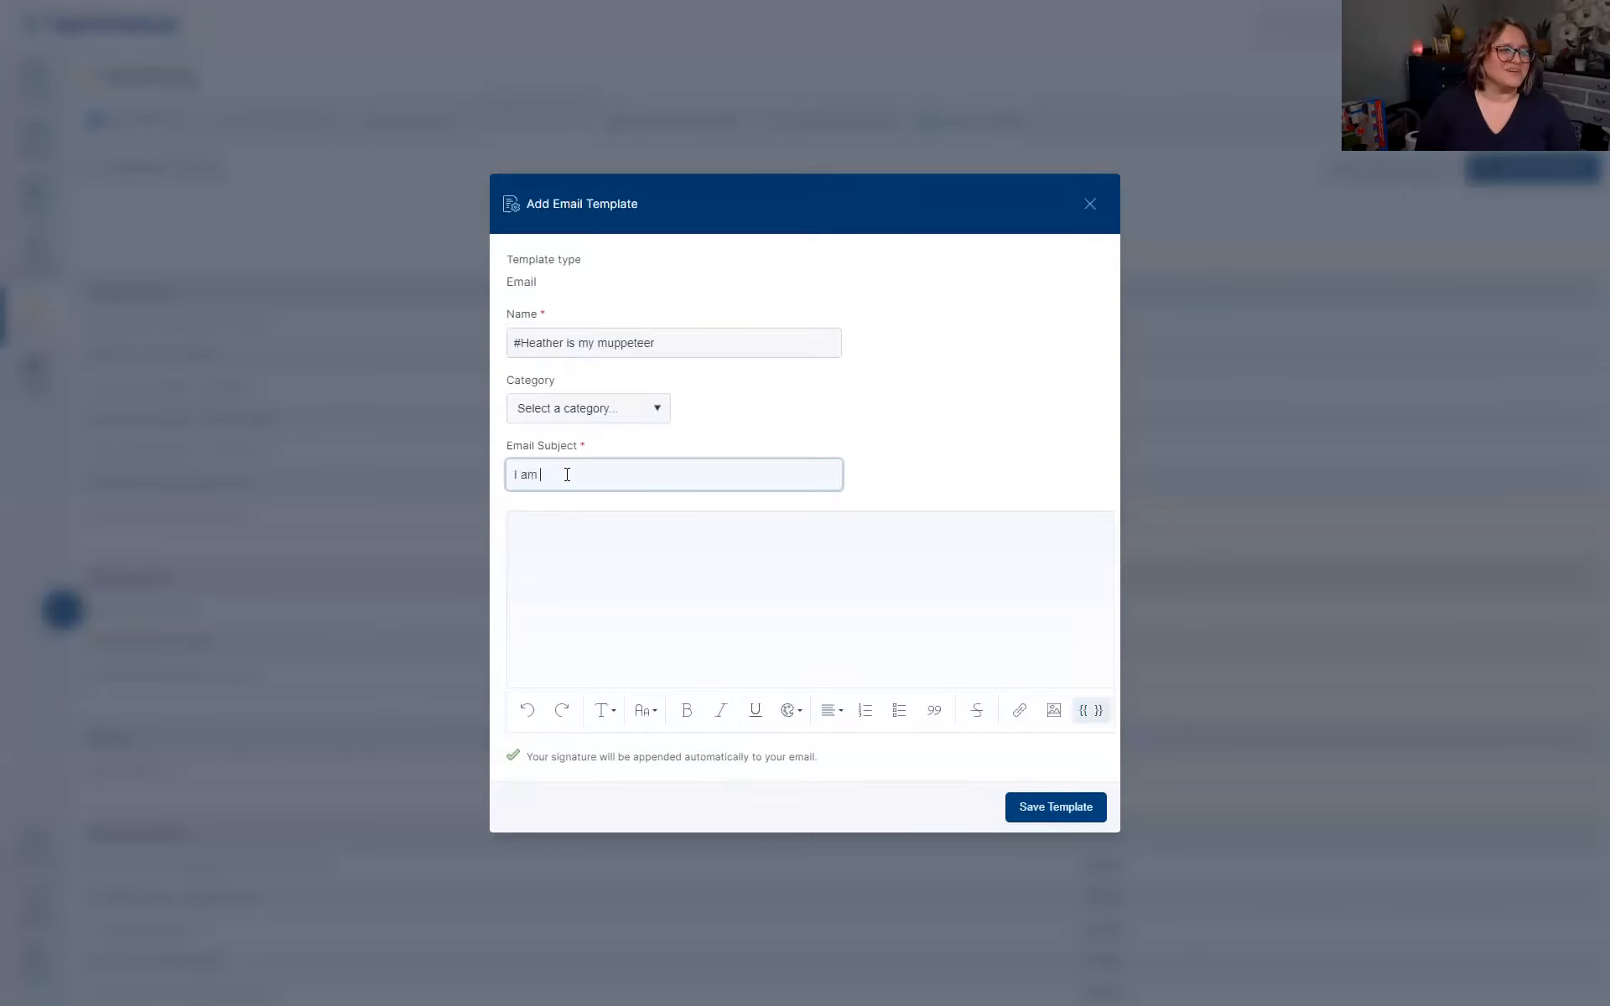
{"action": "type", "text": "a muppet :)"}
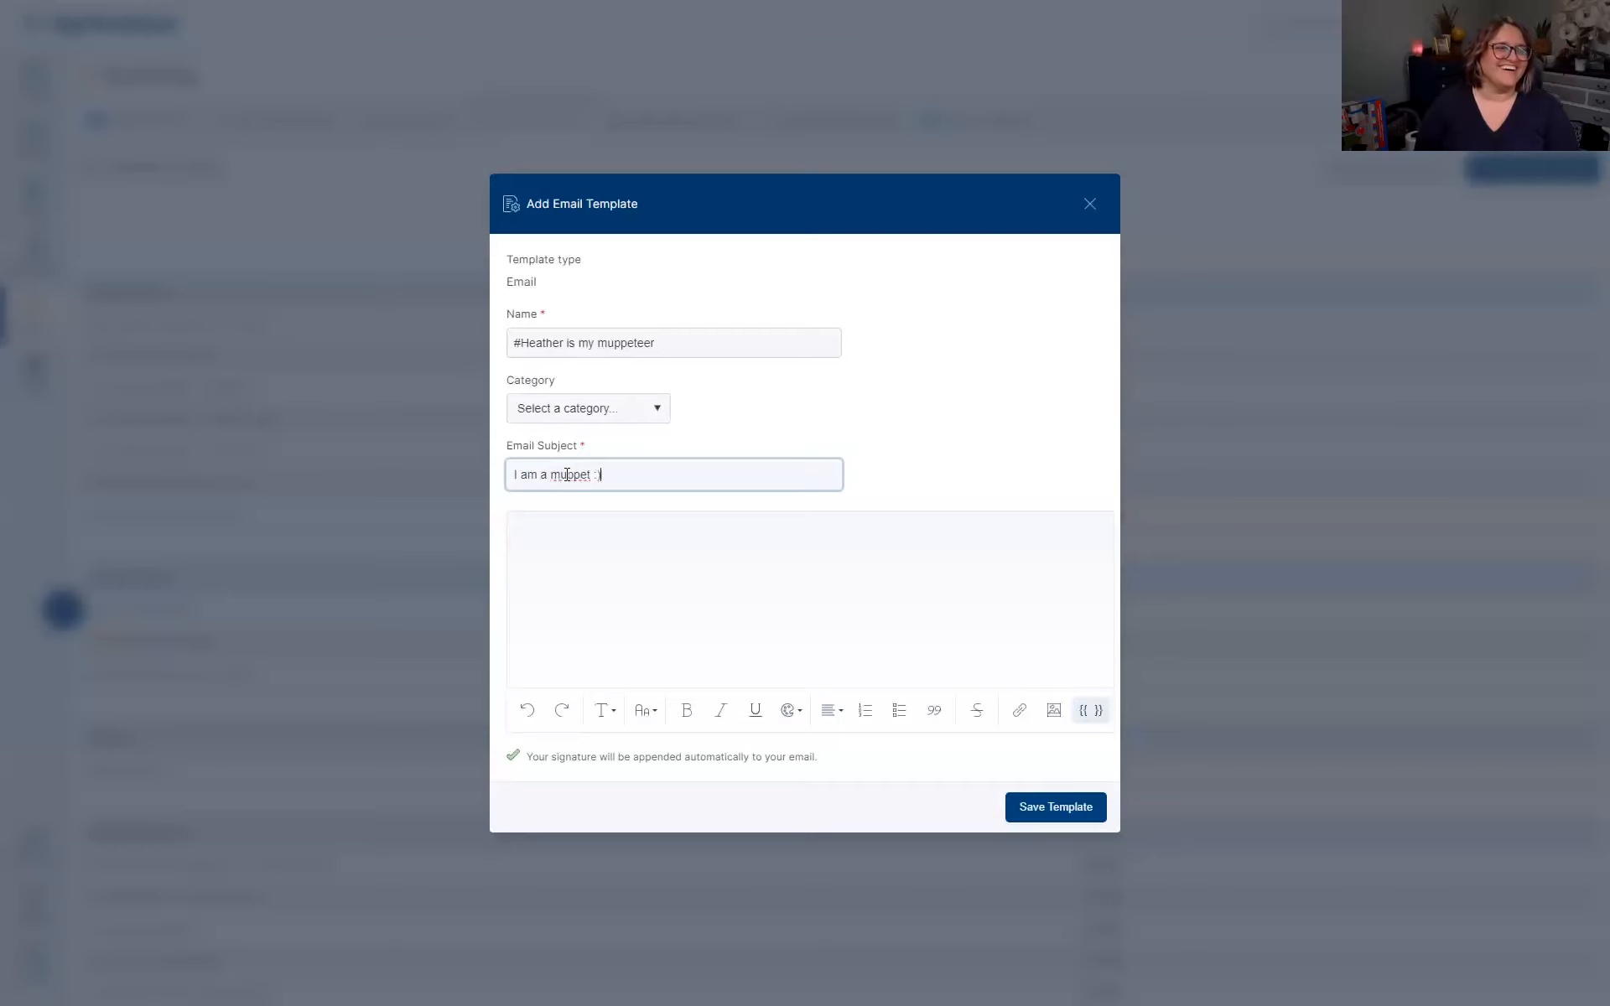
Begin the body with 'Hello' plus the First name merge field, then continue with 'The mupper'
{"action": "left_click", "coordinate": [564, 528]}
{"action": "type", "text": "Hello"}
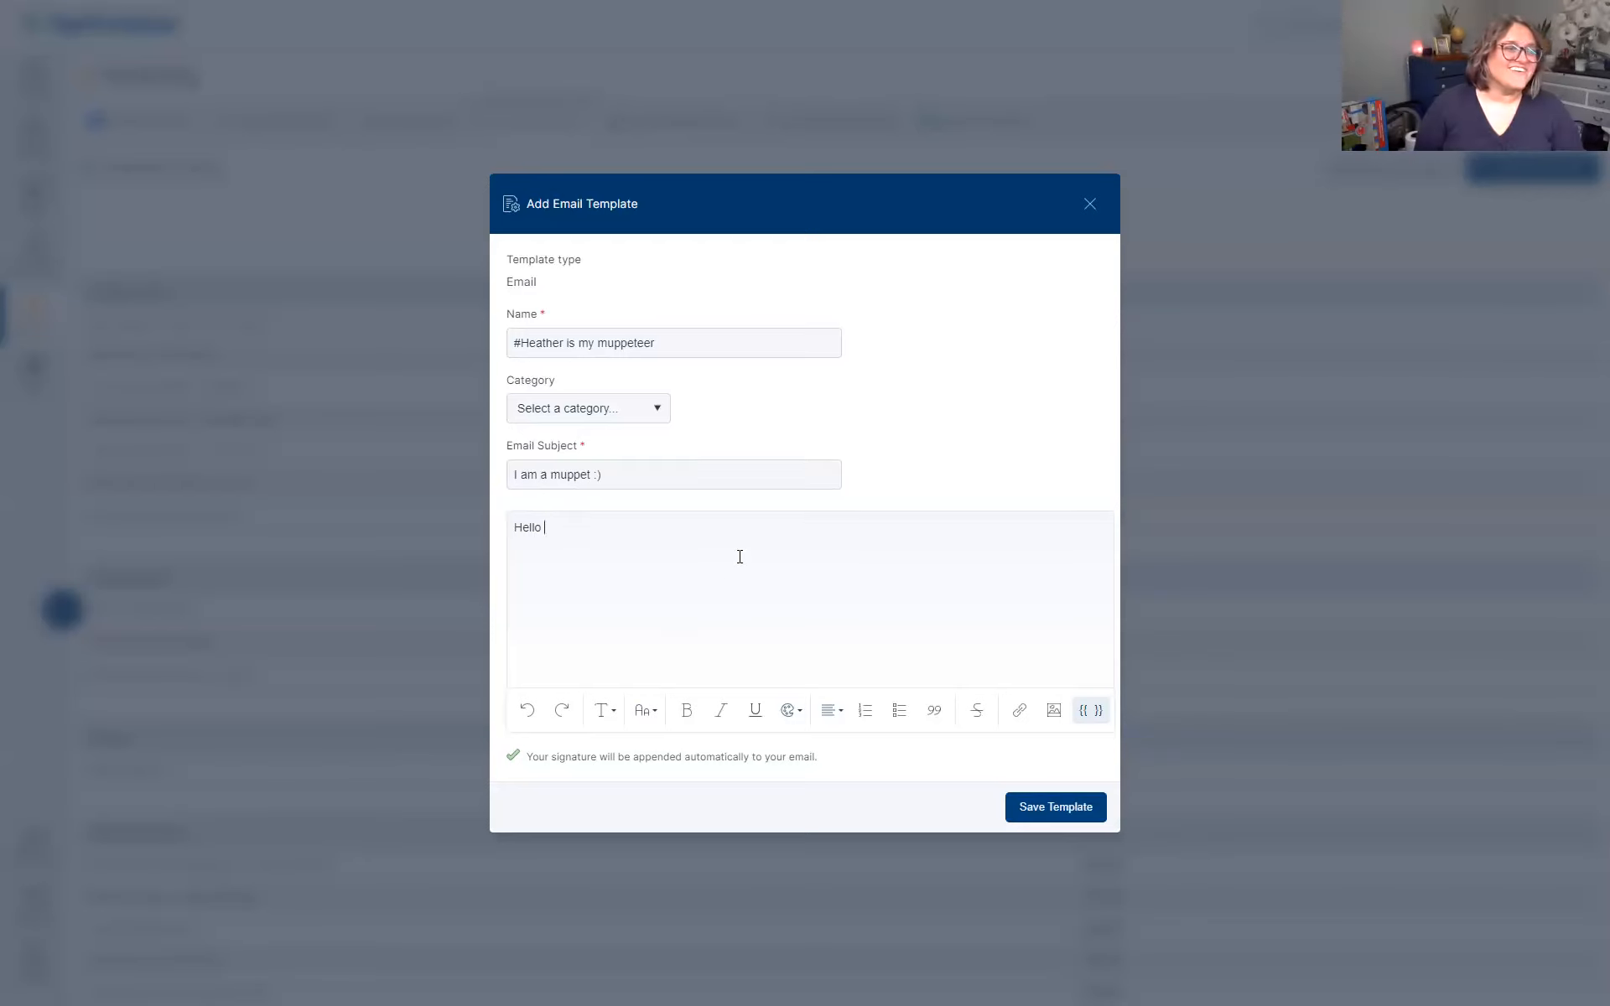
{"action": "left_click", "coordinate": [1081, 712]}
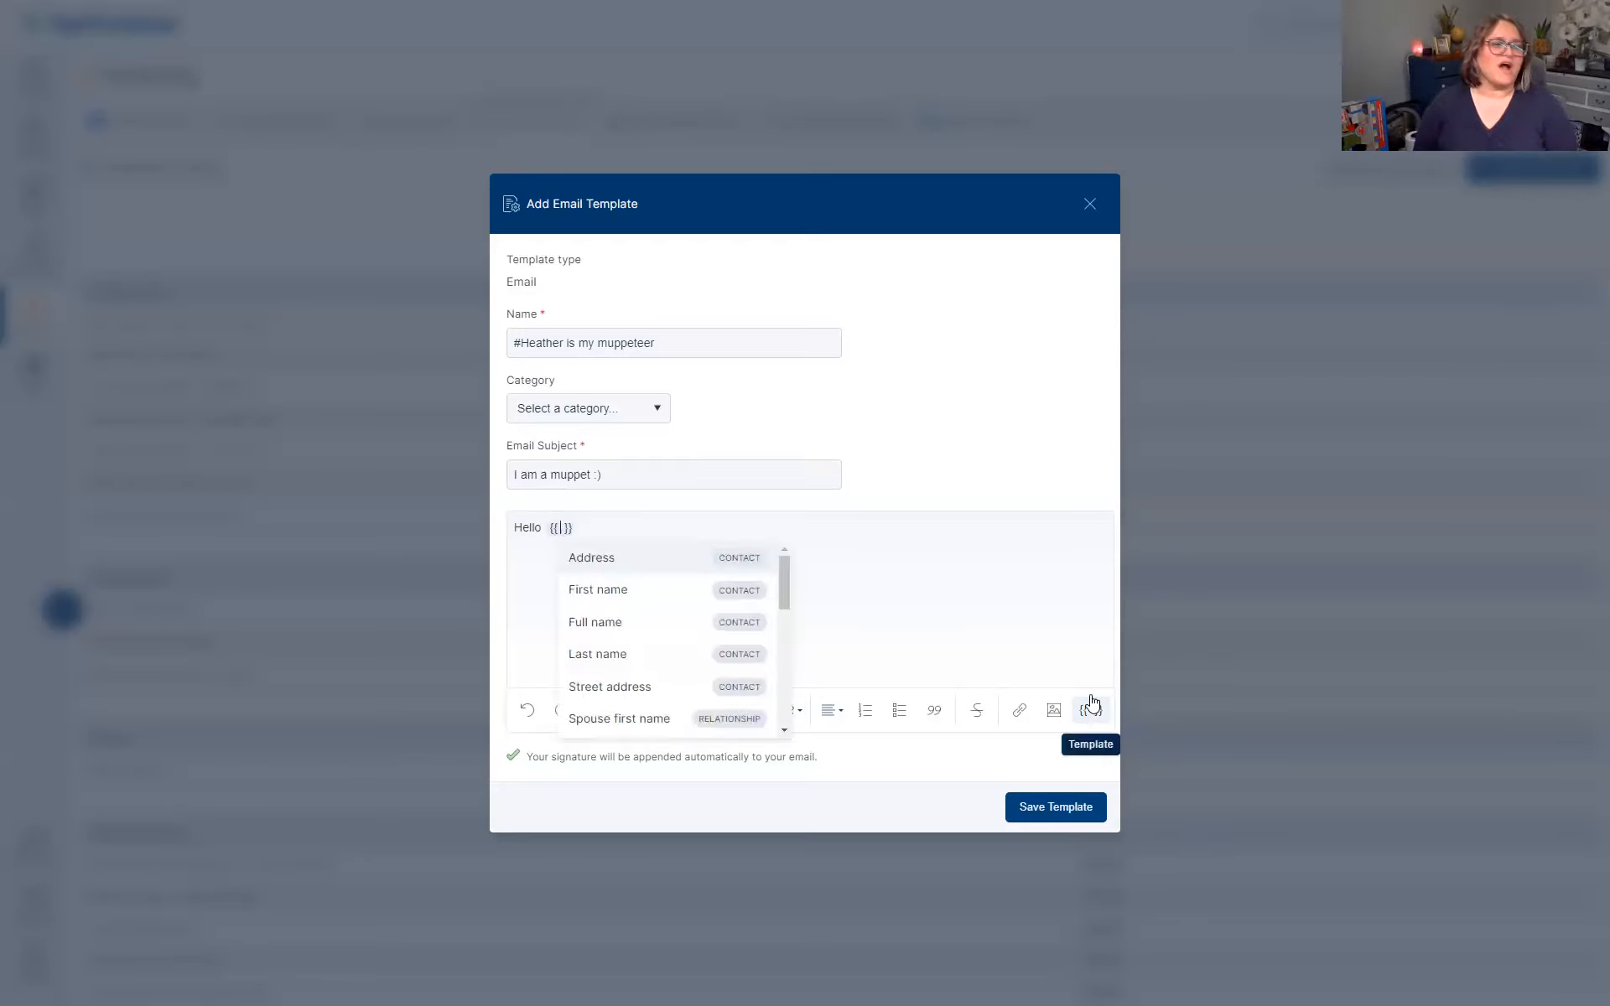
{"action": "left_click", "coordinate": [615, 590]}
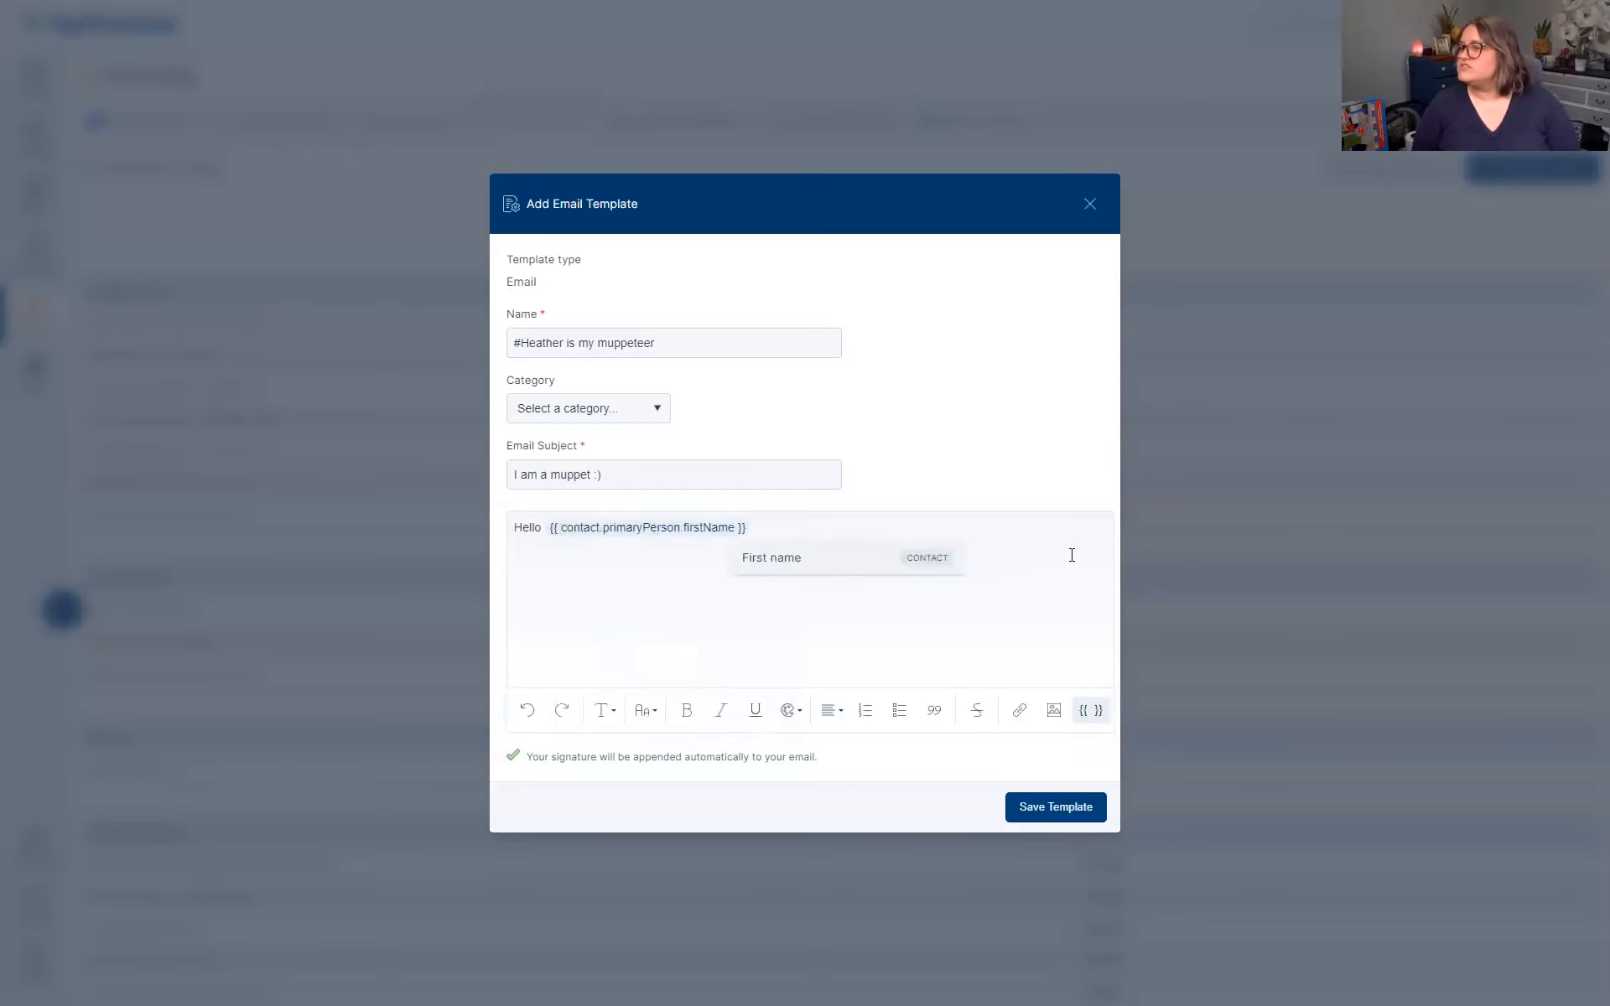
{"action": "left_click", "coordinate": [791, 526]}
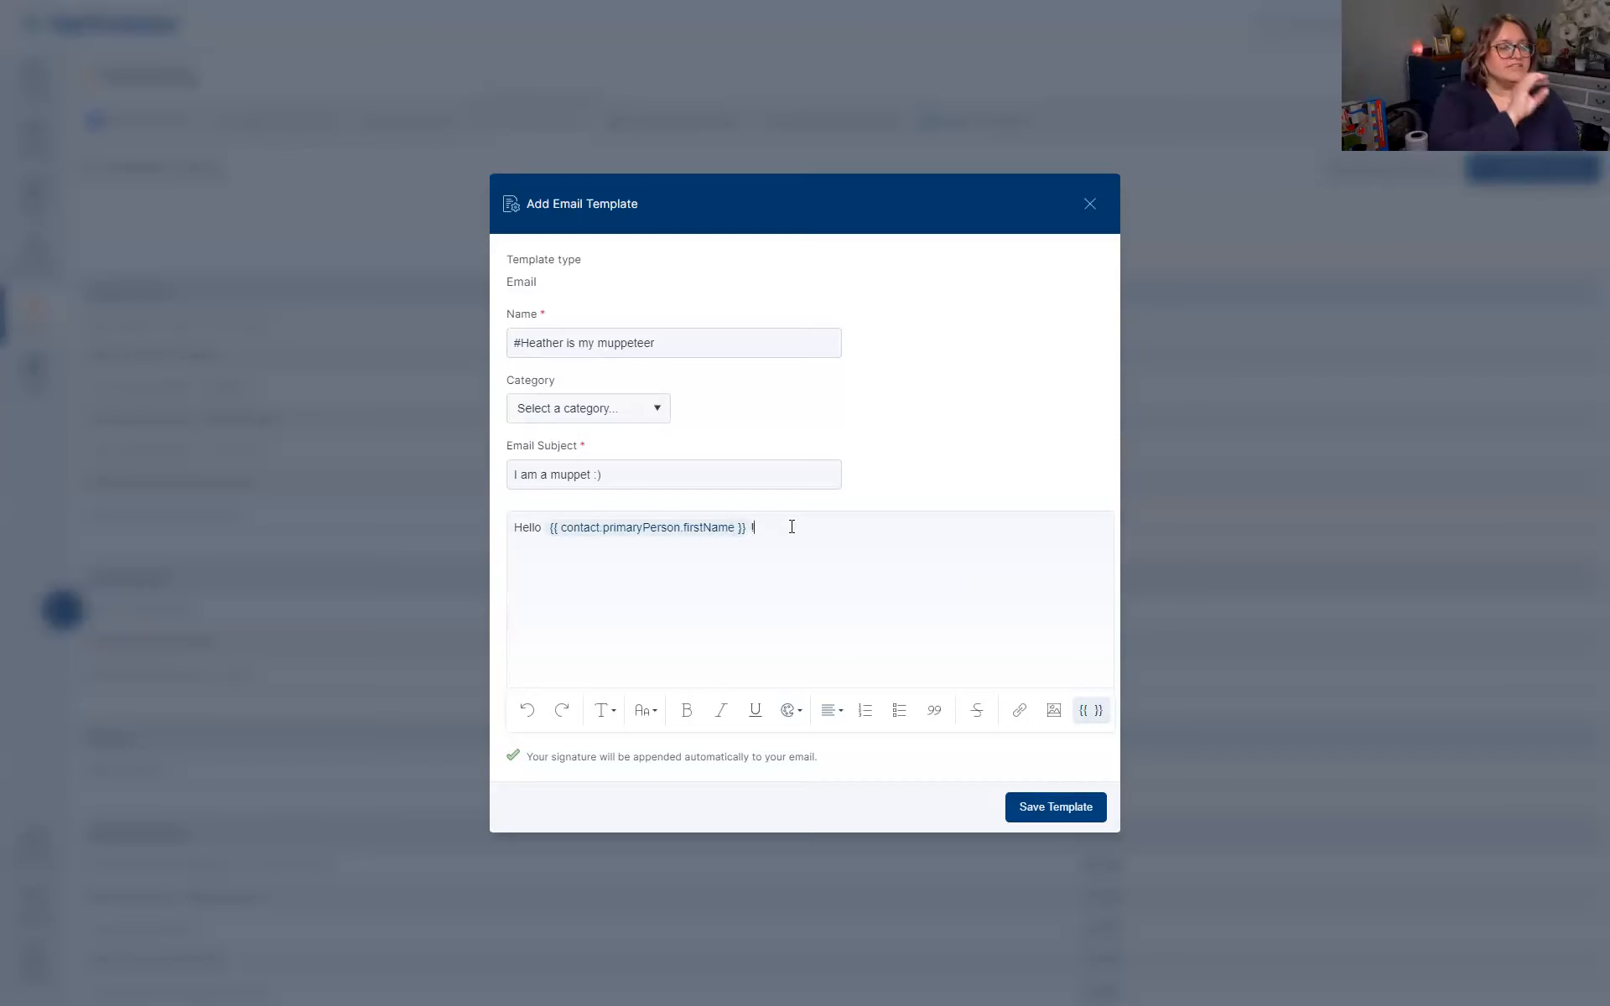
{"action": "type", "text": "The mupper"}
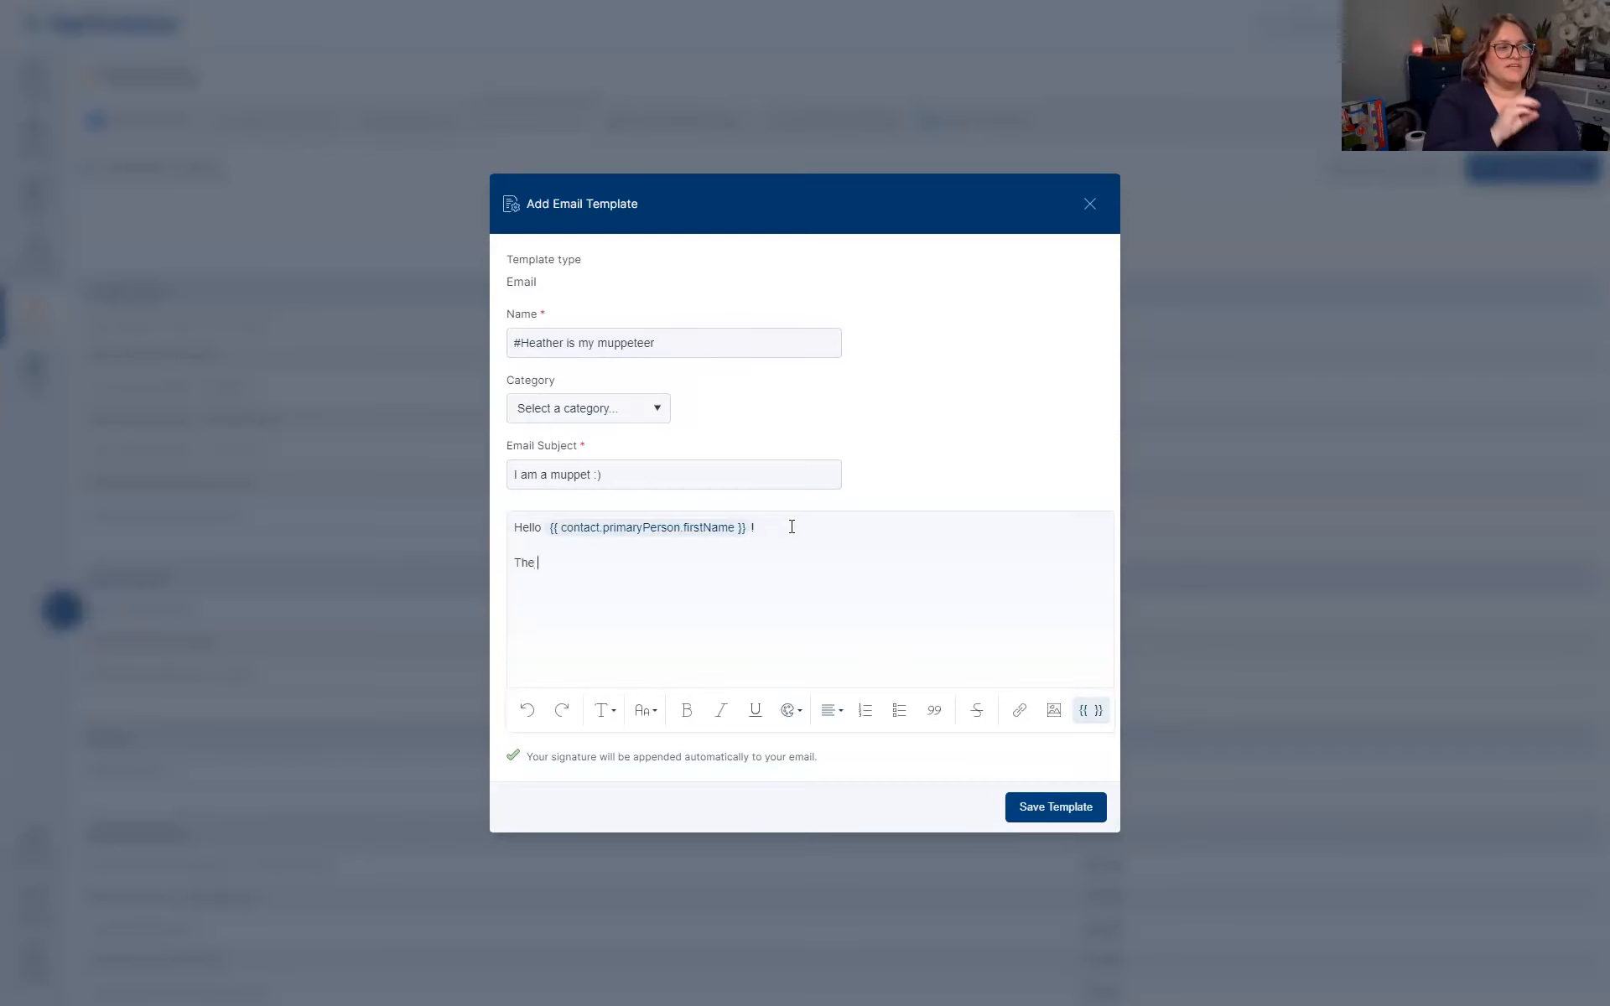
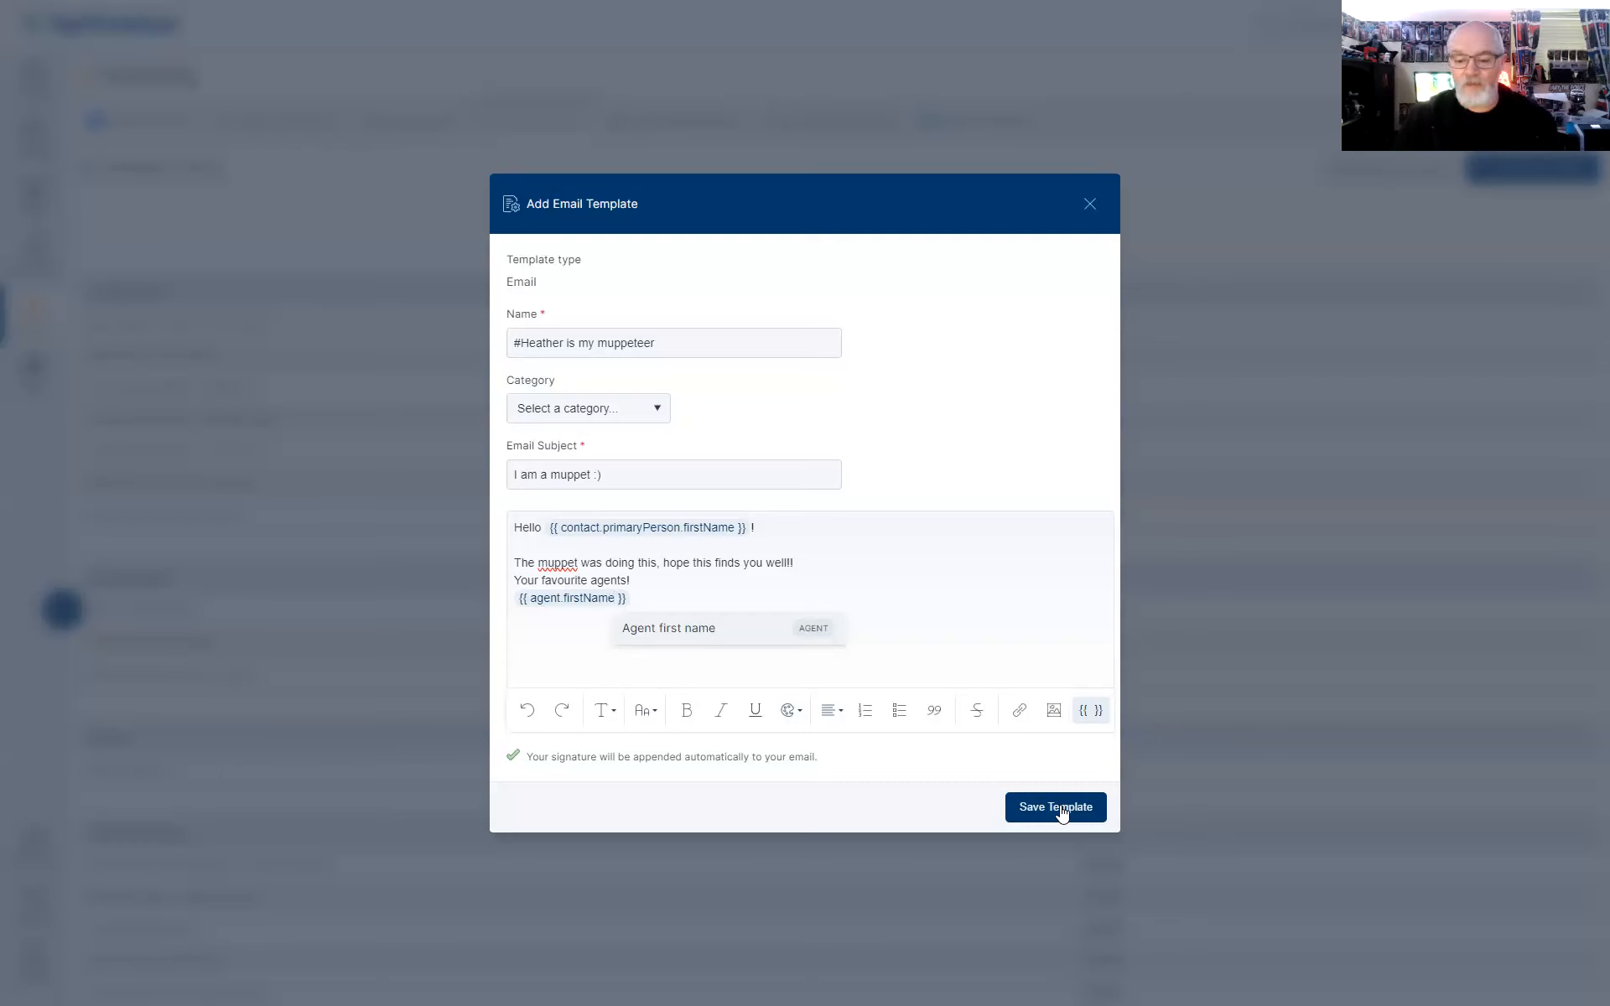
Save the 'I am a muppet :)' email template to the Template Library
{"action": "left_click", "coordinate": [1059, 808]}
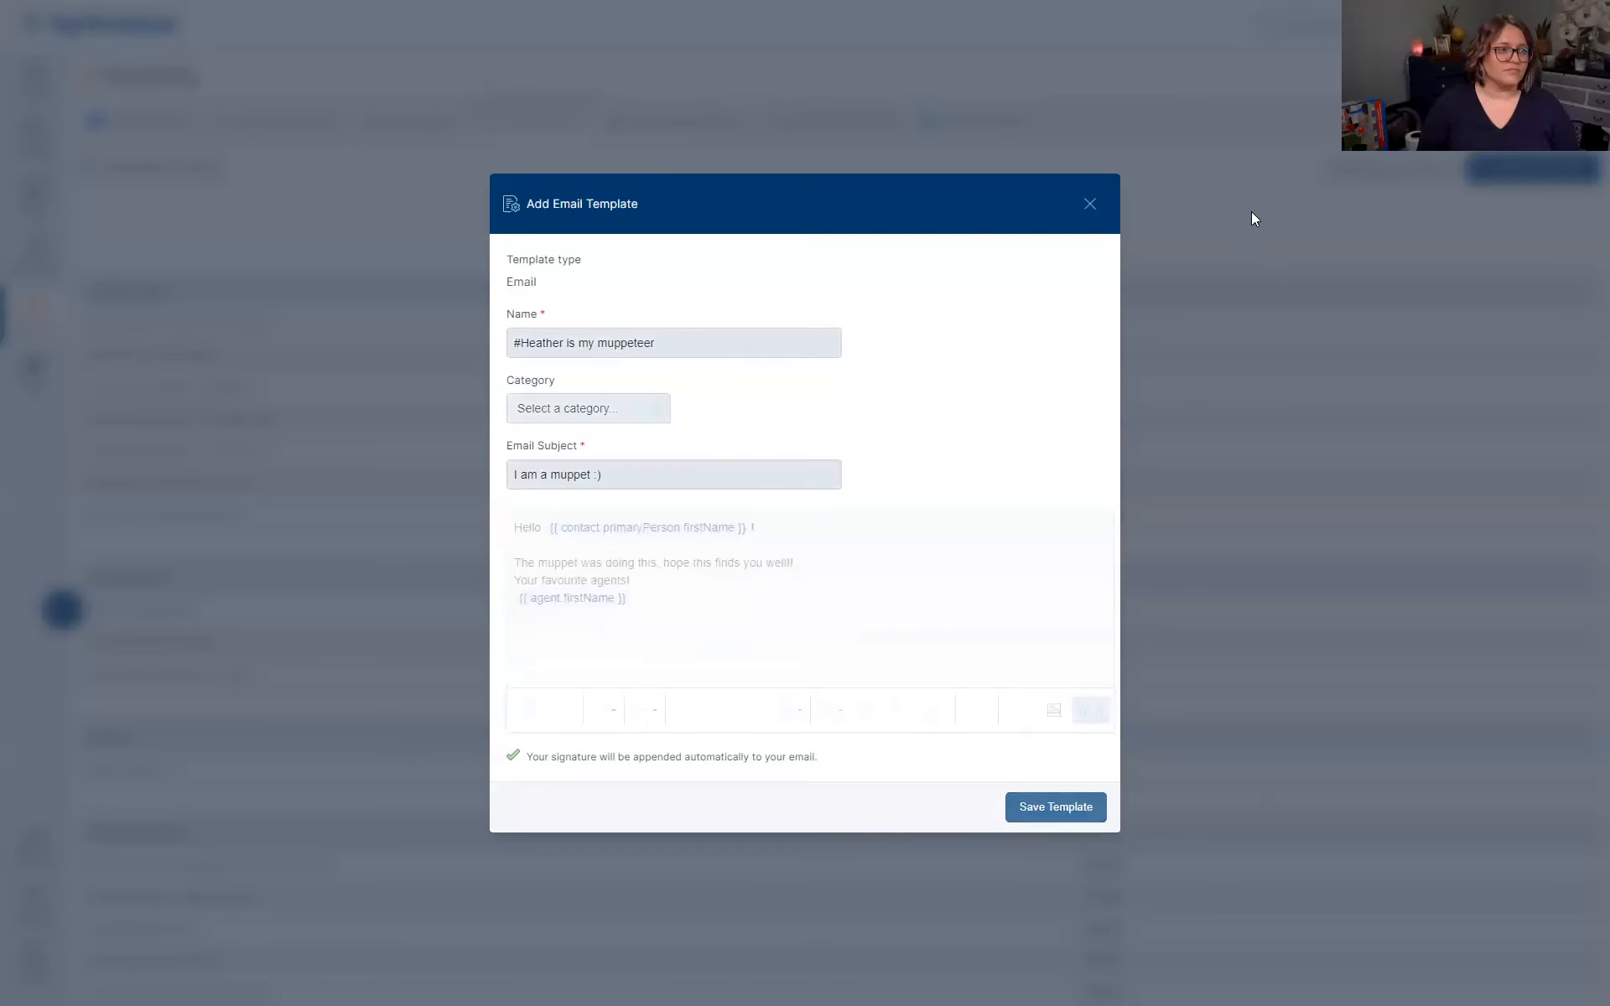
{"action": "scroll", "coordinate": [115, 324], "scroll_direction": "up", "scroll_amount": 2}
Back in Contacts, tick the top five contacts and start a group email to them
{"action": "left_click", "coordinate": [33, 79]}
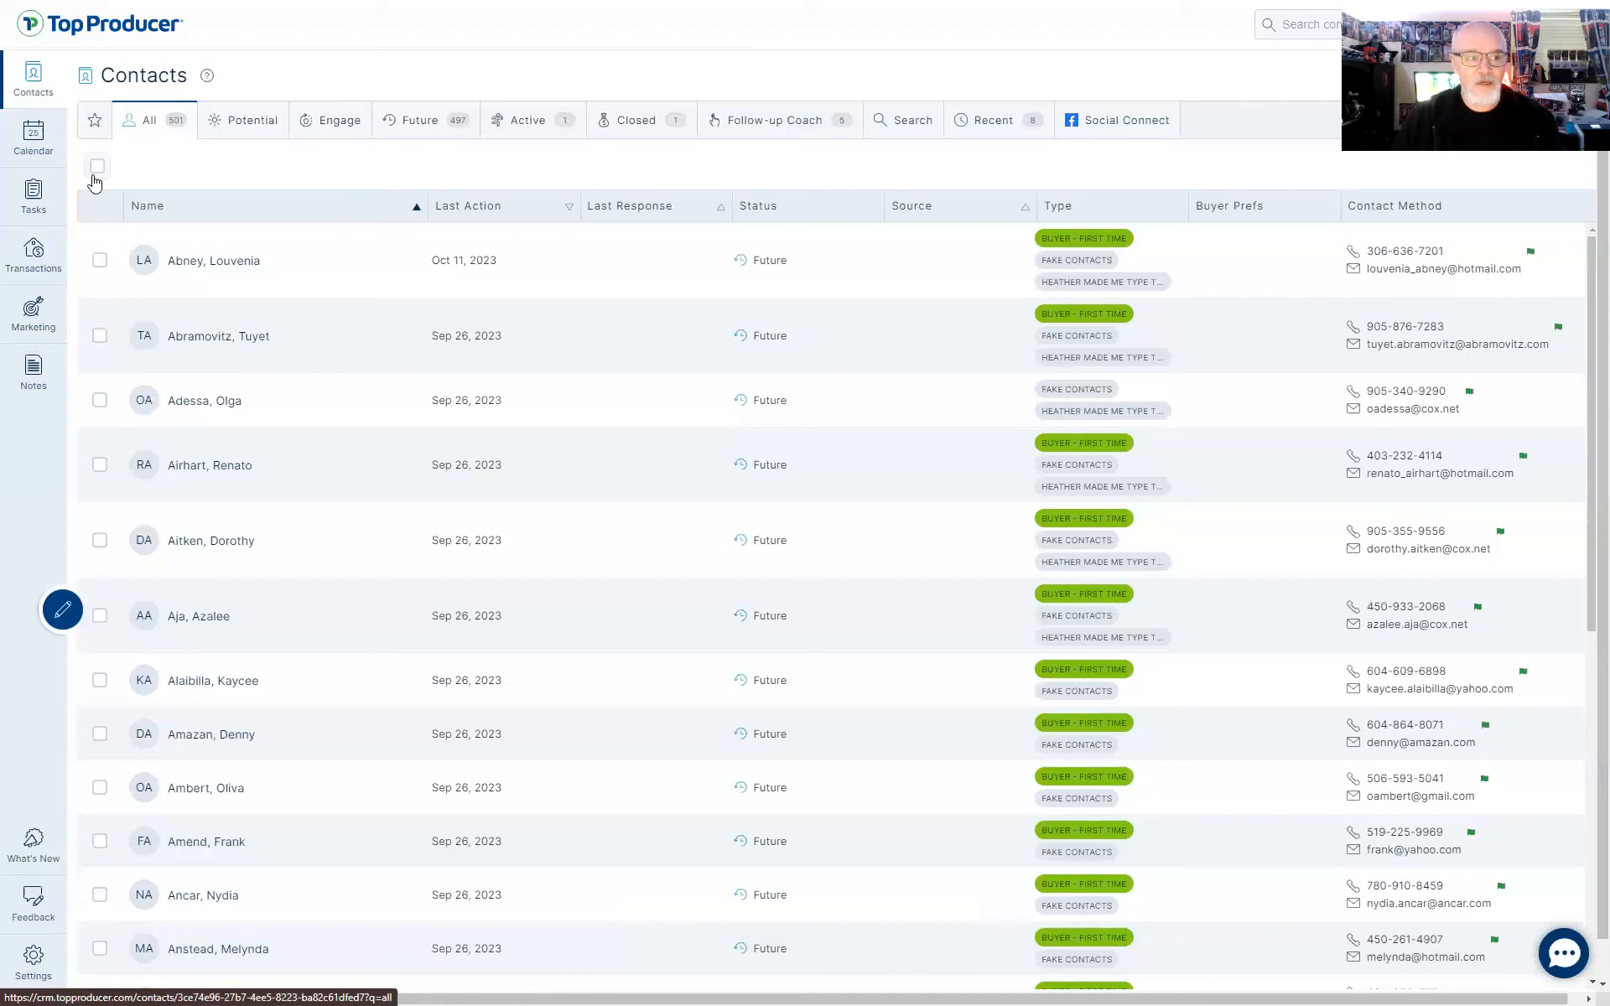
{"action": "left_click", "coordinate": [100, 337]}
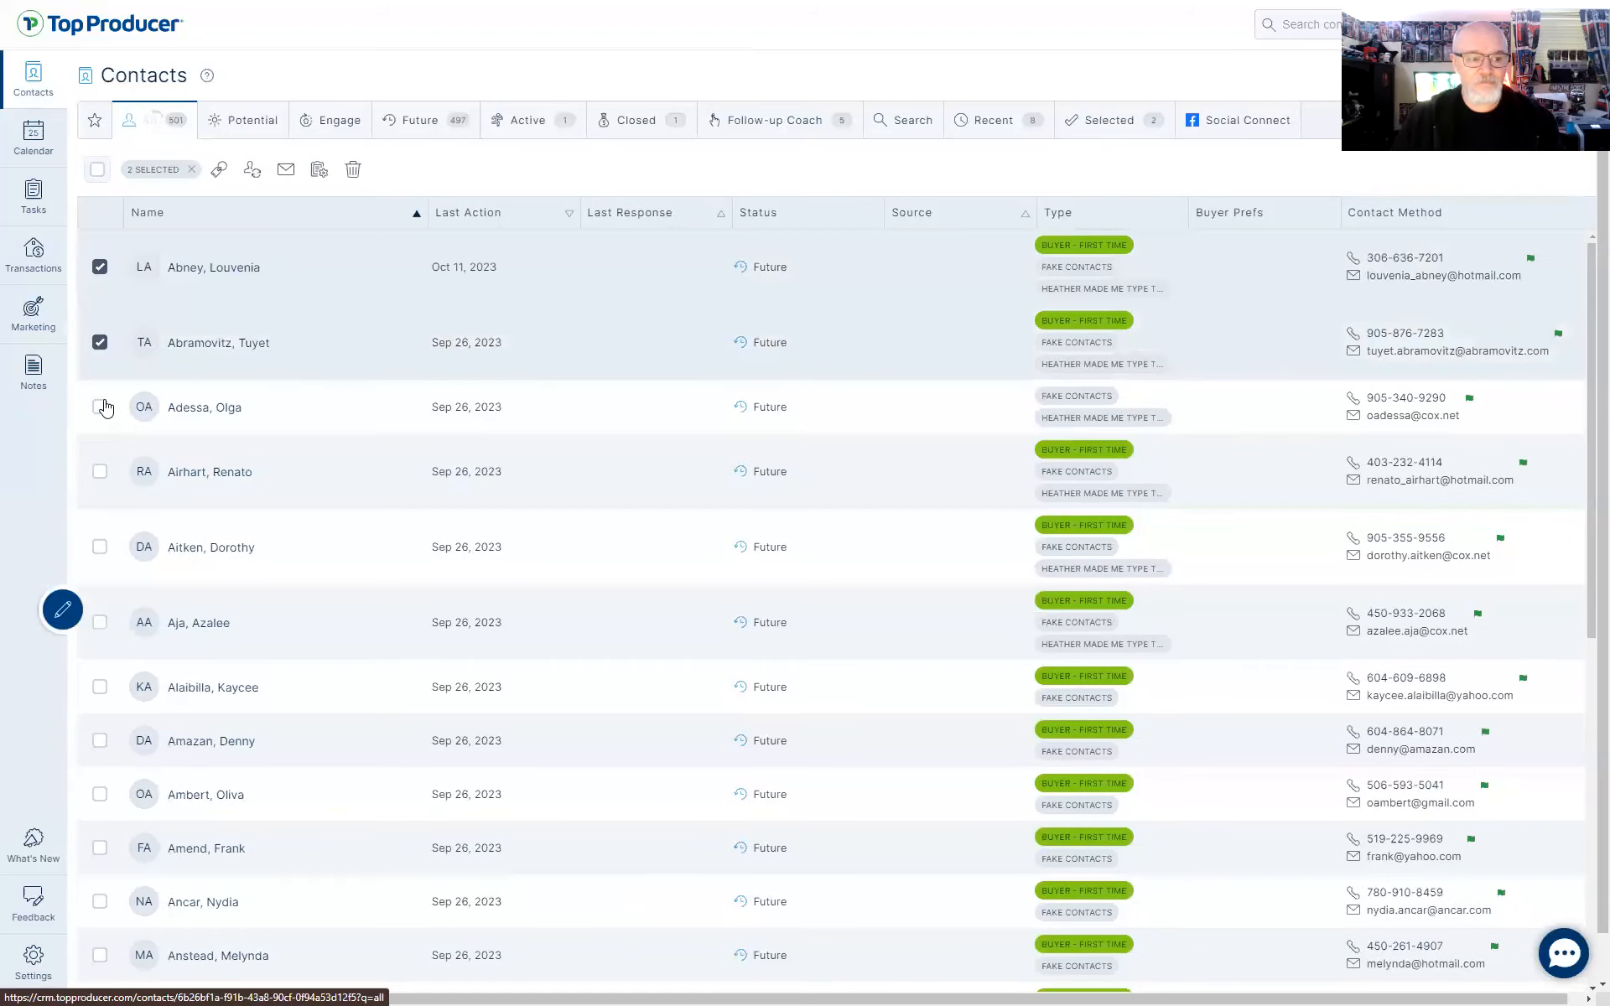
{"action": "left_click", "coordinate": [100, 400]}
{"action": "left_click", "coordinate": [103, 547]}
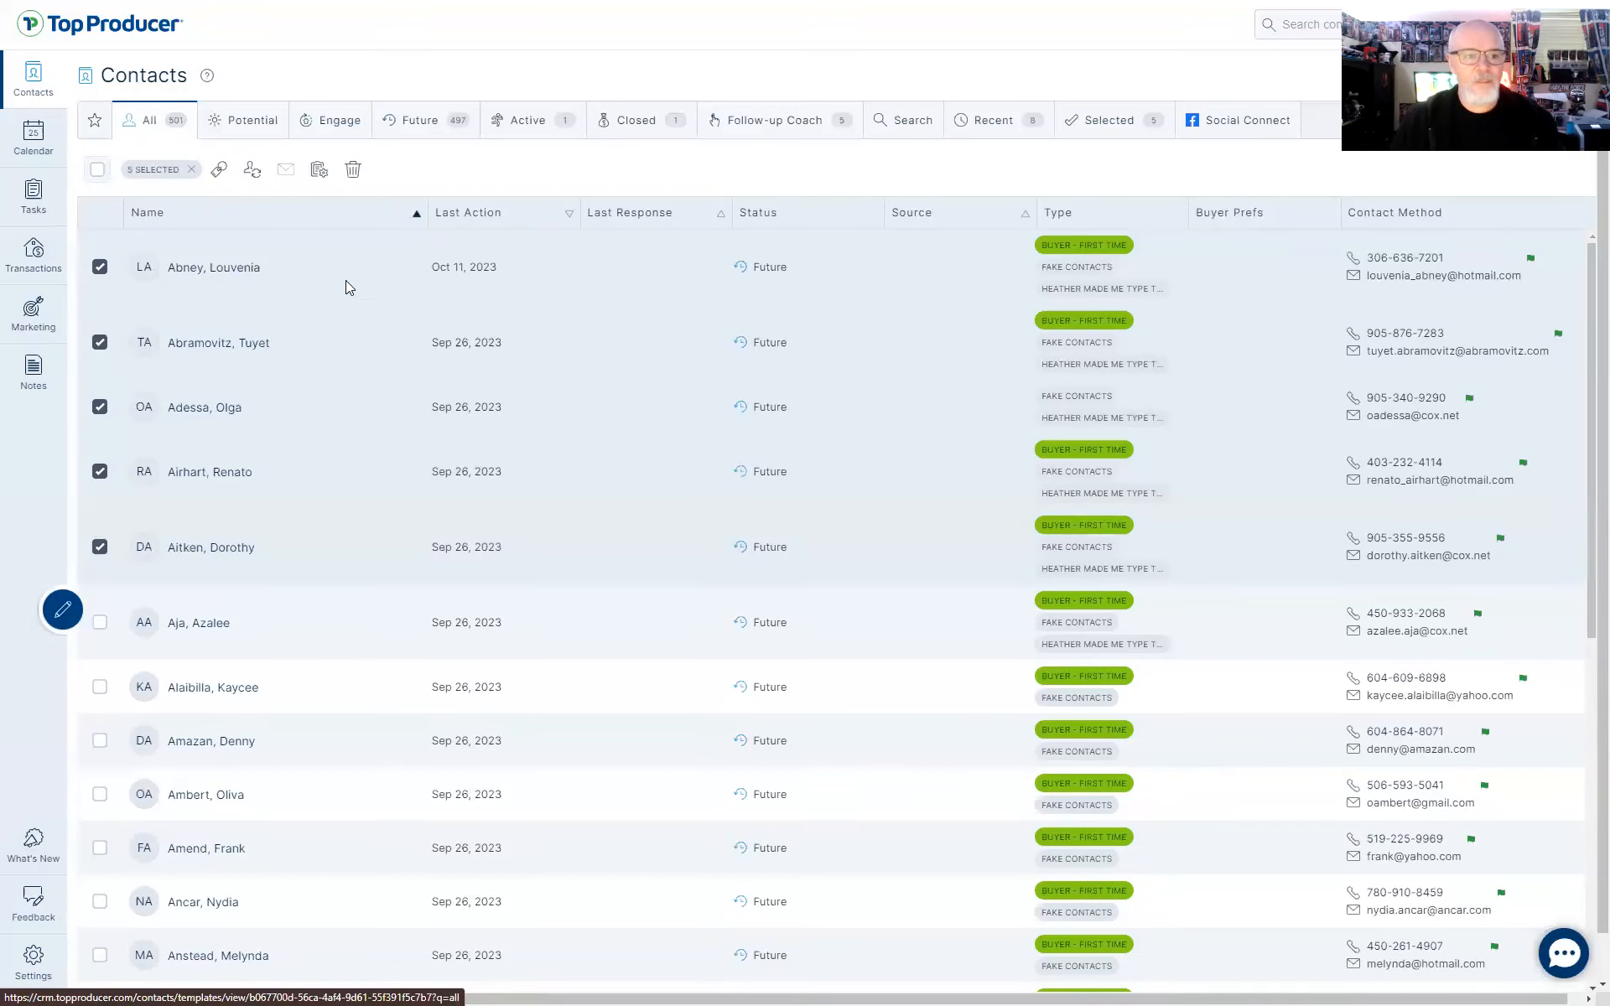
{"action": "left_click", "coordinate": [286, 169]}
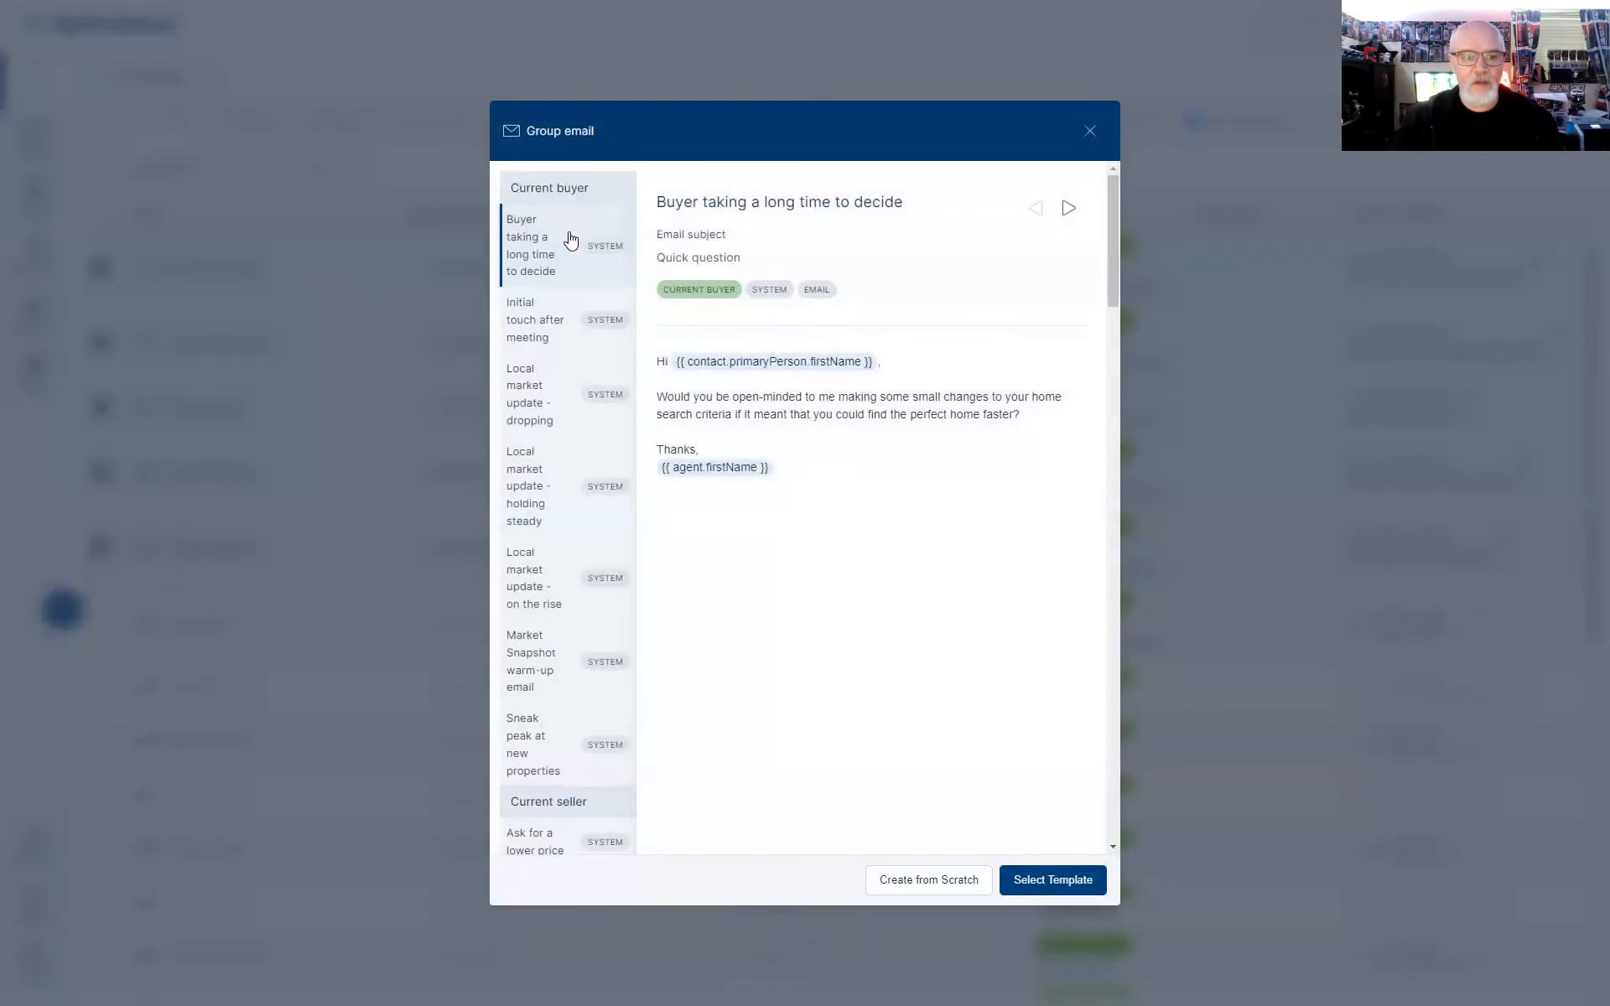
Pick the new muppet template under Other and preview the email for five recipients
{"action": "scroll", "coordinate": [577, 641], "scroll_direction": "down", "scroll_amount": 4}
{"action": "scroll", "coordinate": [577, 642], "scroll_direction": "down", "scroll_amount": 10}
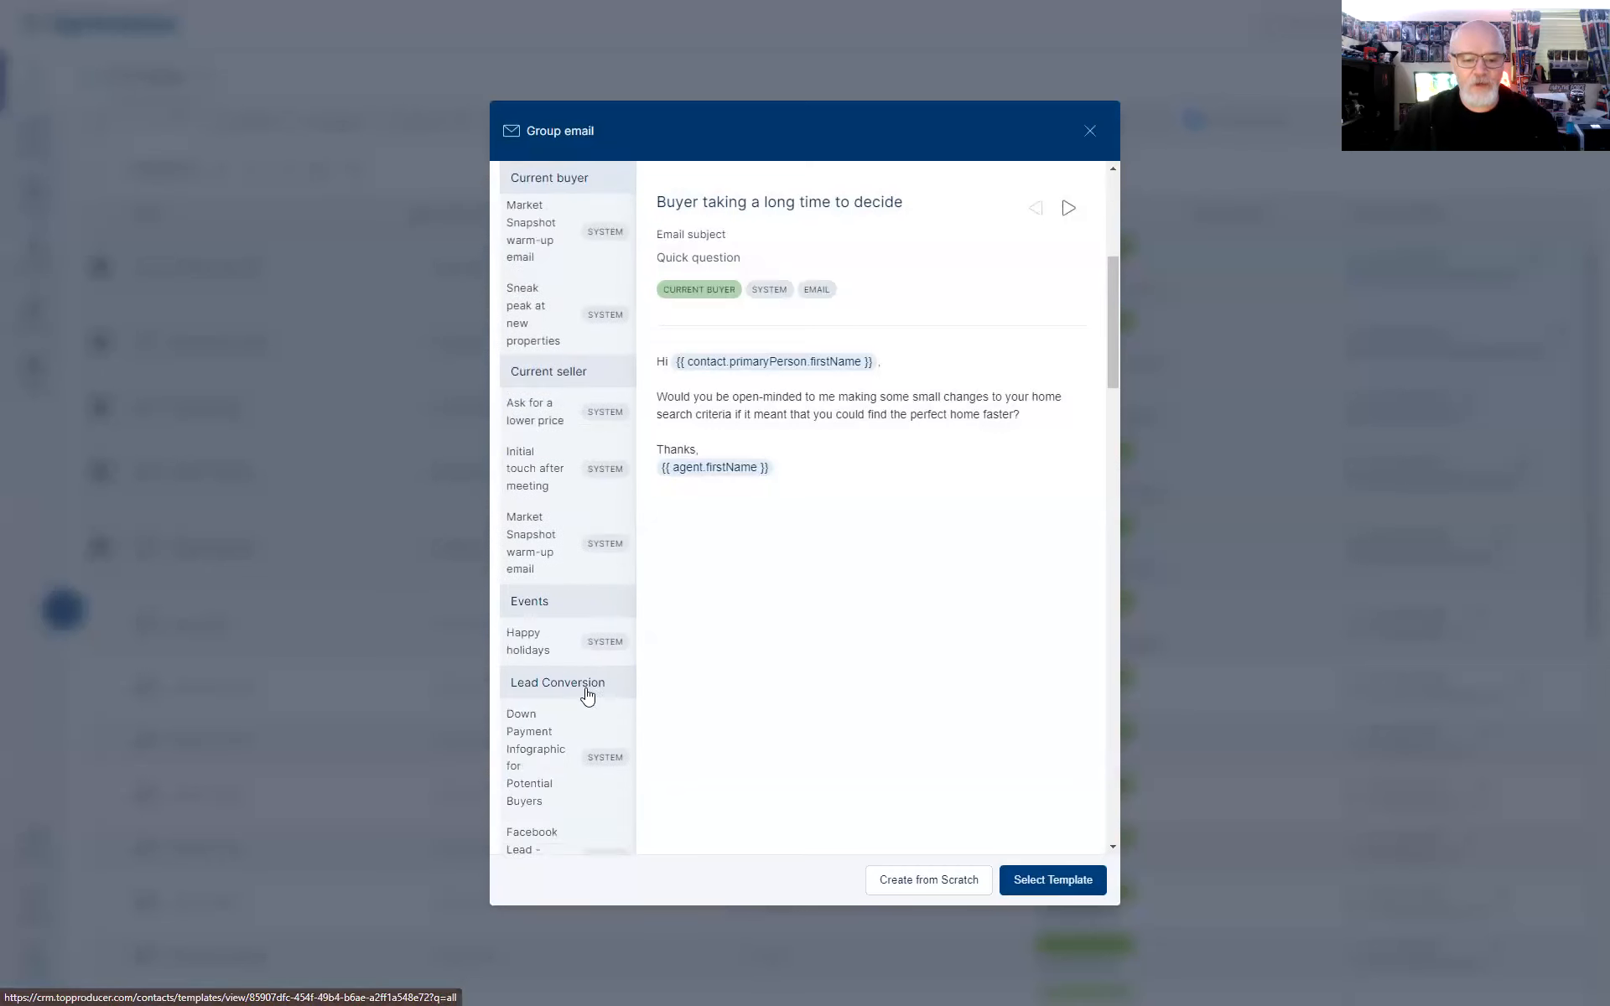
{"action": "scroll", "coordinate": [567, 686], "scroll_direction": "down", "scroll_amount": 10}
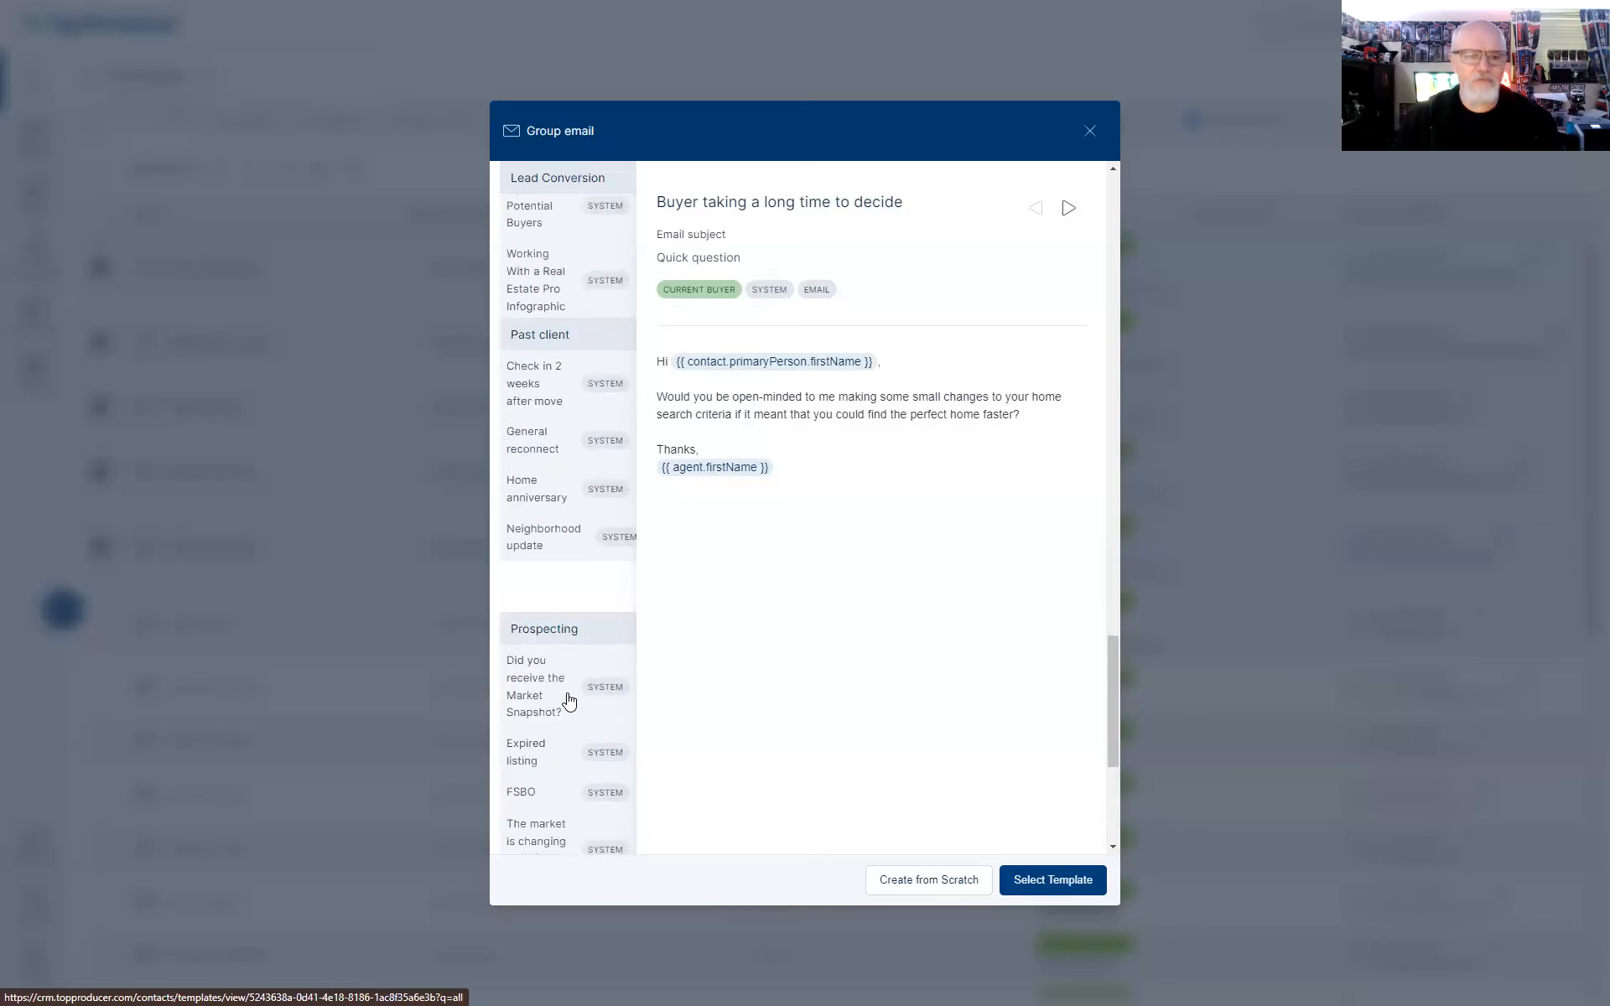
{"action": "scroll", "coordinate": [567, 700], "scroll_direction": "down", "scroll_amount": 5}
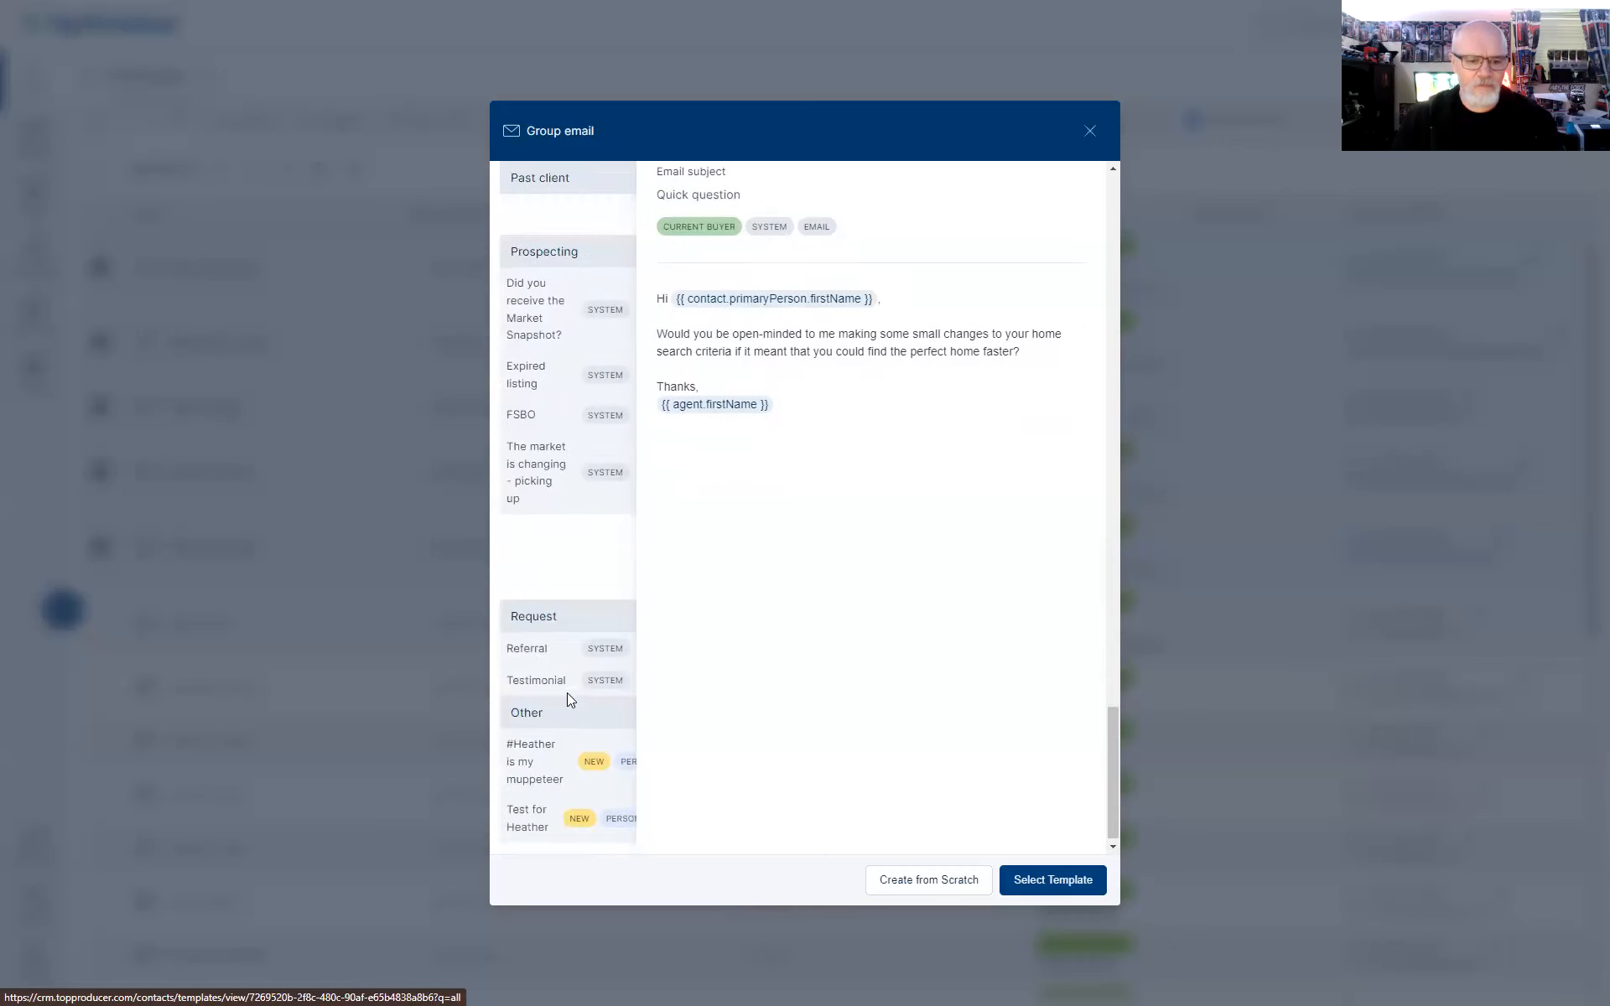
{"action": "left_click", "coordinate": [536, 761]}
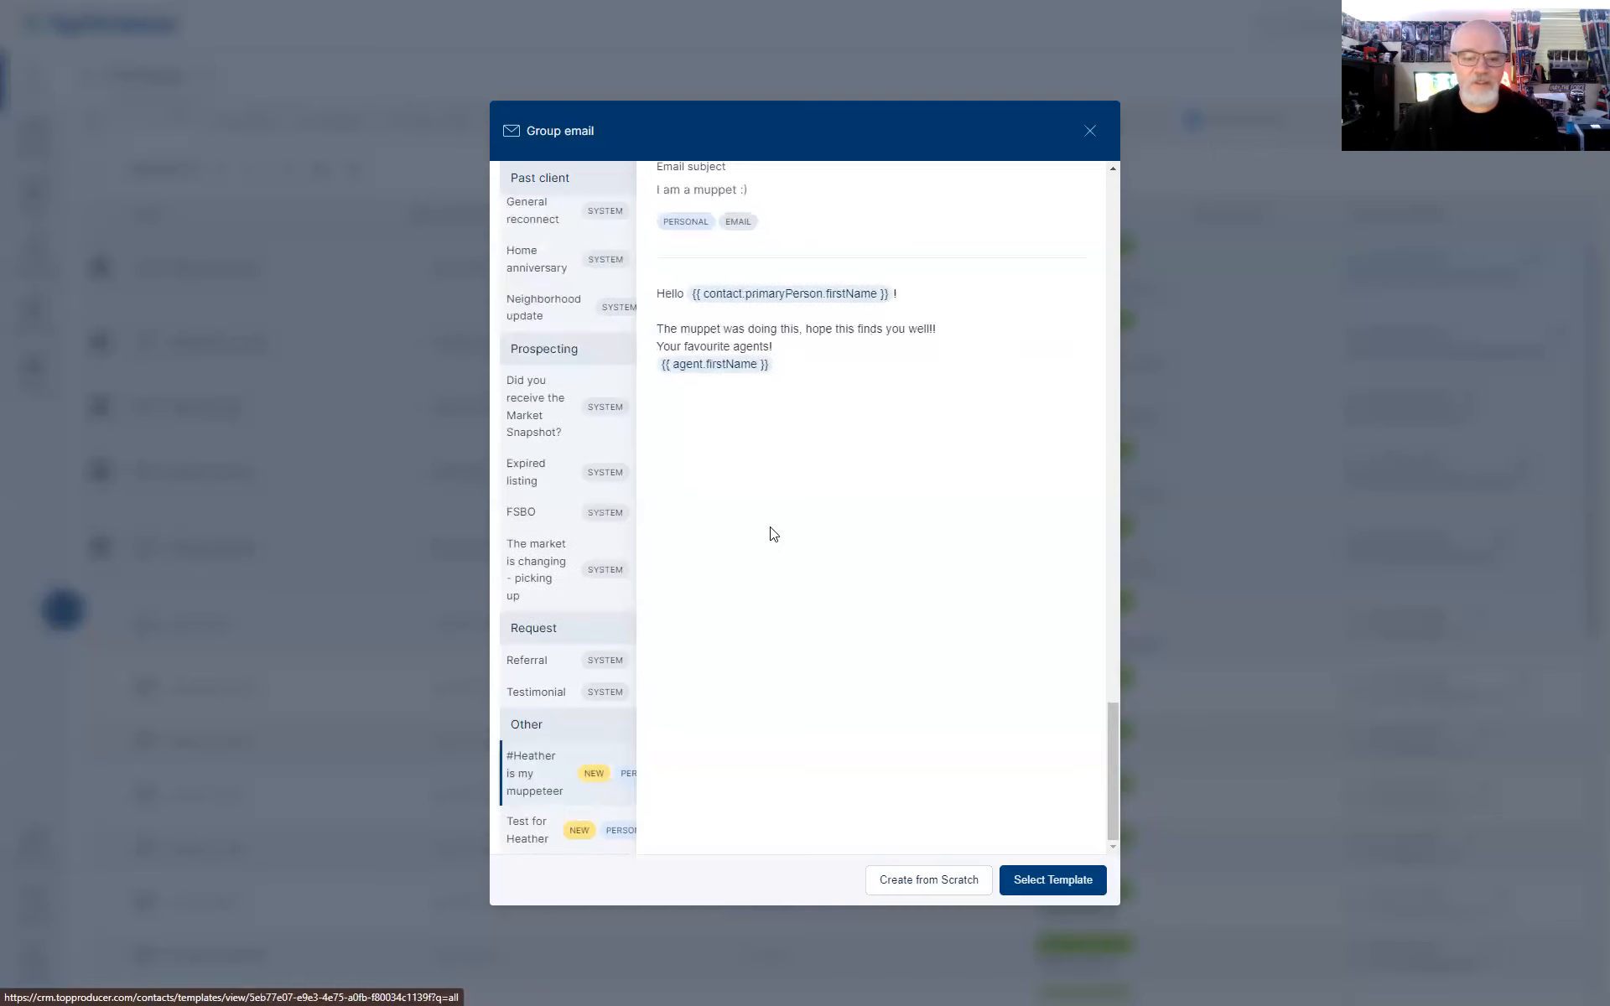
{"action": "left_click", "coordinate": [1047, 889]}
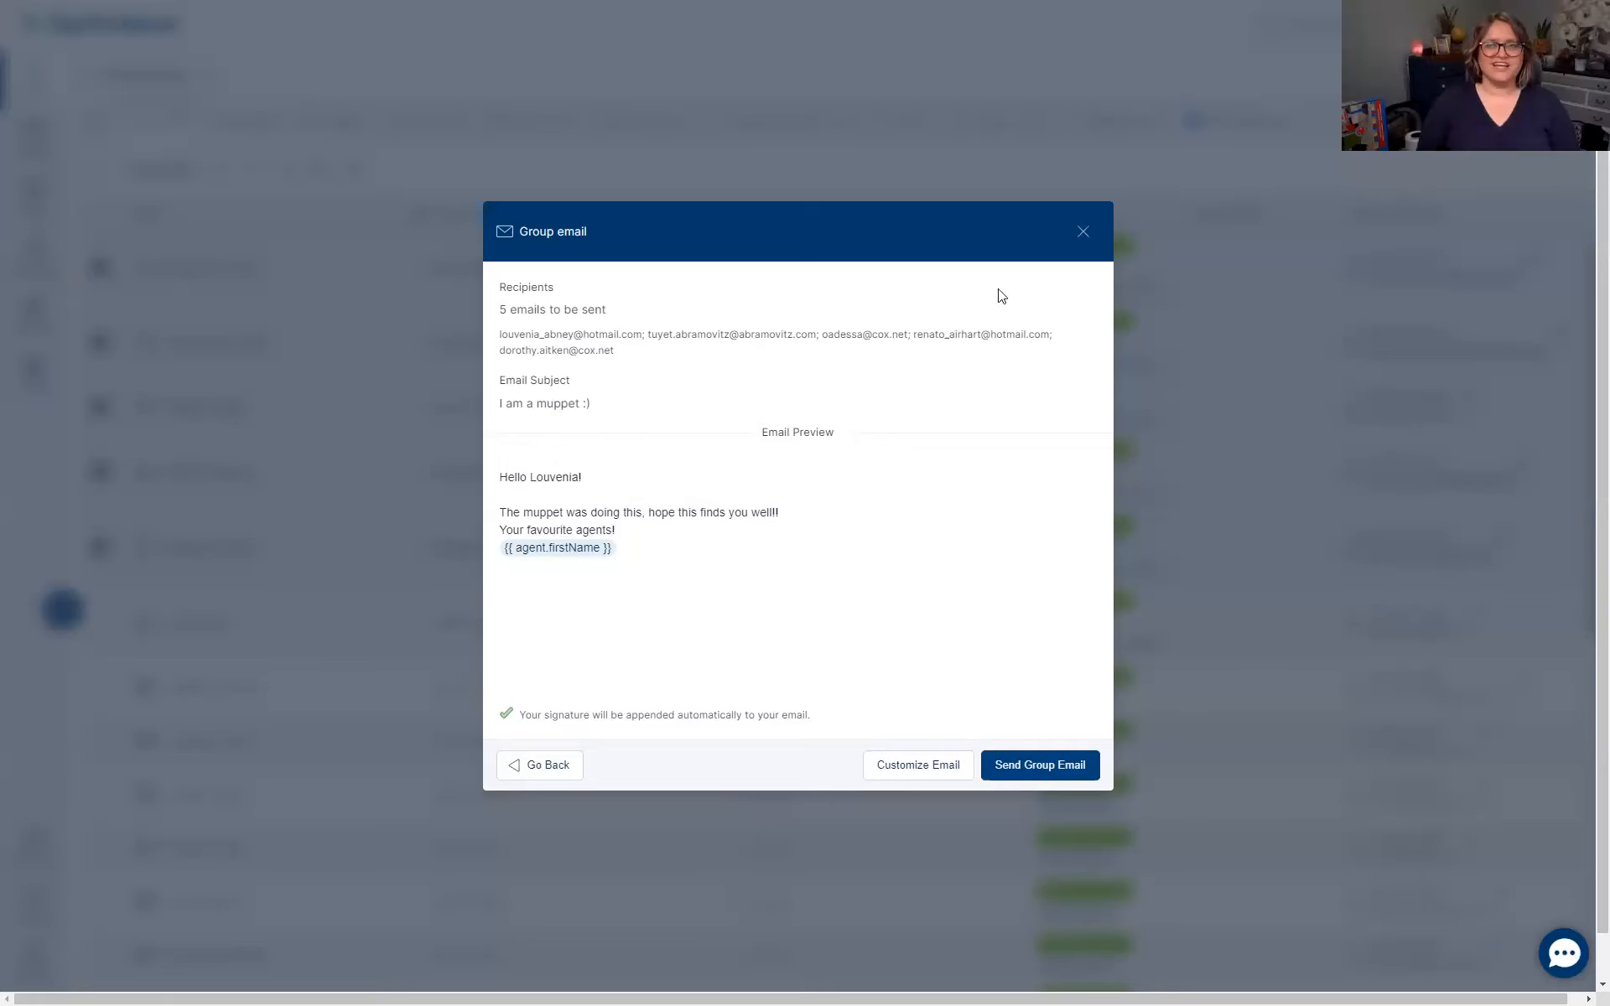
Discard the group email, save a new Display First Name in My Information, then return to Contacts
{"action": "left_click", "coordinate": [1082, 233]}
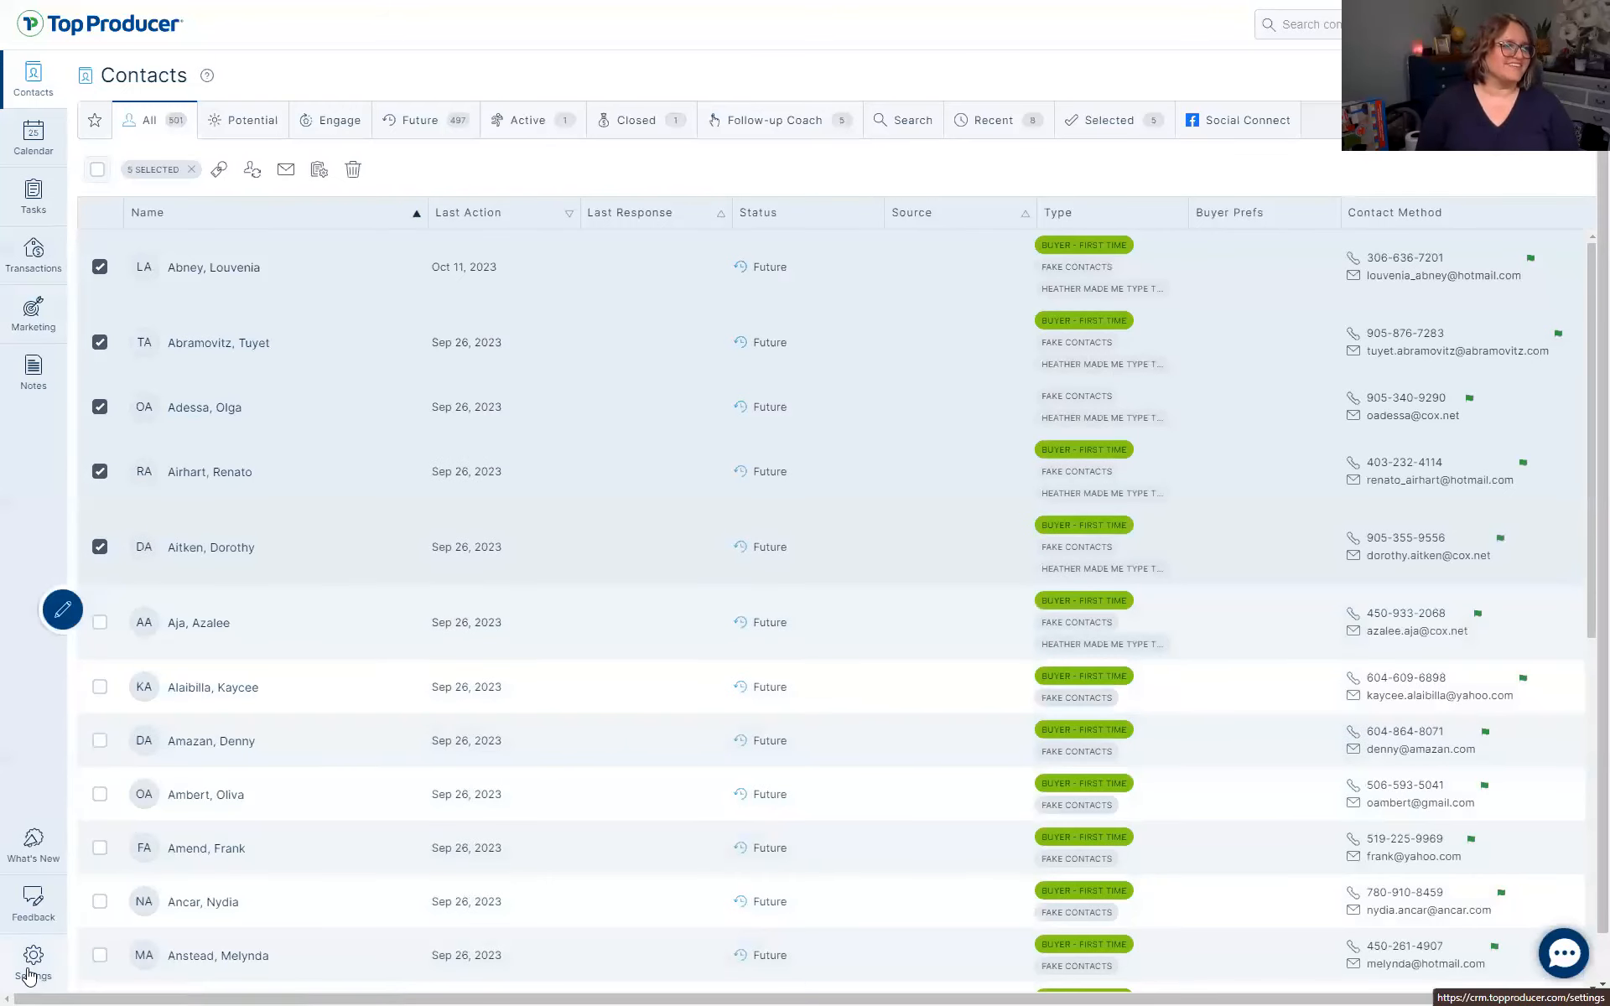
{"action": "left_click", "coordinate": [31, 964]}
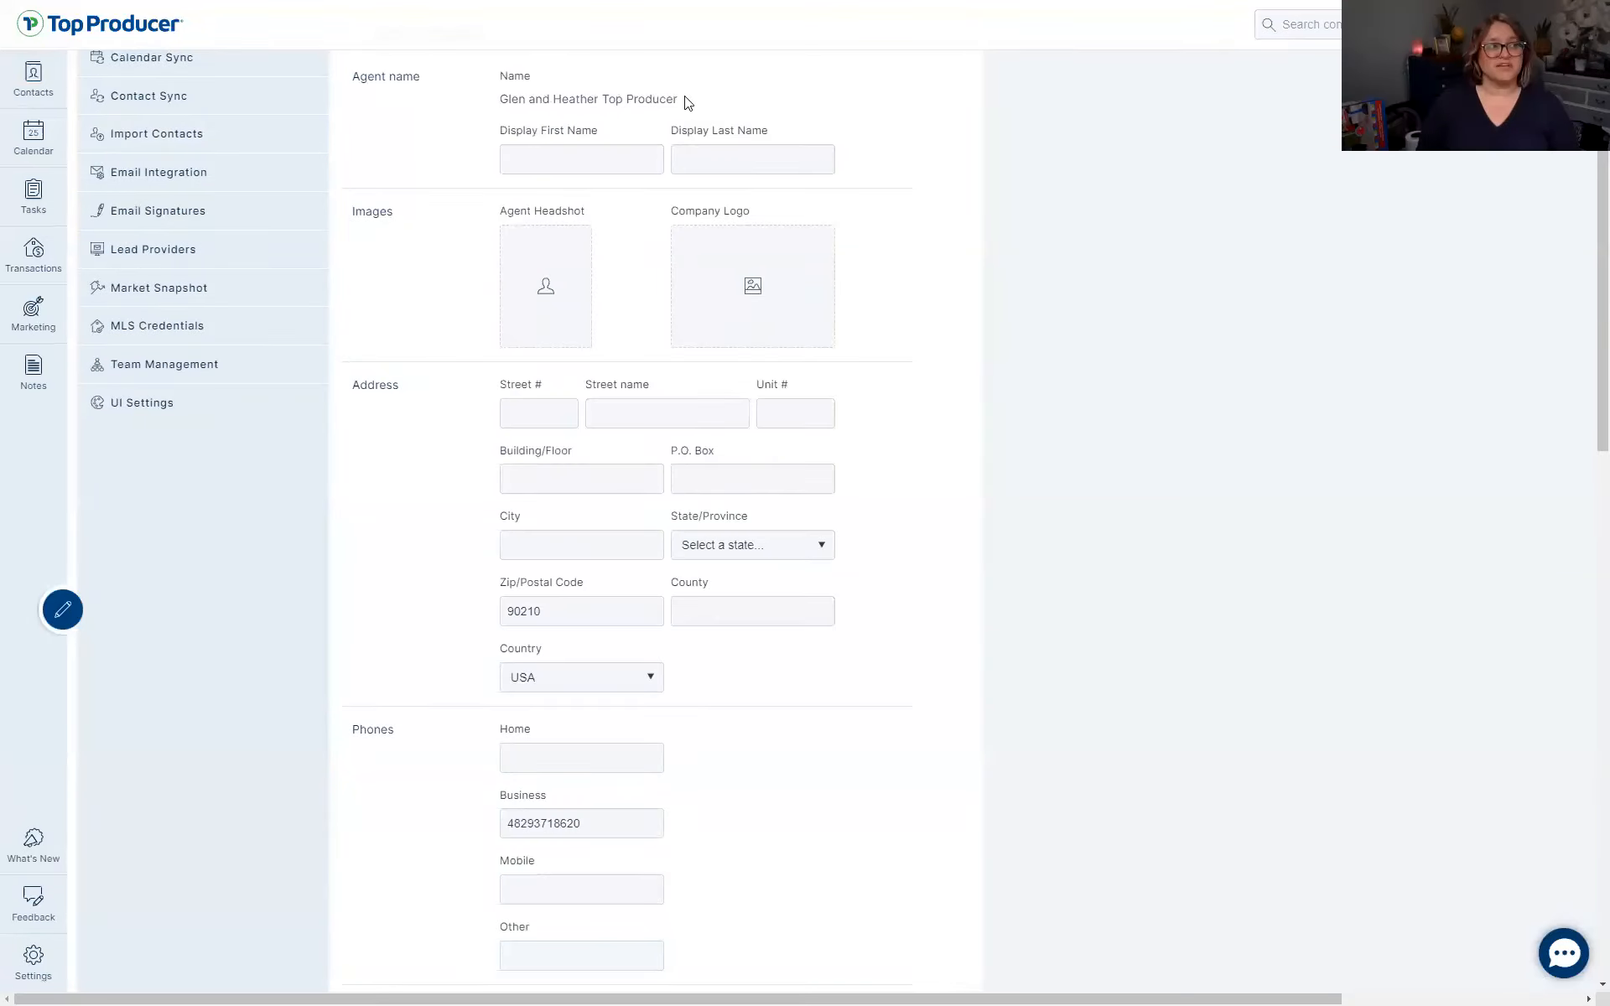
{"action": "left_click", "coordinate": [544, 159]}
{"action": "type", "text": "Heather and Glen"}
{"action": "scroll", "coordinate": [1038, 422], "scroll_direction": "down", "scroll_amount": 15}
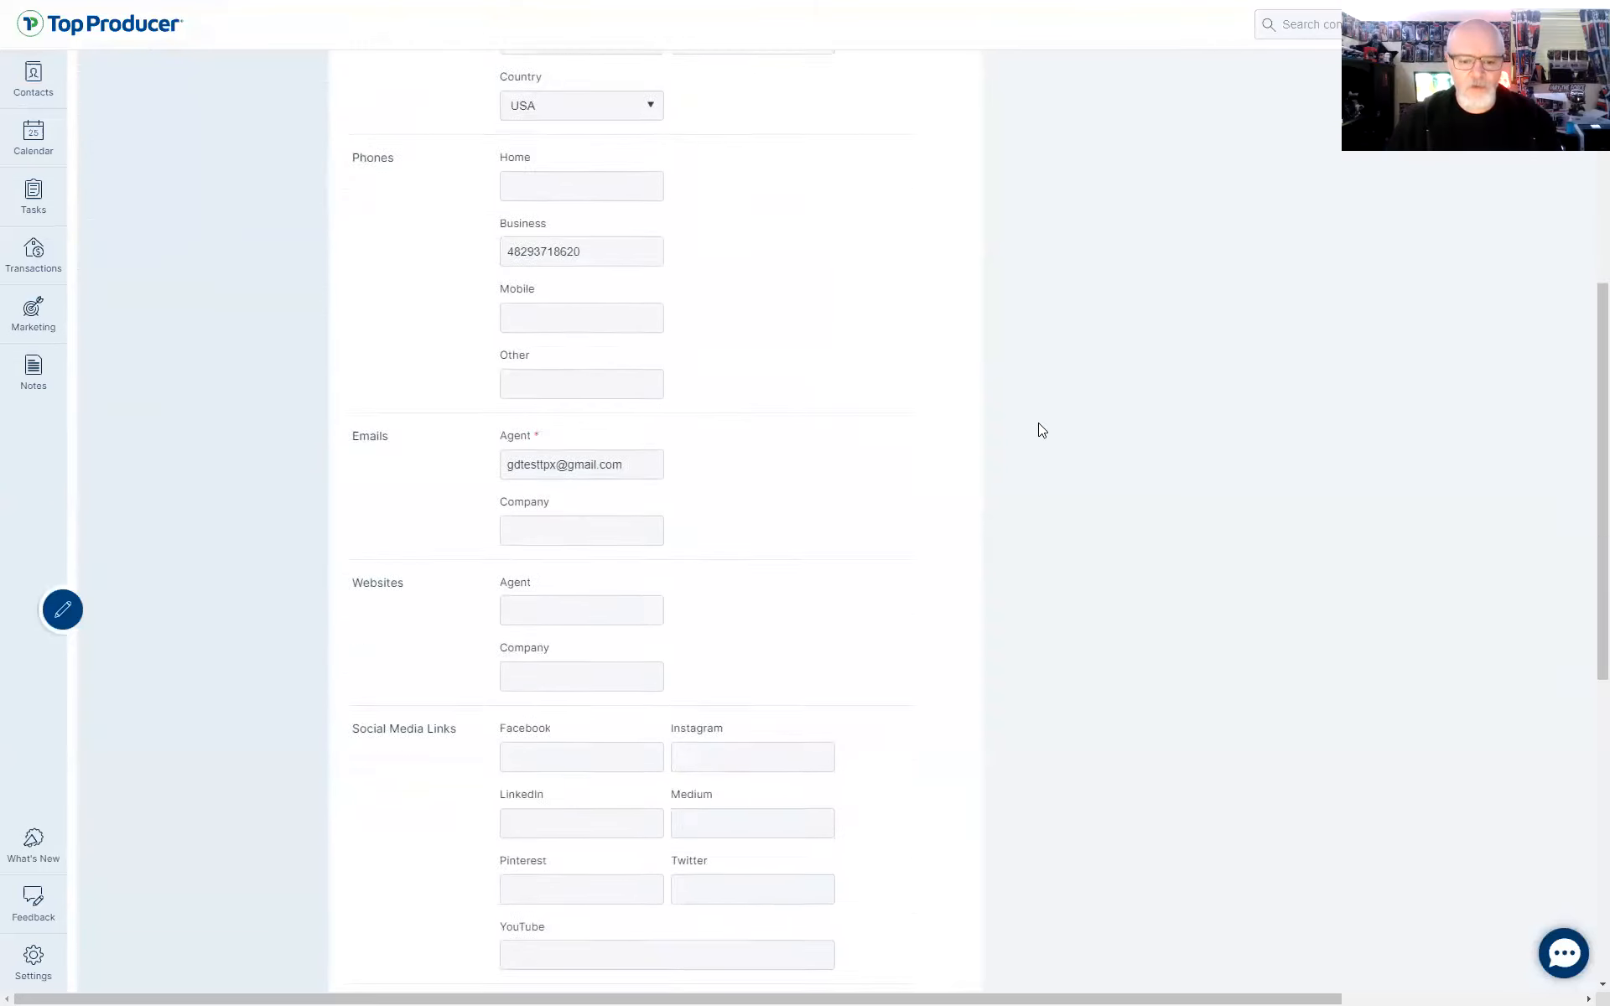
{"action": "left_click", "coordinate": [1527, 929]}
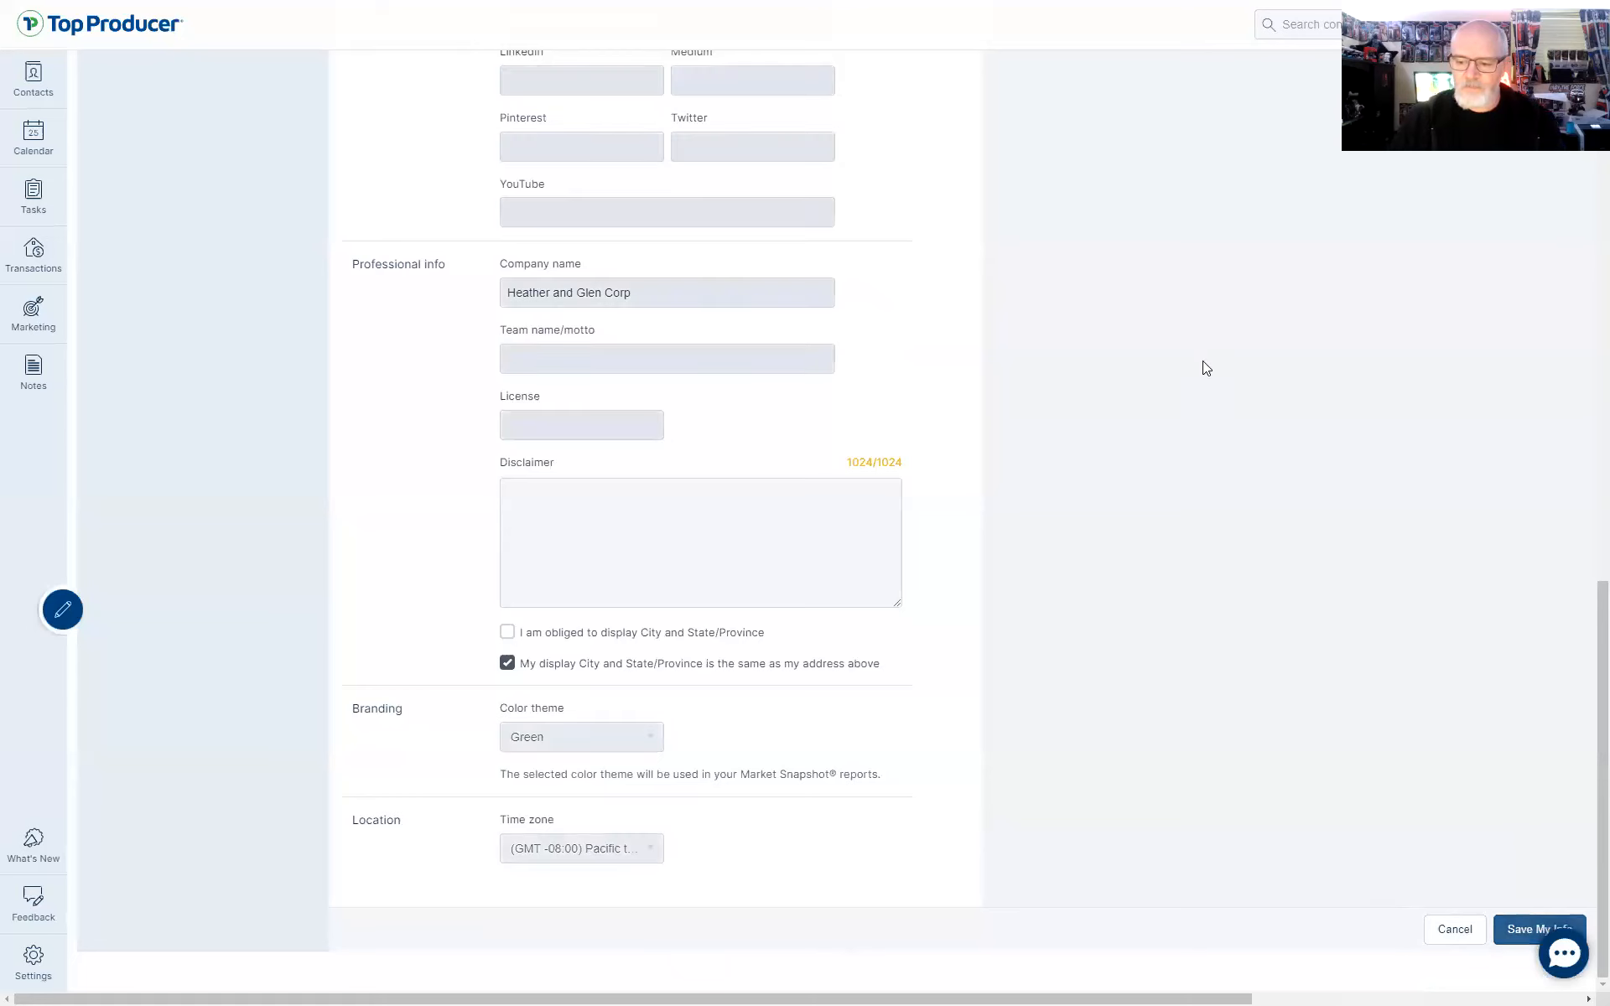
{"action": "left_click", "coordinate": [34, 80]}
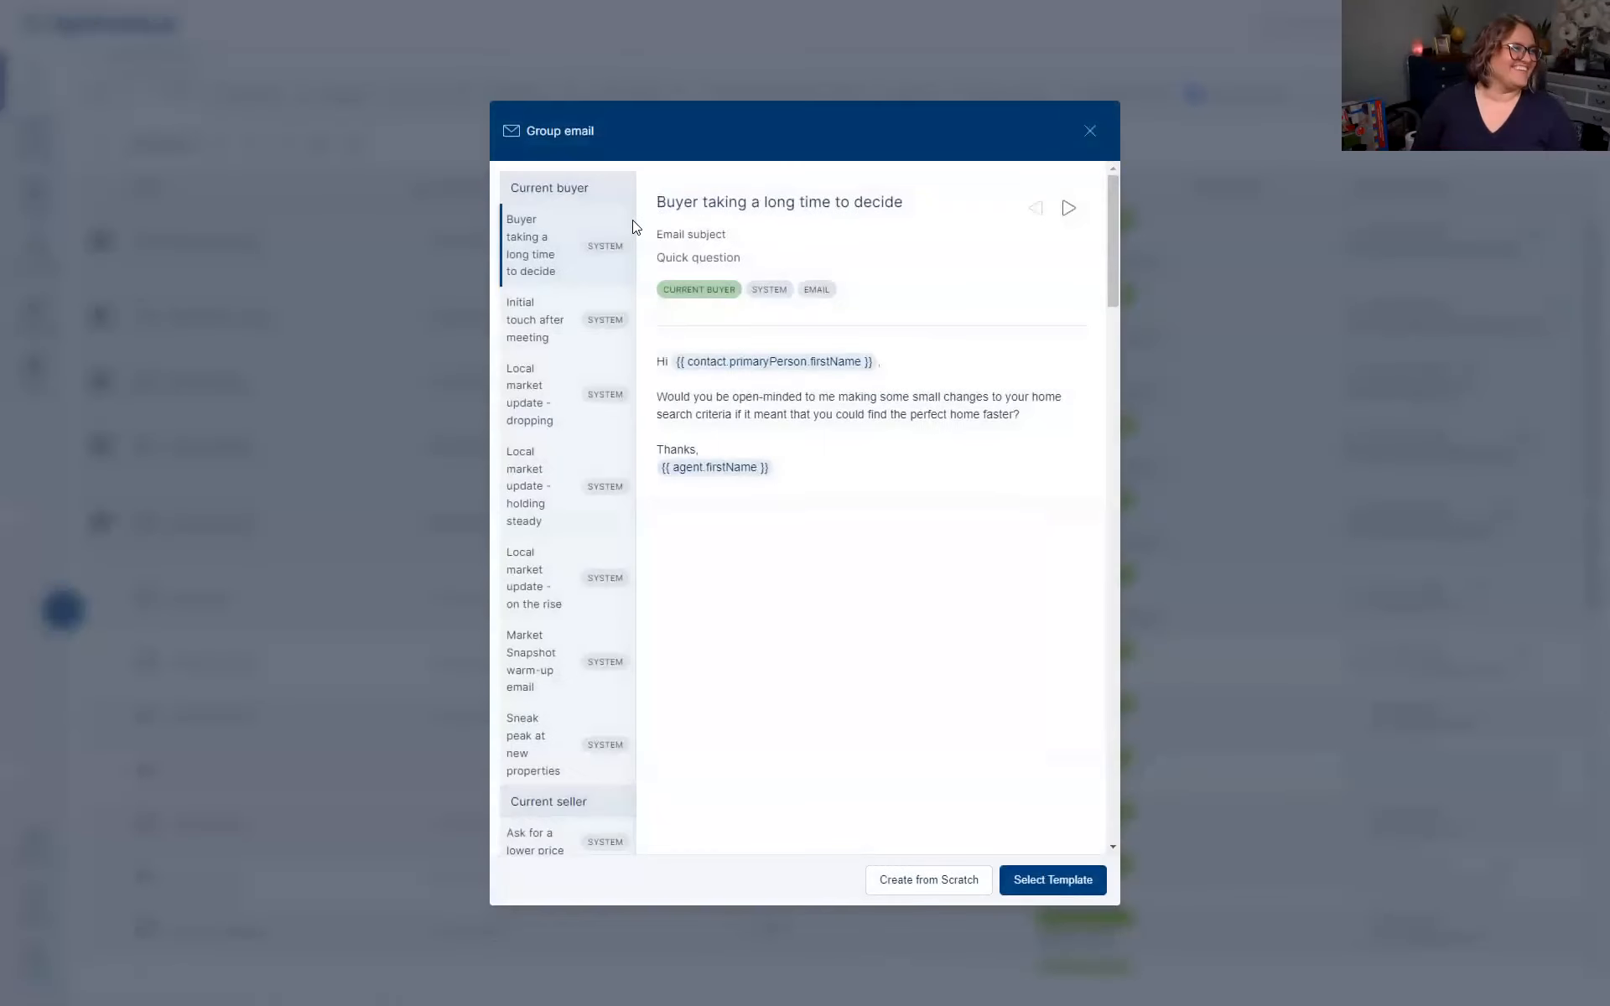
Re-preview the group email with the muppet template, close it, and open the account menu
{"action": "scroll", "coordinate": [554, 630], "scroll_direction": "down", "scroll_amount": 5}
{"action": "scroll", "coordinate": [554, 630], "scroll_direction": "down", "scroll_amount": 15}
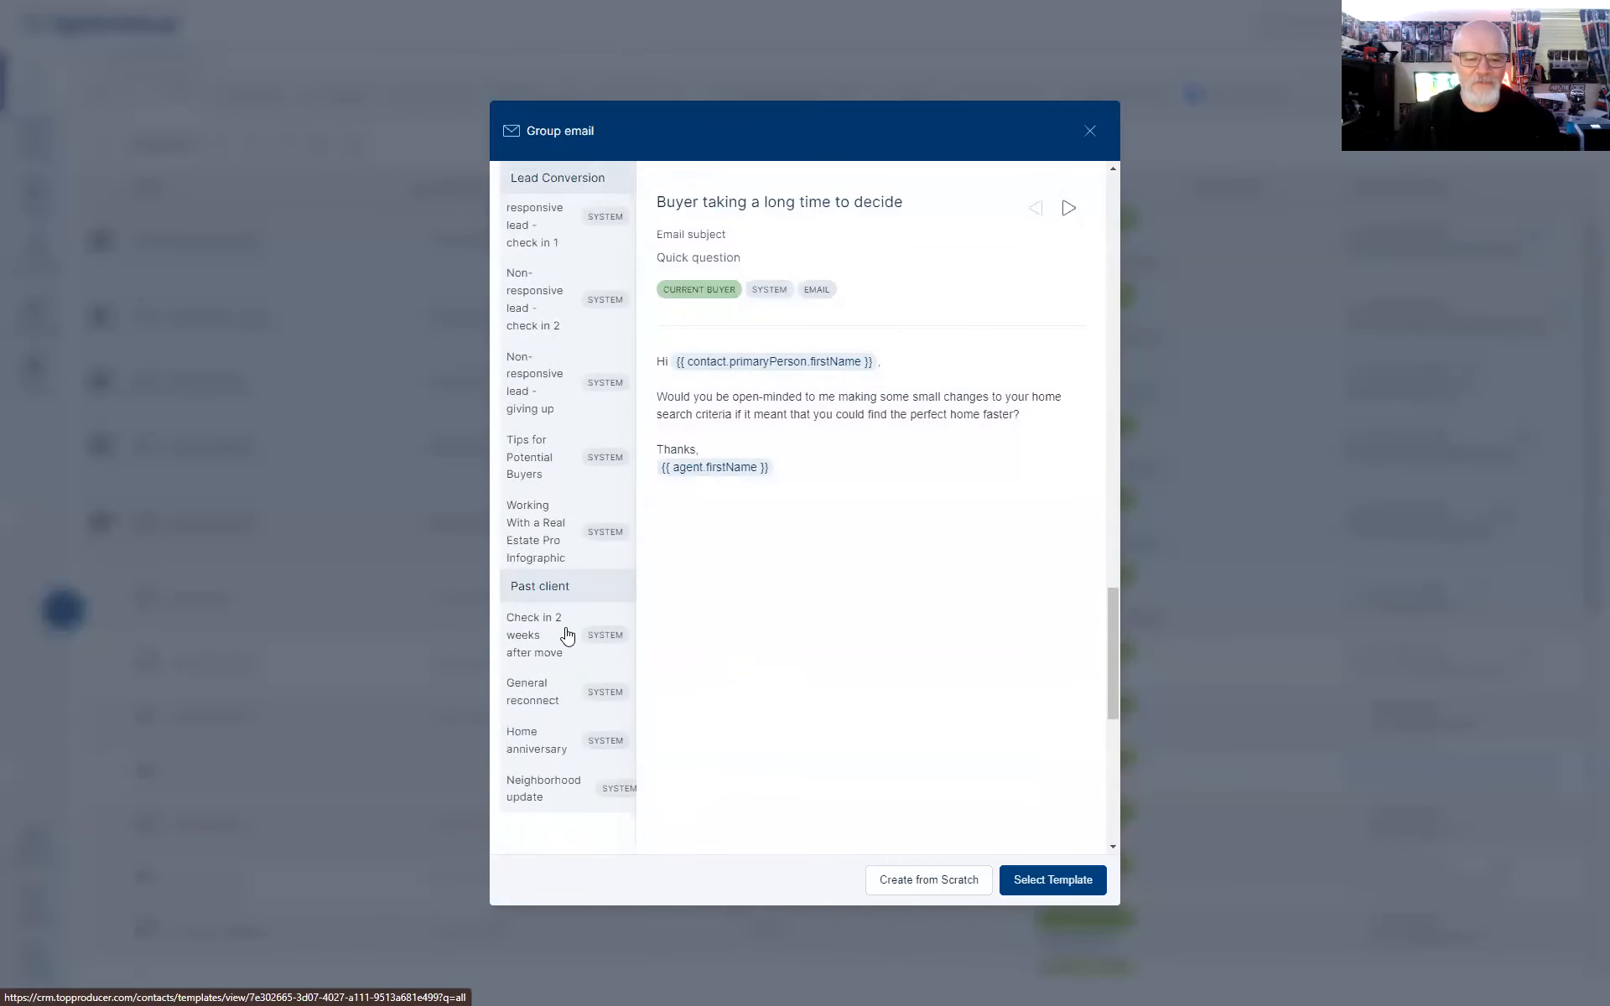
{"action": "left_click", "coordinate": [546, 780]}
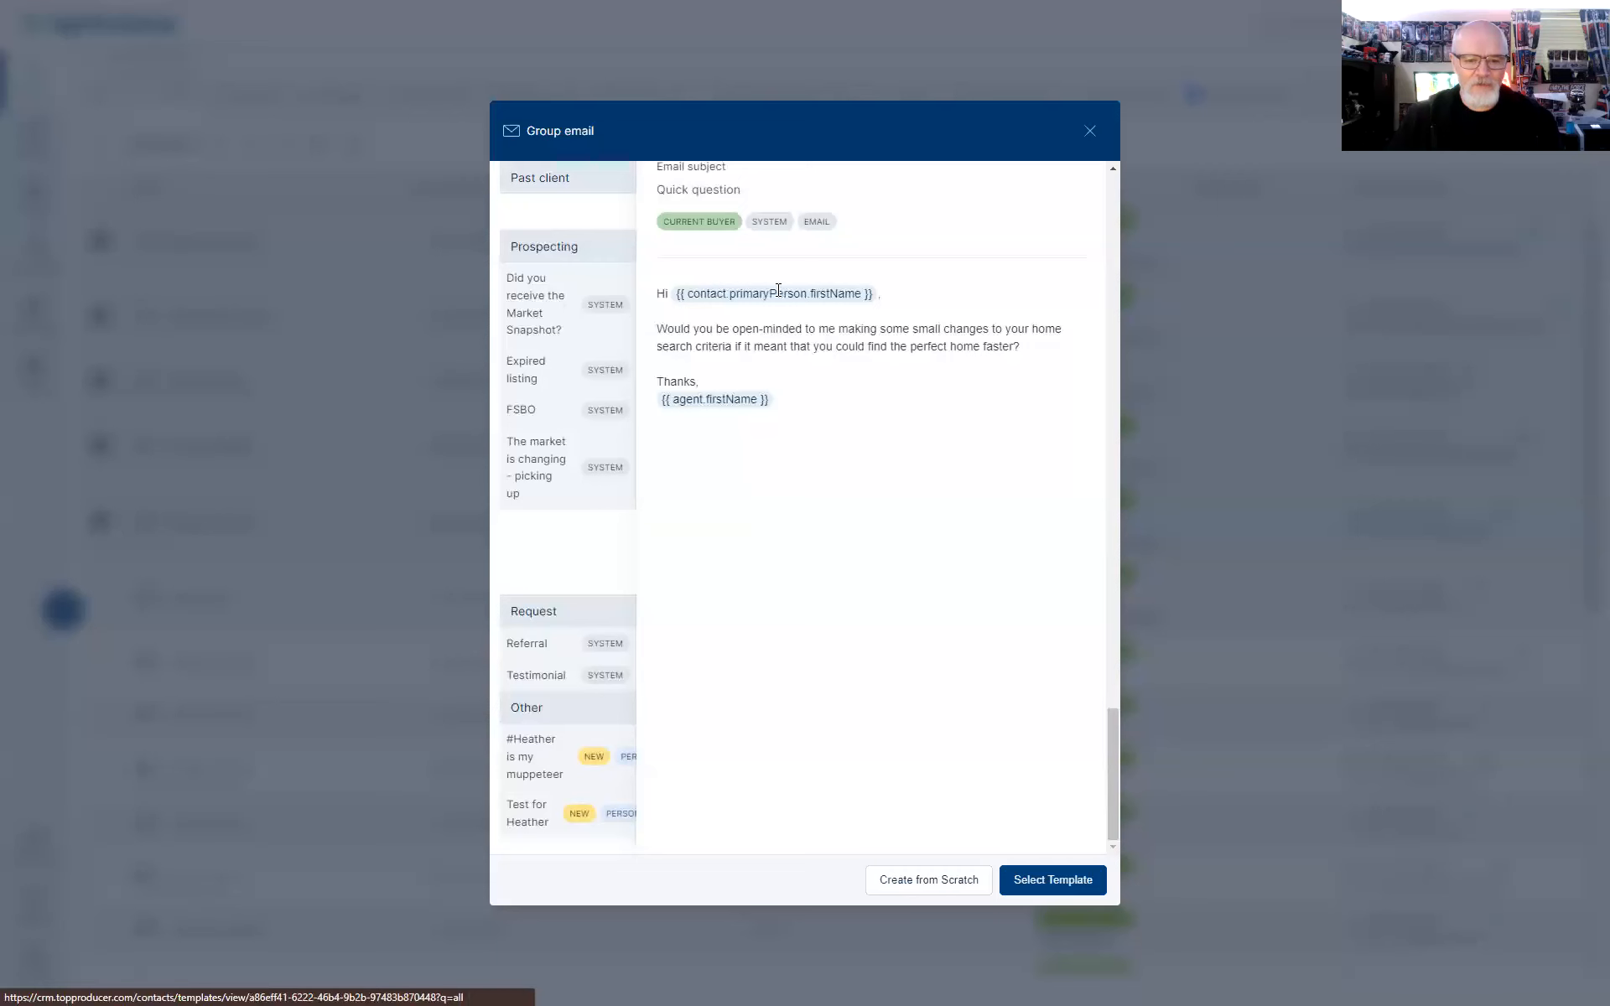
{"action": "left_click", "coordinate": [1051, 880]}
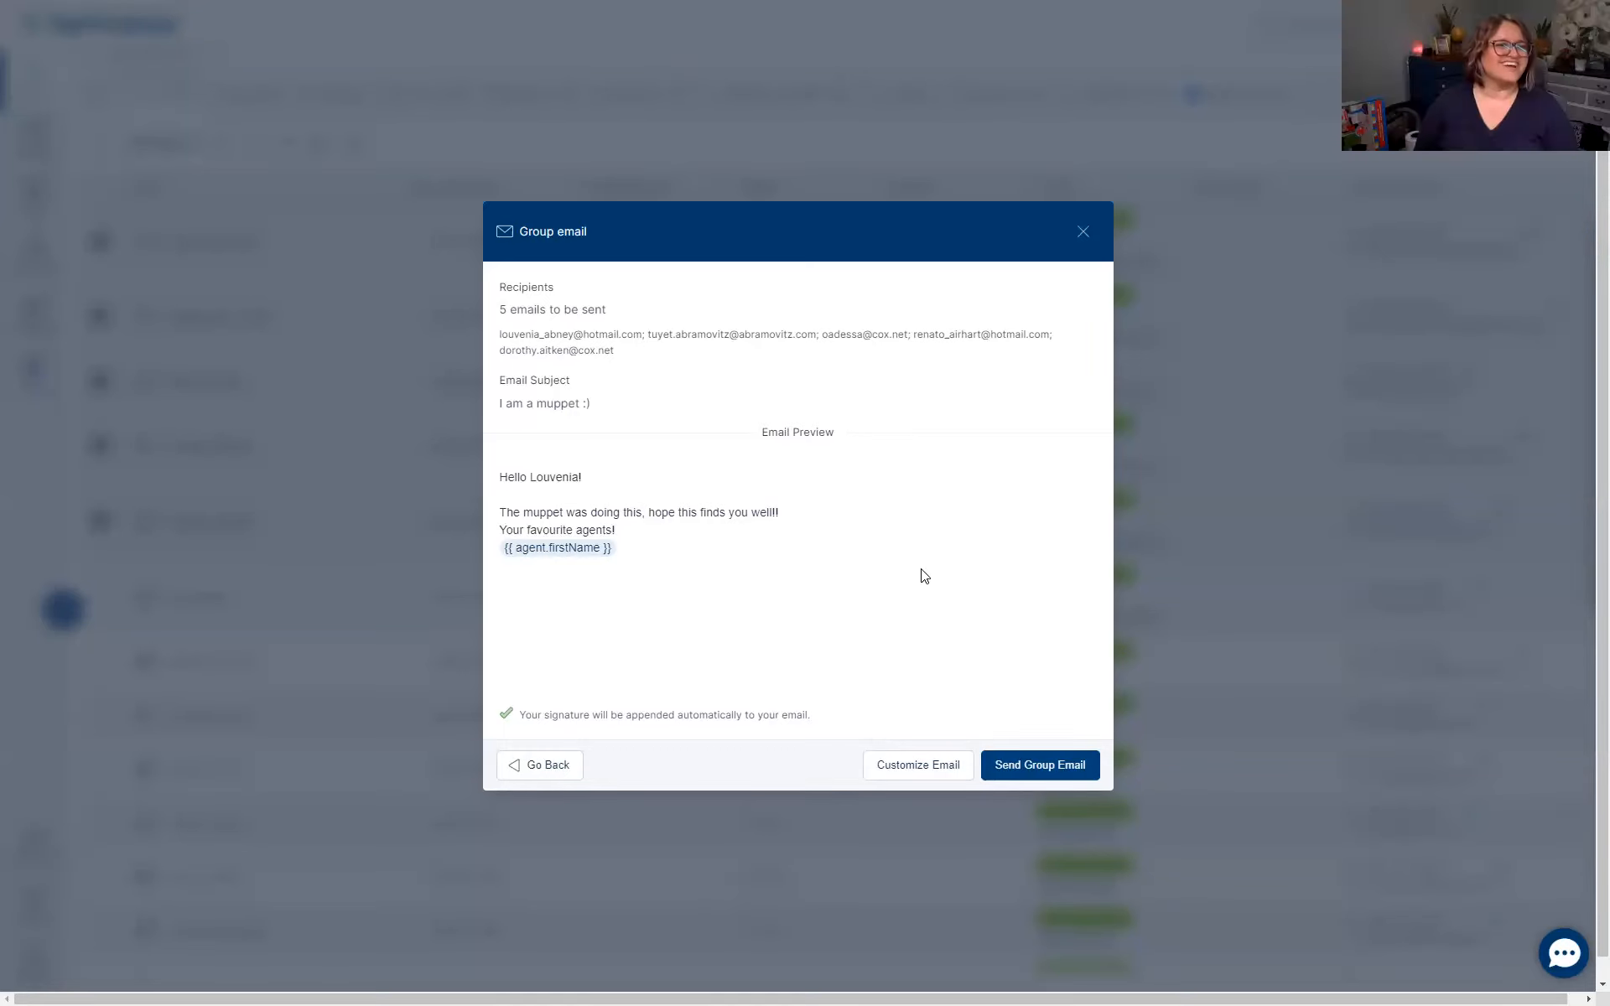
{"action": "left_click", "coordinate": [1083, 232]}
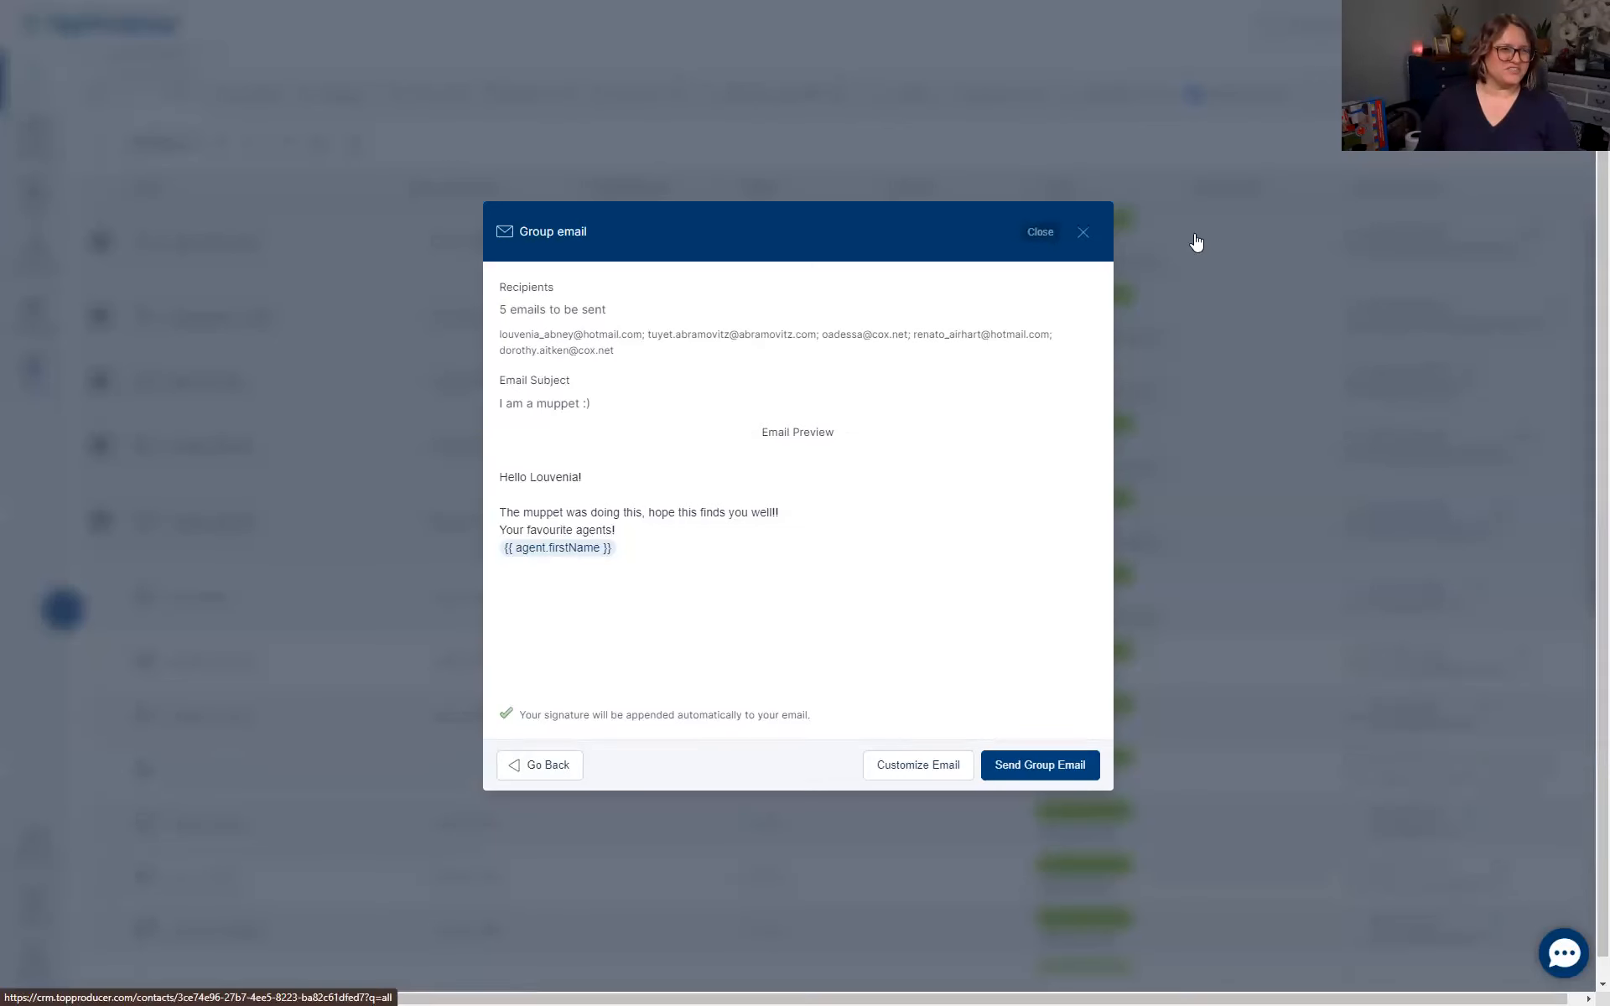
{"action": "left_click", "coordinate": [1576, 25]}
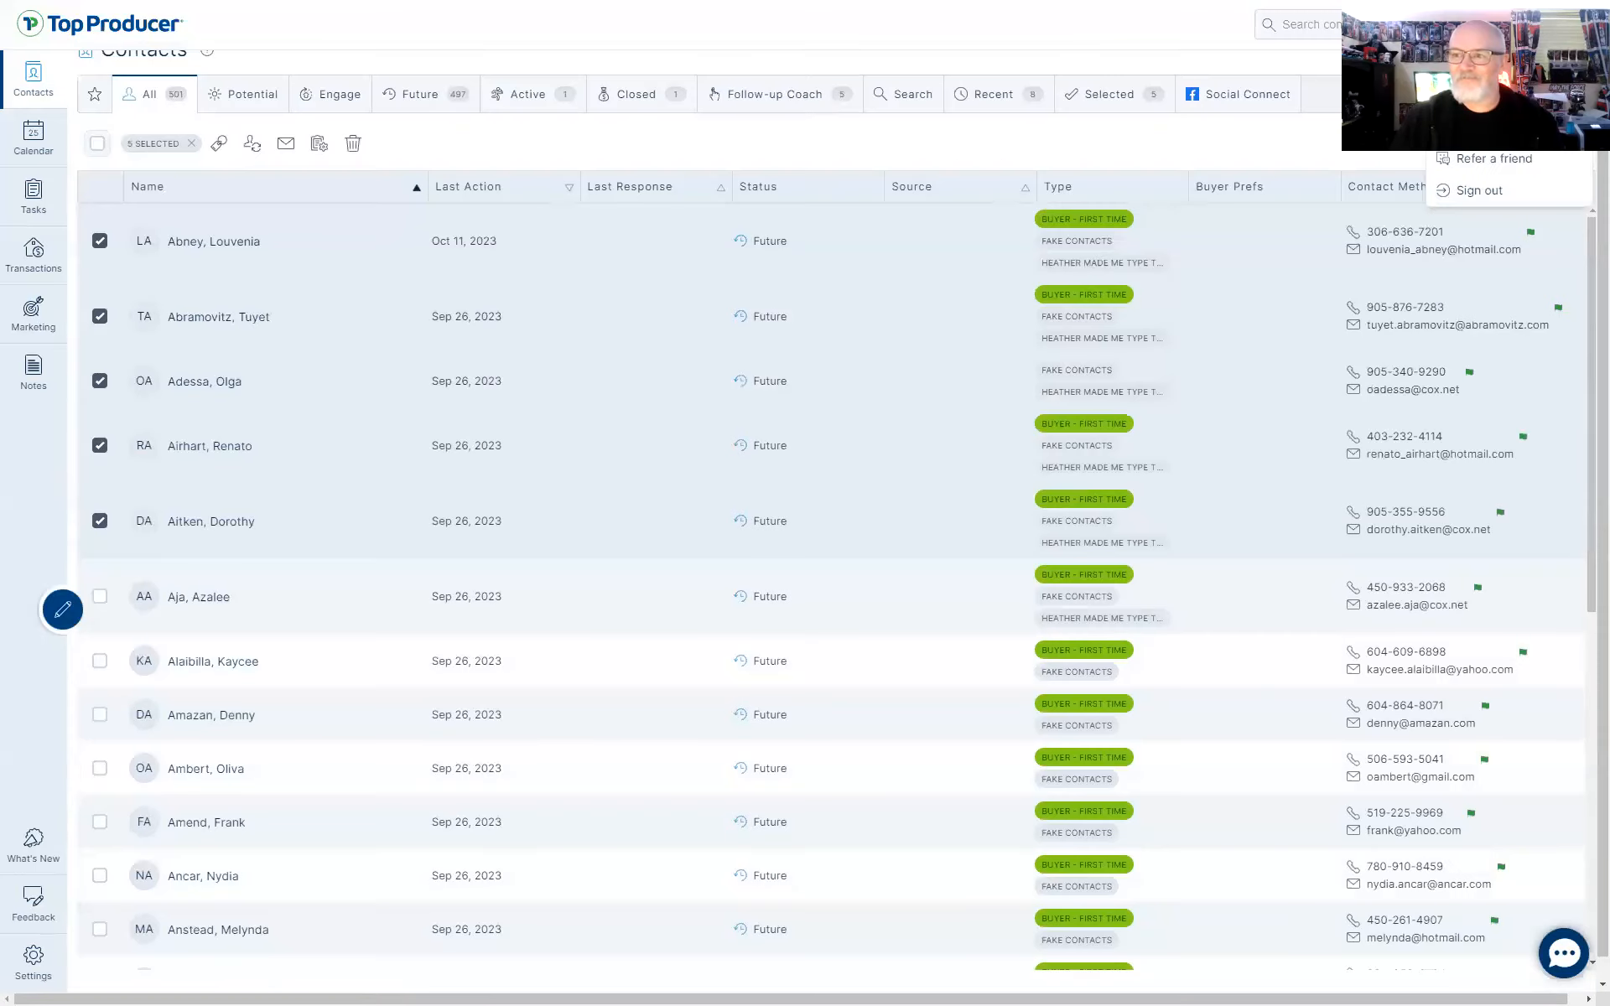
Sign out, then sign back in with a saved test username and its password
{"action": "left_click", "coordinate": [1501, 198]}
{"action": "left_click", "coordinate": [349, 436]}
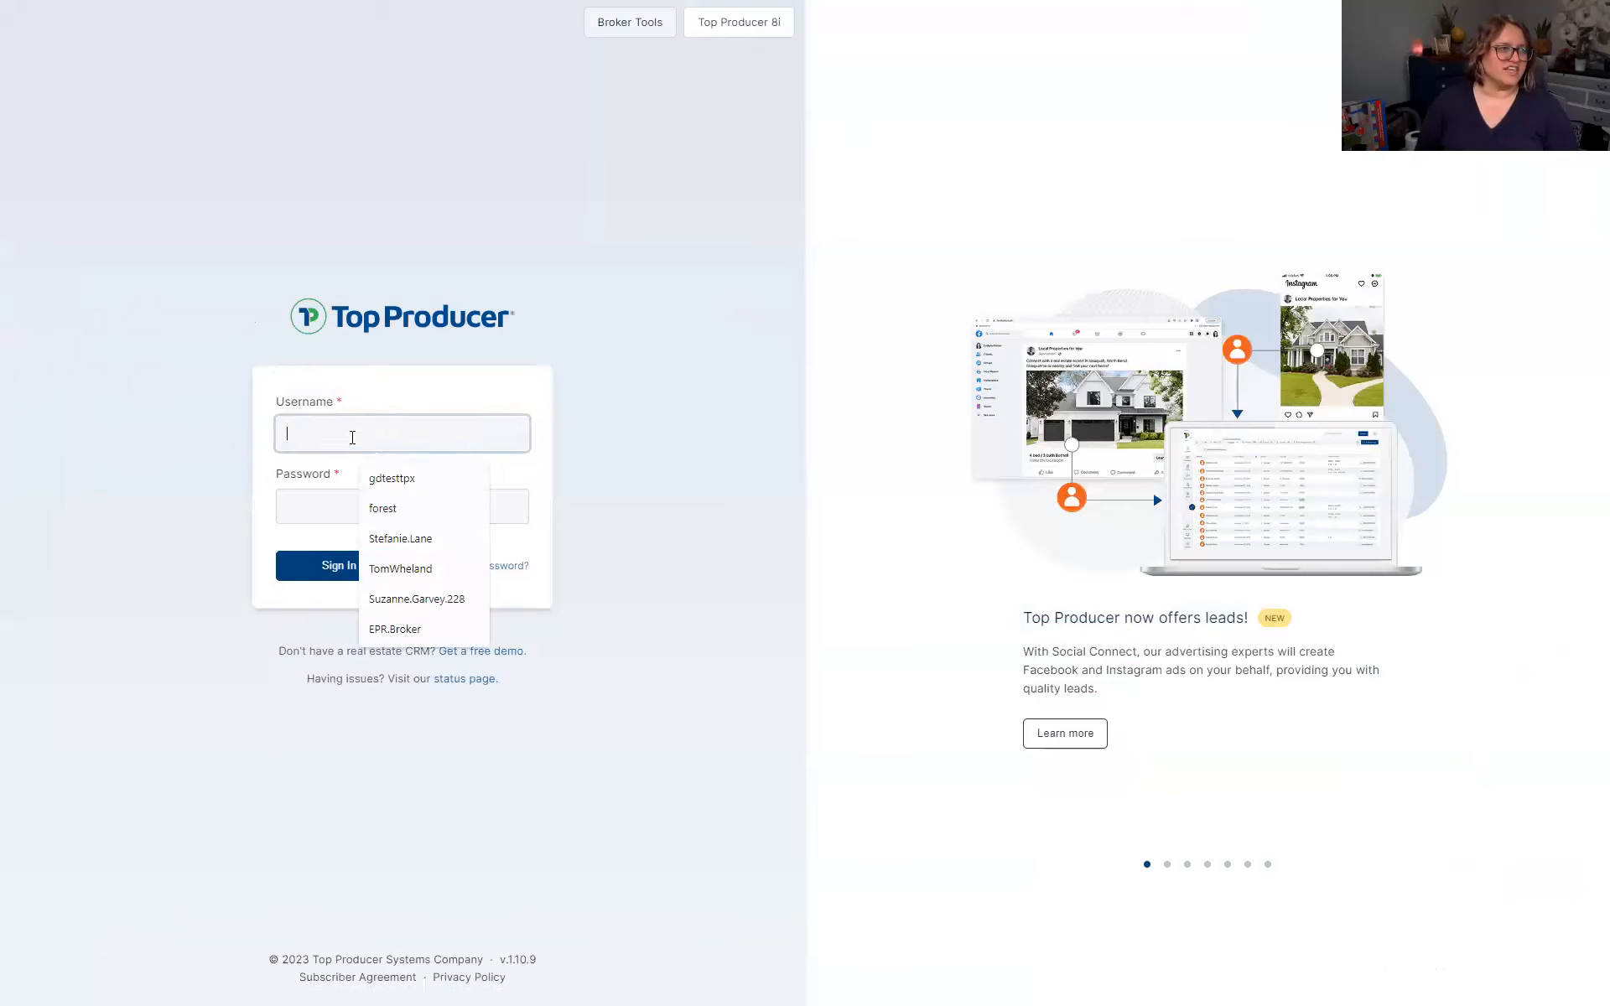
{"action": "left_click", "coordinate": [430, 507]}
{"action": "double_click", "coordinate": [394, 423]}
{"action": "type", "text": "gdtesttpx"}
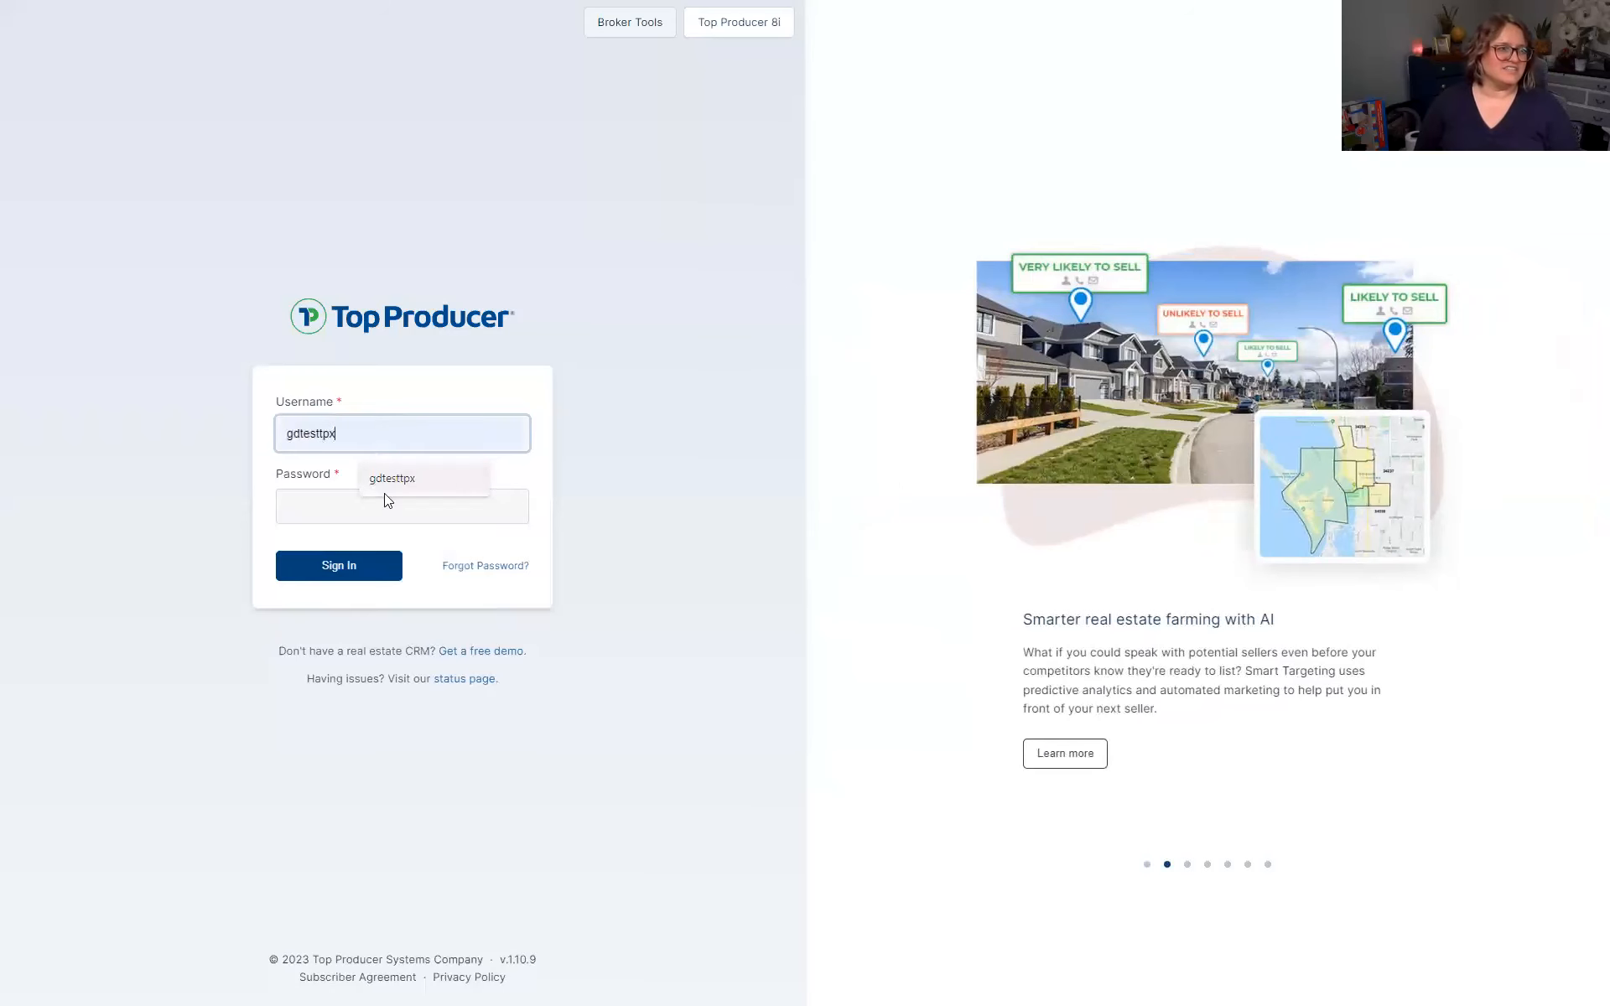
{"action": "left_click", "coordinate": [386, 490]}
{"action": "left_click", "coordinate": [364, 513]}
{"action": "type", "text": "•"}
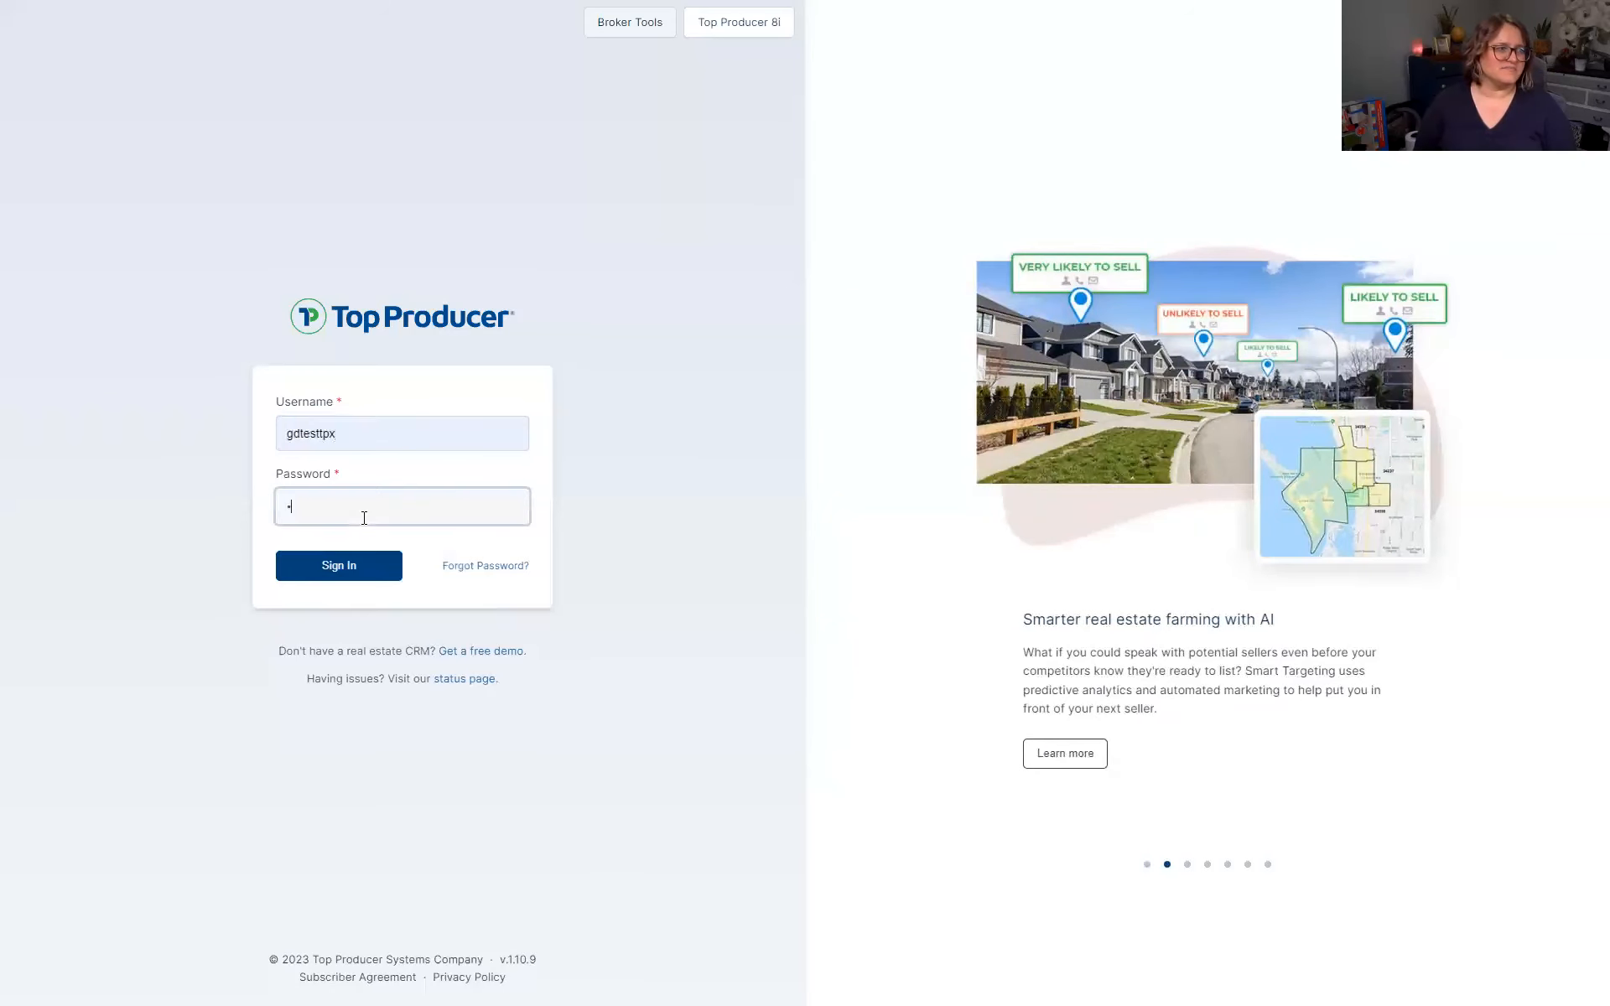
{"action": "key", "text": "Return"}
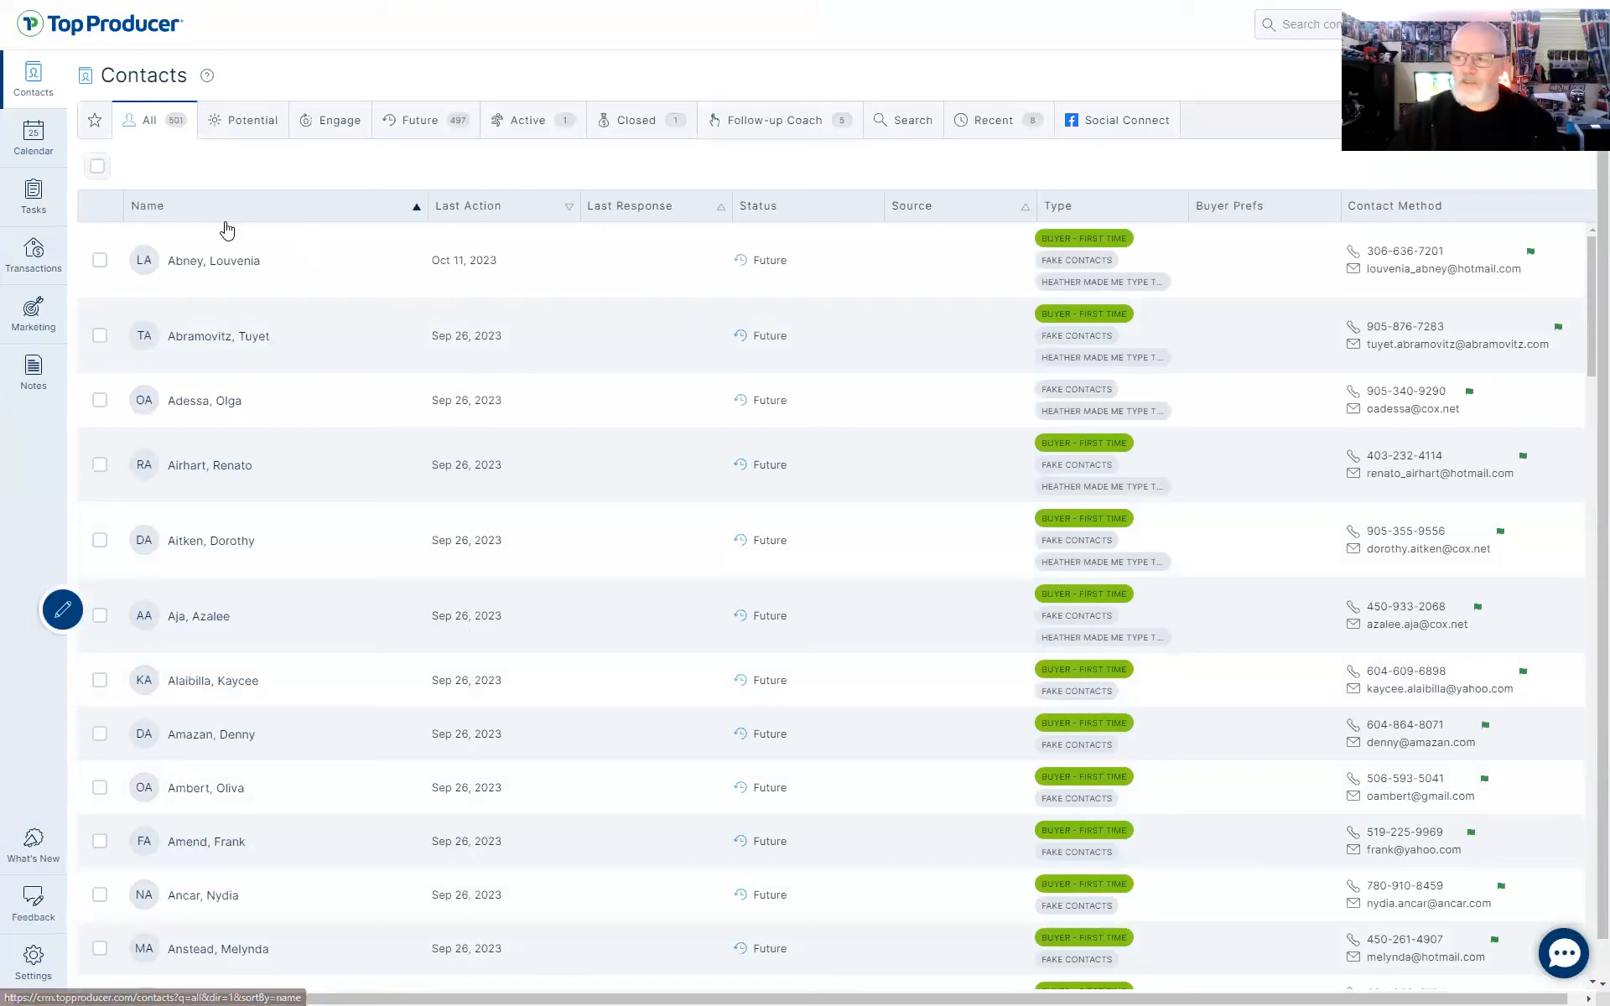
Tick the first four contacts, close the email integration warning, and dismiss the timeout error
{"action": "left_click", "coordinate": [99, 260]}
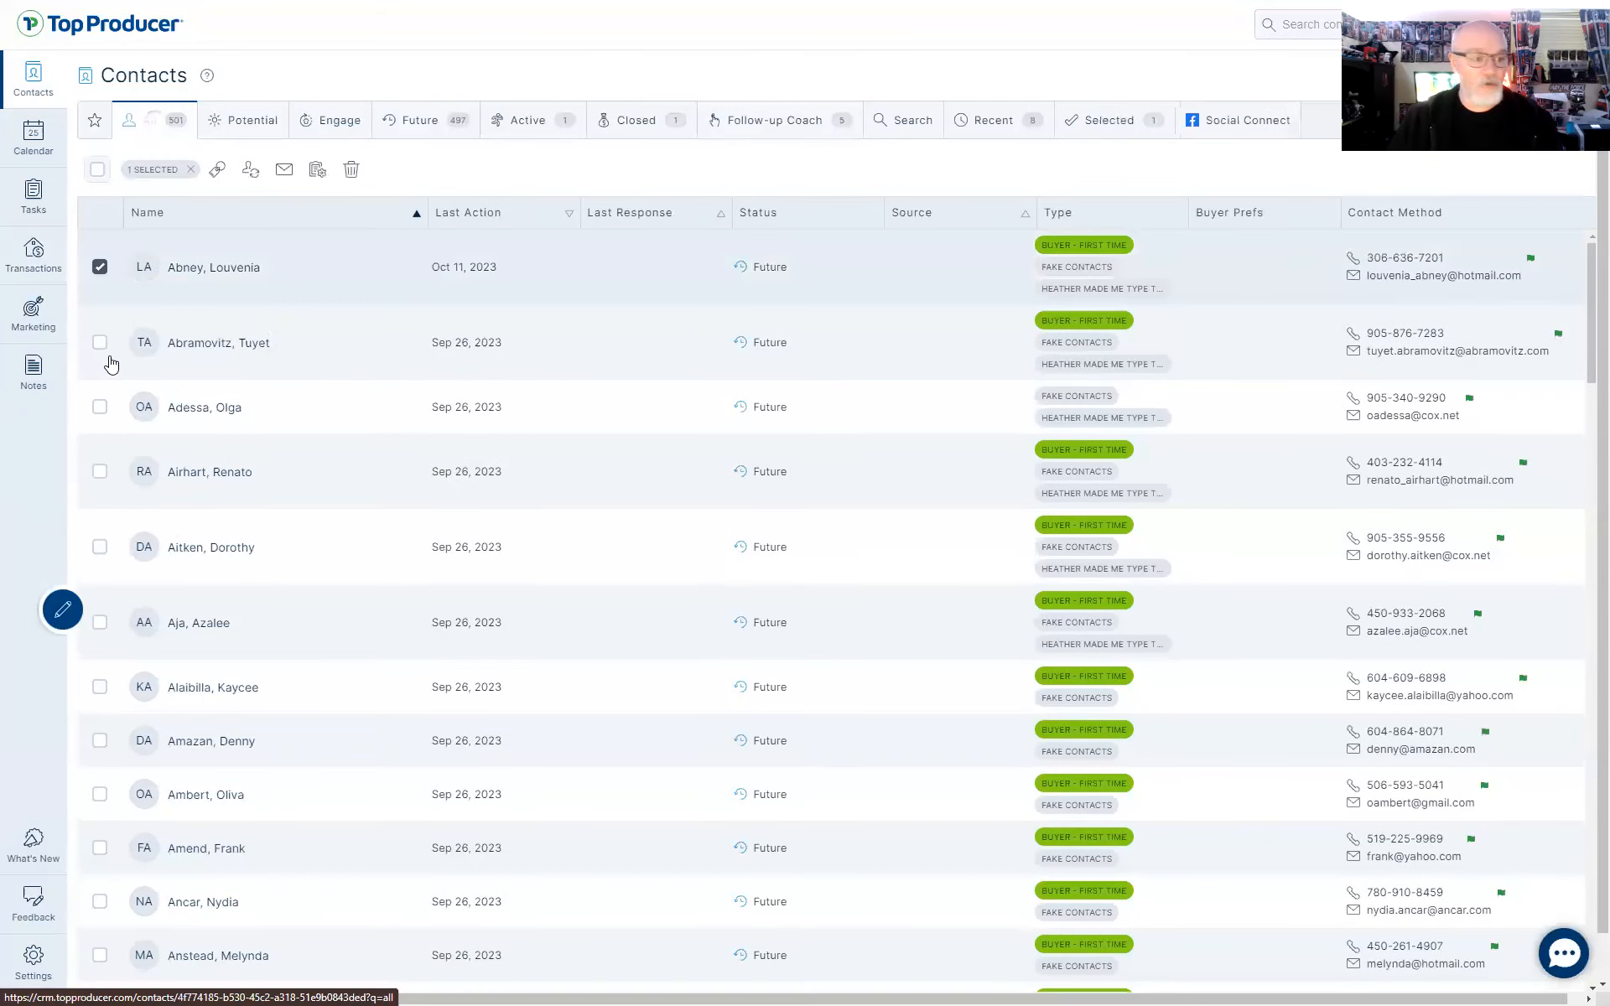
{"action": "left_click", "coordinate": [99, 342]}
{"action": "left_click", "coordinate": [99, 407]}
{"action": "left_click", "coordinate": [99, 472]}
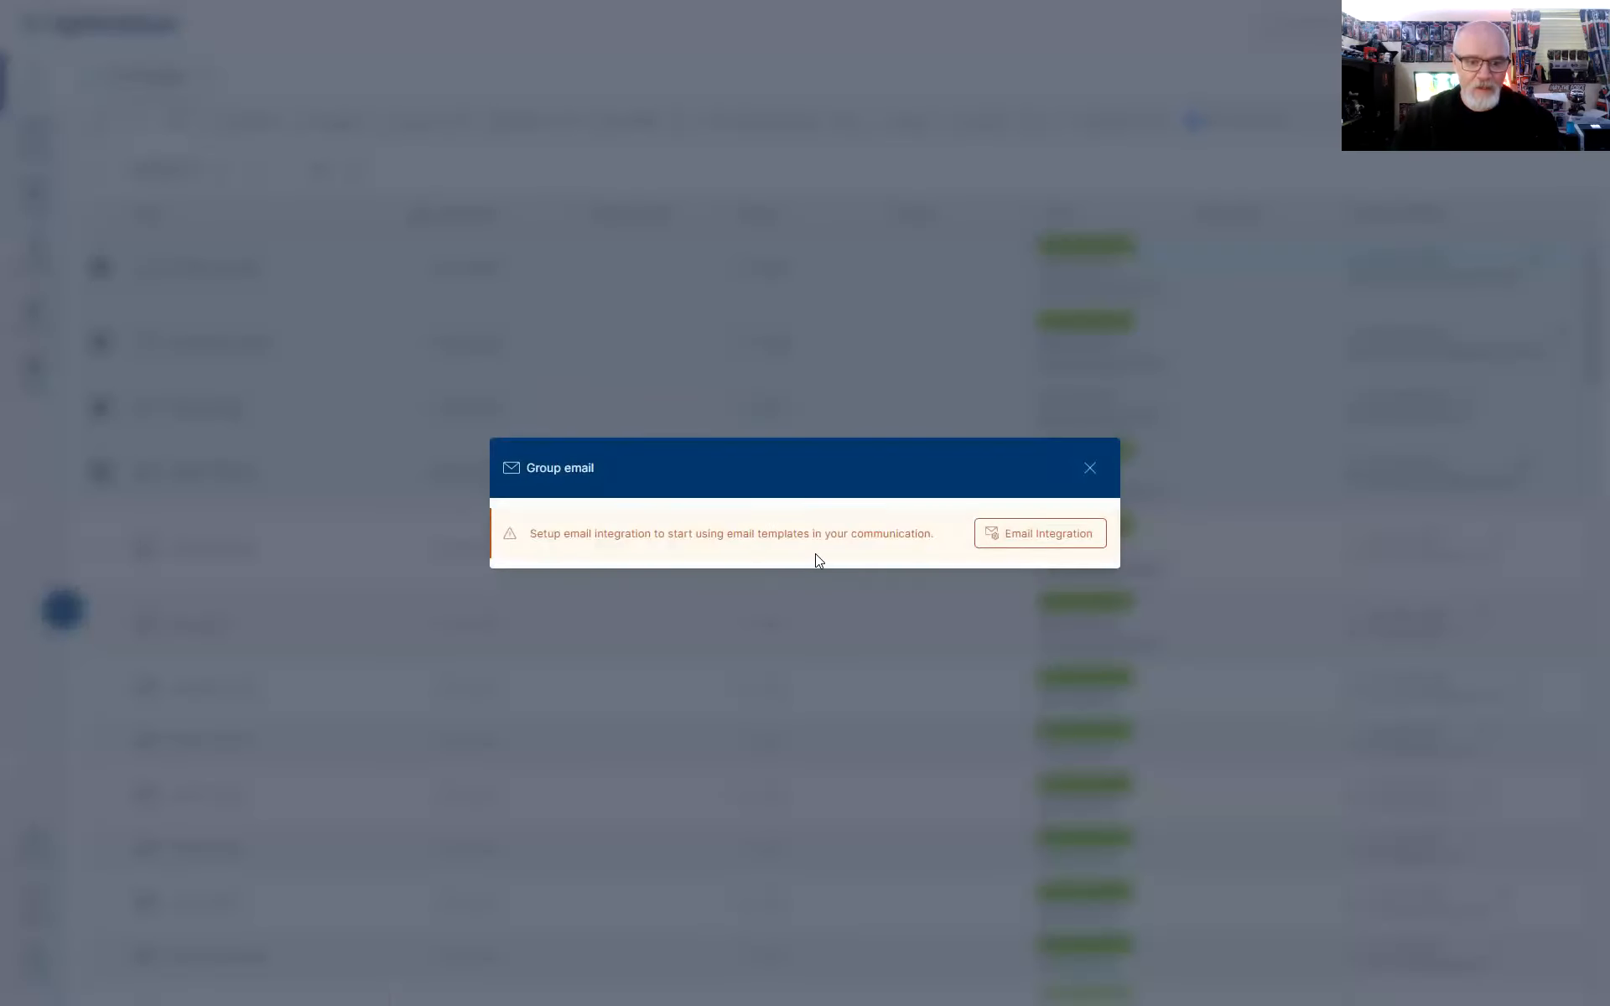
{"action": "left_click", "coordinate": [1090, 469]}
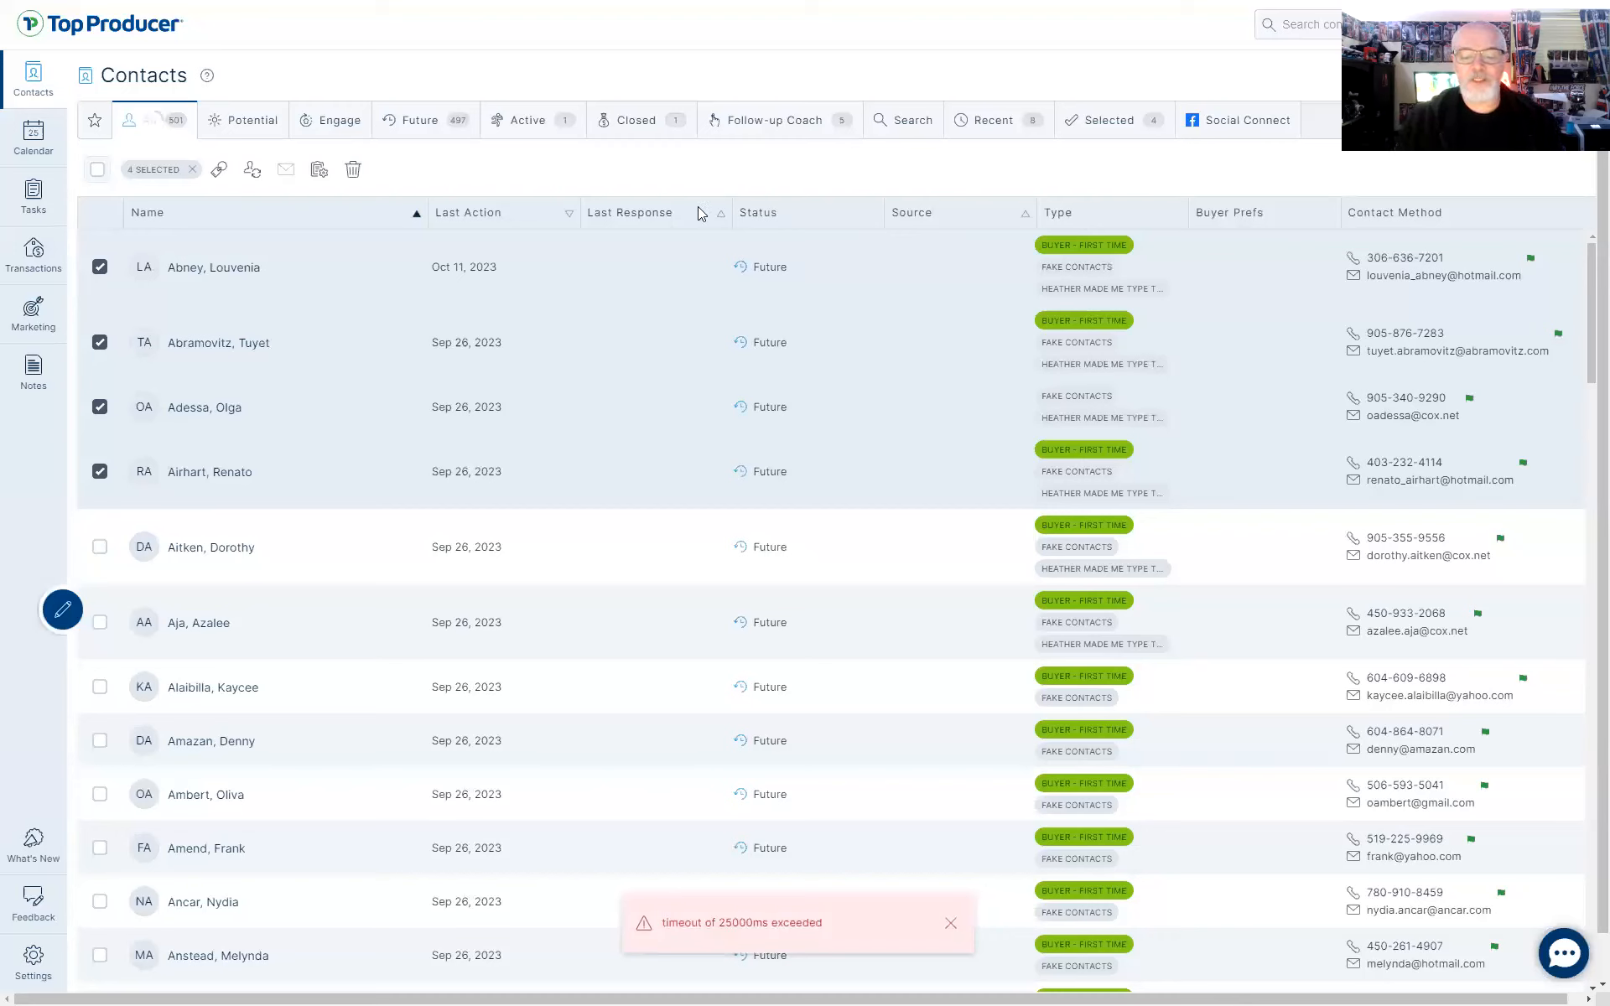
{"action": "left_click", "coordinate": [949, 922]}
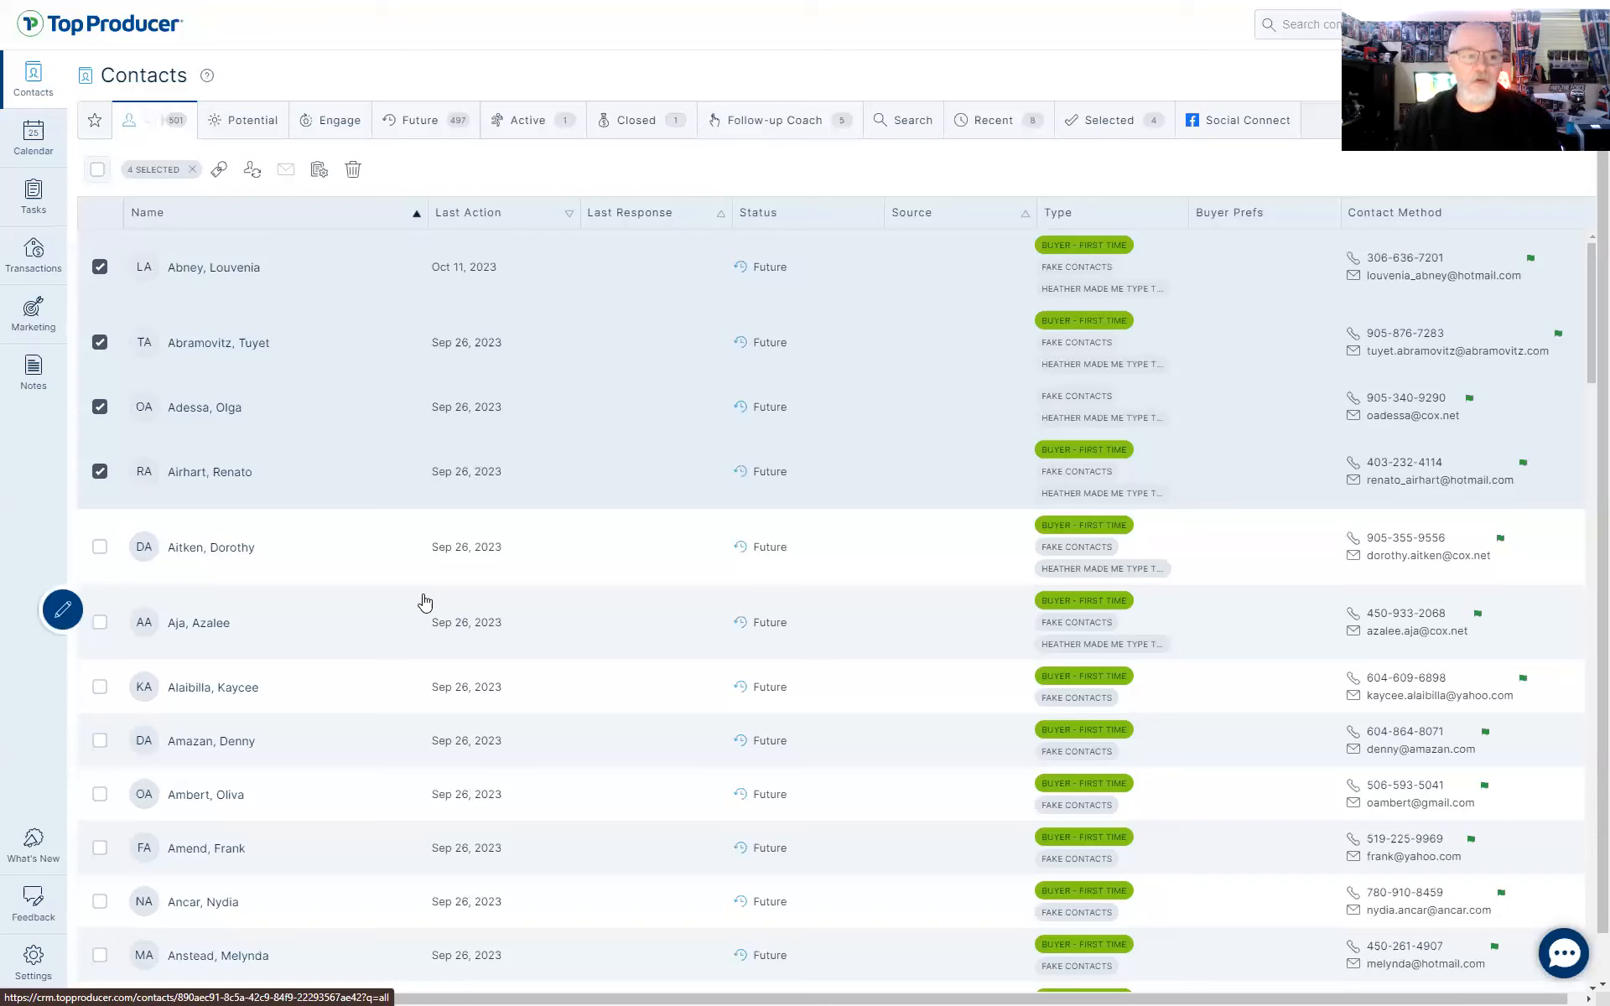
{"action": "left_click", "coordinate": [34, 972]}
{"action": "left_click", "coordinate": [185, 270]}
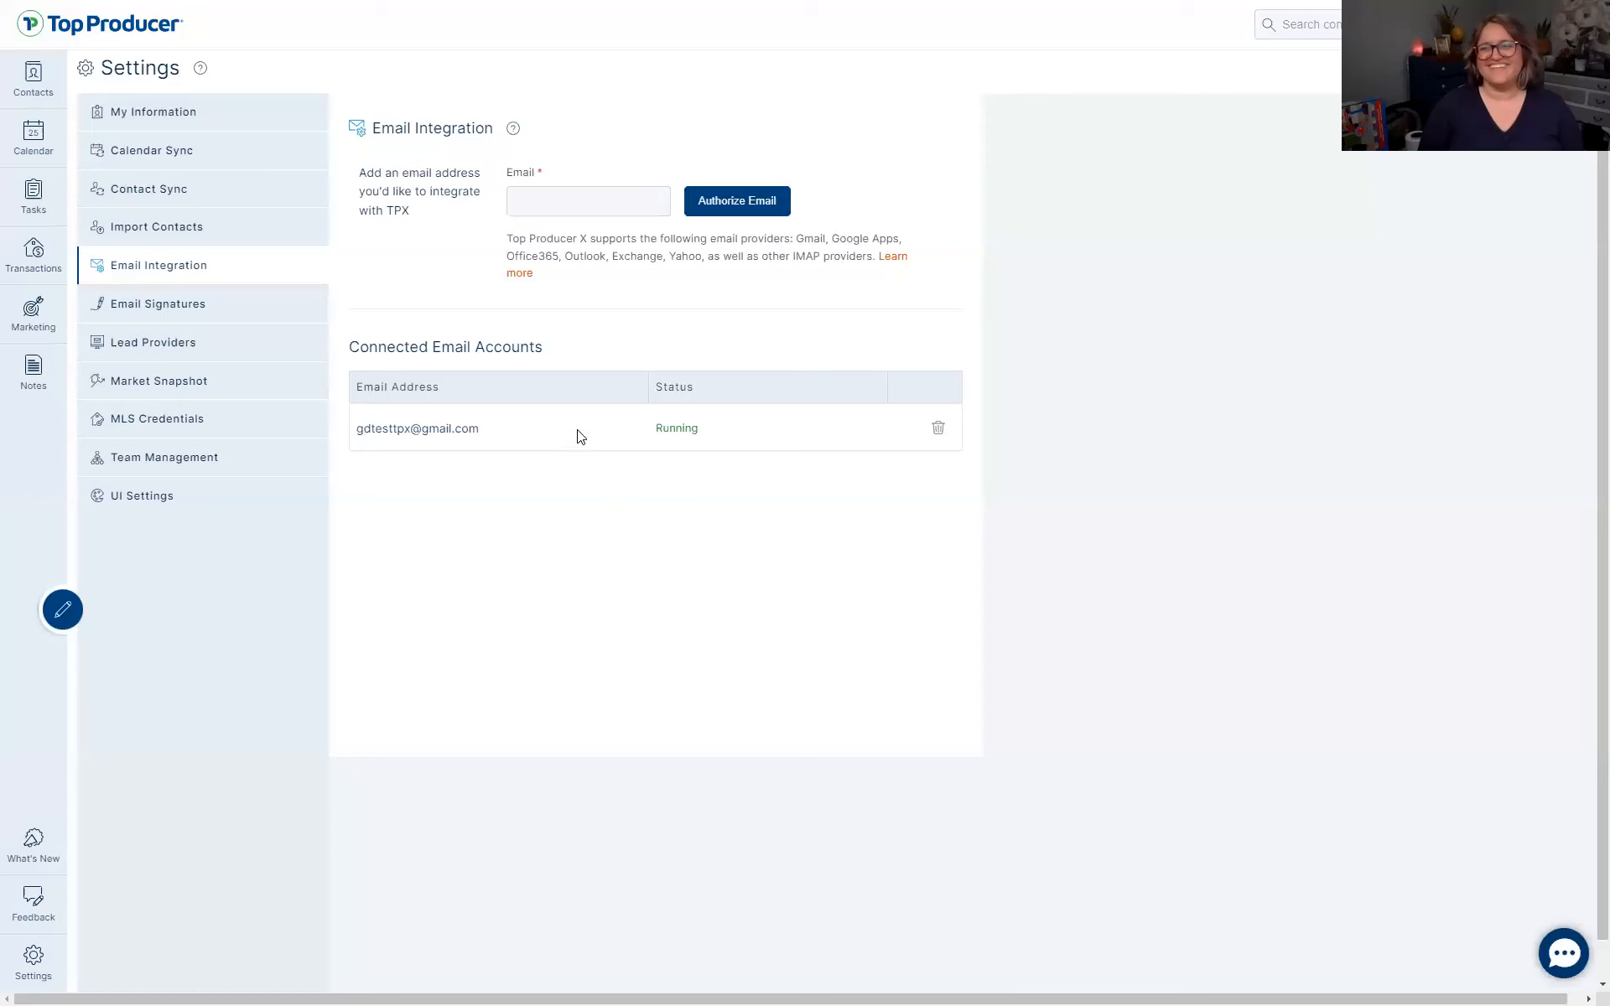
{"action": "left_click", "coordinate": [41, 84]}
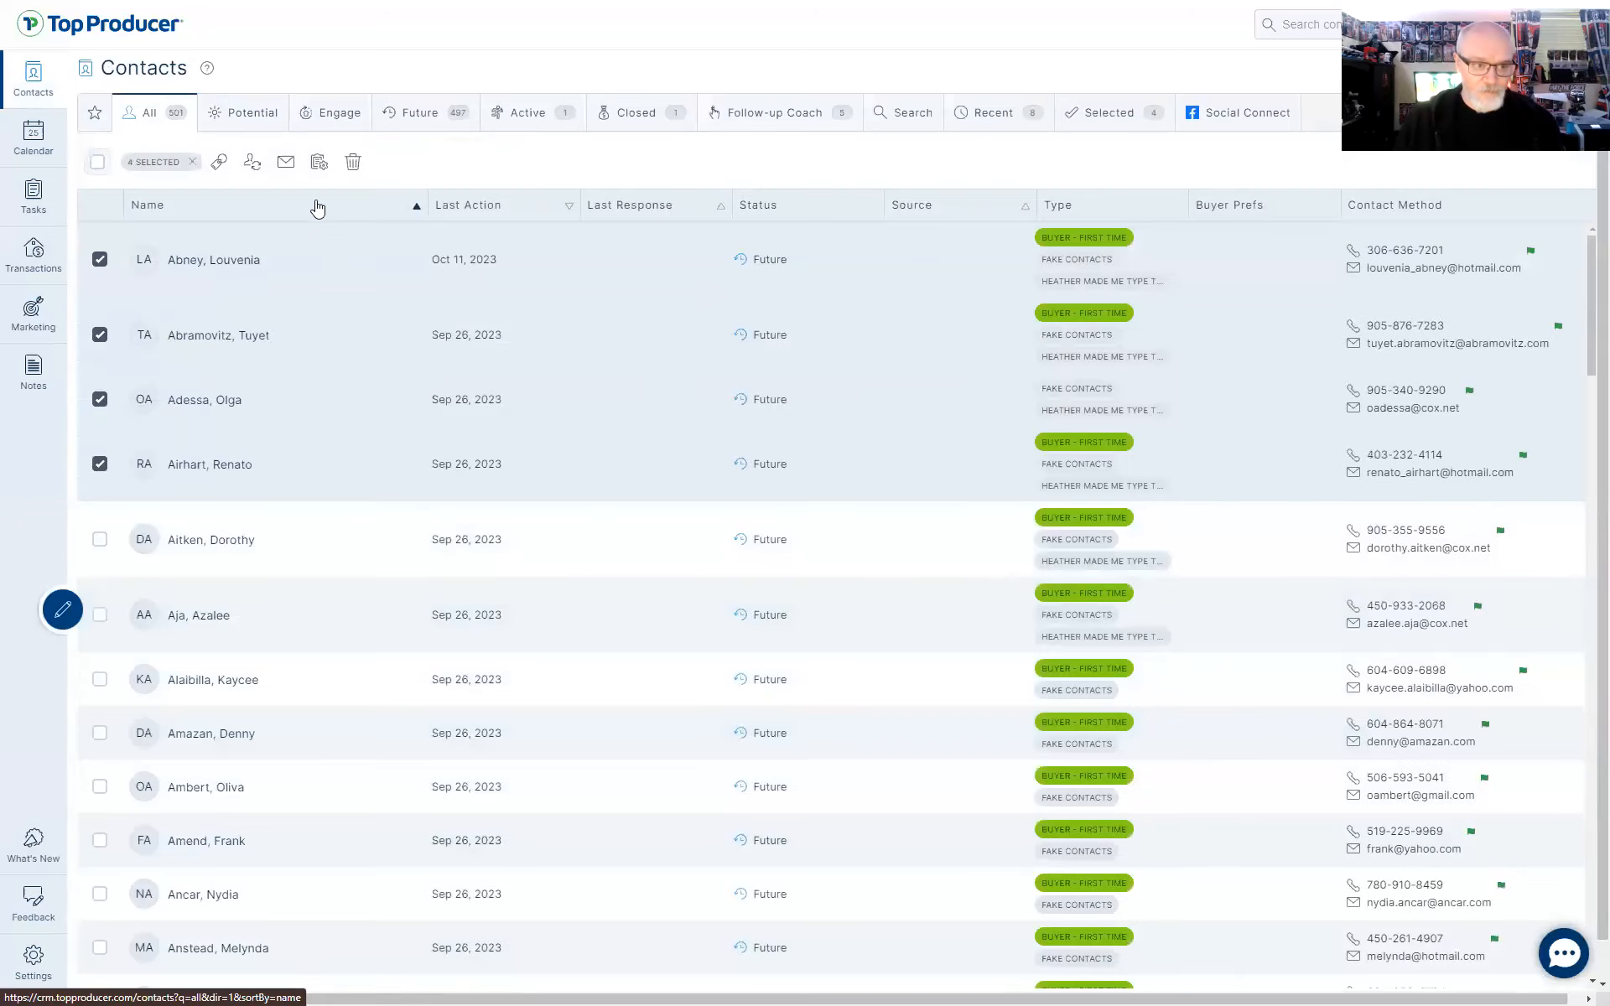
{"action": "left_click", "coordinate": [283, 162]}
Preview the new personal template under Other for the four recipients, then close the preview
{"action": "scroll", "coordinate": [537, 578], "scroll_direction": "down", "scroll_amount": 15}
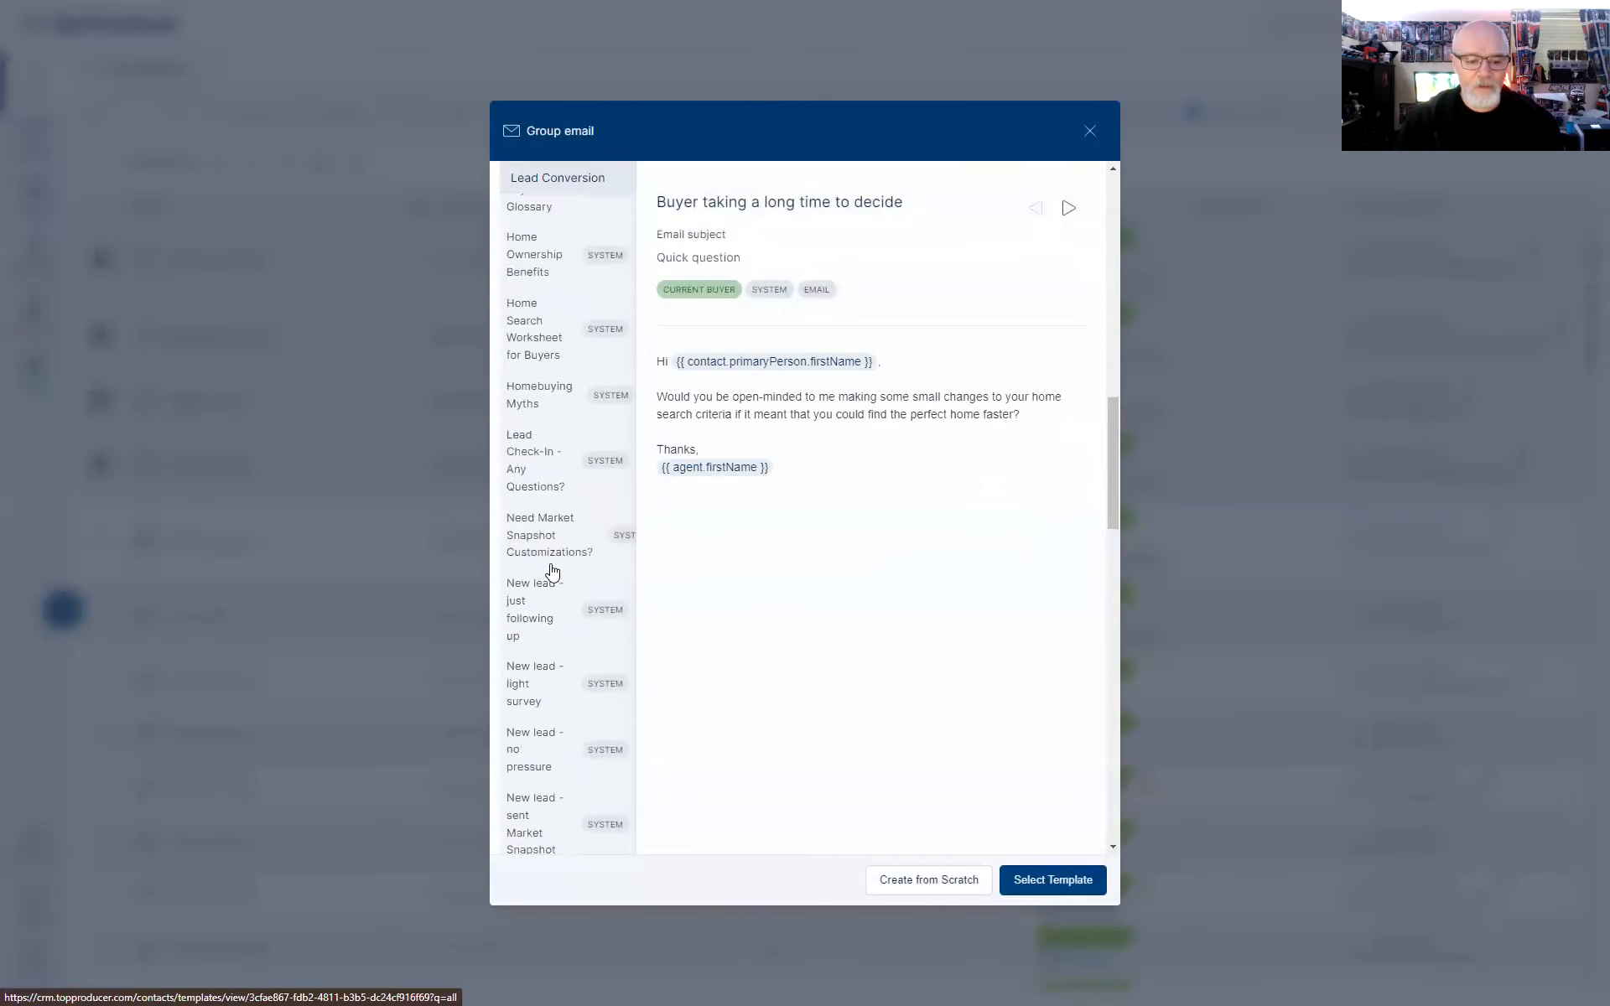
{"action": "scroll", "coordinate": [561, 651], "scroll_direction": "down", "scroll_amount": 5}
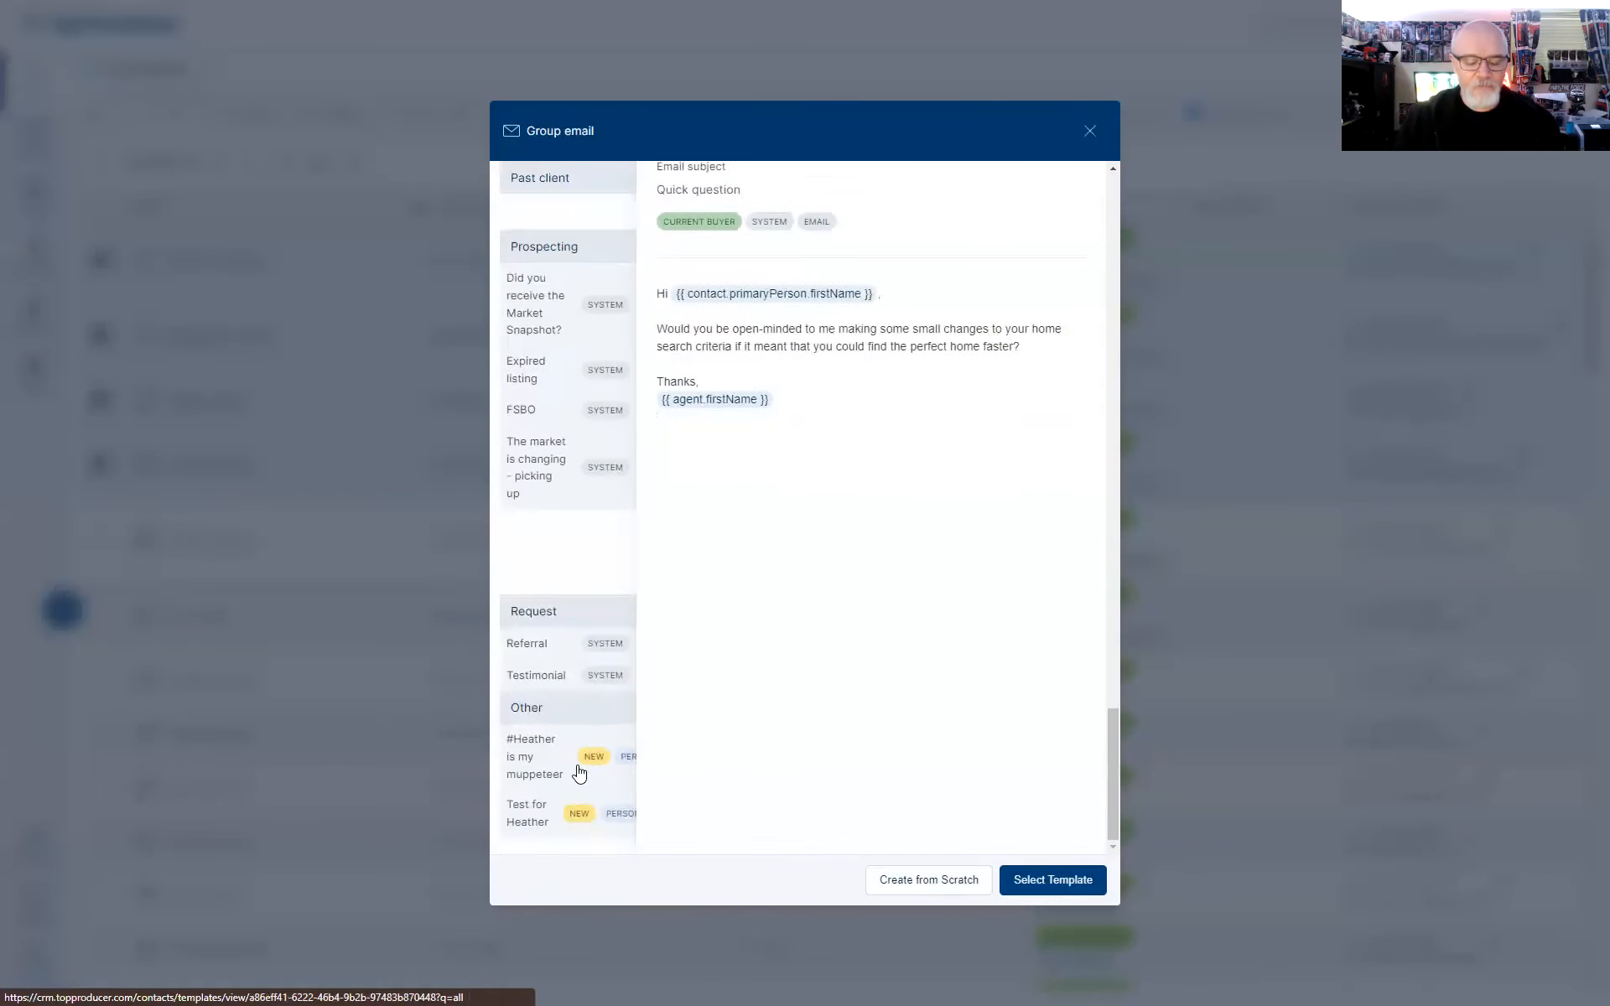
{"action": "left_click", "coordinate": [531, 764]}
{"action": "left_click", "coordinate": [1087, 882]}
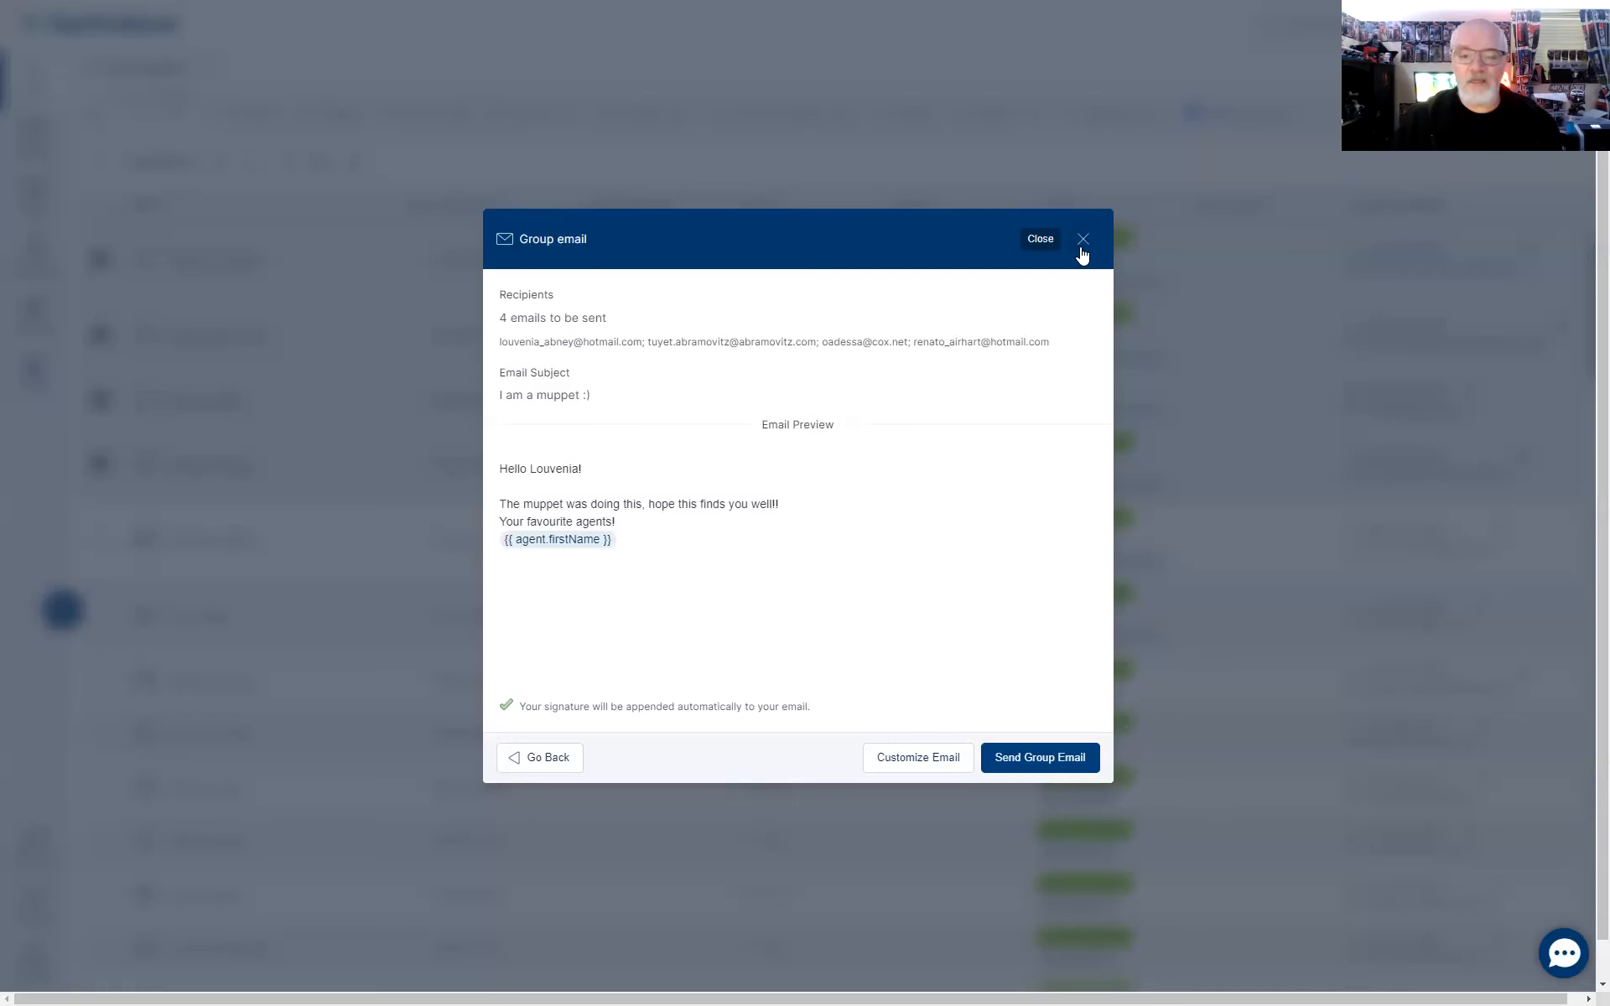
{"action": "left_click", "coordinate": [1084, 243]}
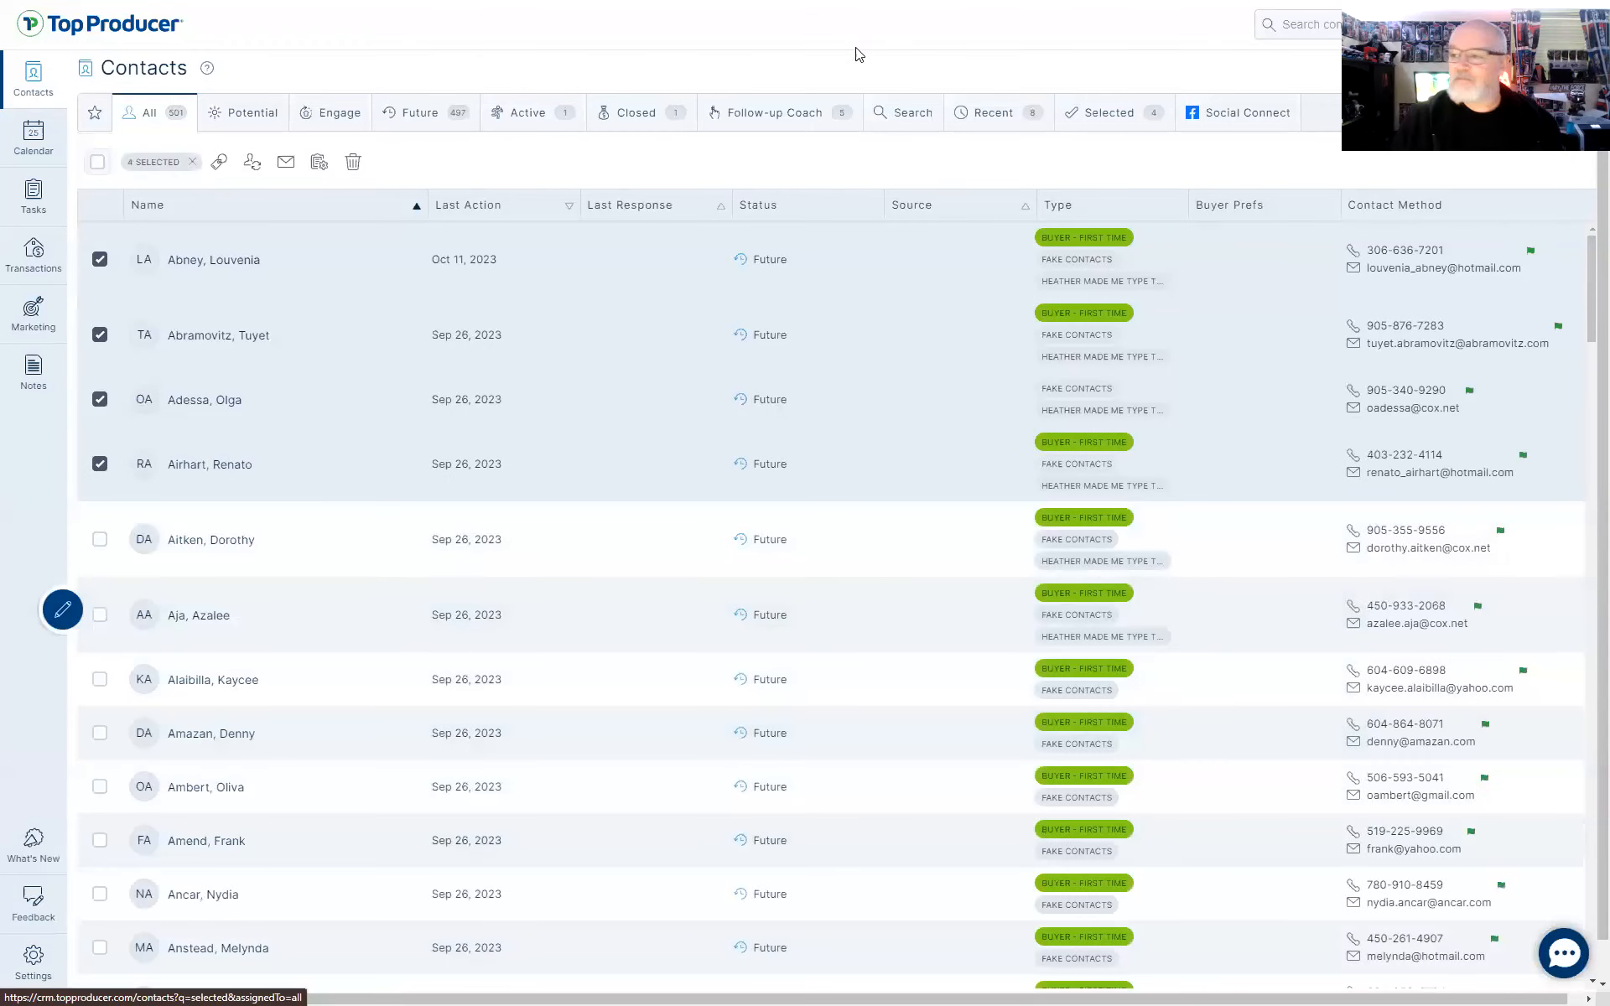
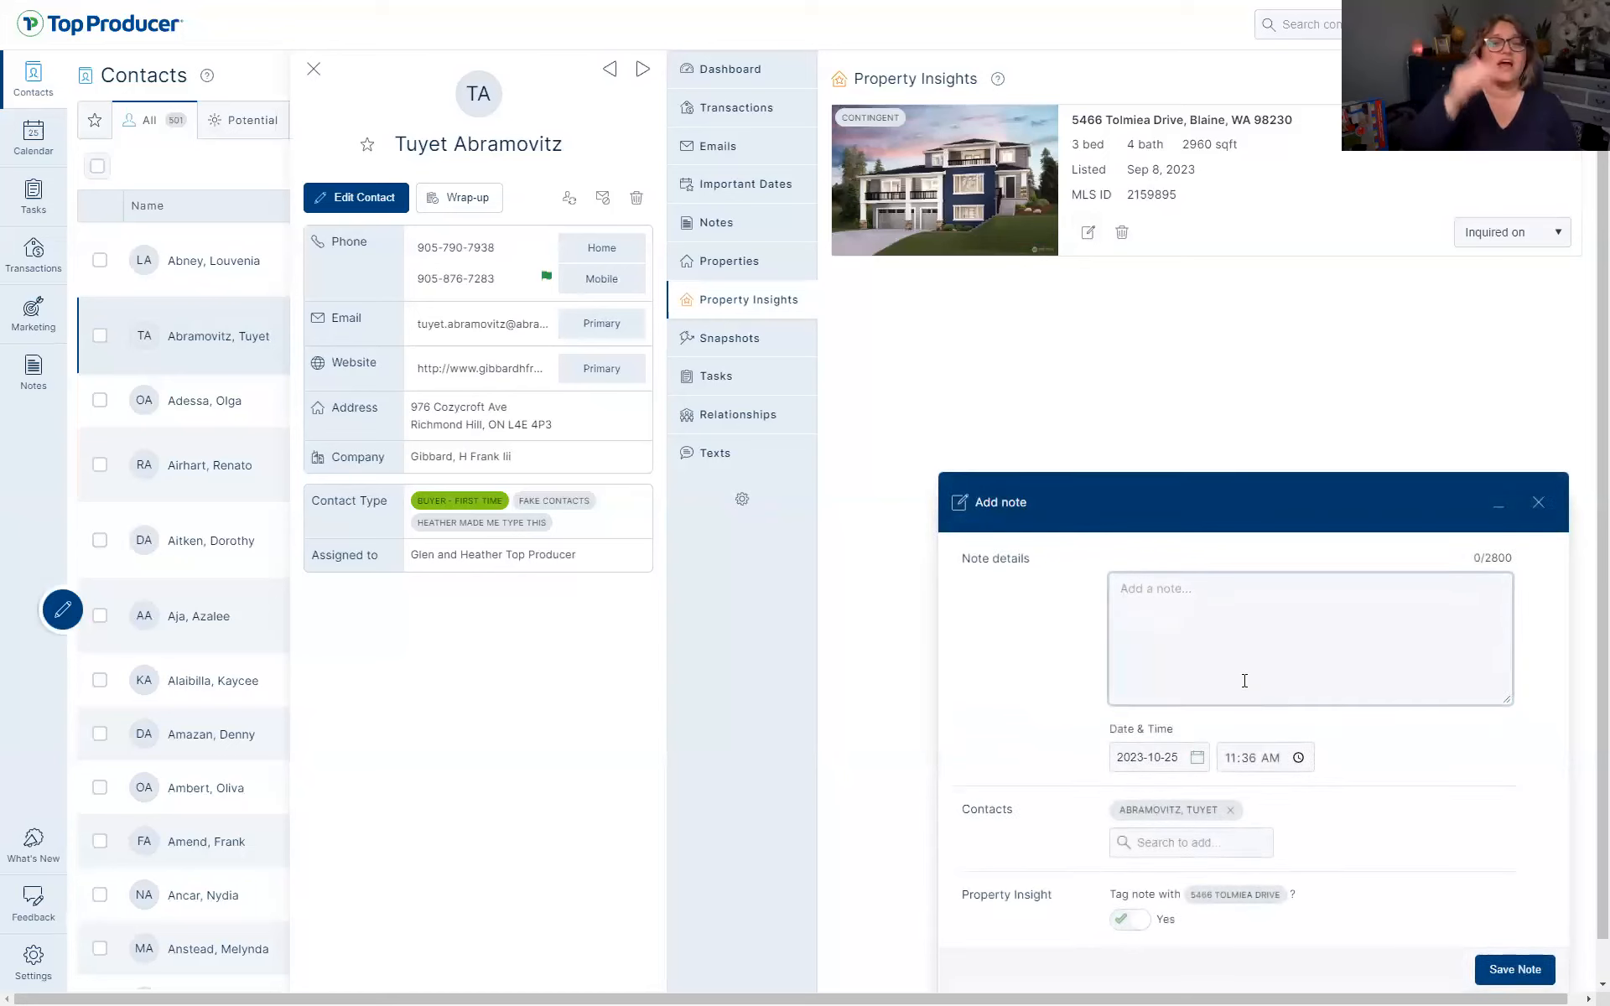
{"action": "type", "text": "Heather thinks this is cute, eve"}
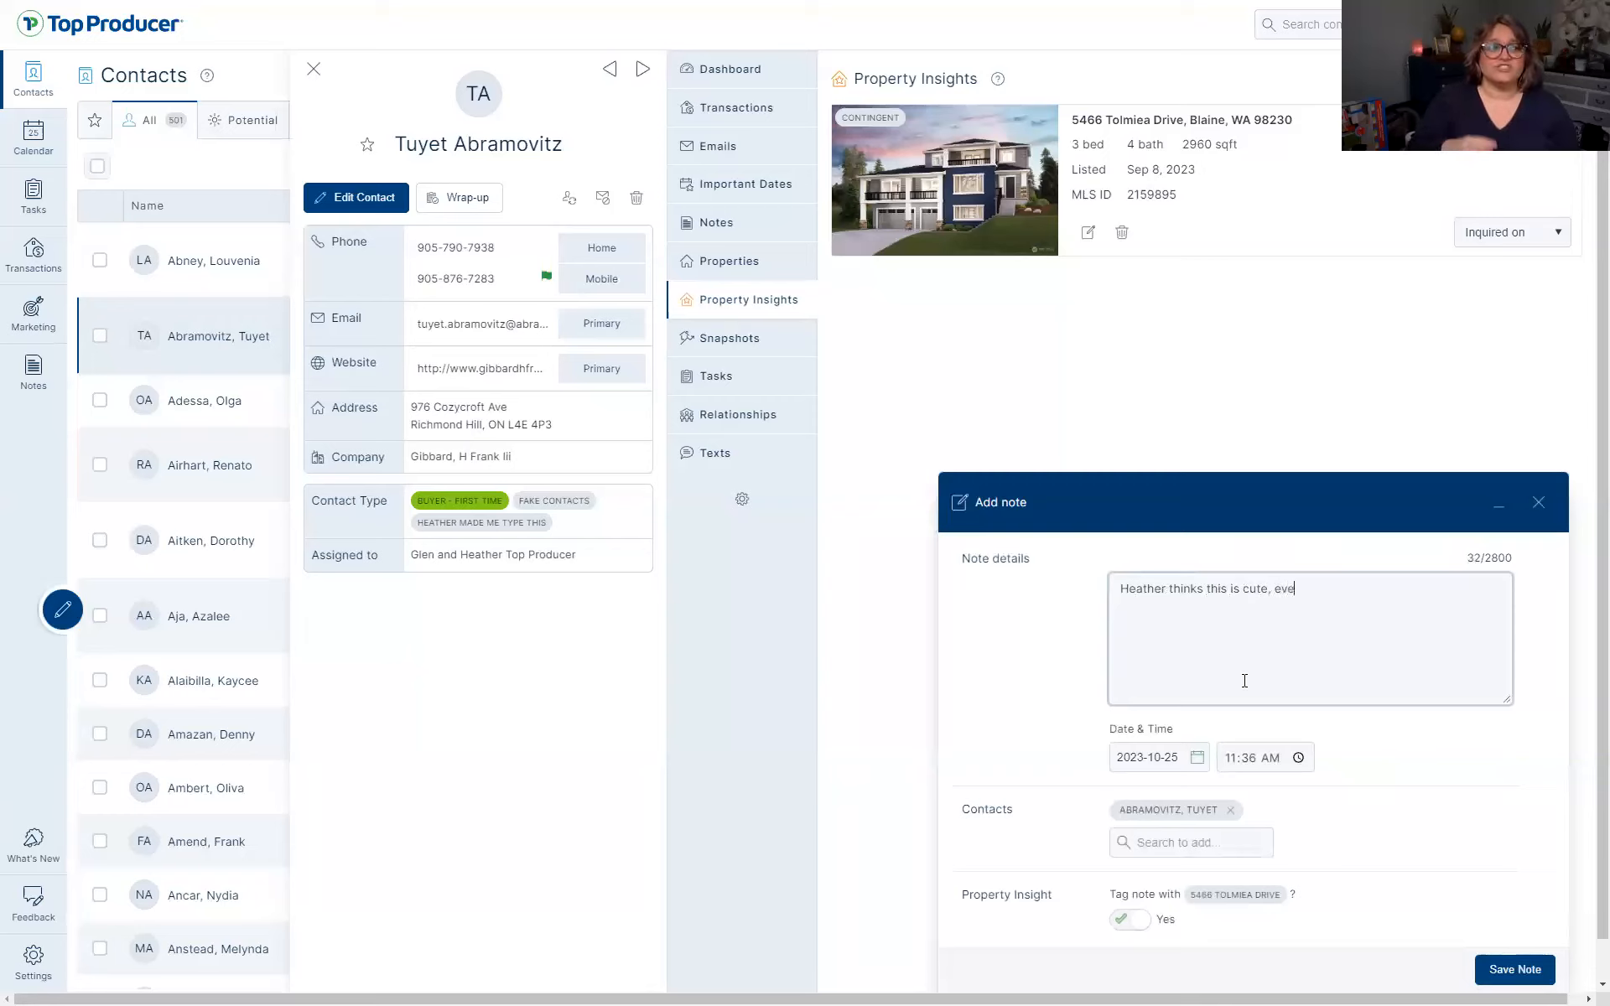
{"action": "type", "text": "ot in Paris."}
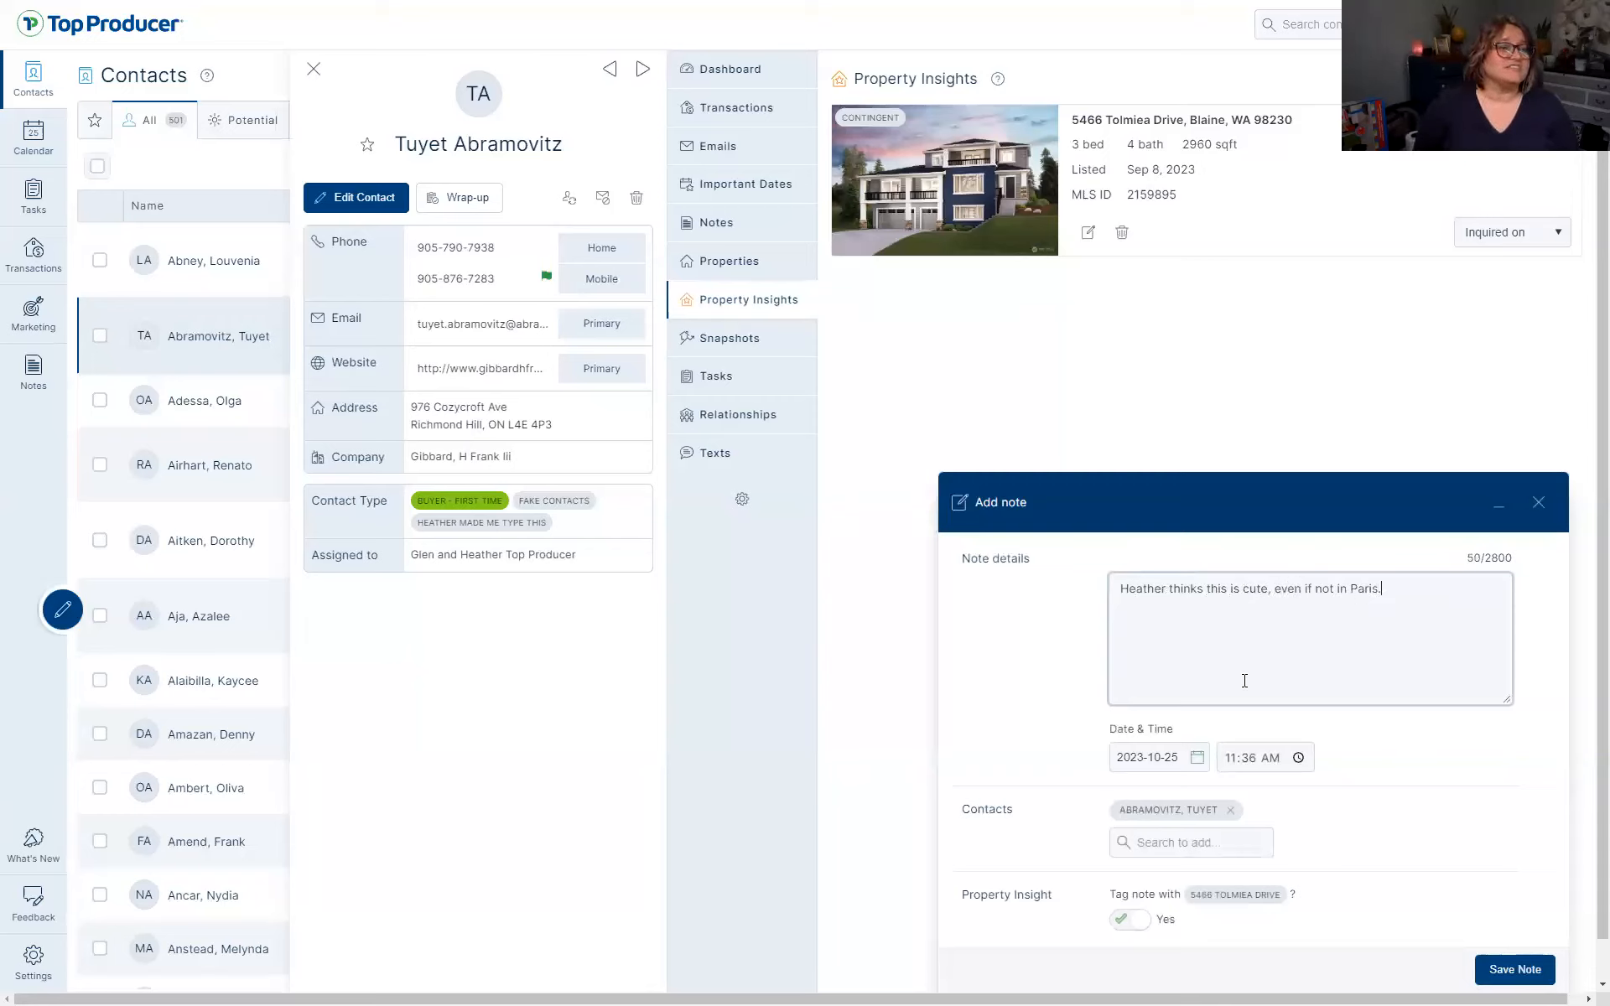
{"action": "left_click", "coordinate": [1495, 975]}
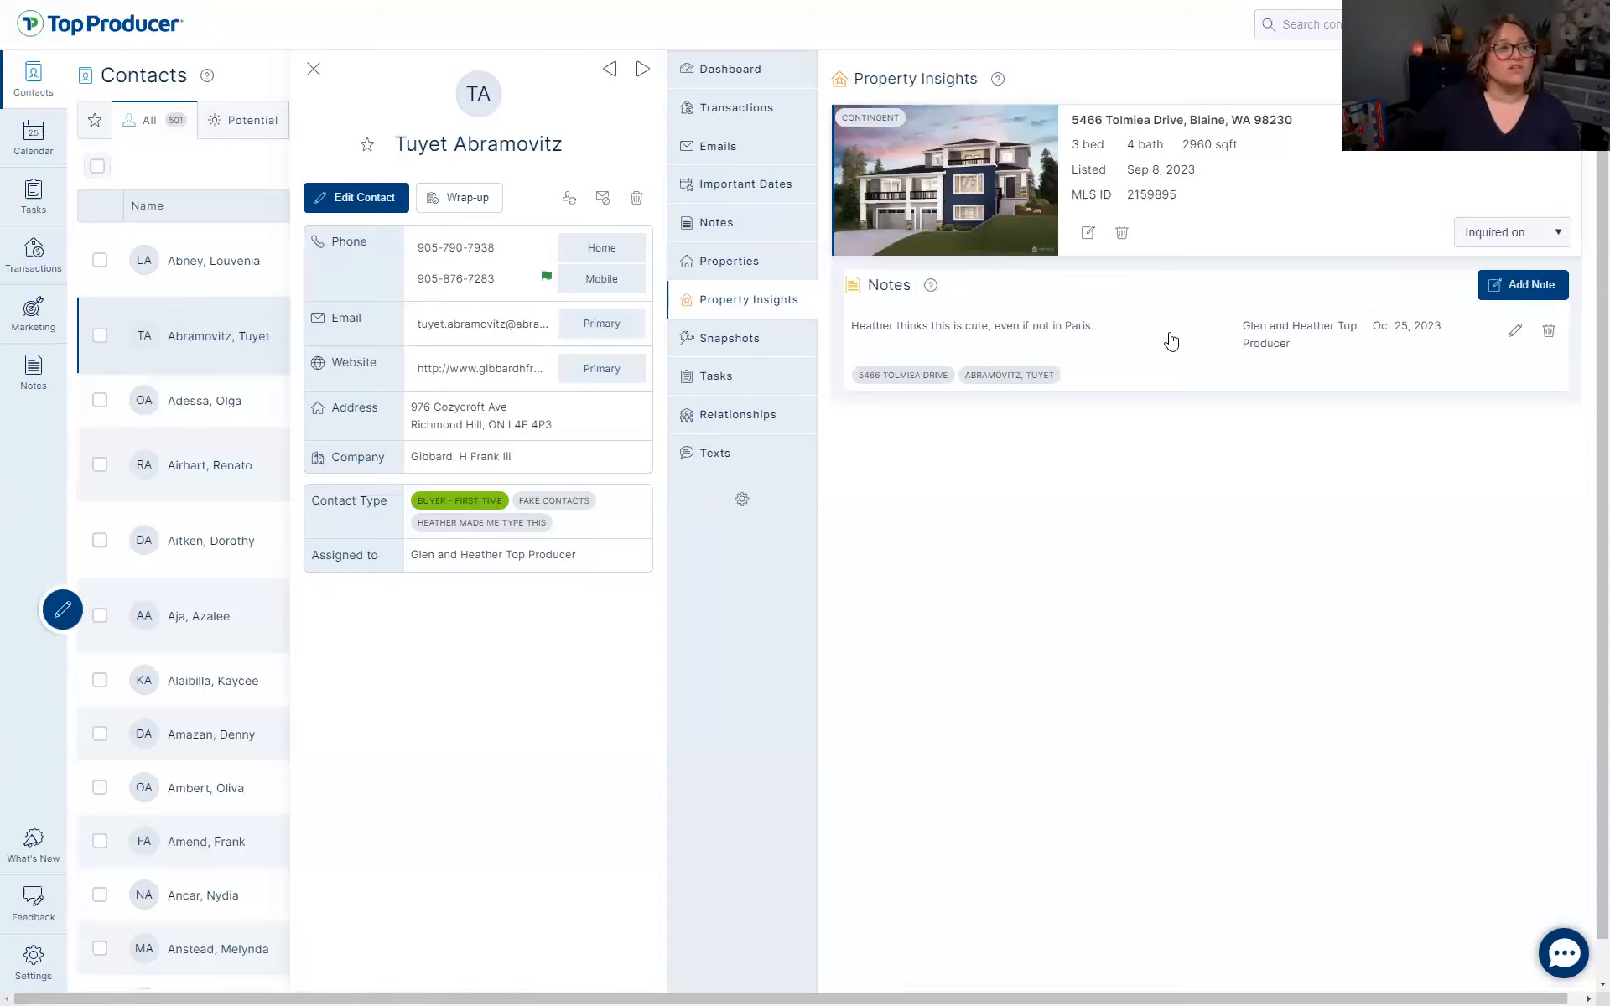
{"action": "left_click", "coordinate": [1088, 232]}
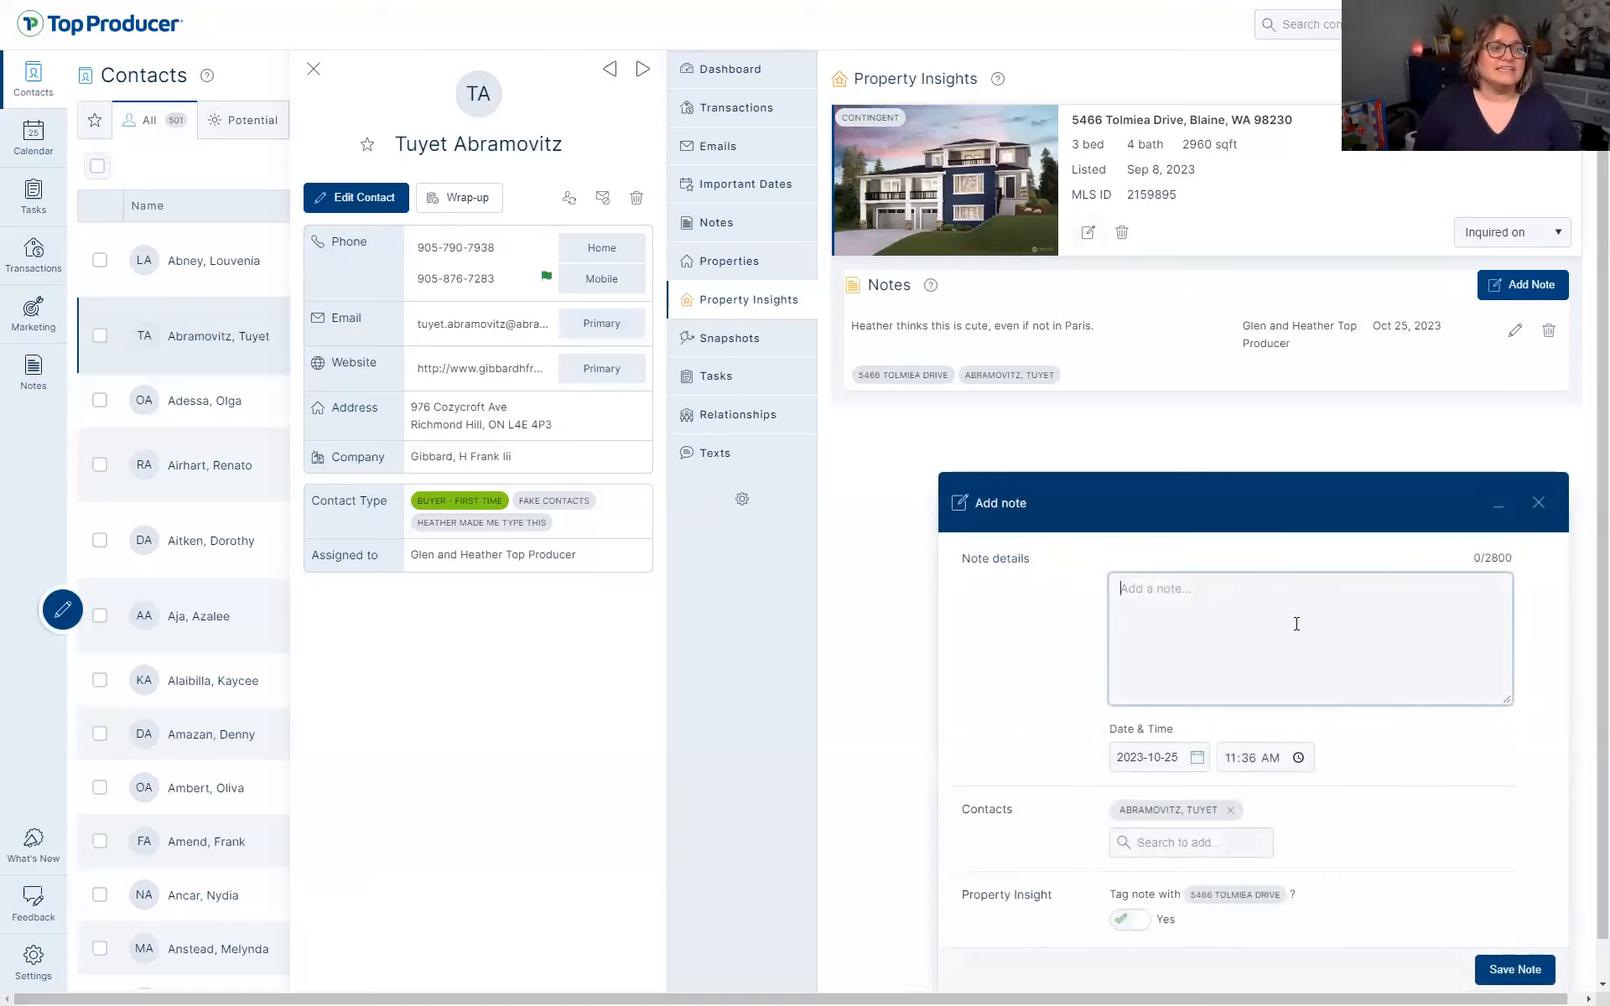
Save a second Tolmiea Drive note reading 'She forgot she was going to Paris?'
{"action": "type", "text": "She forgot she w"}
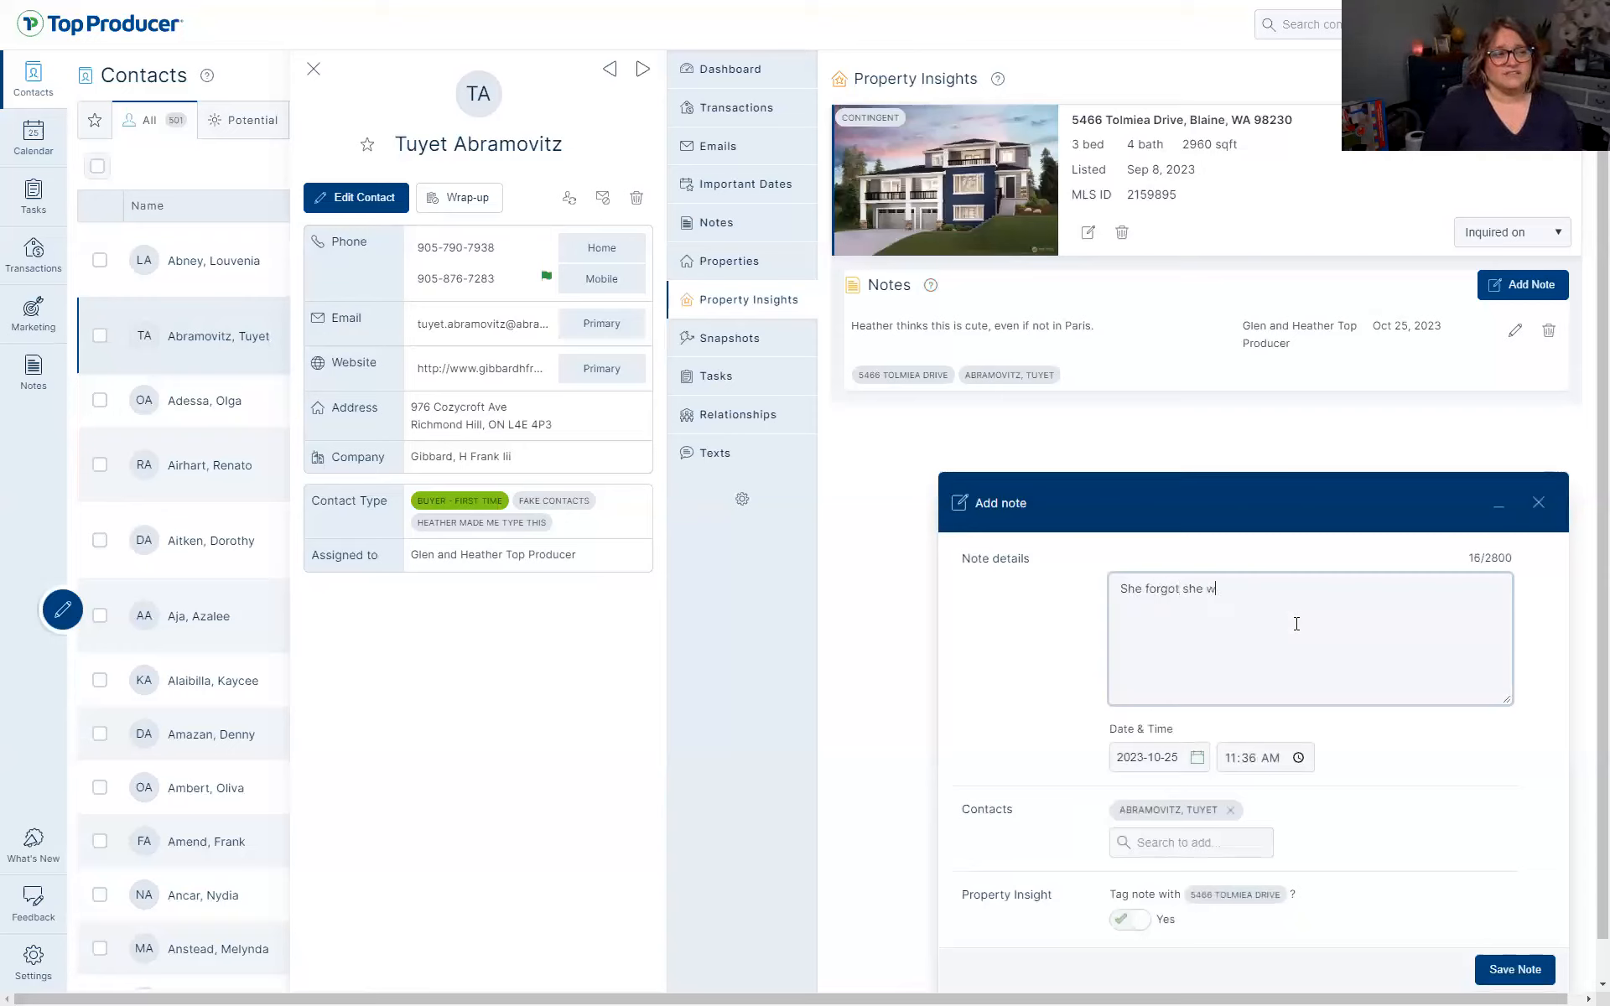
{"action": "type", "text": "as going to Paris?!?!?!"}
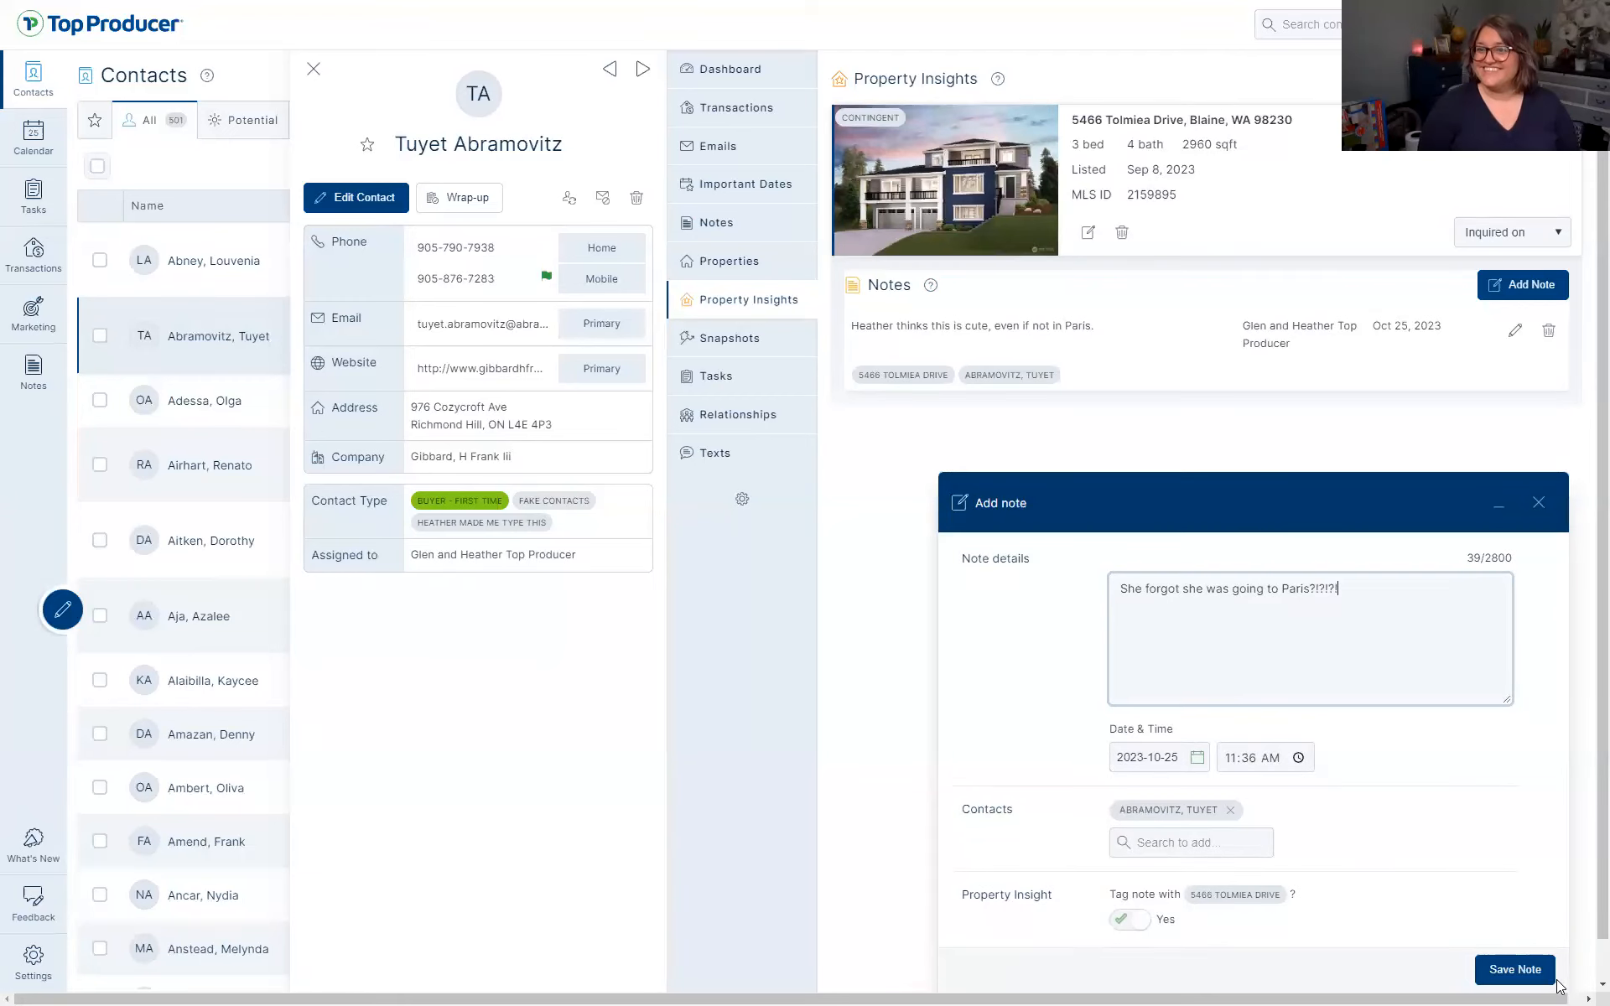
{"action": "left_click", "coordinate": [1505, 970]}
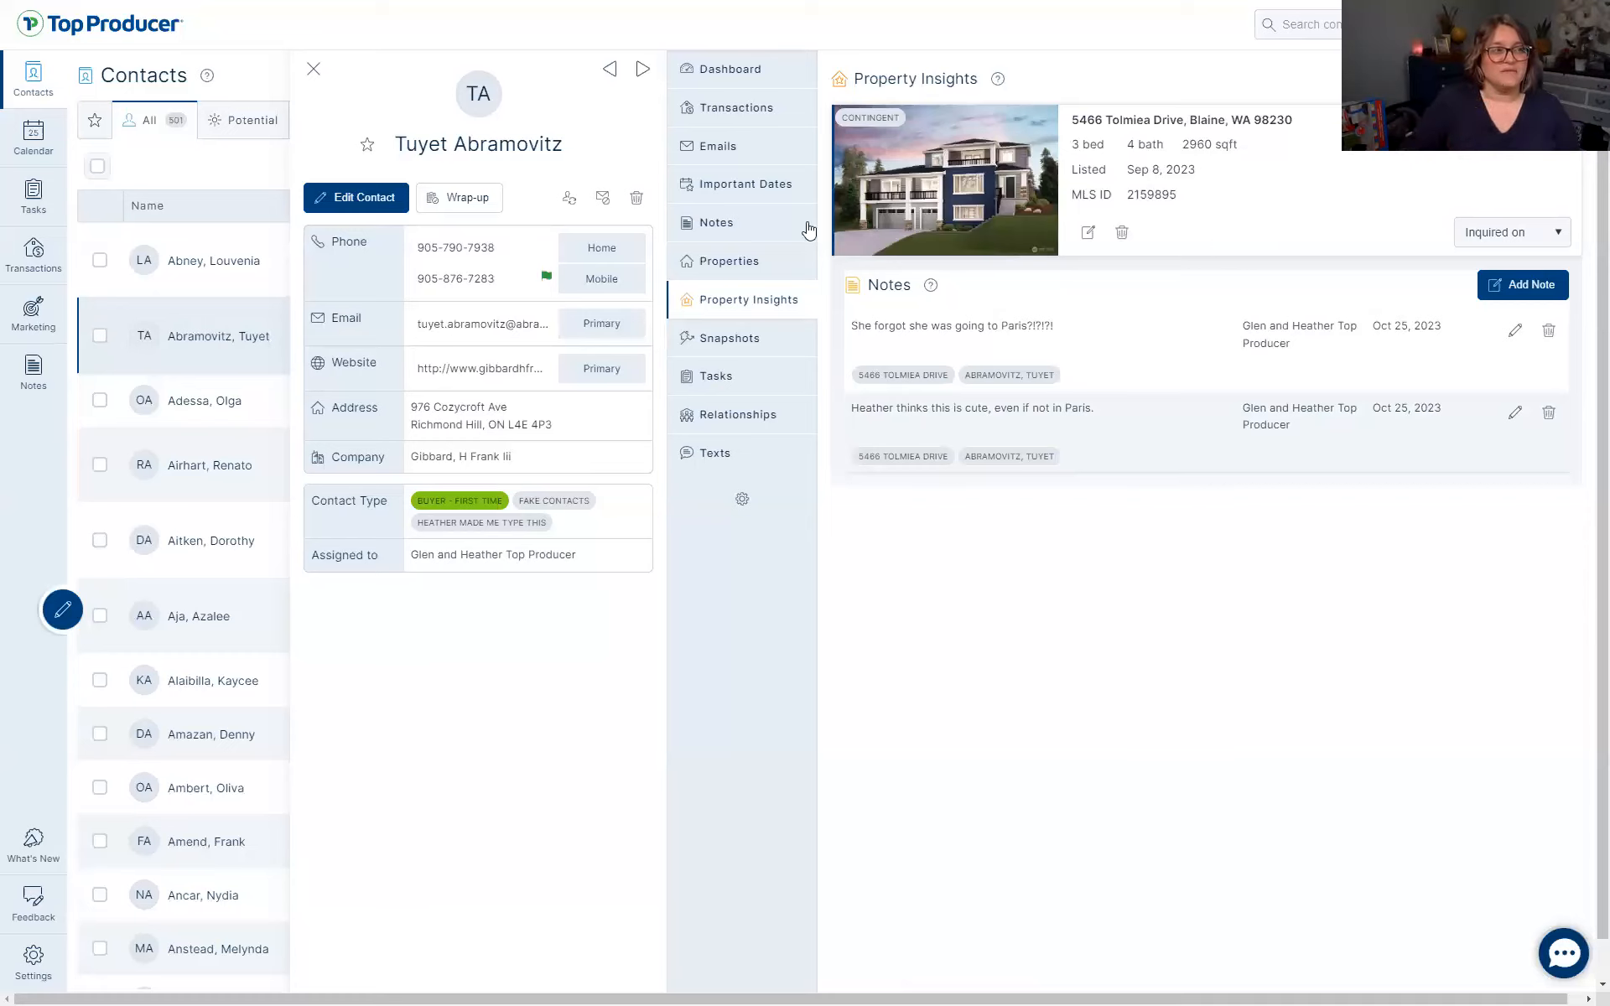
Delete both Paris notes from the contact's dashboard, confirming each deletion
{"action": "left_click", "coordinate": [732, 224]}
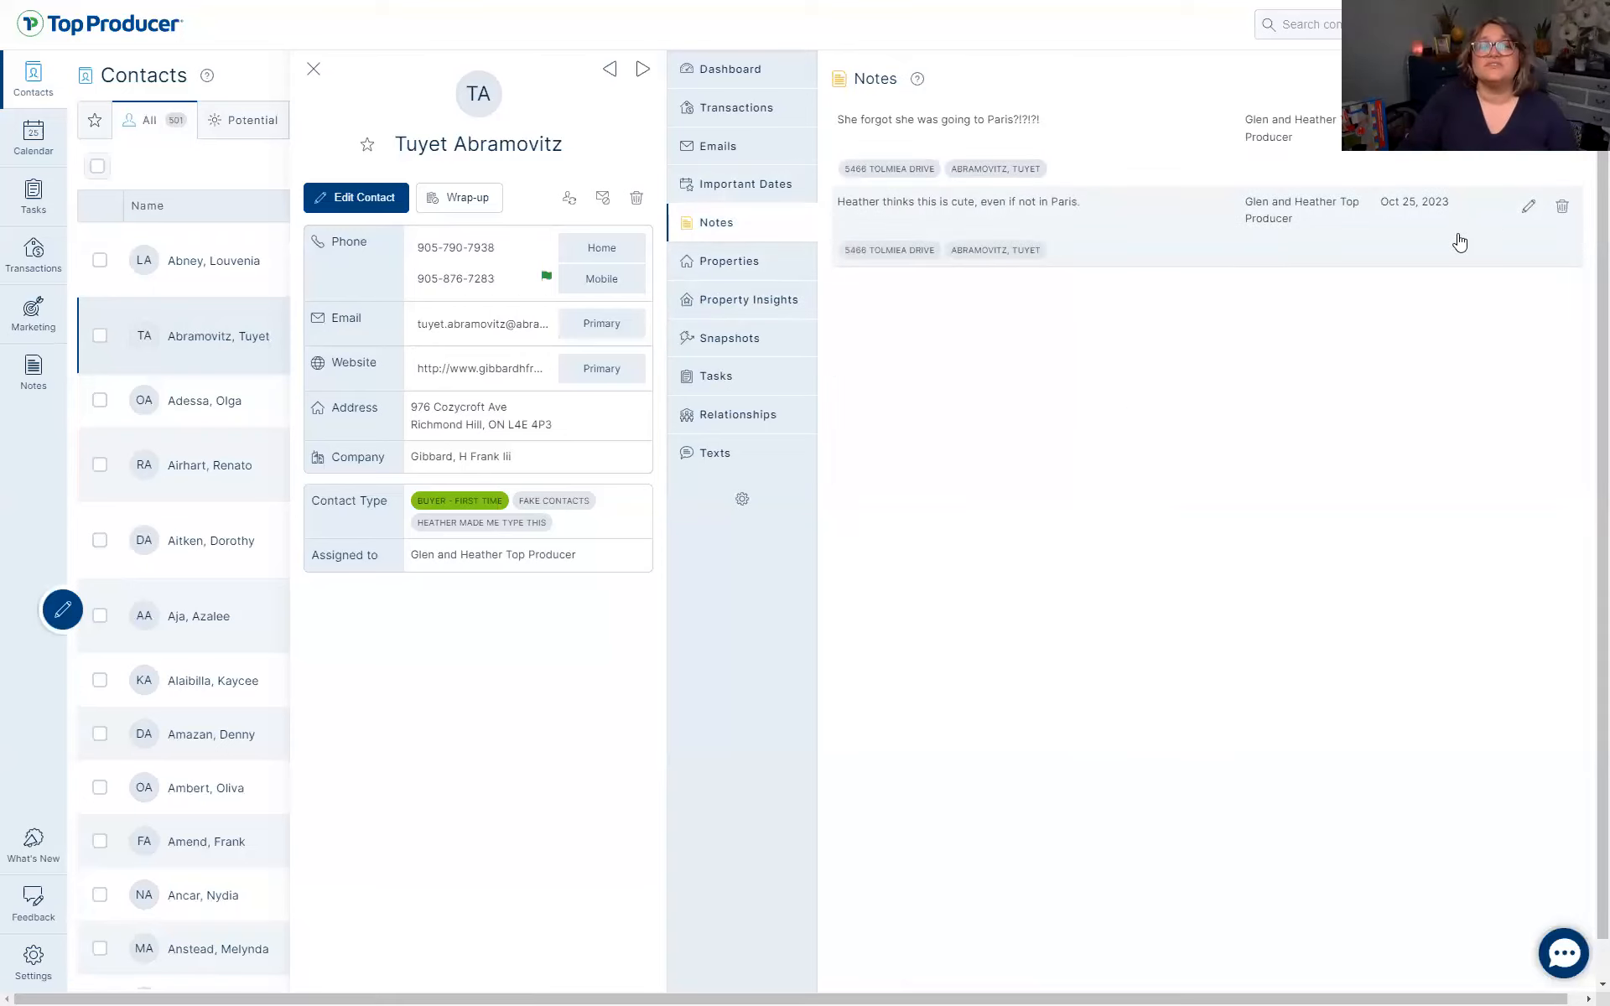
{"action": "left_click", "coordinate": [755, 70]}
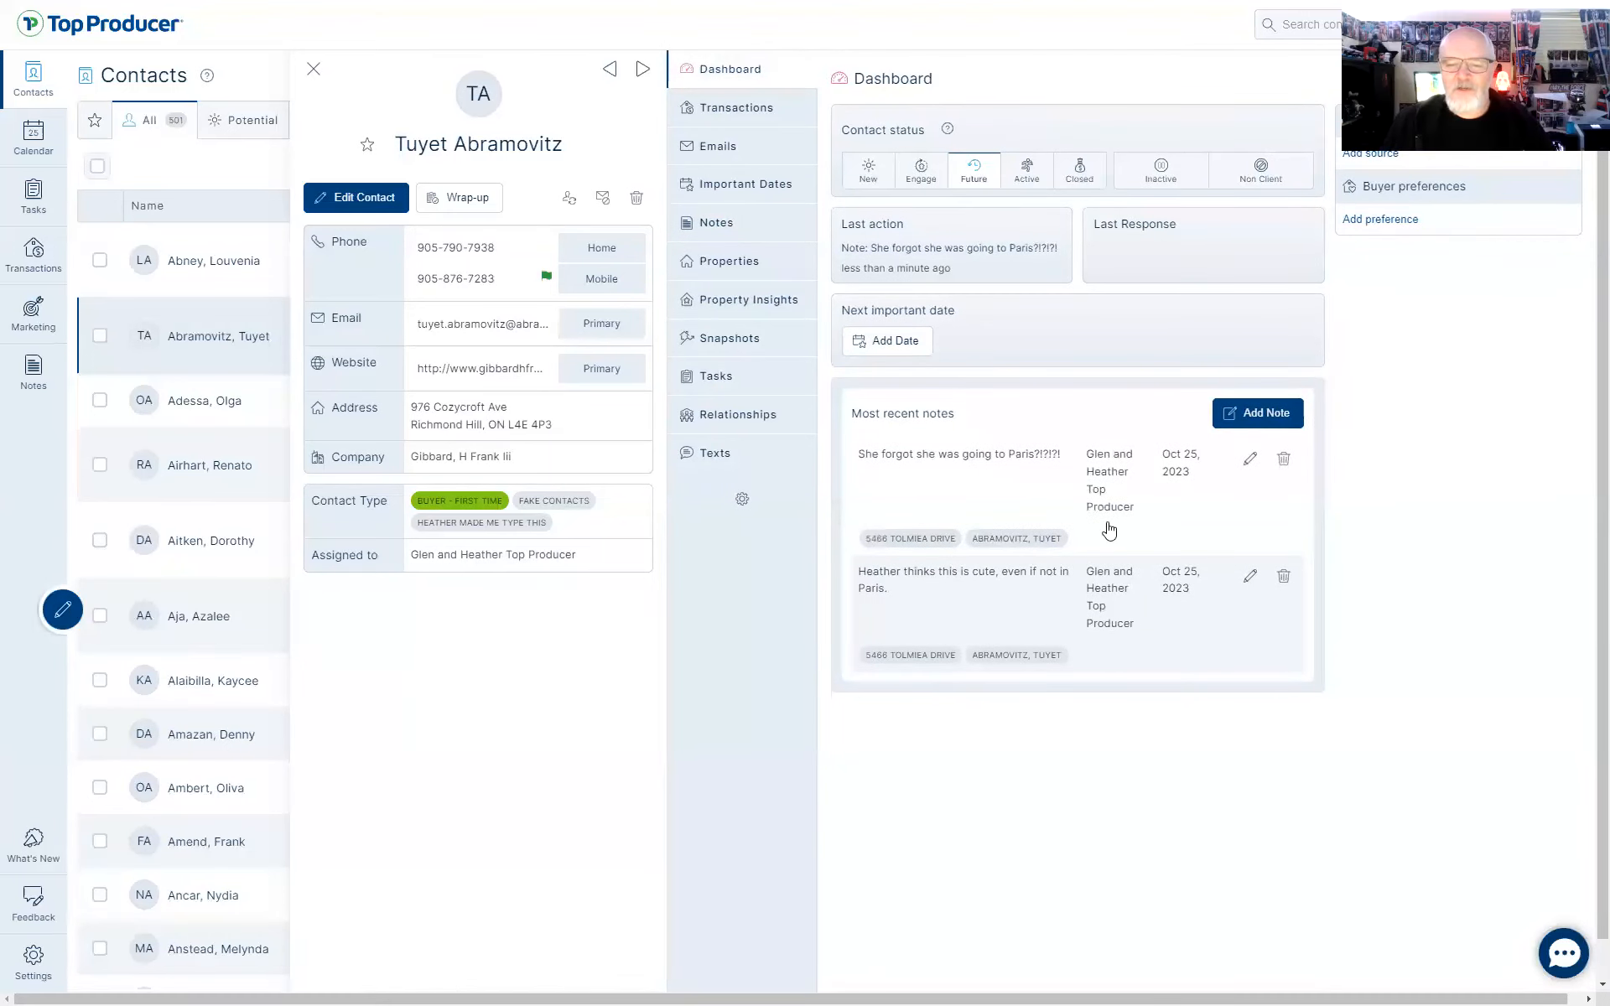
{"action": "left_click", "coordinate": [1283, 576]}
{"action": "left_click", "coordinate": [939, 543]}
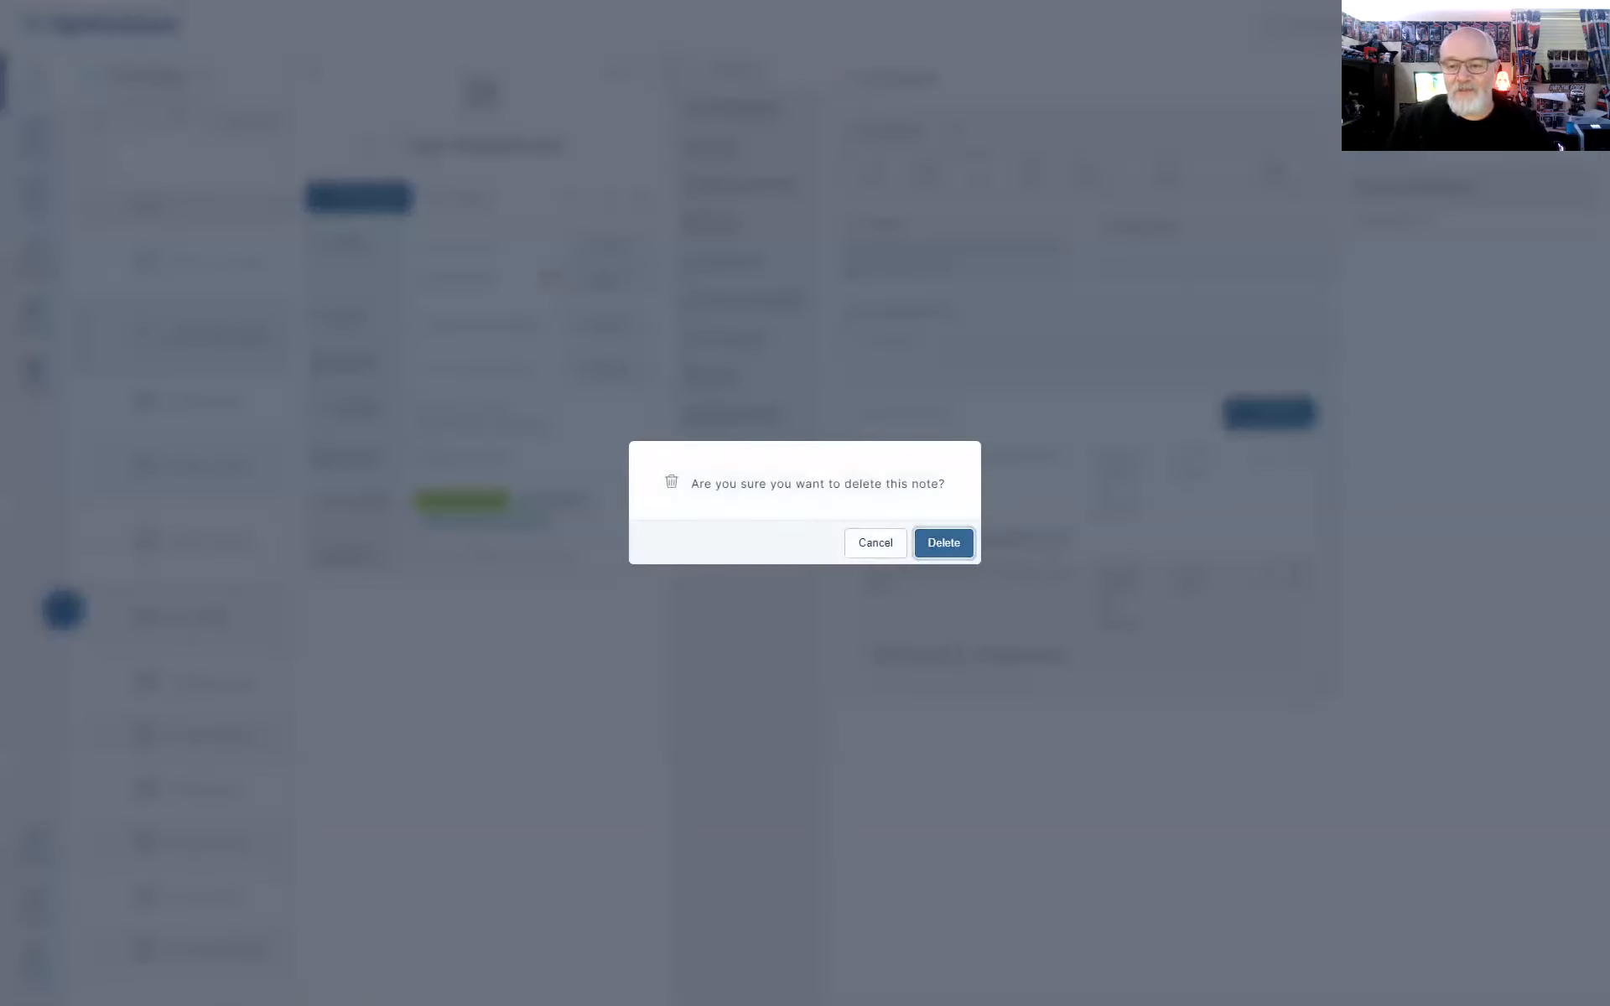
{"action": "left_click", "coordinate": [1284, 461]}
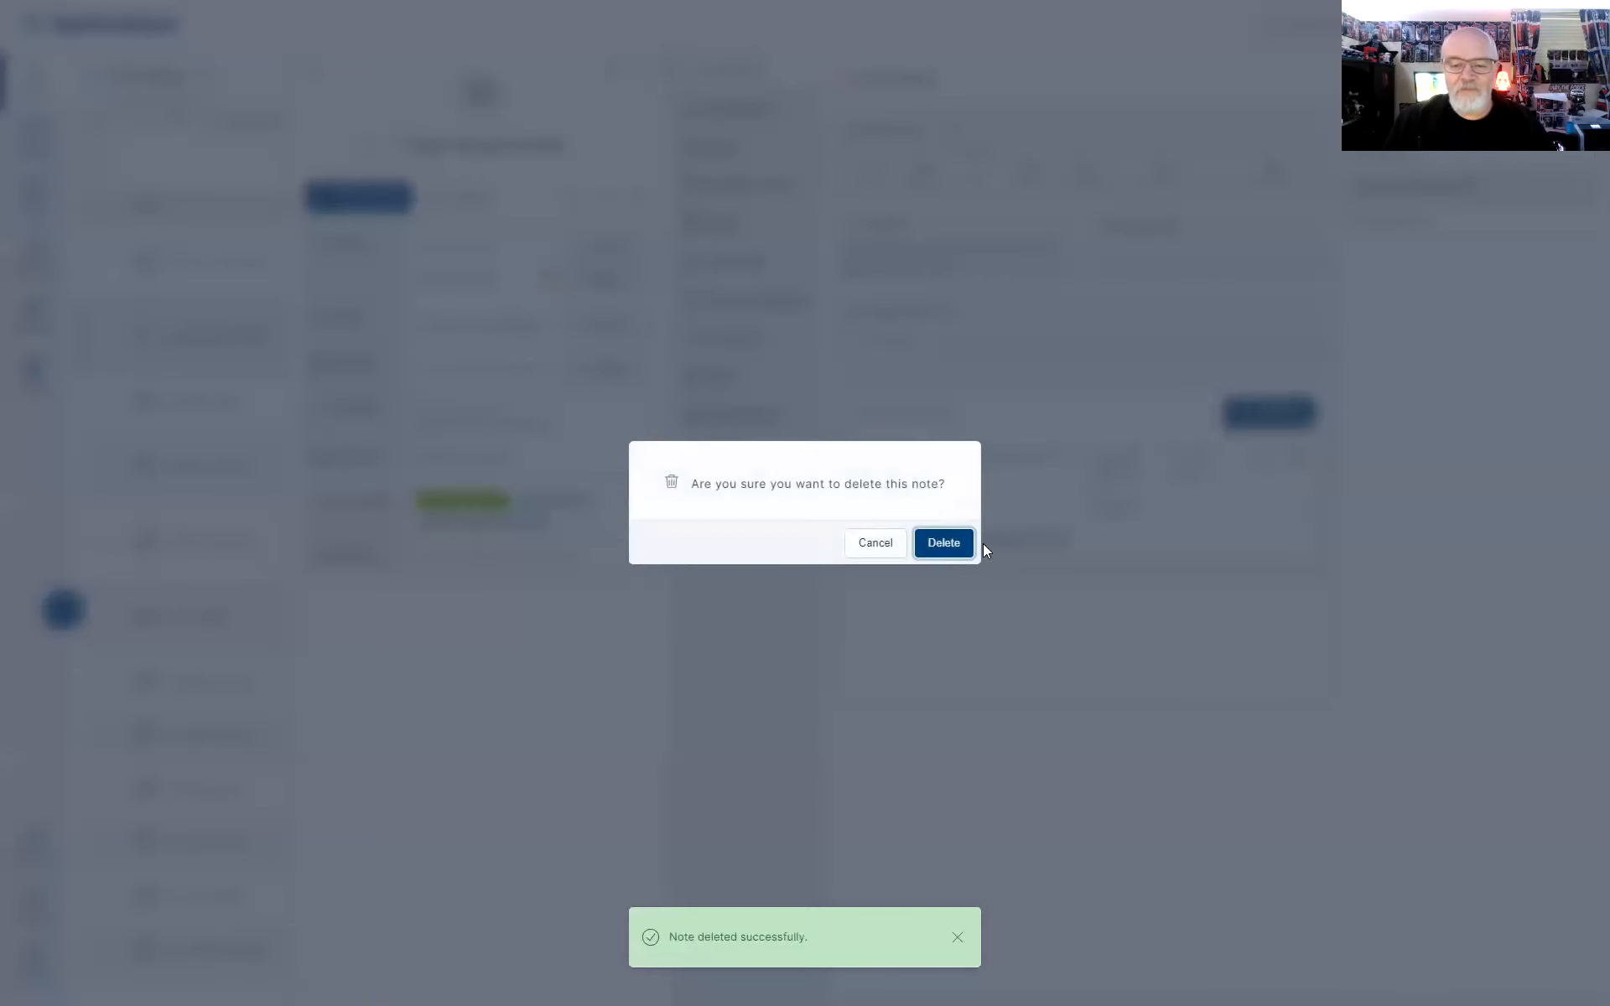
{"action": "left_click", "coordinate": [950, 543]}
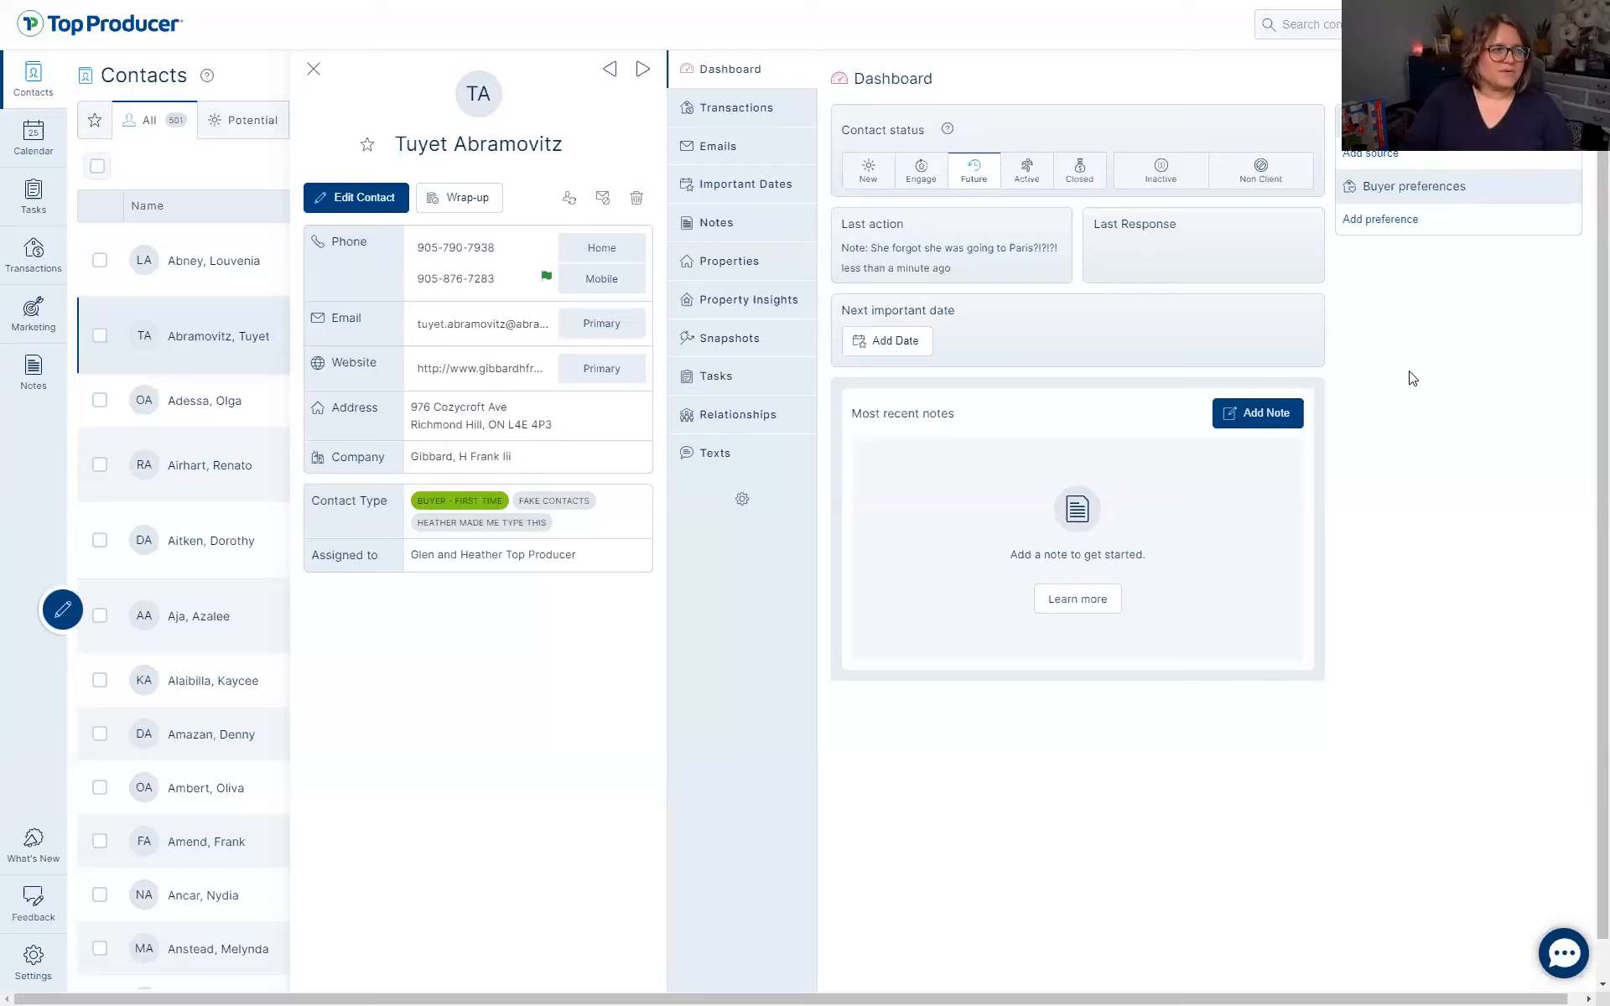
Set the Tolmiea Drive listing's interest level to Made offer
{"action": "left_click", "coordinate": [723, 310]}
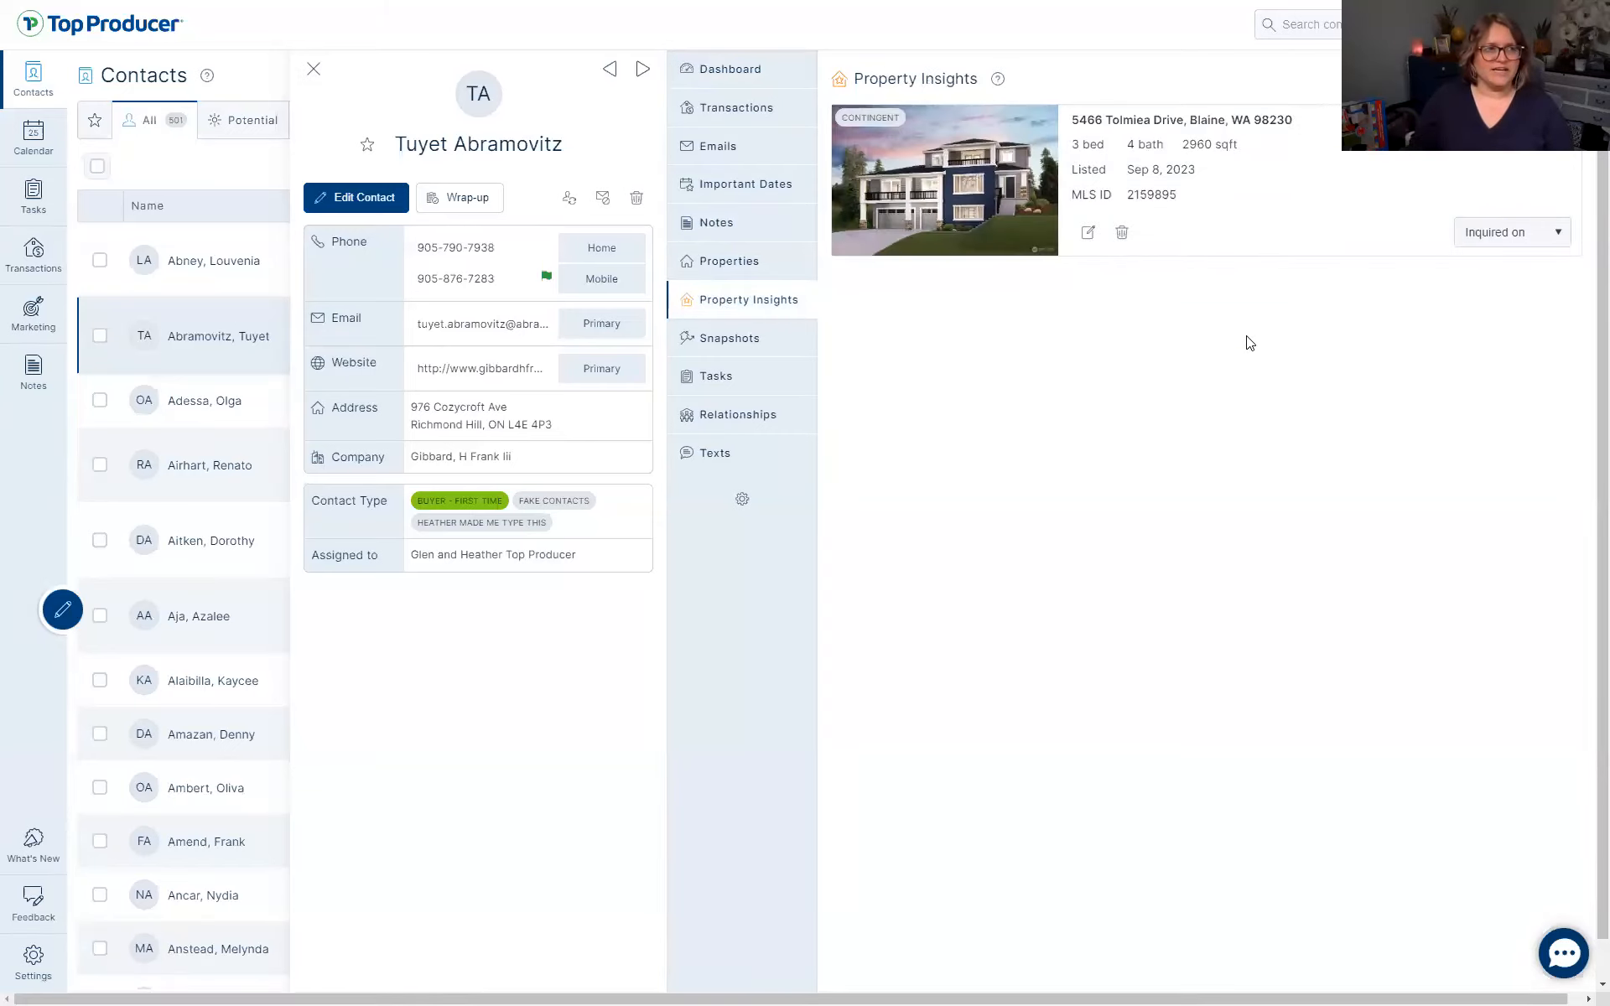
{"action": "left_click", "coordinate": [1513, 235]}
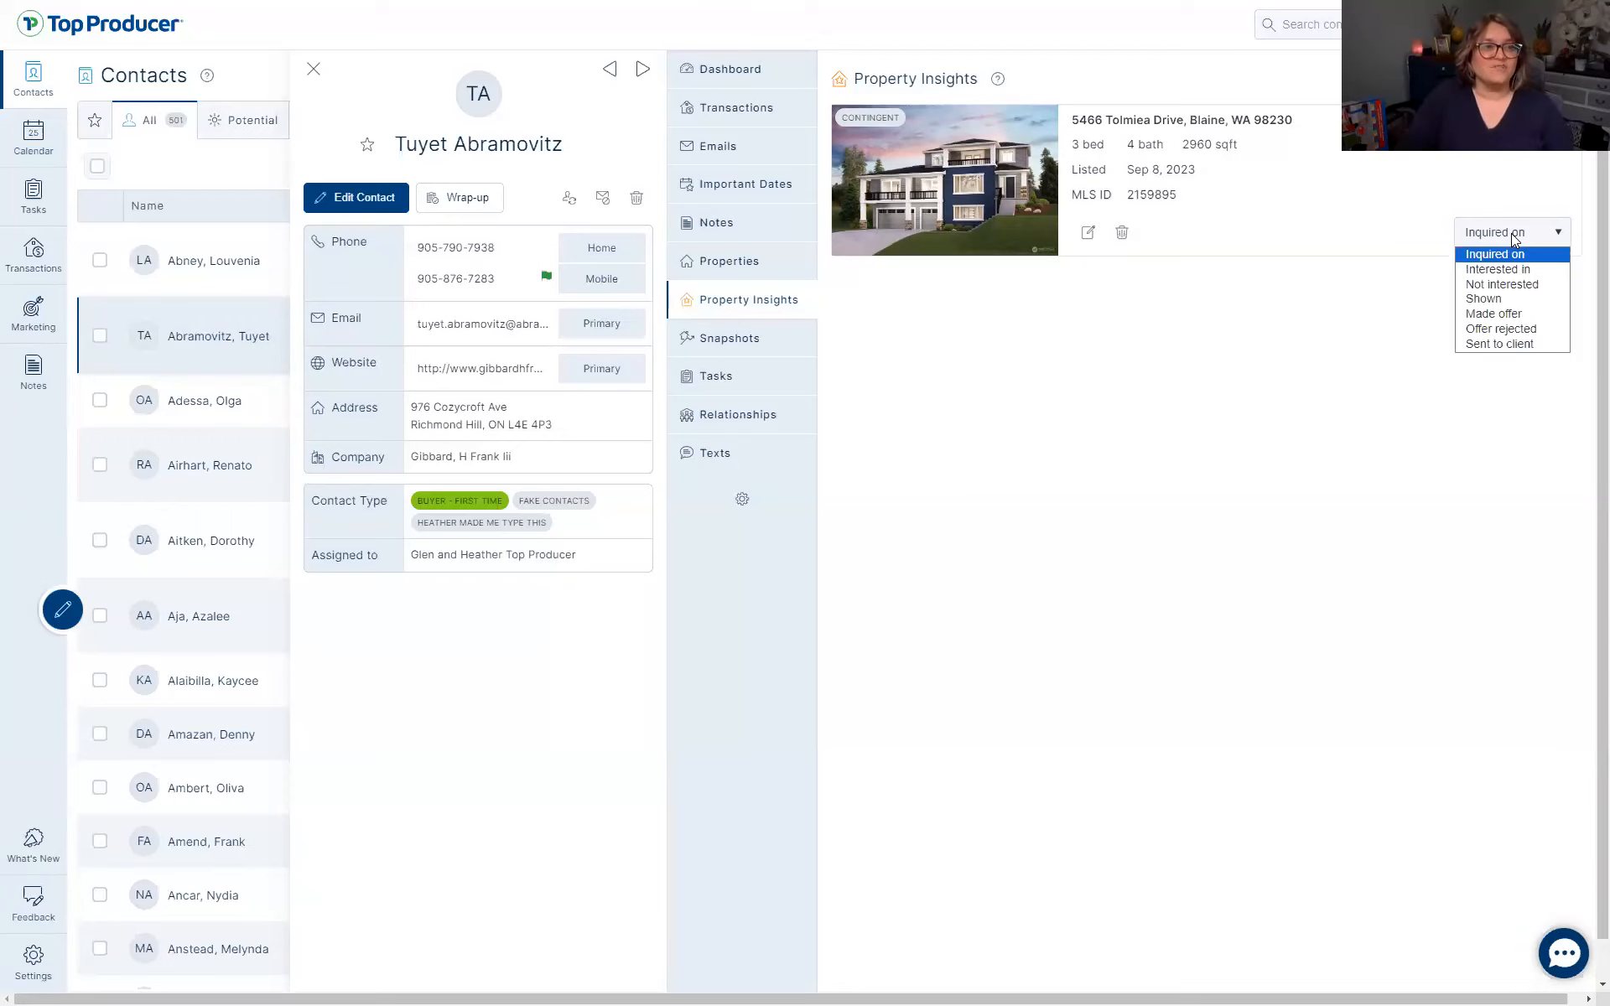
{"action": "left_click", "coordinate": [1509, 313]}
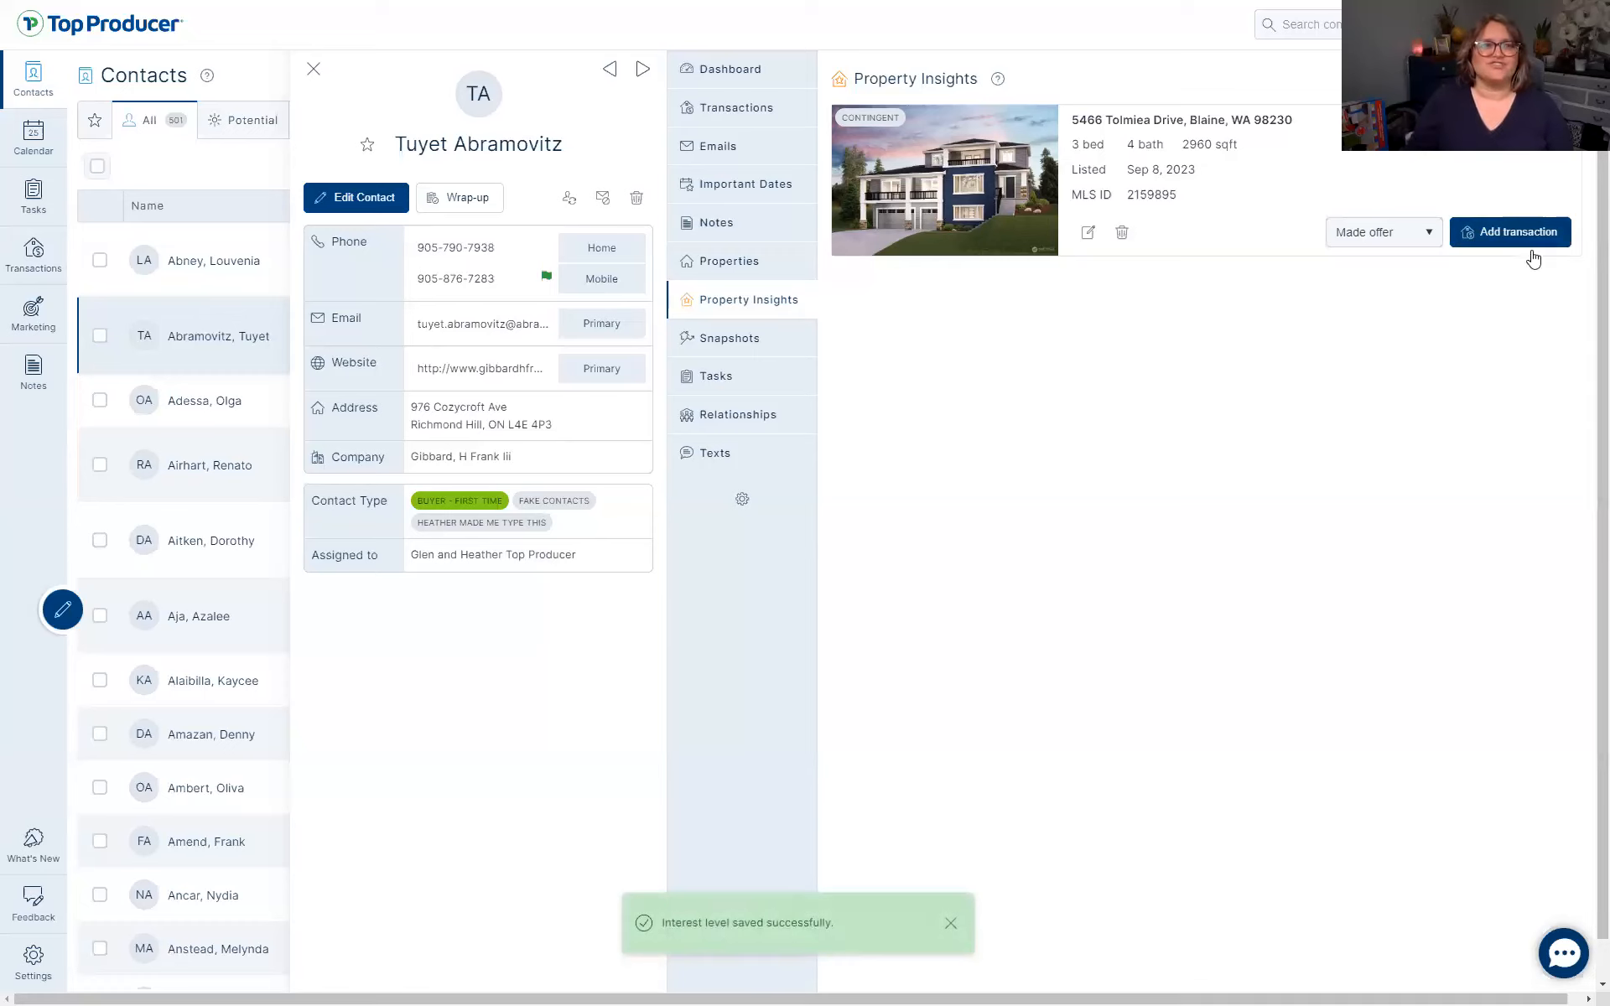
{"action": "left_click", "coordinate": [1498, 236]}
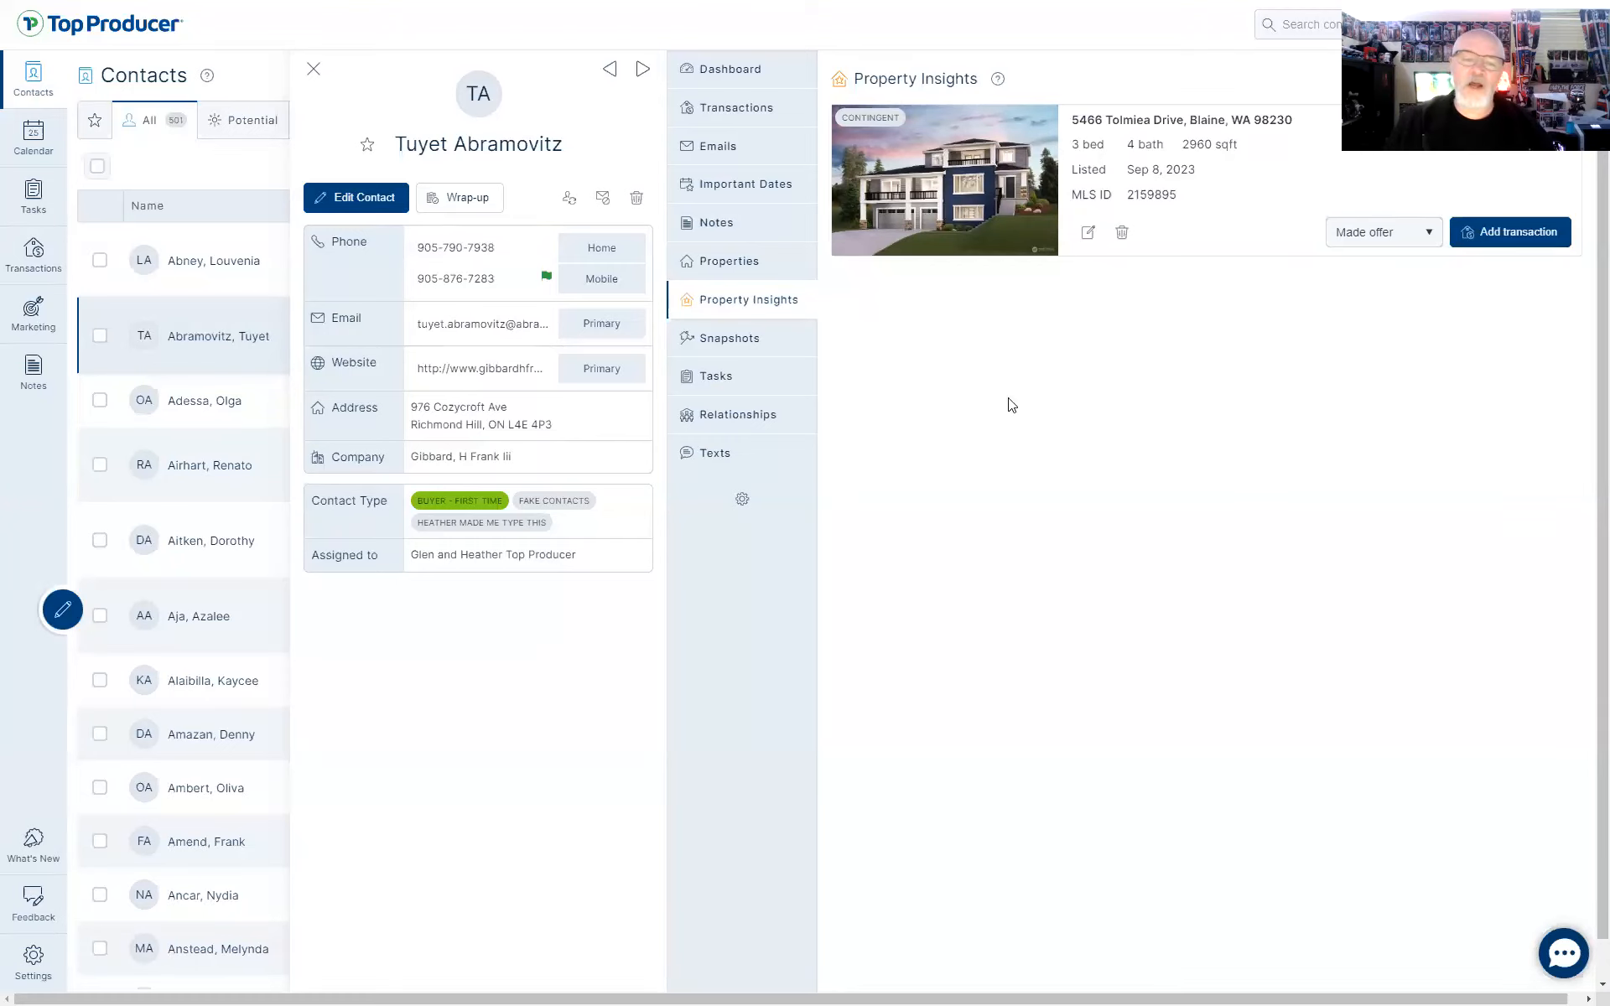
{"action": "left_click", "coordinate": [752, 115]}
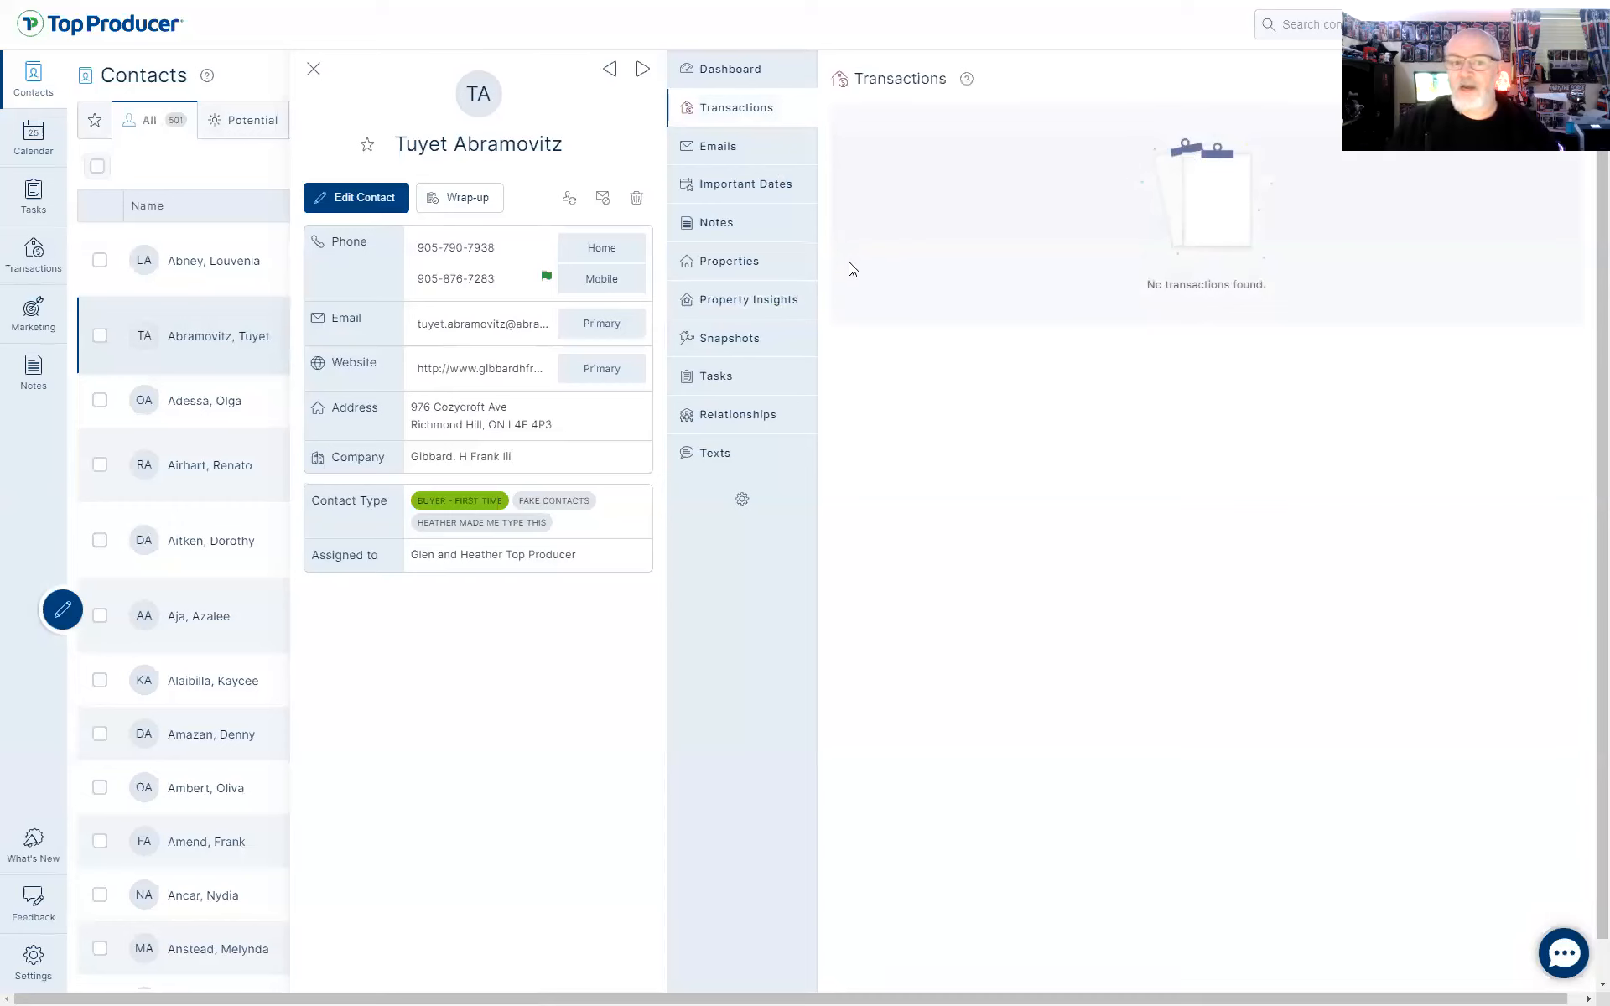
{"action": "left_click", "coordinate": [733, 302]}
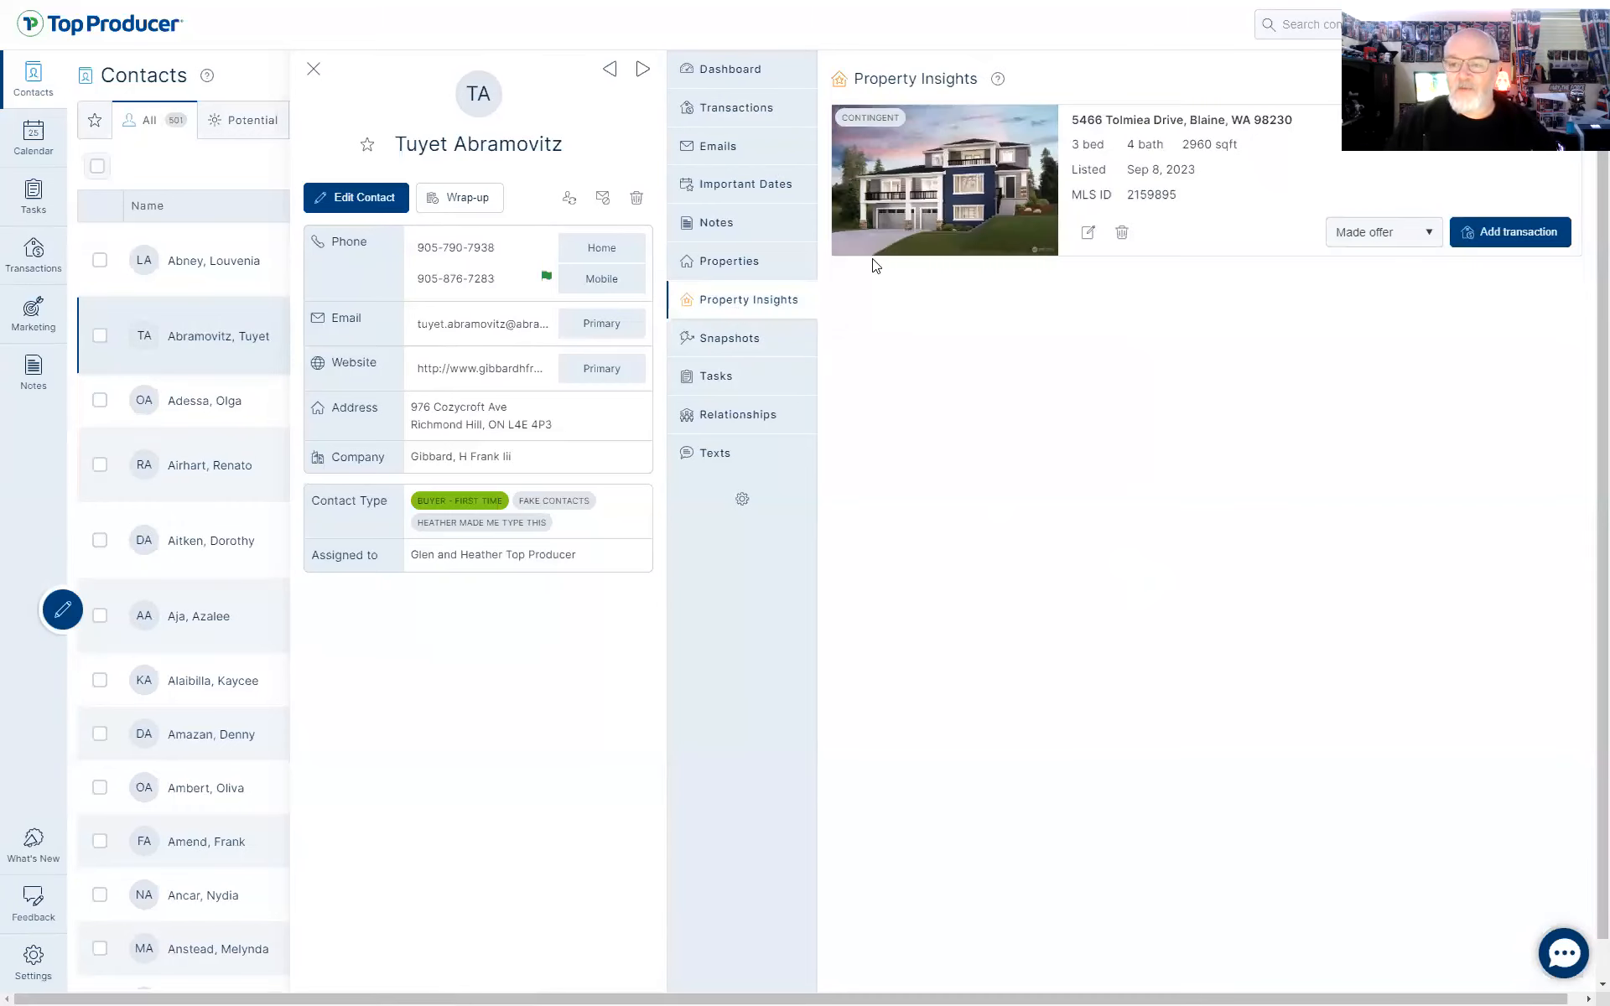
{"action": "left_click", "coordinate": [1527, 236]}
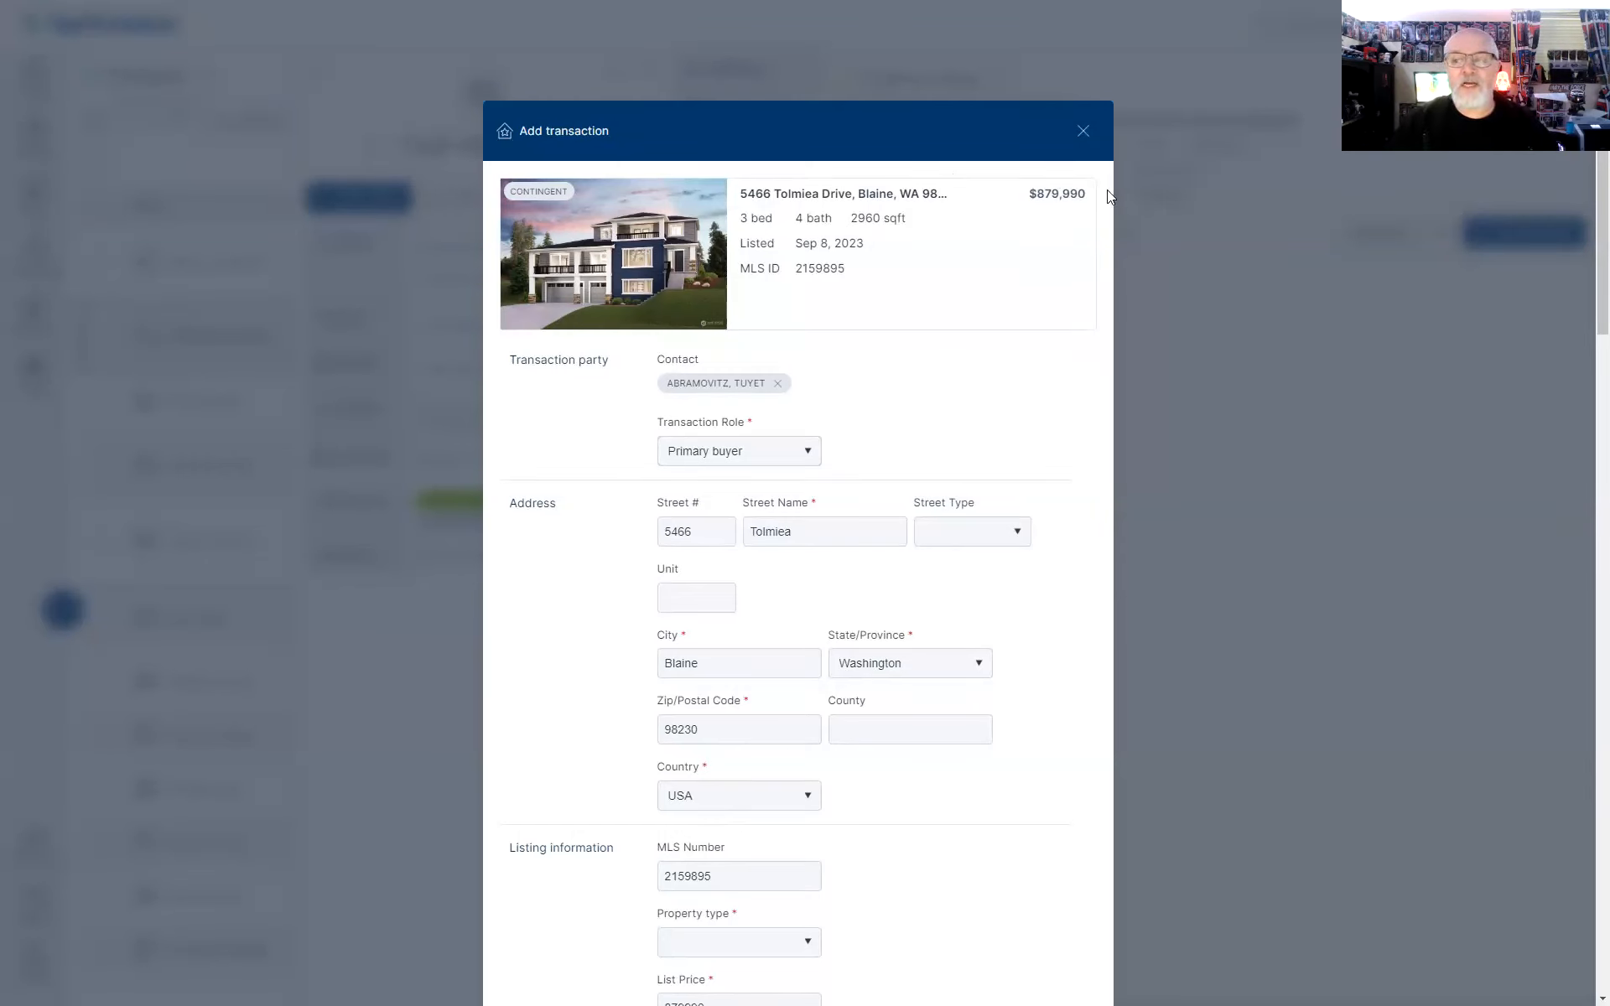
Set the transaction's property type to Single family
{"action": "scroll", "coordinate": [852, 406], "scroll_direction": "down", "scroll_amount": 3}
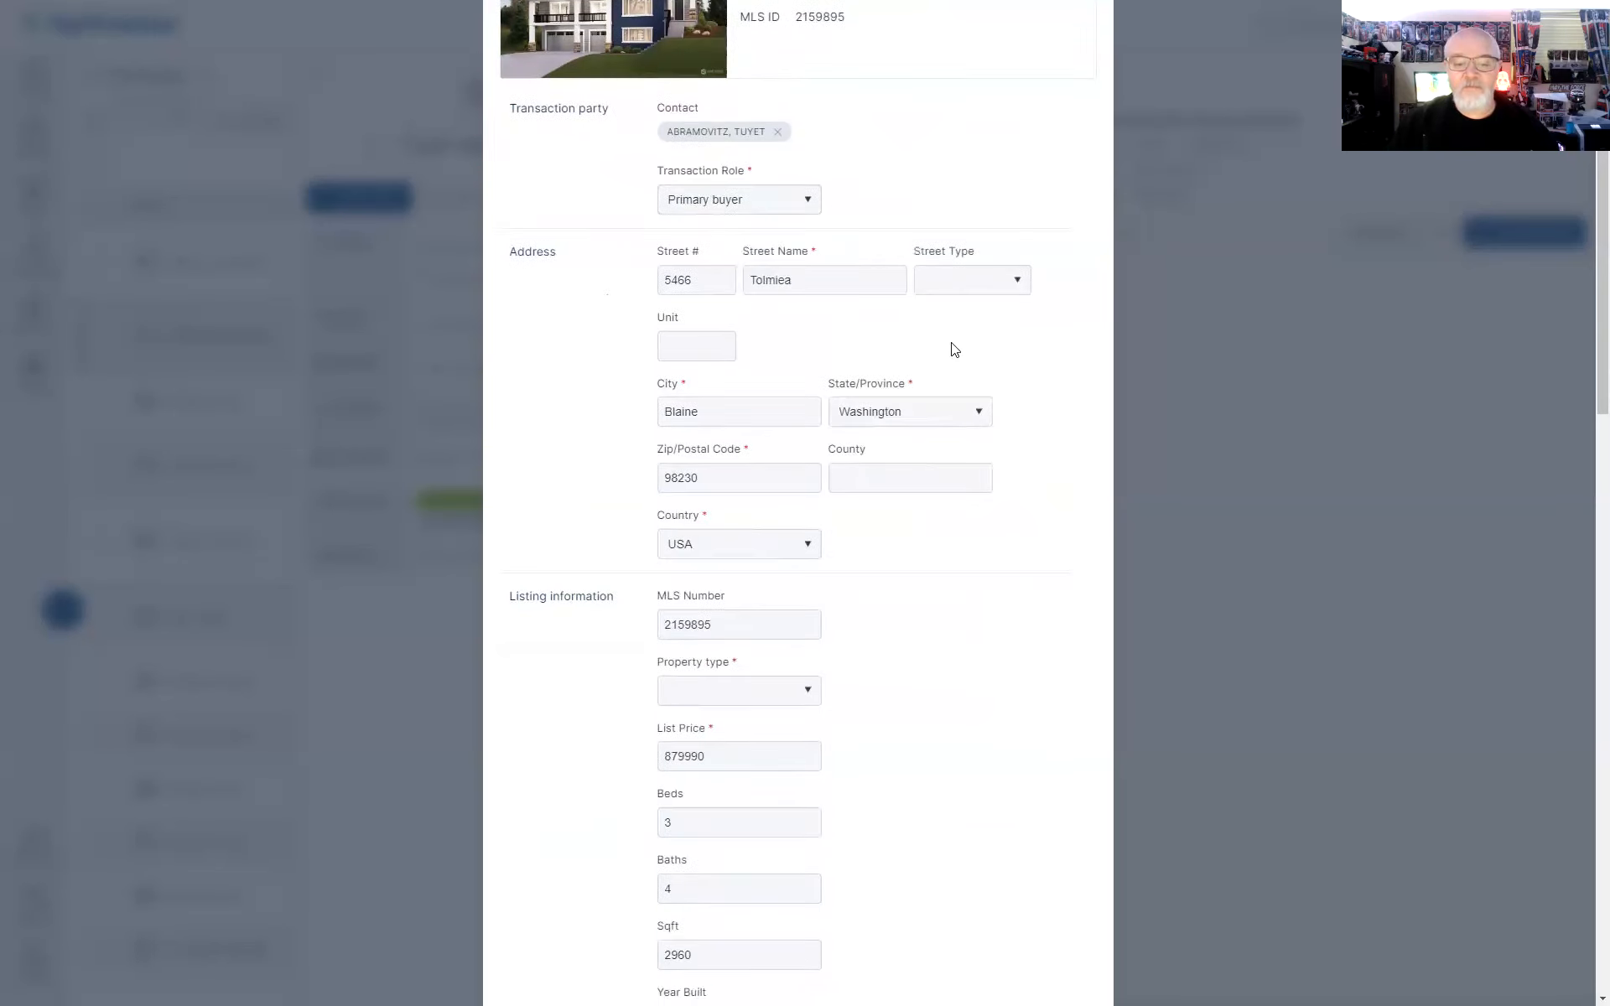
{"action": "scroll", "coordinate": [830, 254], "scroll_direction": "down", "scroll_amount": 2}
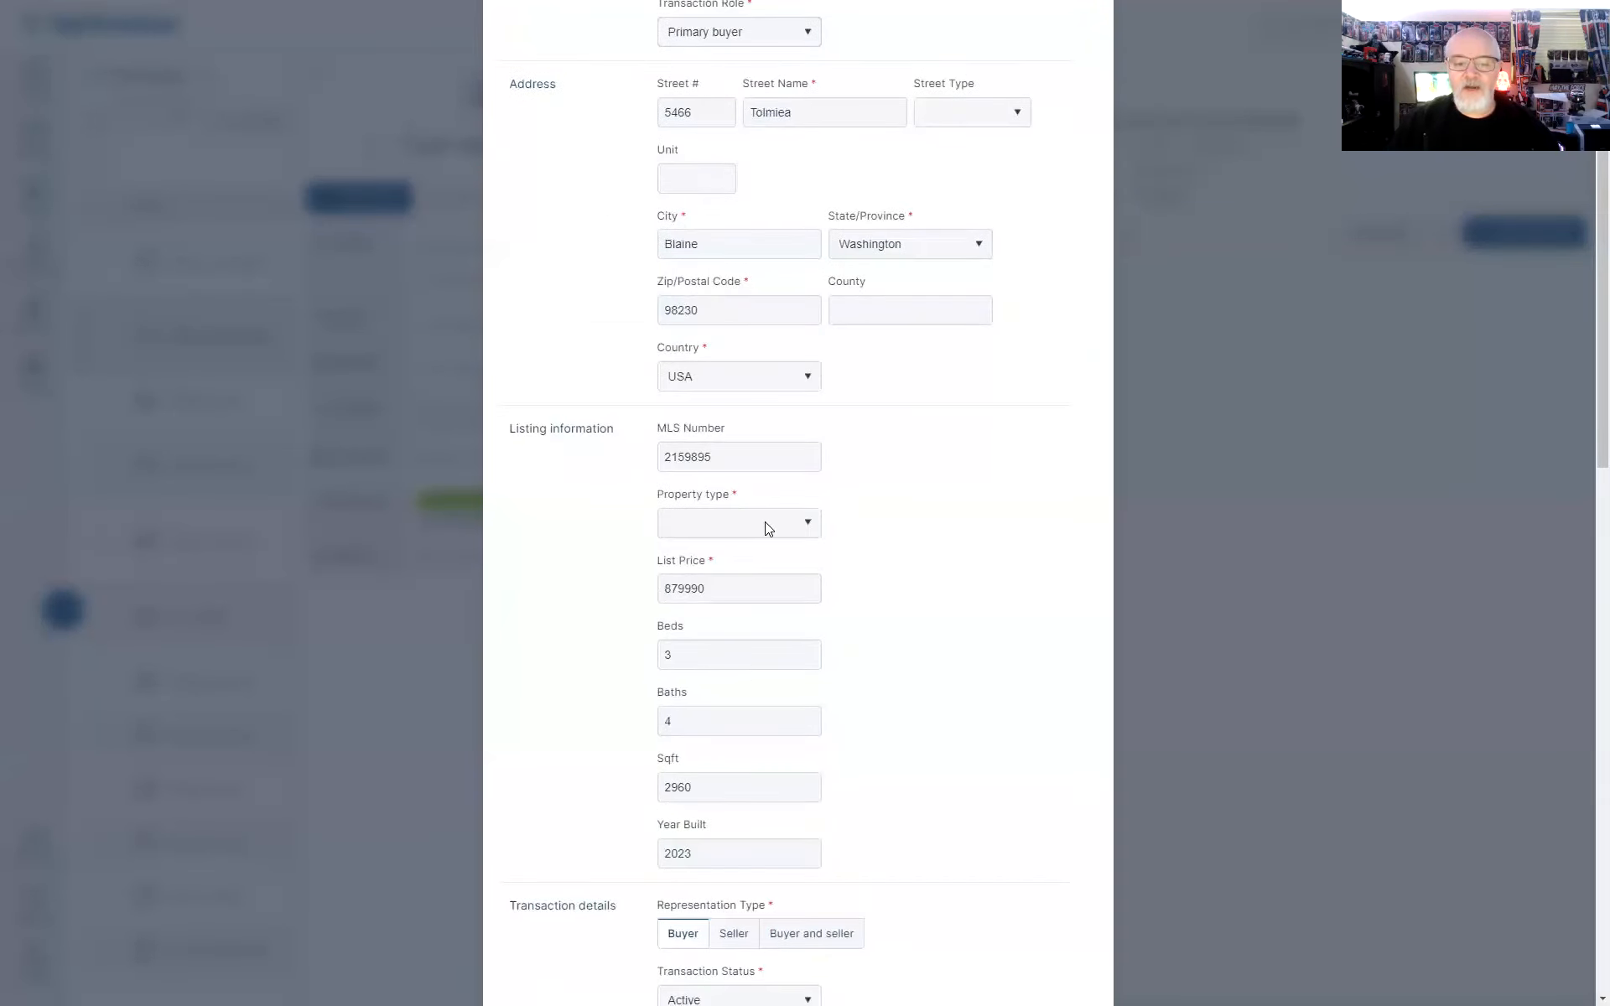
{"action": "left_click", "coordinate": [766, 524]}
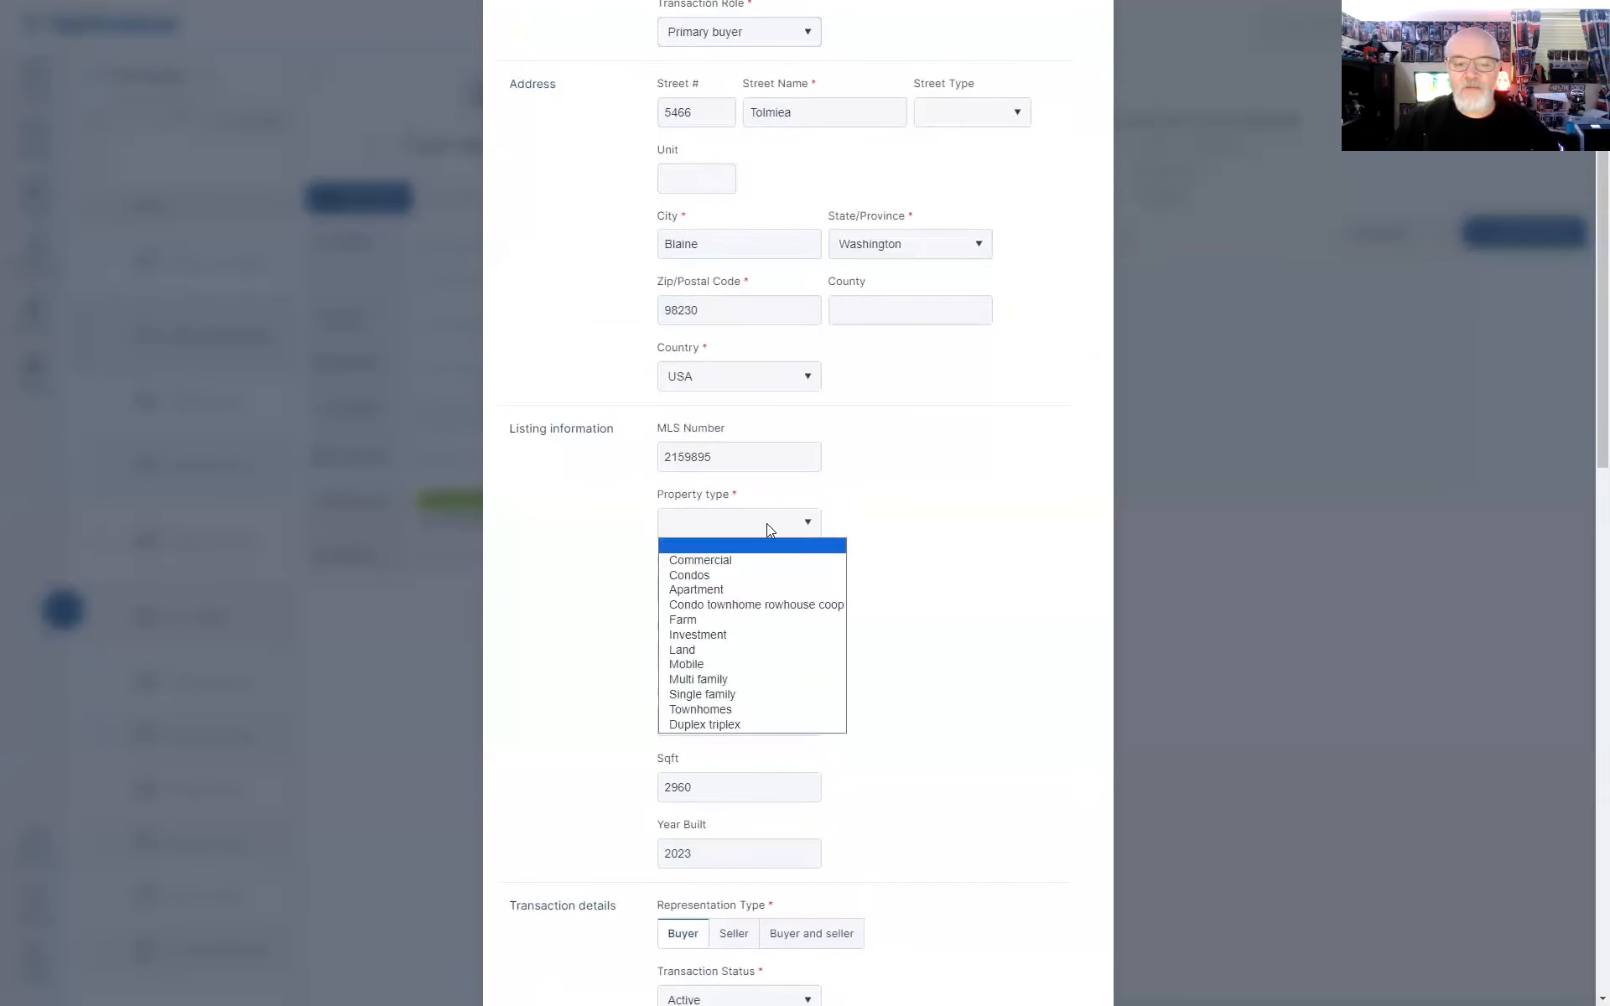
{"action": "left_click", "coordinate": [760, 696]}
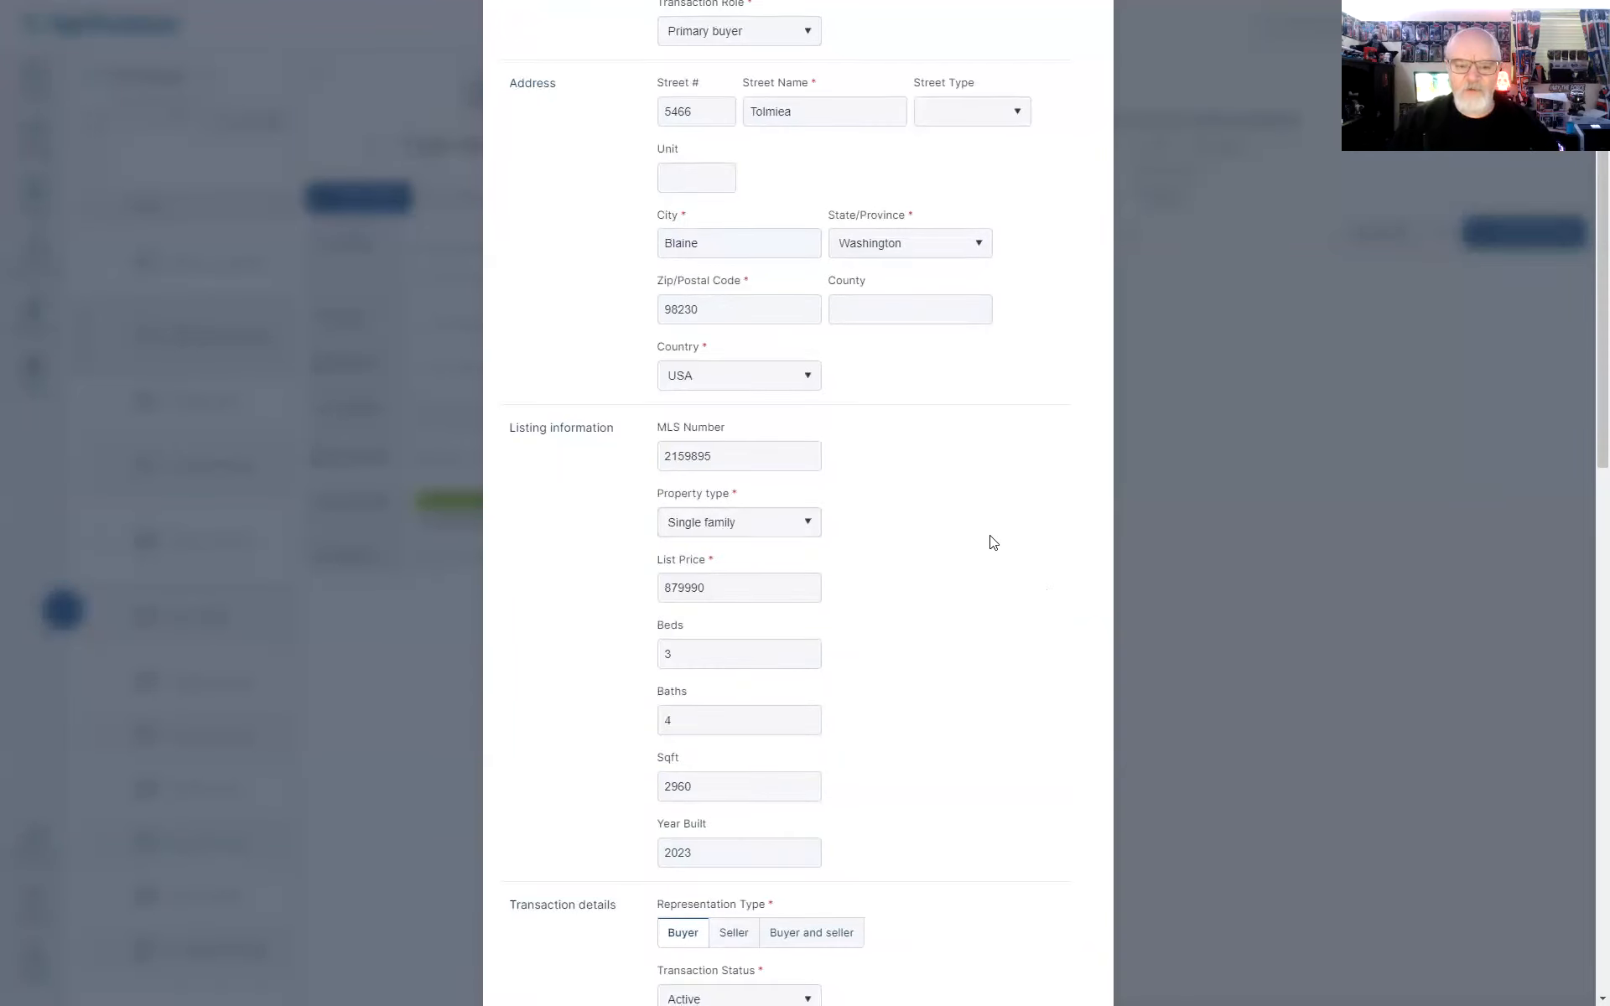
Set the offer date to 2023-10-25 and offer expiration to 2023-10-31
{"action": "scroll", "coordinate": [1007, 520], "scroll_direction": "down", "scroll_amount": 4}
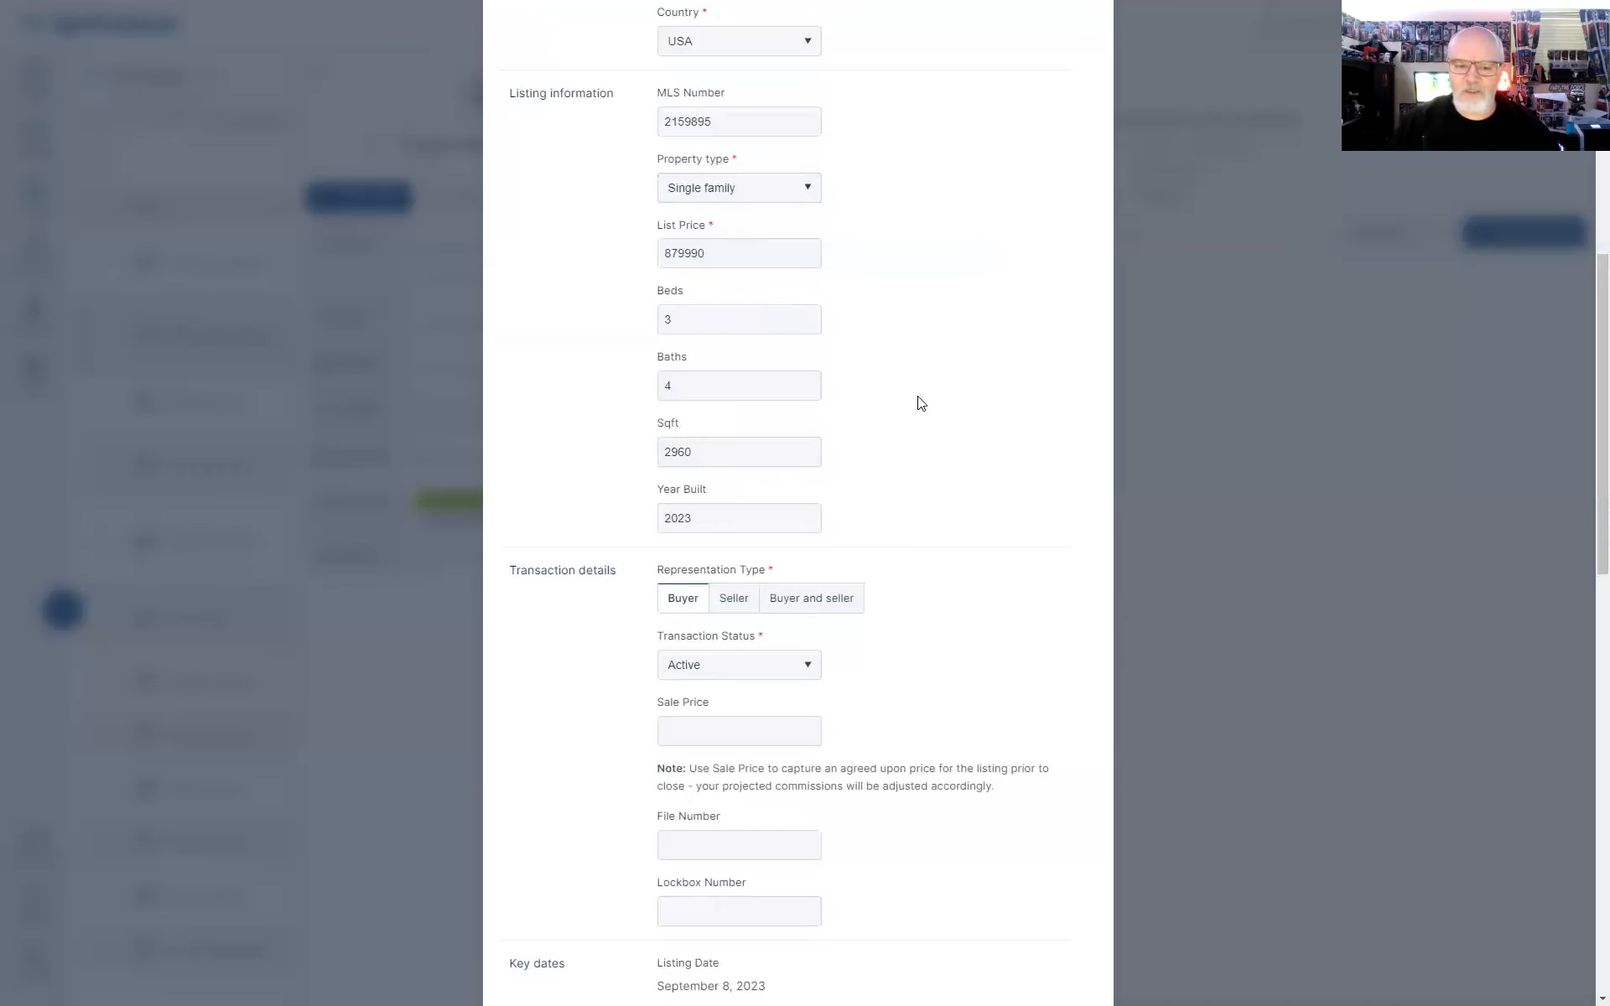
{"action": "scroll", "coordinate": [914, 394], "scroll_direction": "down", "scroll_amount": 4}
{"action": "scroll", "coordinate": [909, 359], "scroll_direction": "down", "scroll_amount": 3}
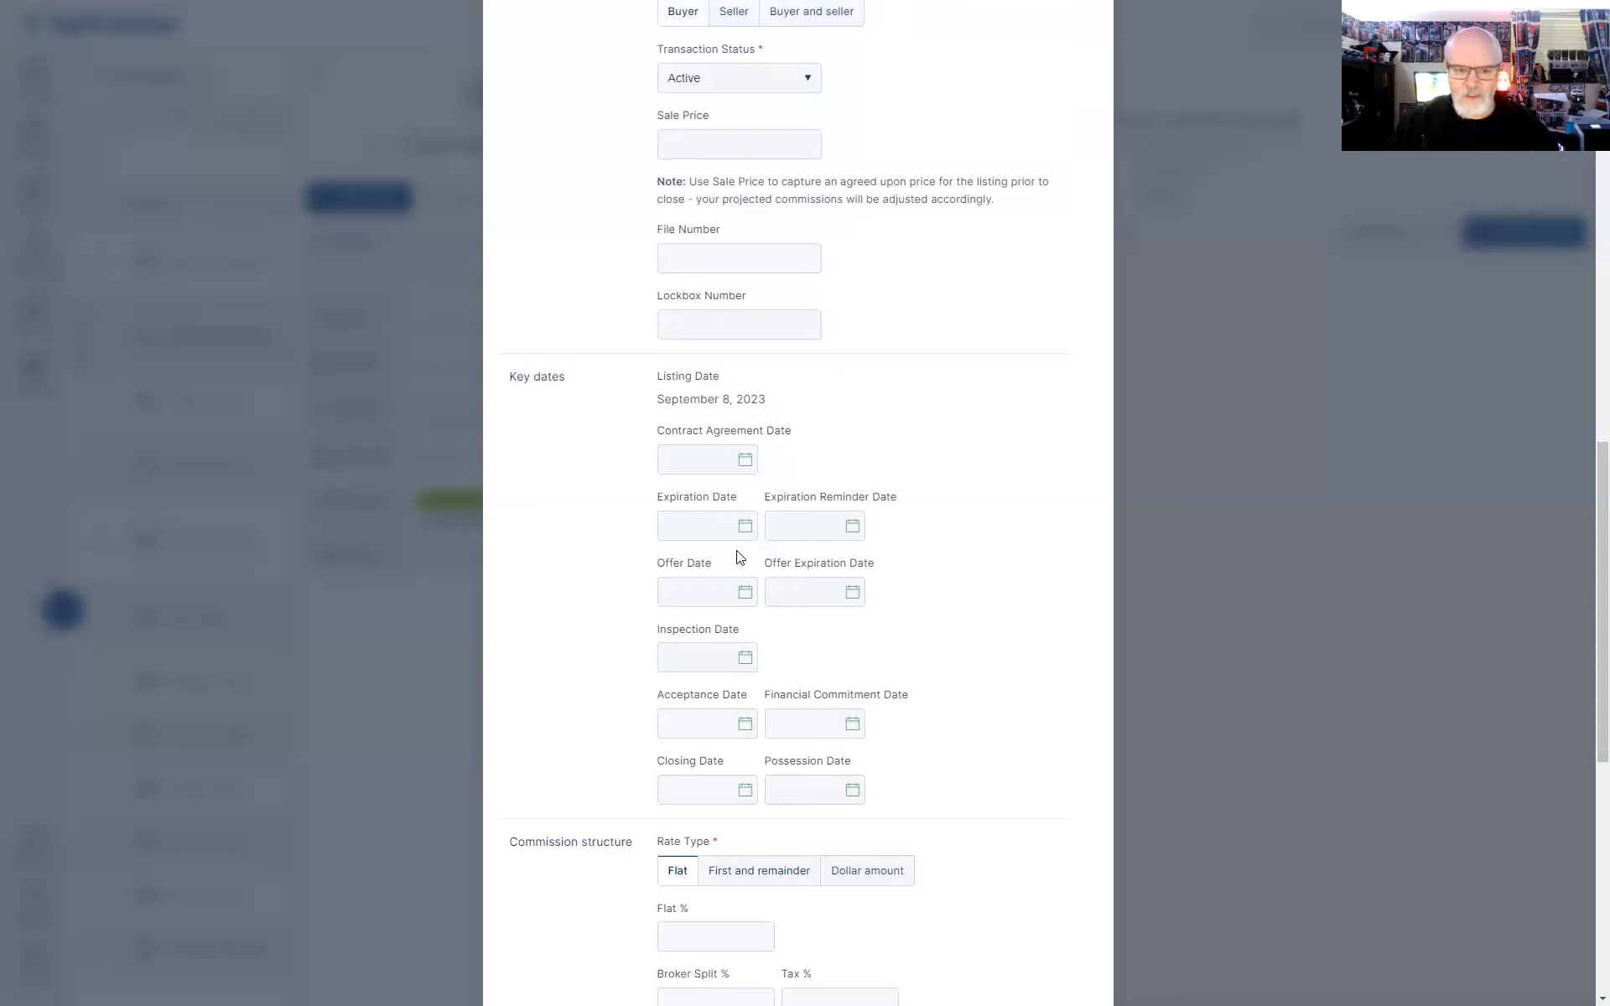
{"action": "left_click", "coordinate": [742, 593]}
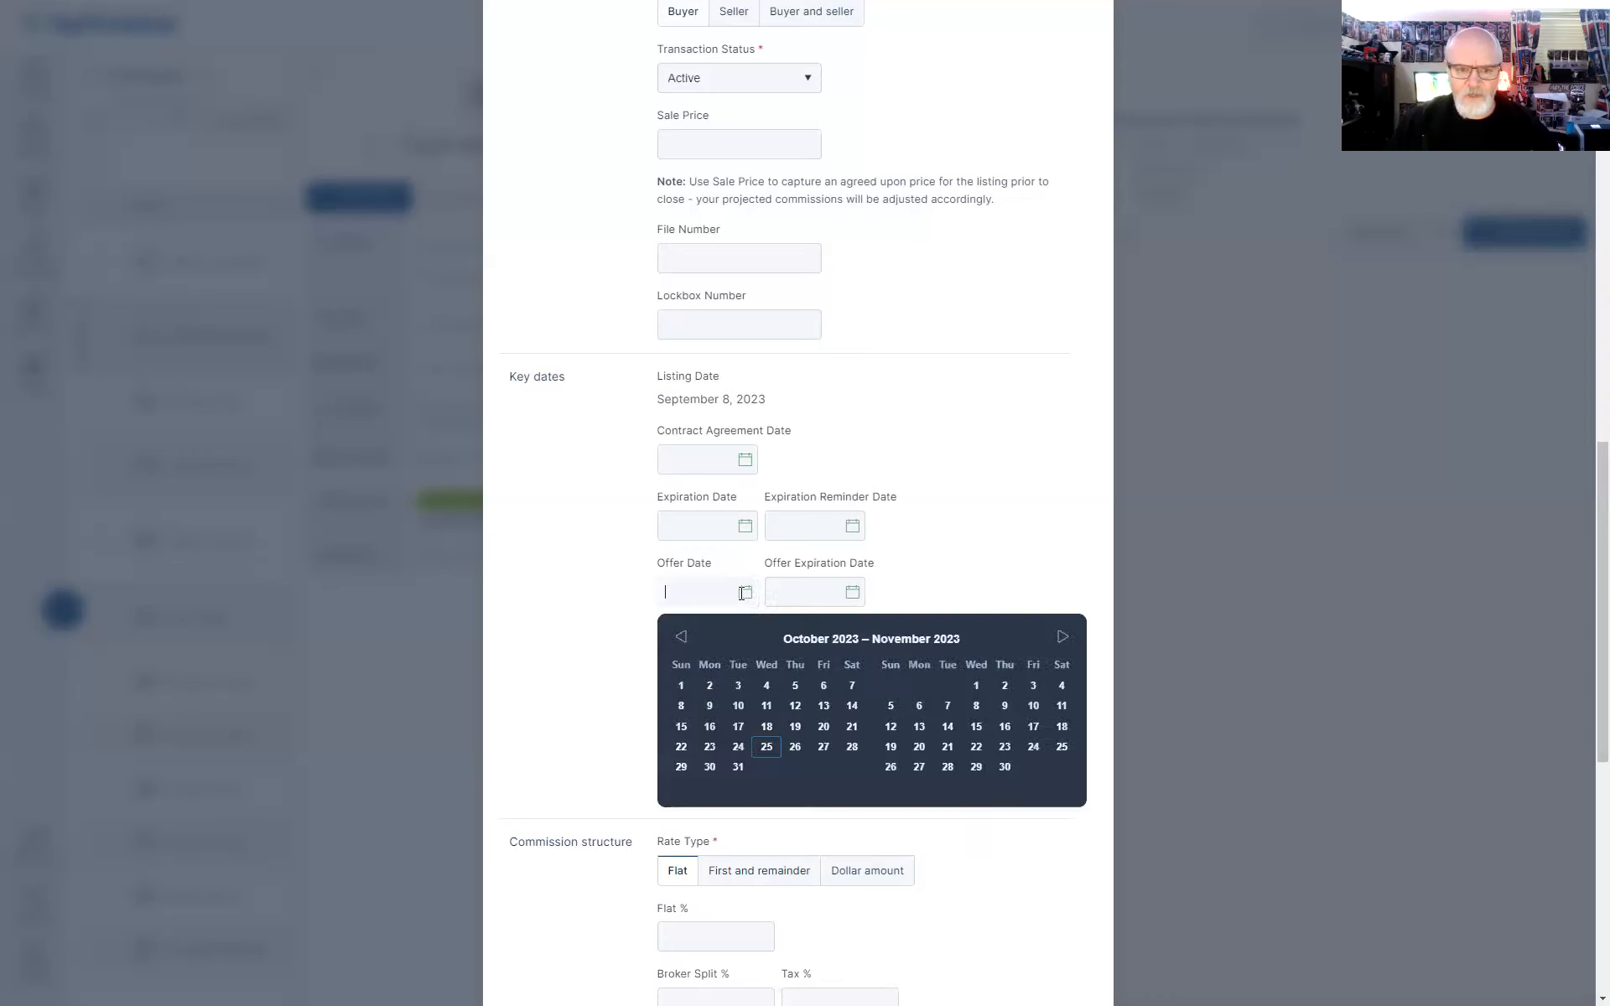
{"action": "left_click", "coordinate": [764, 752]}
{"action": "left_click", "coordinate": [847, 591]}
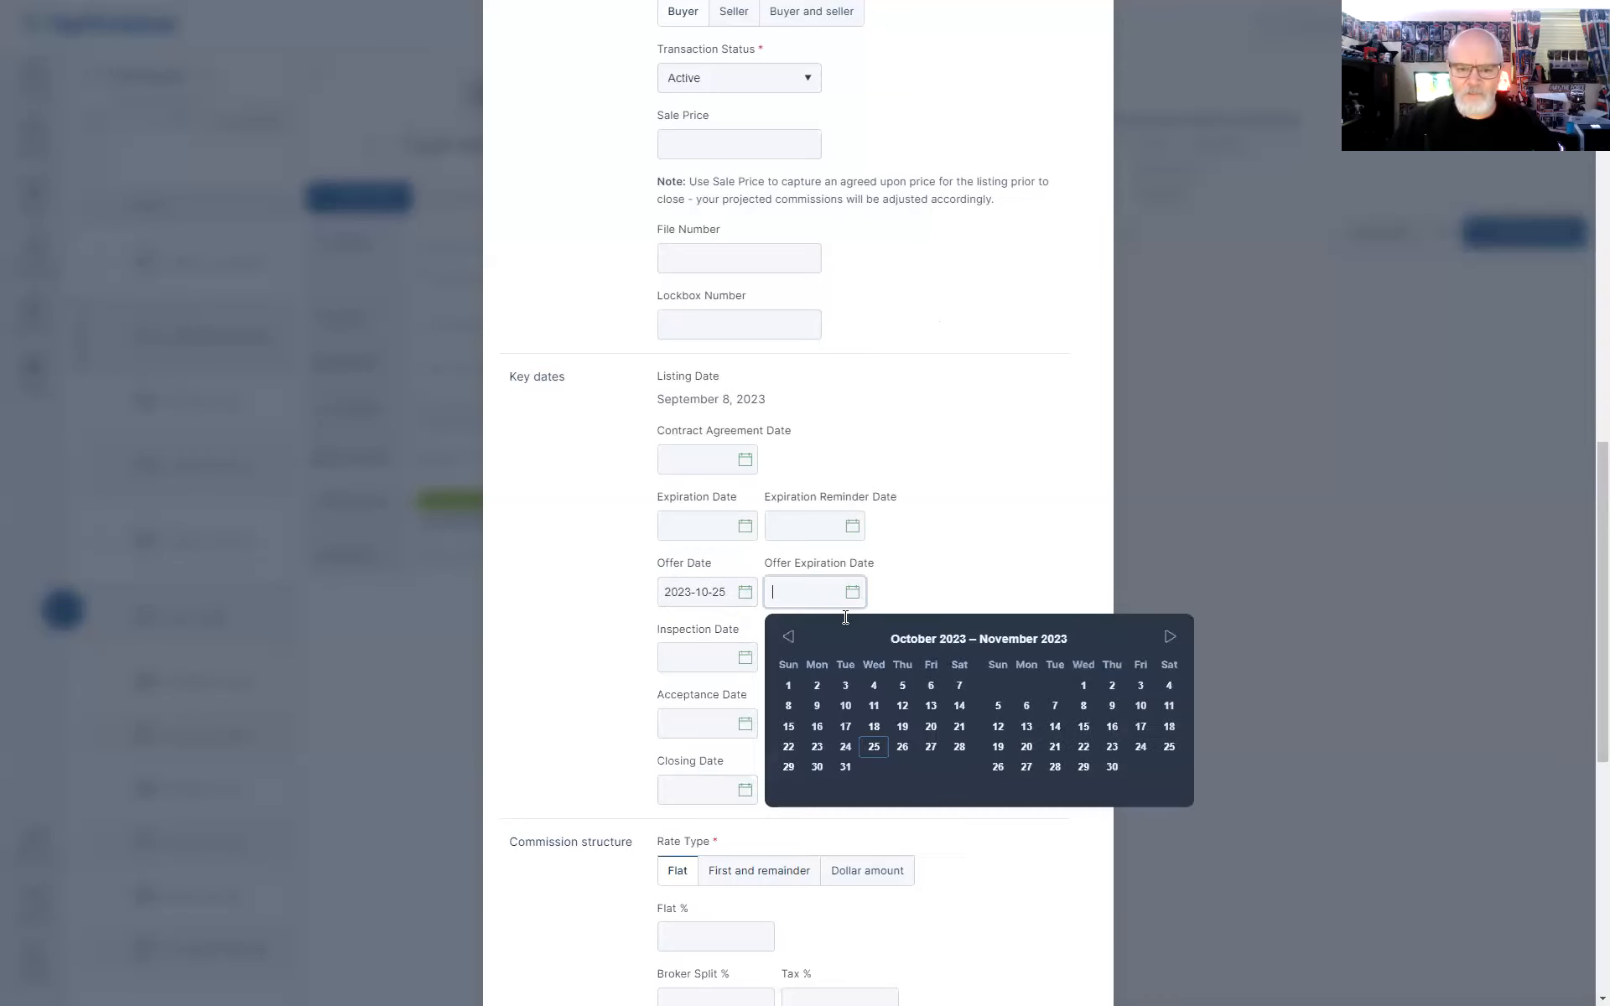
{"action": "left_click", "coordinate": [845, 768]}
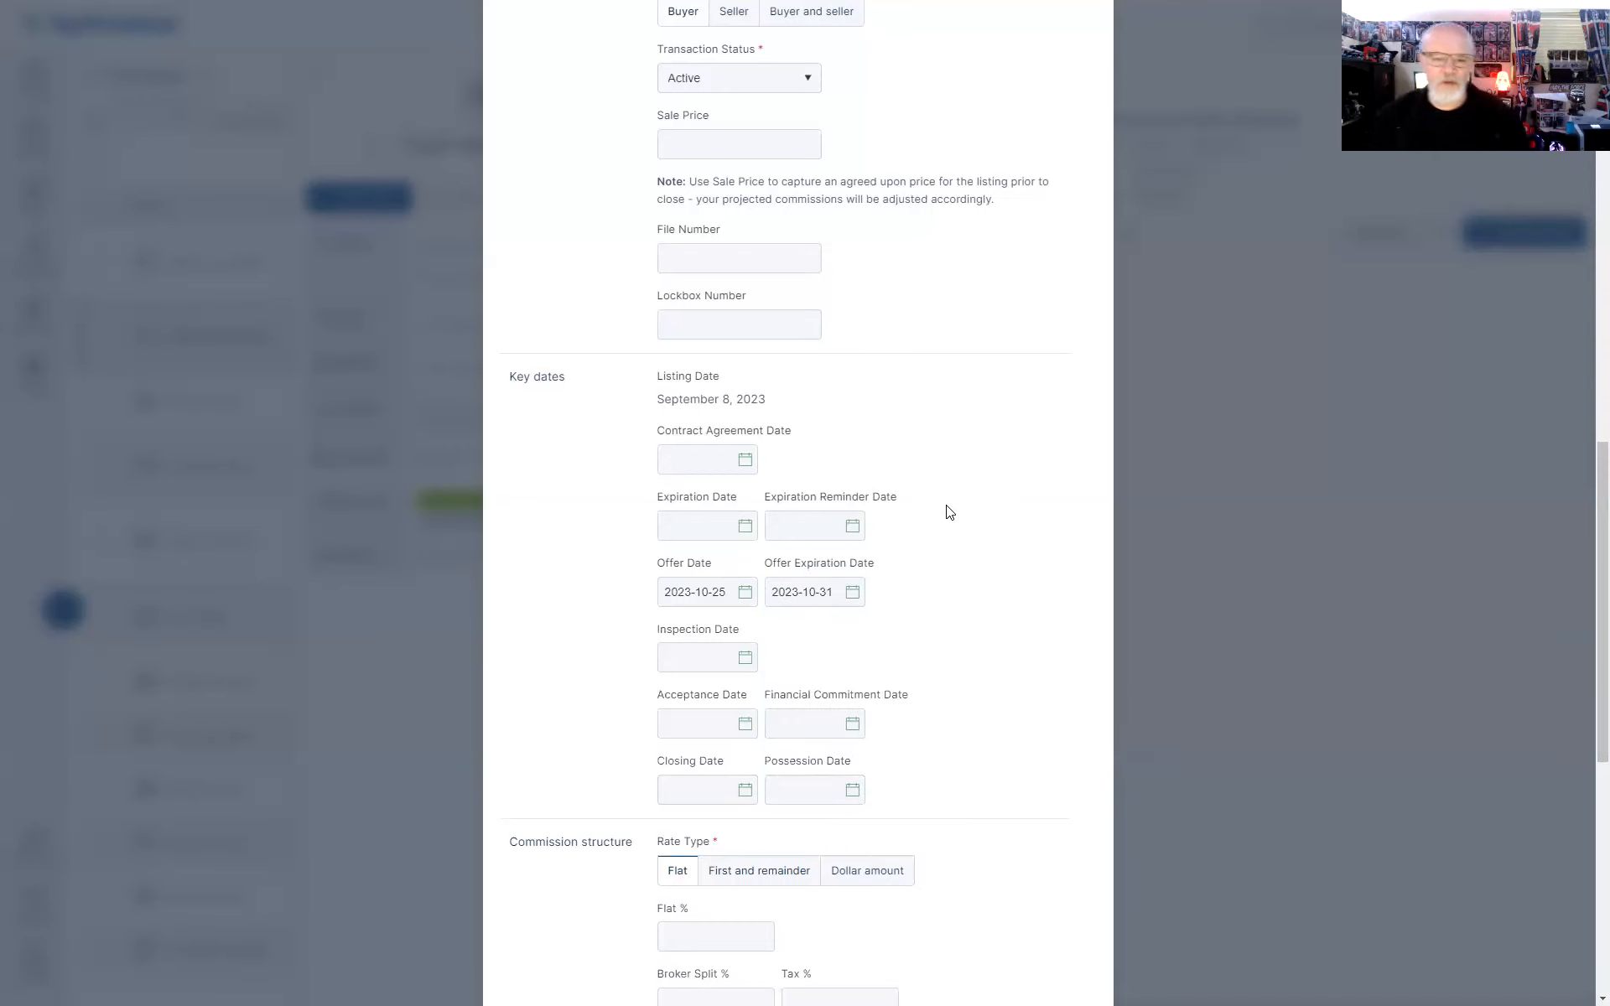
Enter a flat commission of 1%
{"action": "scroll", "coordinate": [947, 511], "scroll_direction": "down", "scroll_amount": 2}
{"action": "scroll", "coordinate": [914, 528], "scroll_direction": "down", "scroll_amount": 2}
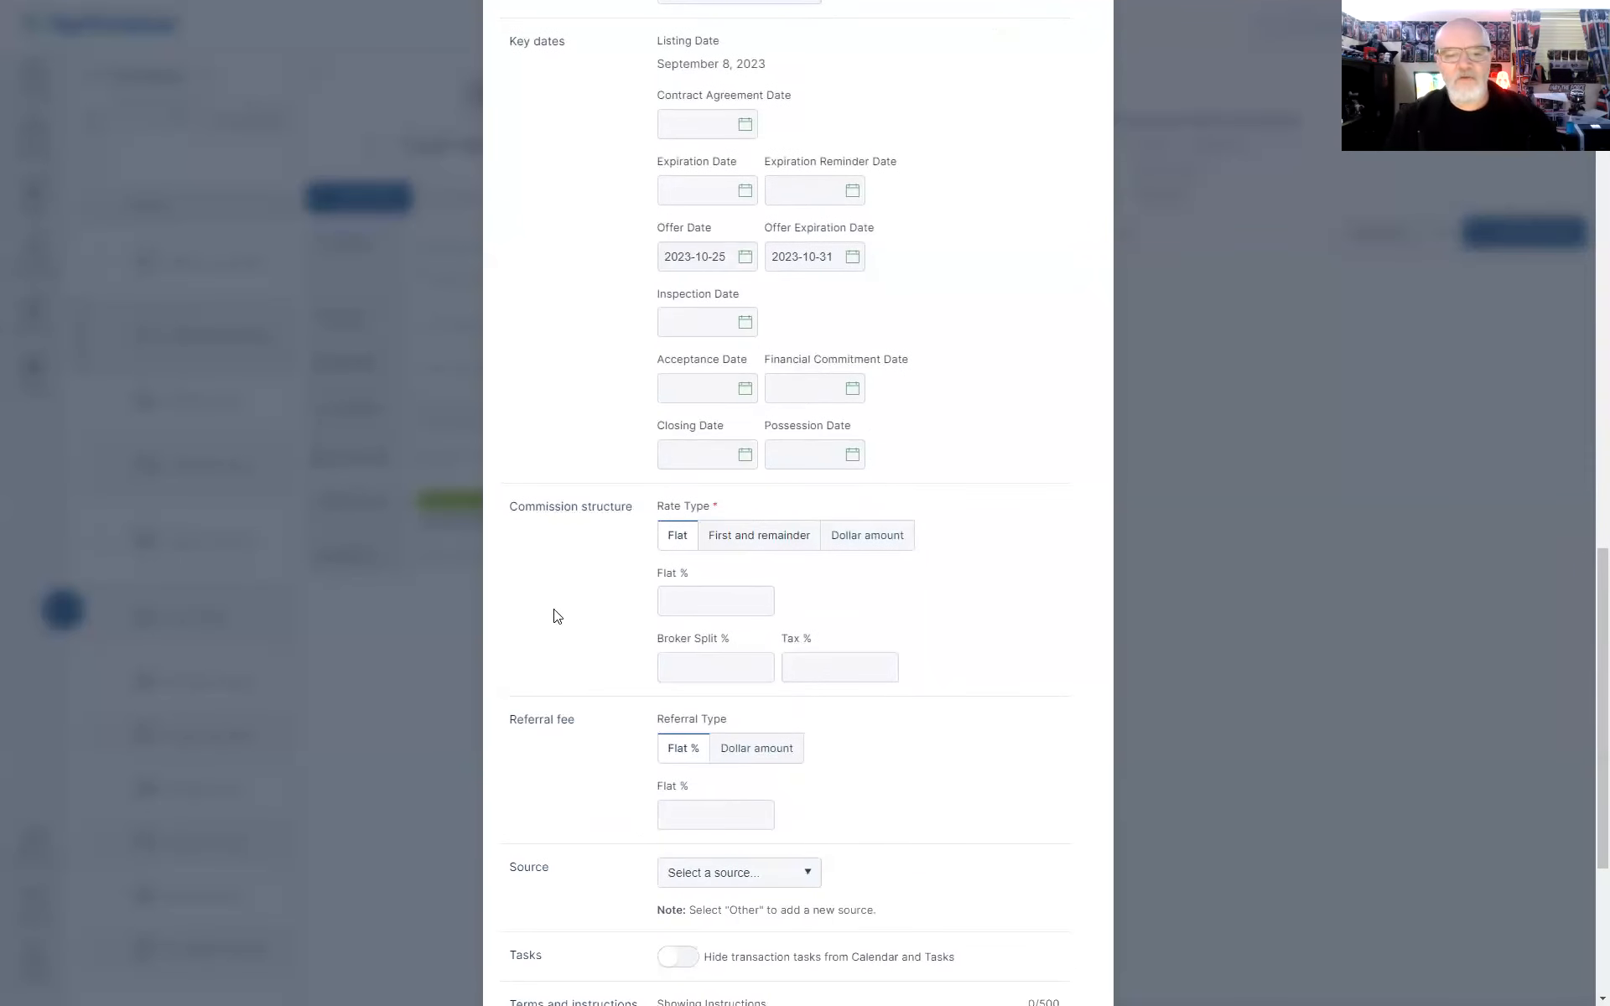
{"action": "left_click", "coordinate": [700, 599]}
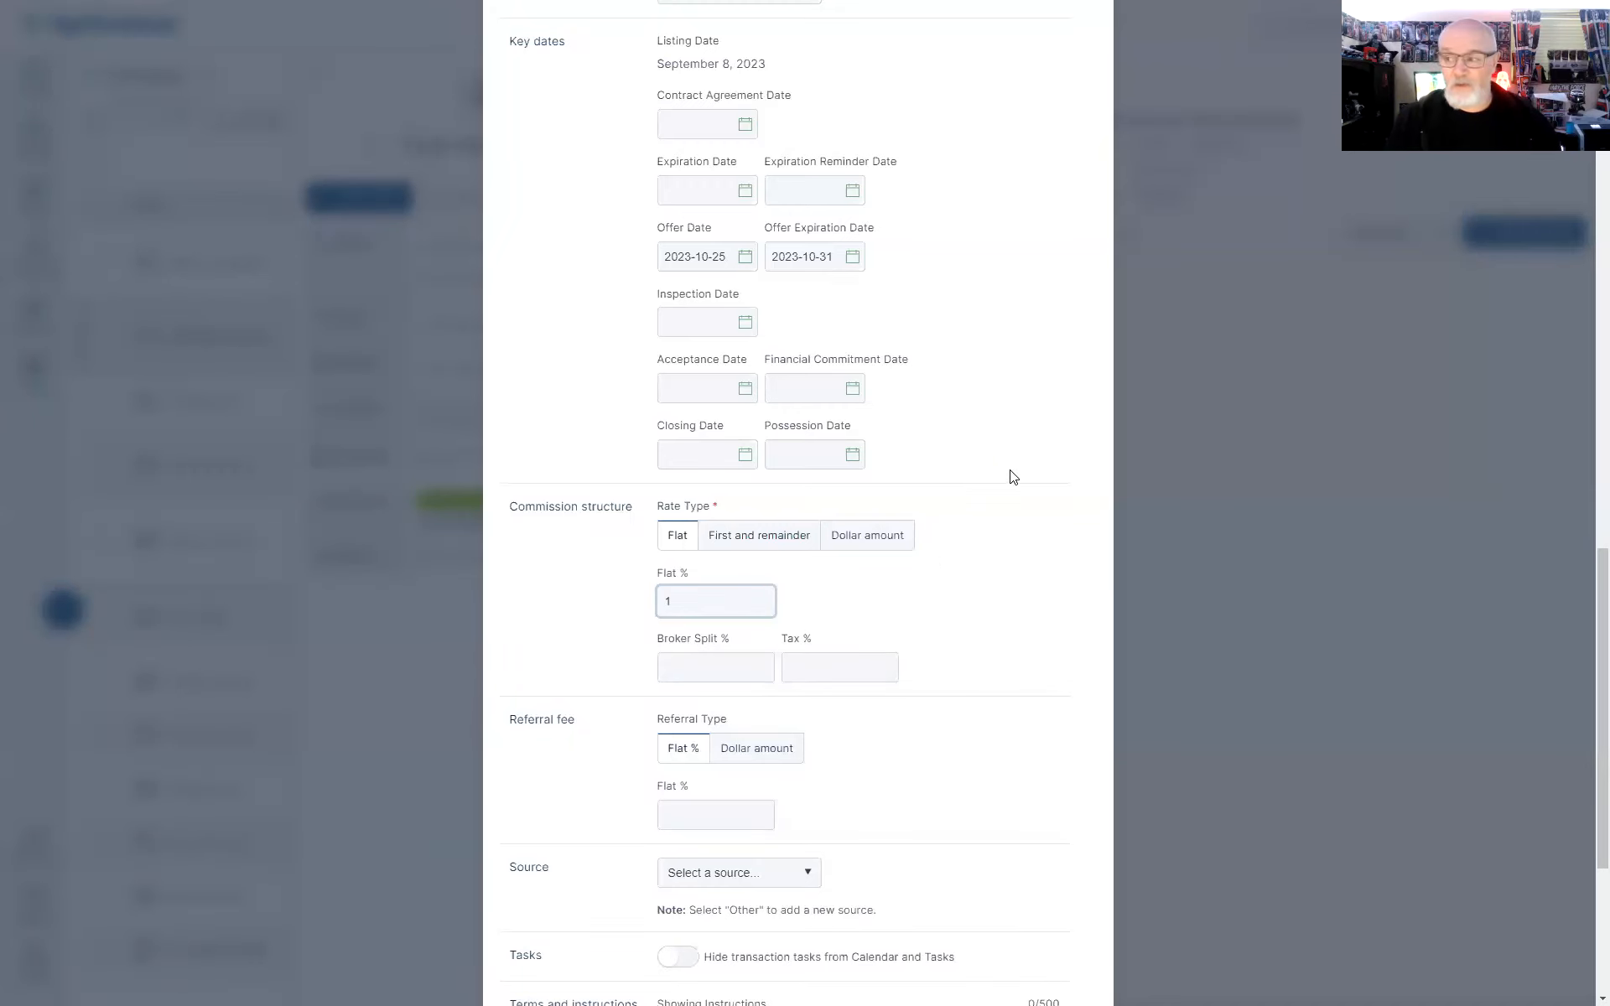
{"action": "scroll", "coordinate": [1009, 470], "scroll_direction": "down", "scroll_amount": 5}
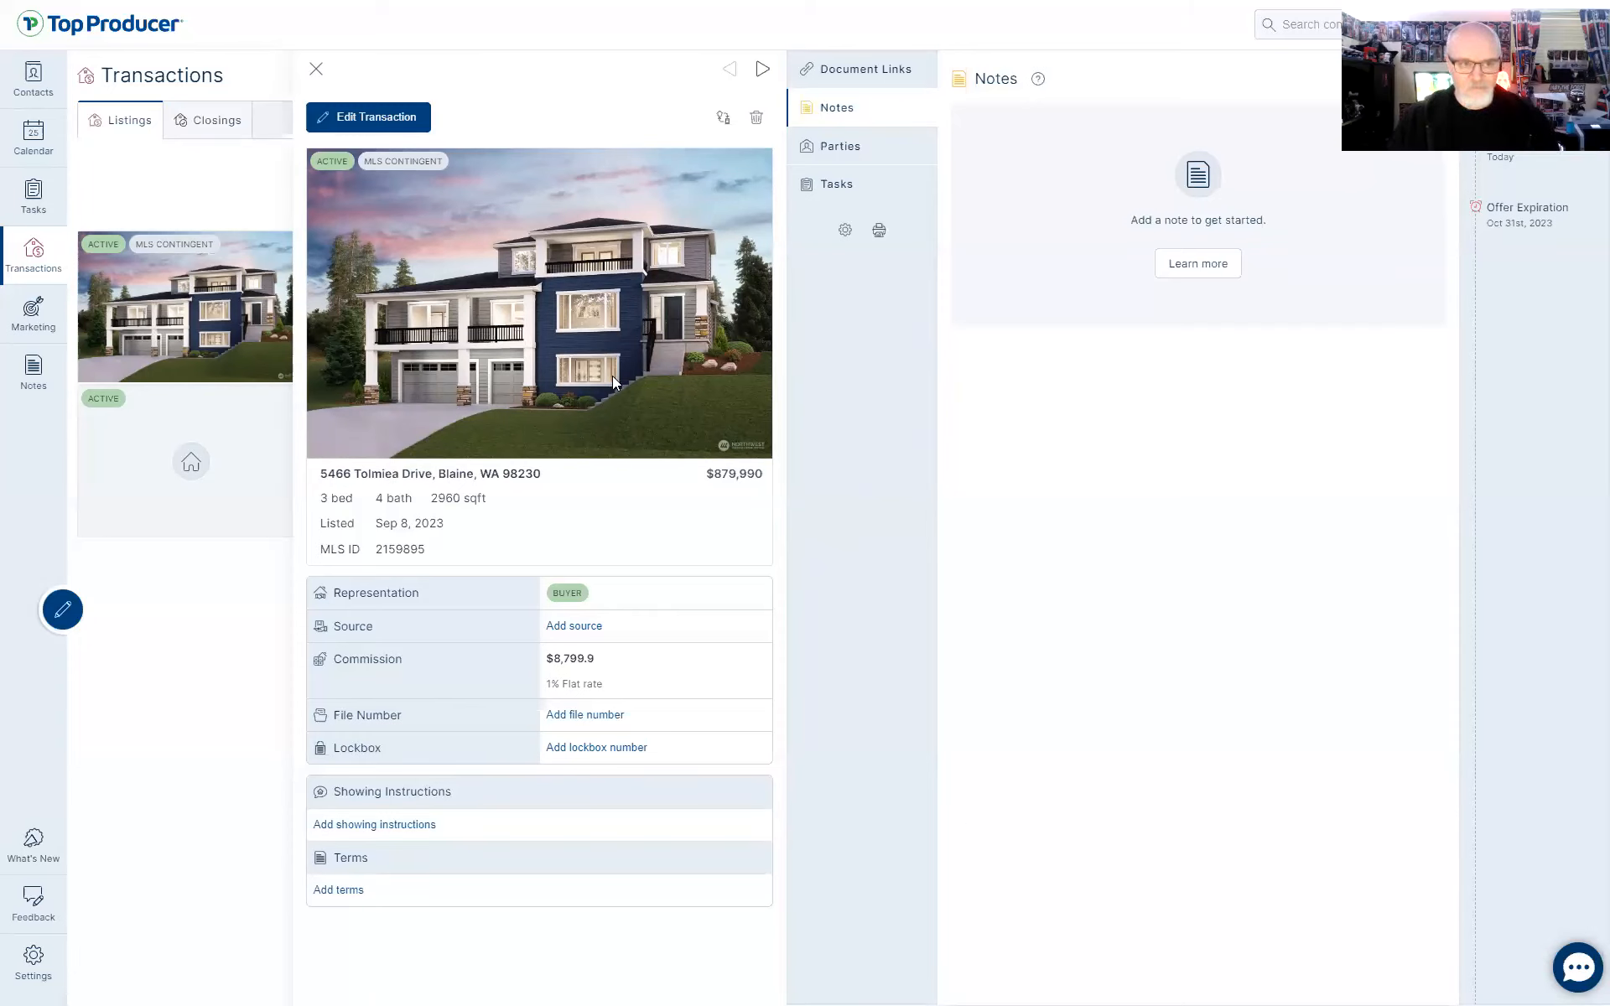
Close the transaction, return to Contacts, and advance the slideshow to Market Snapshot
{"action": "left_click", "coordinate": [316, 70]}
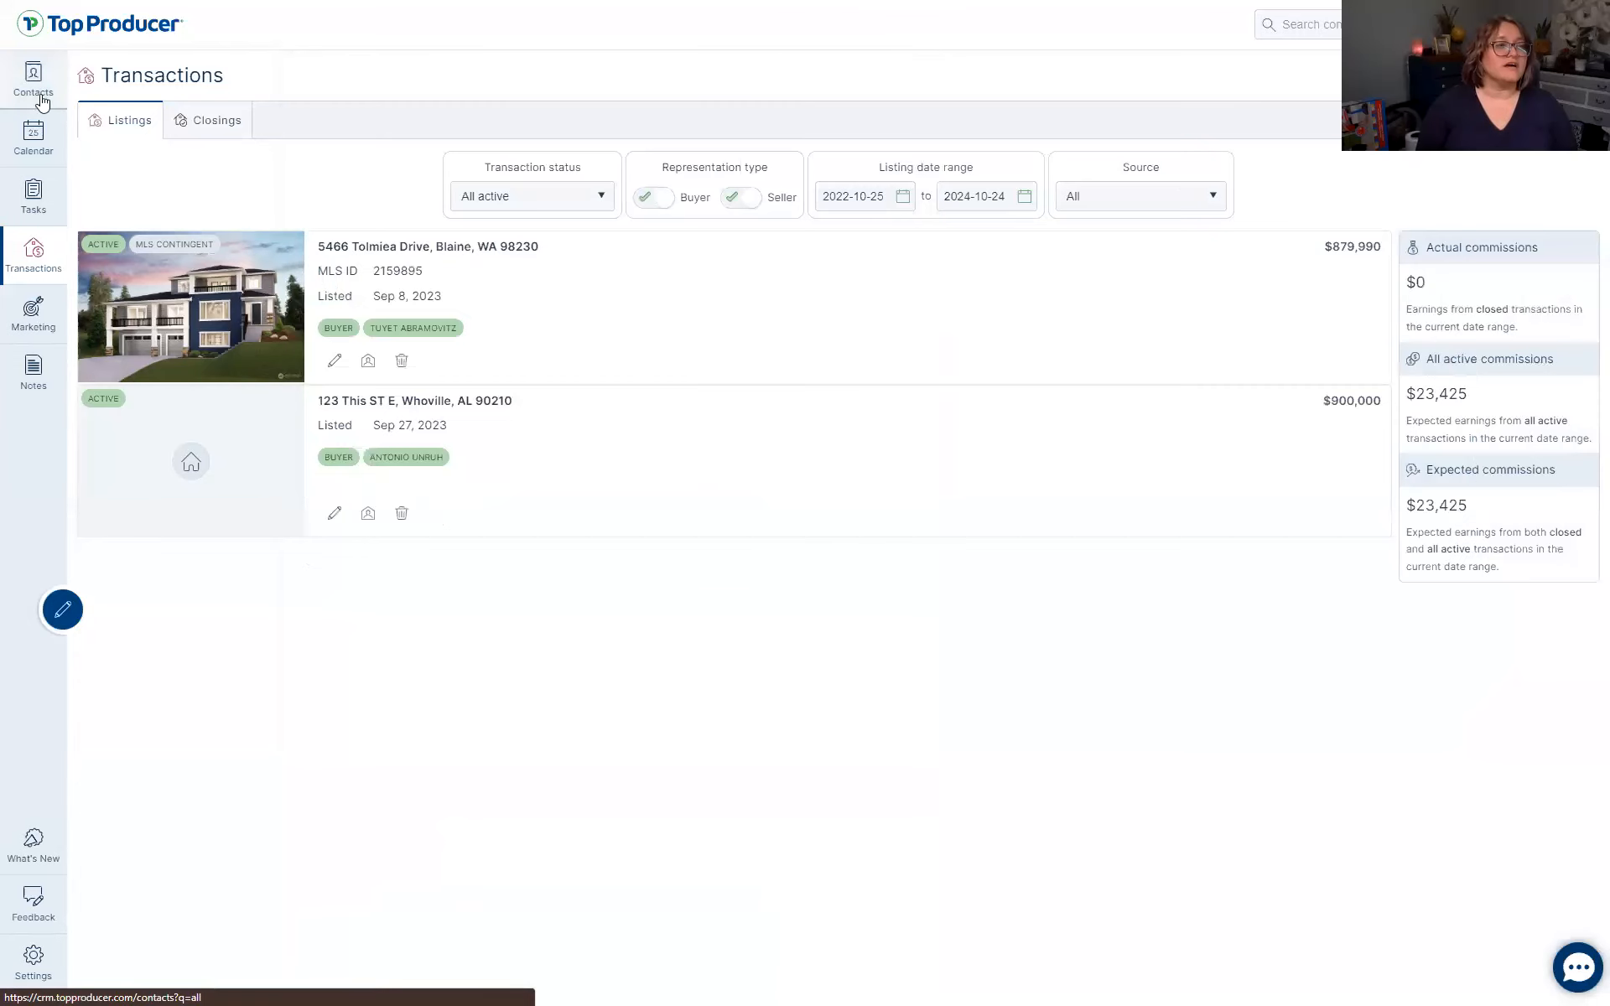
{"action": "left_click", "coordinate": [33, 80]}
{"action": "key", "text": "alt+Tab"}
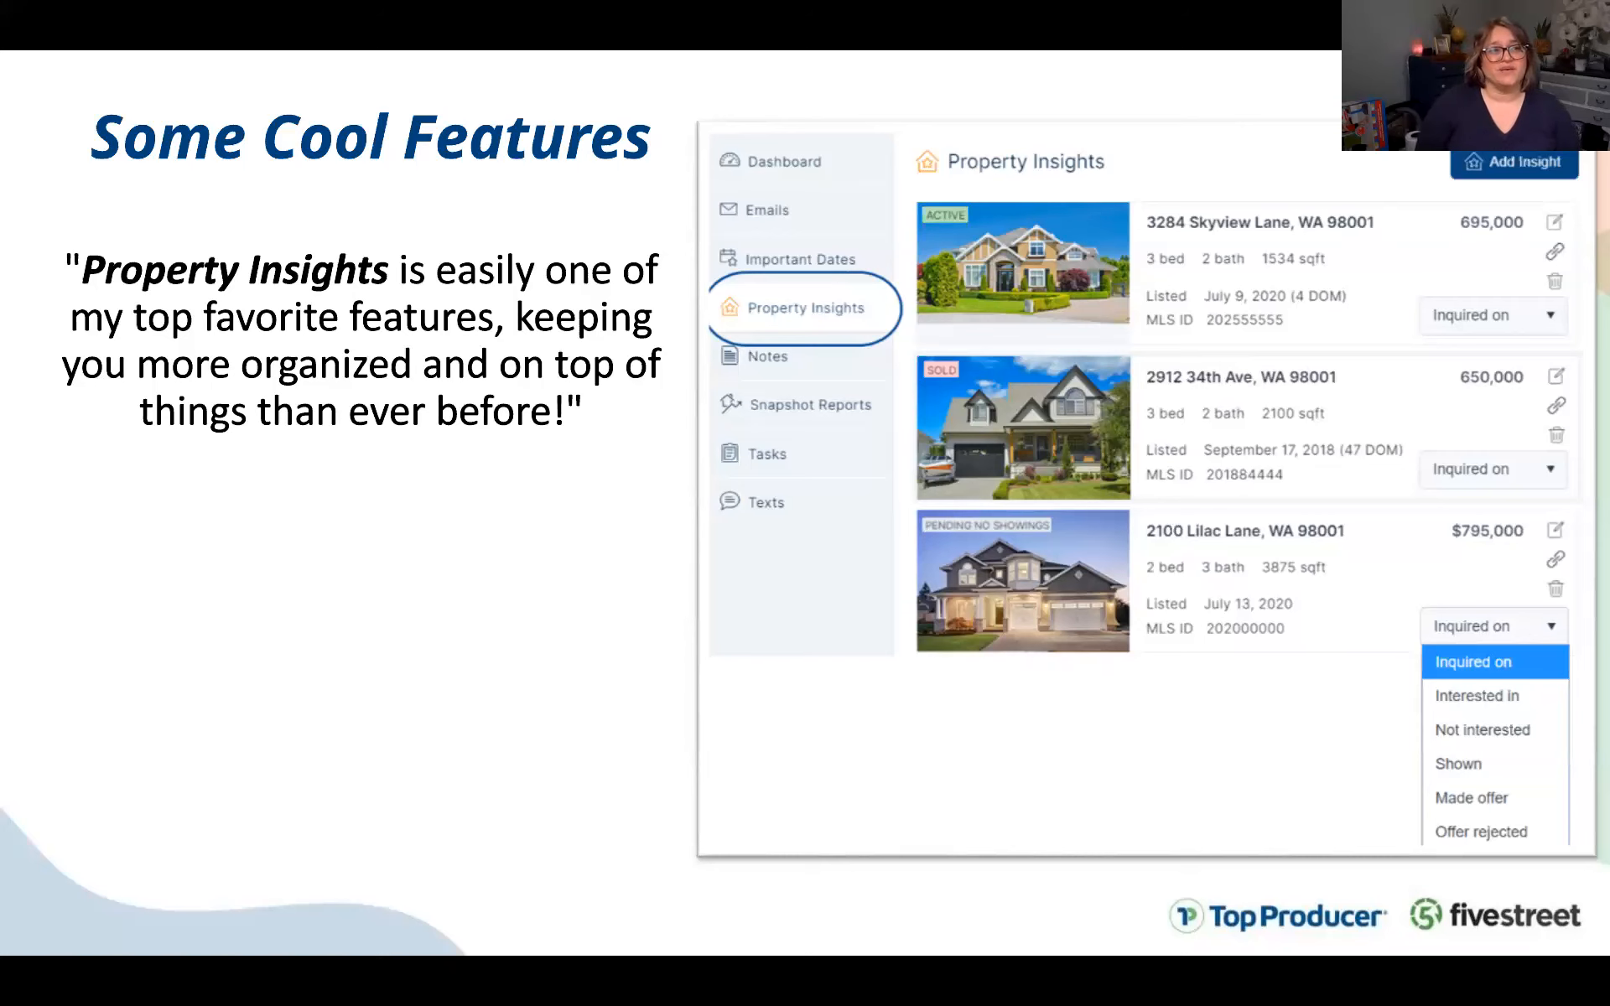
{"action": "left_click", "coordinate": [665, 228]}
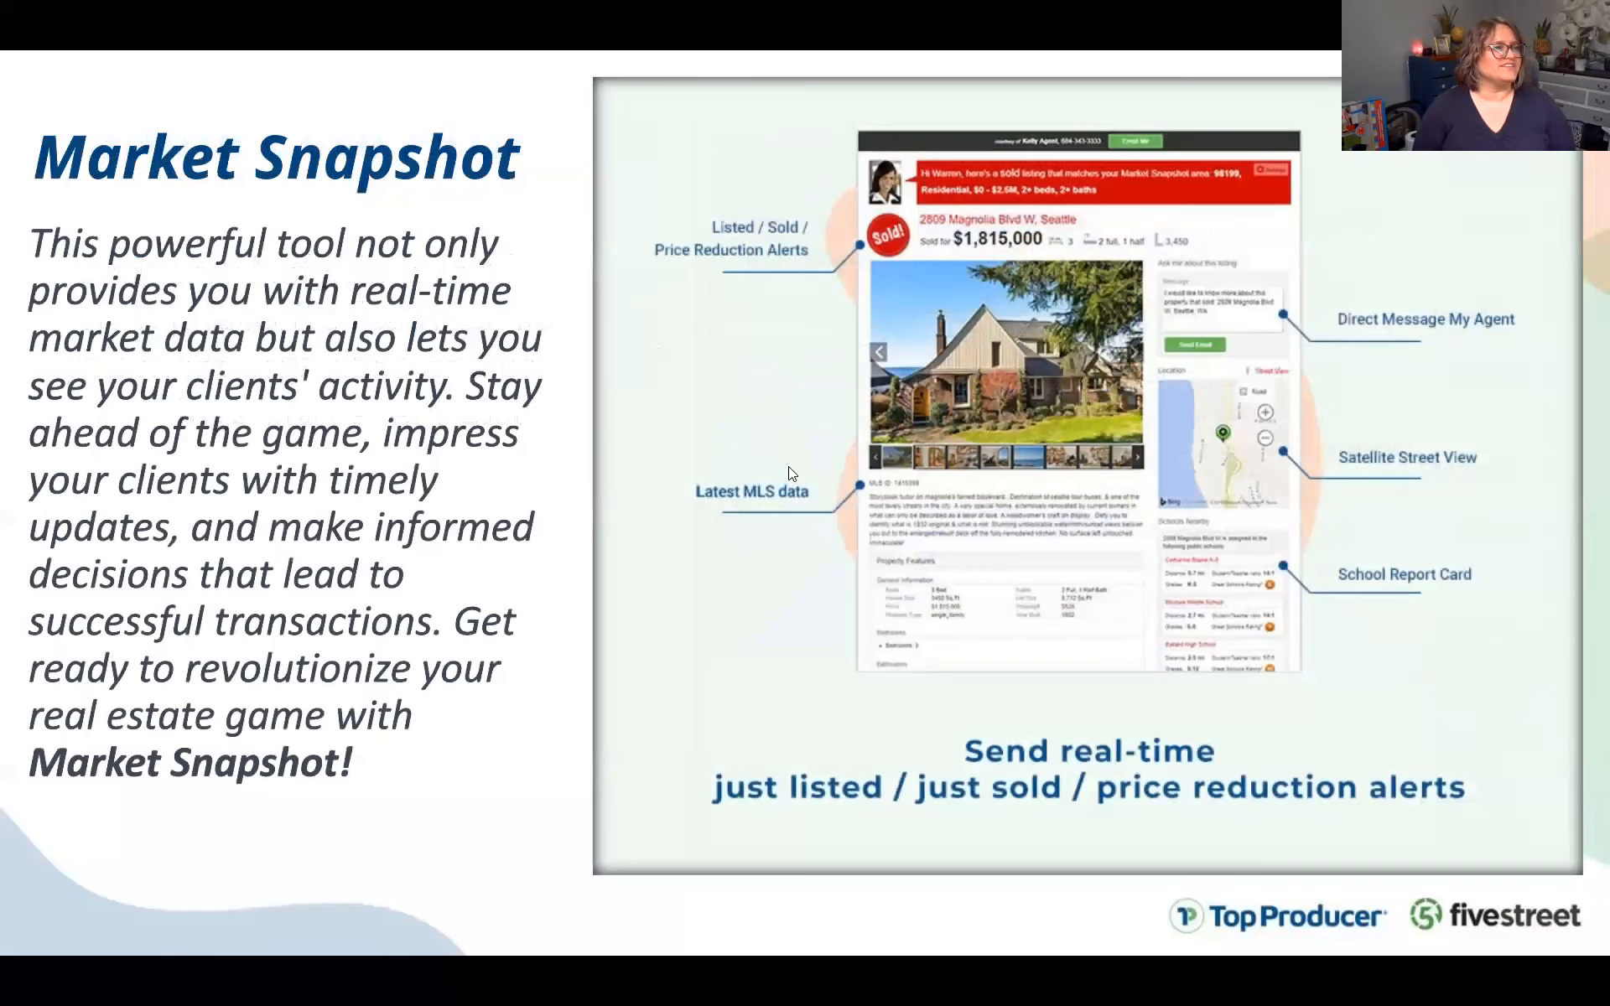
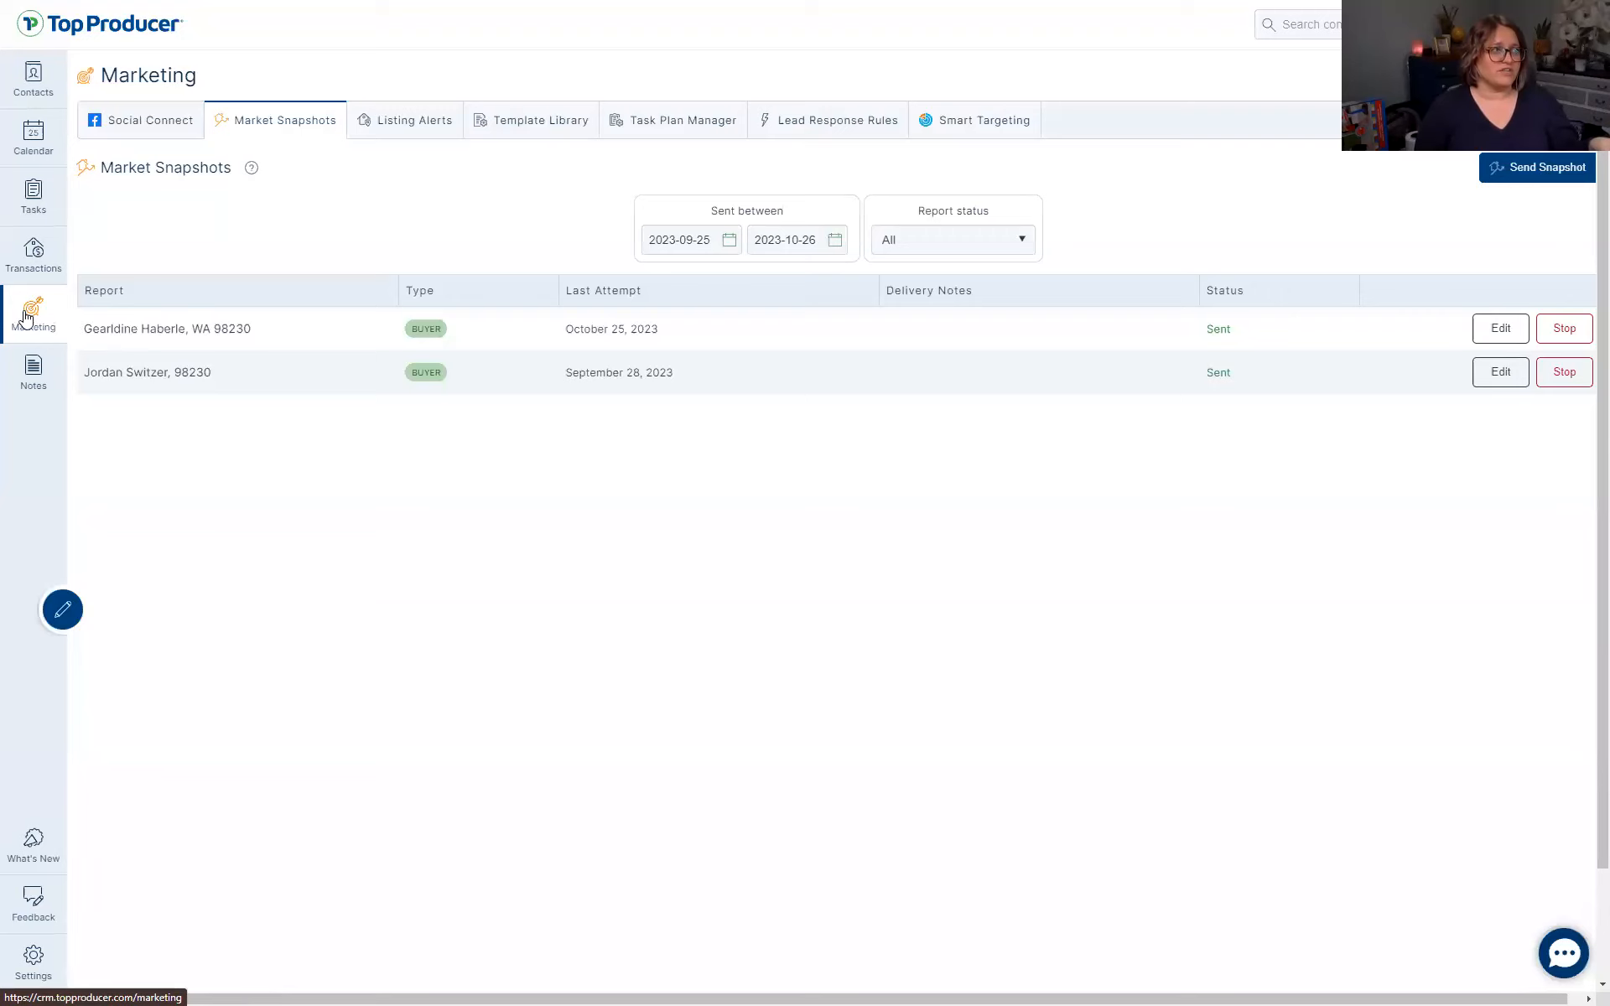
Open the first contact's Snapshots tab, which has none yet, and start a new Send Snapshot
{"action": "left_click", "coordinate": [294, 115]}
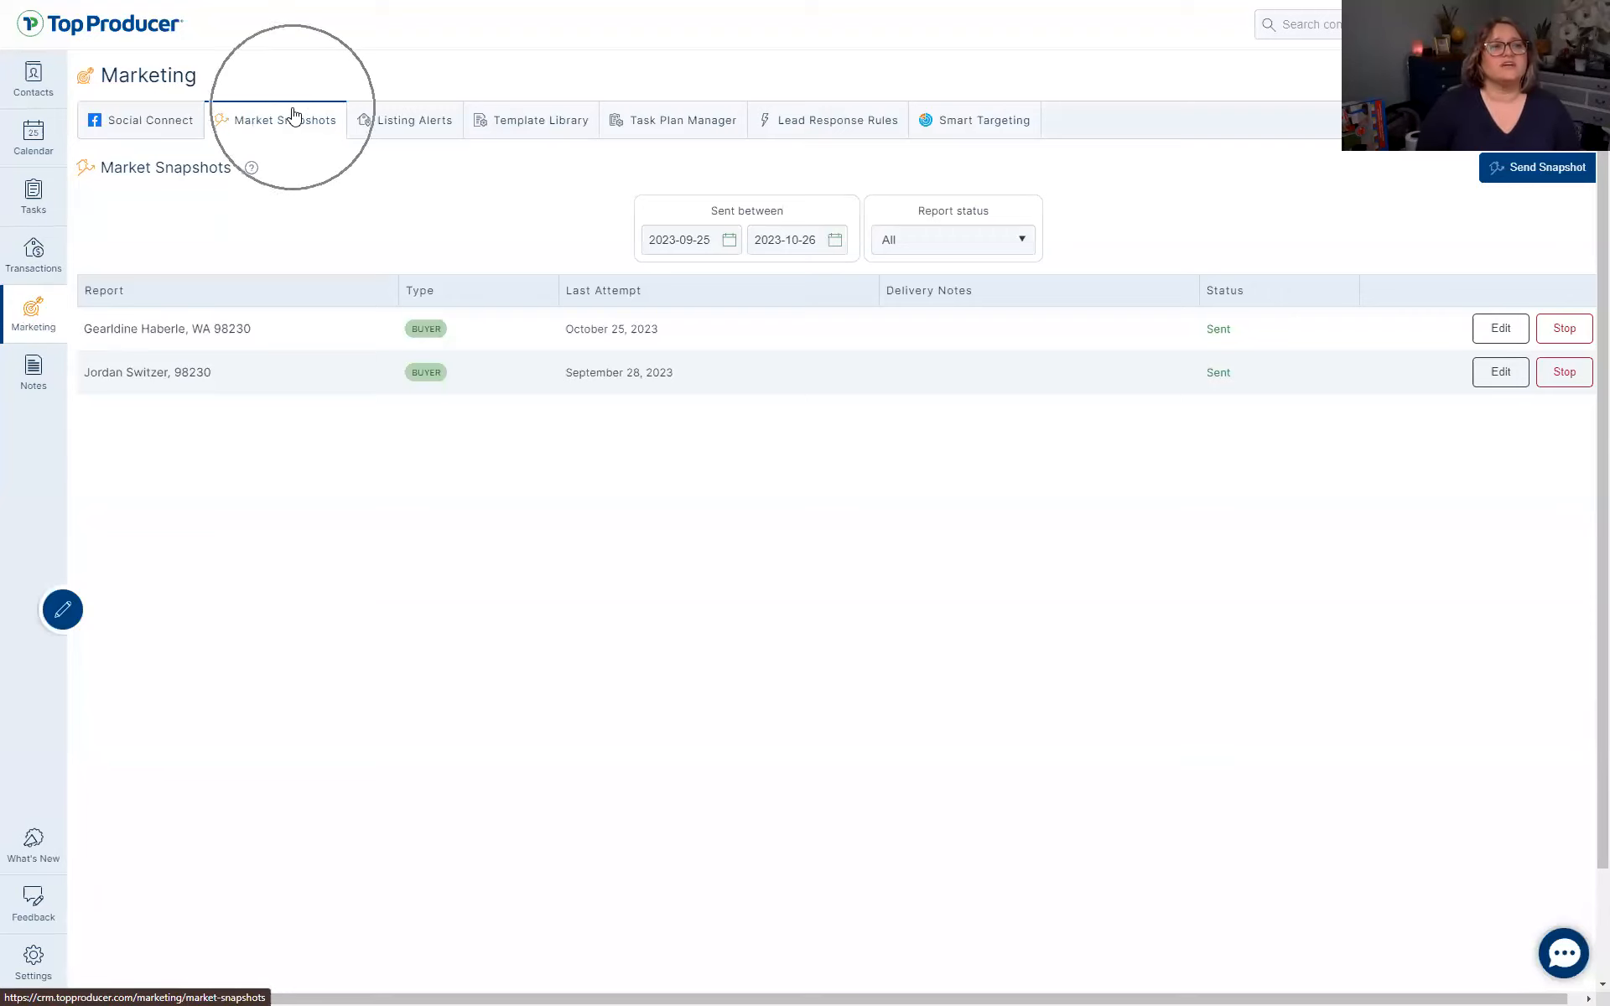
{"action": "left_click", "coordinate": [1530, 171]}
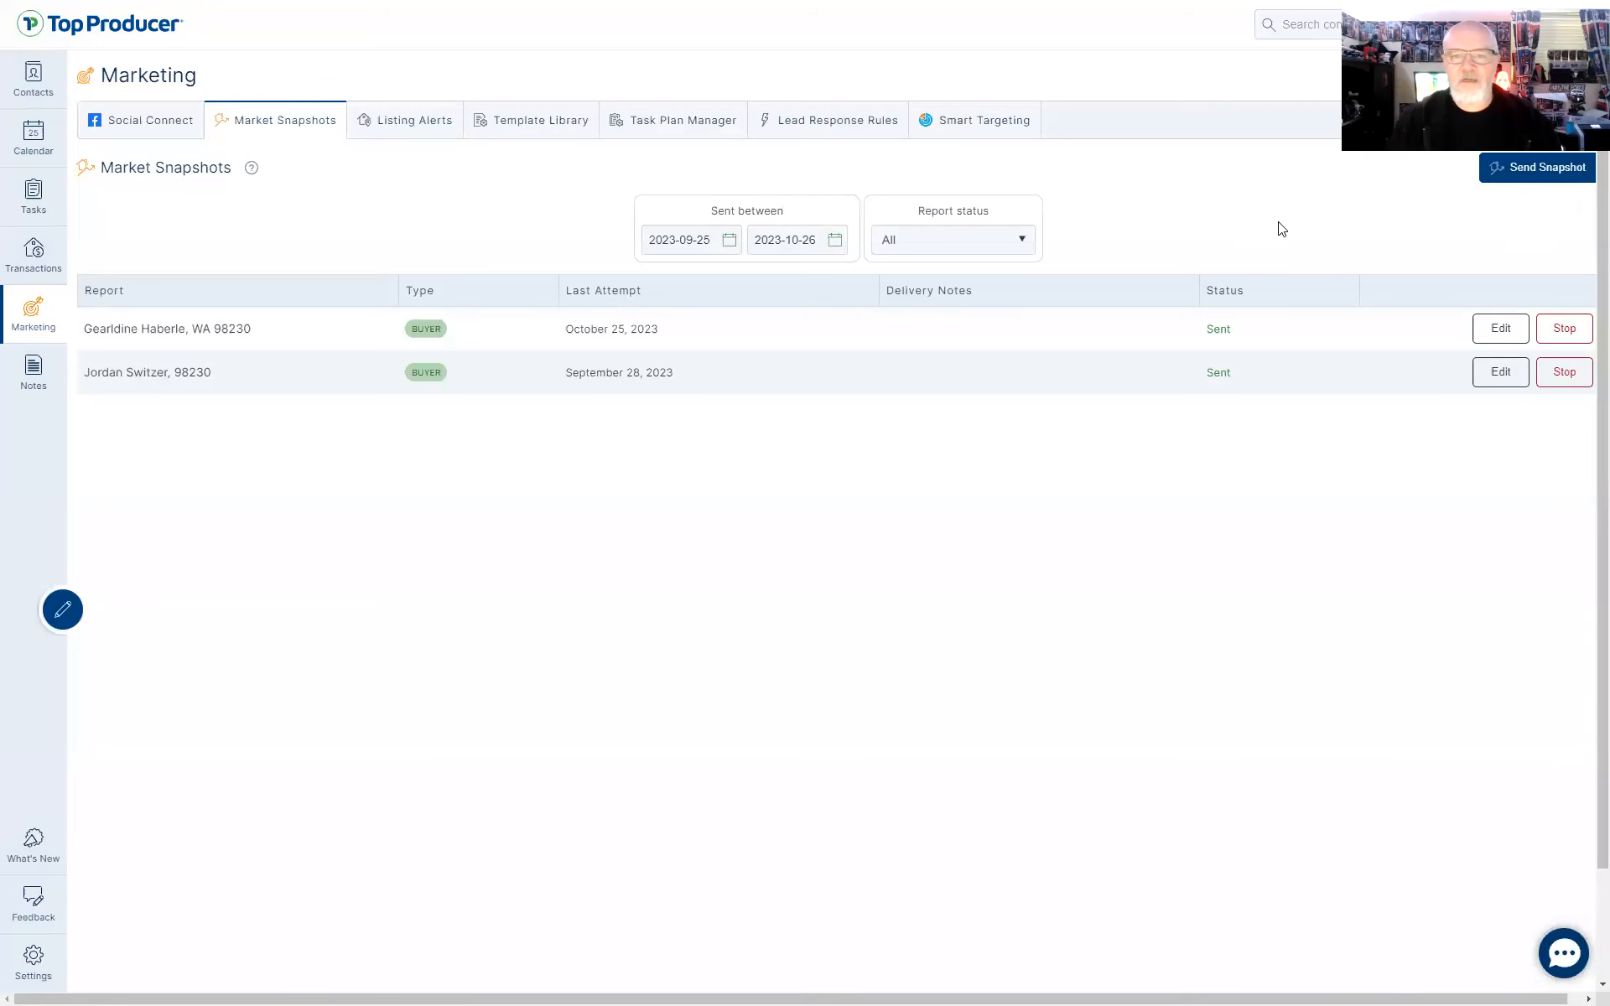
{"action": "left_click", "coordinate": [40, 90]}
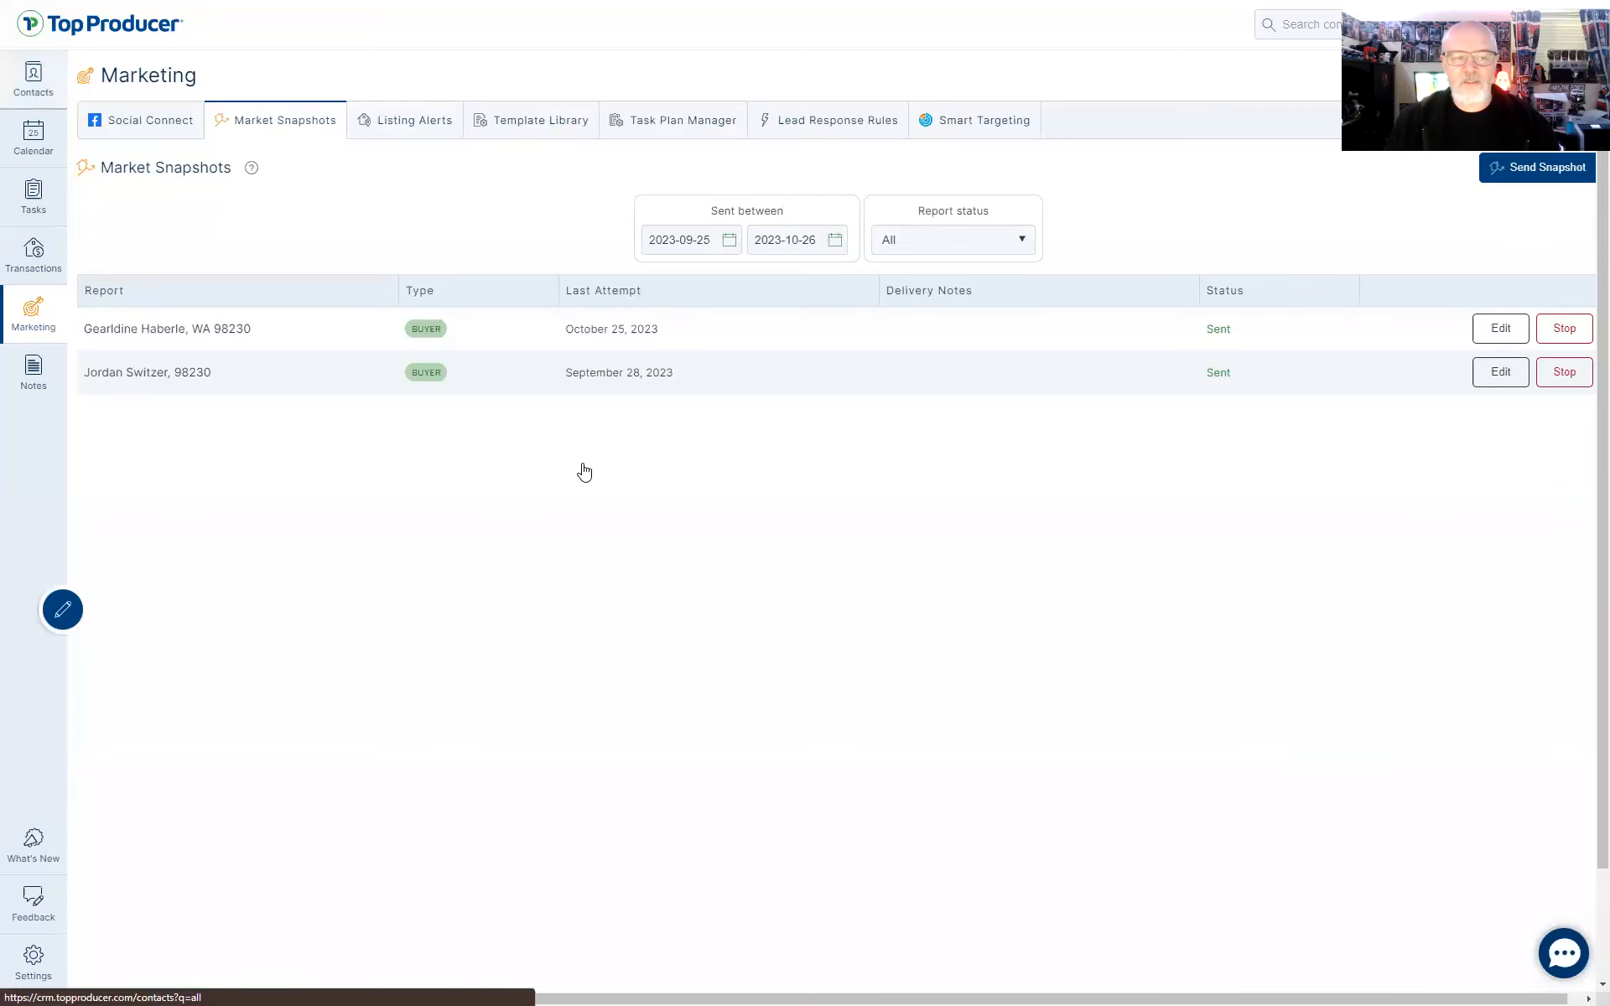
{"action": "left_click", "coordinate": [222, 261]}
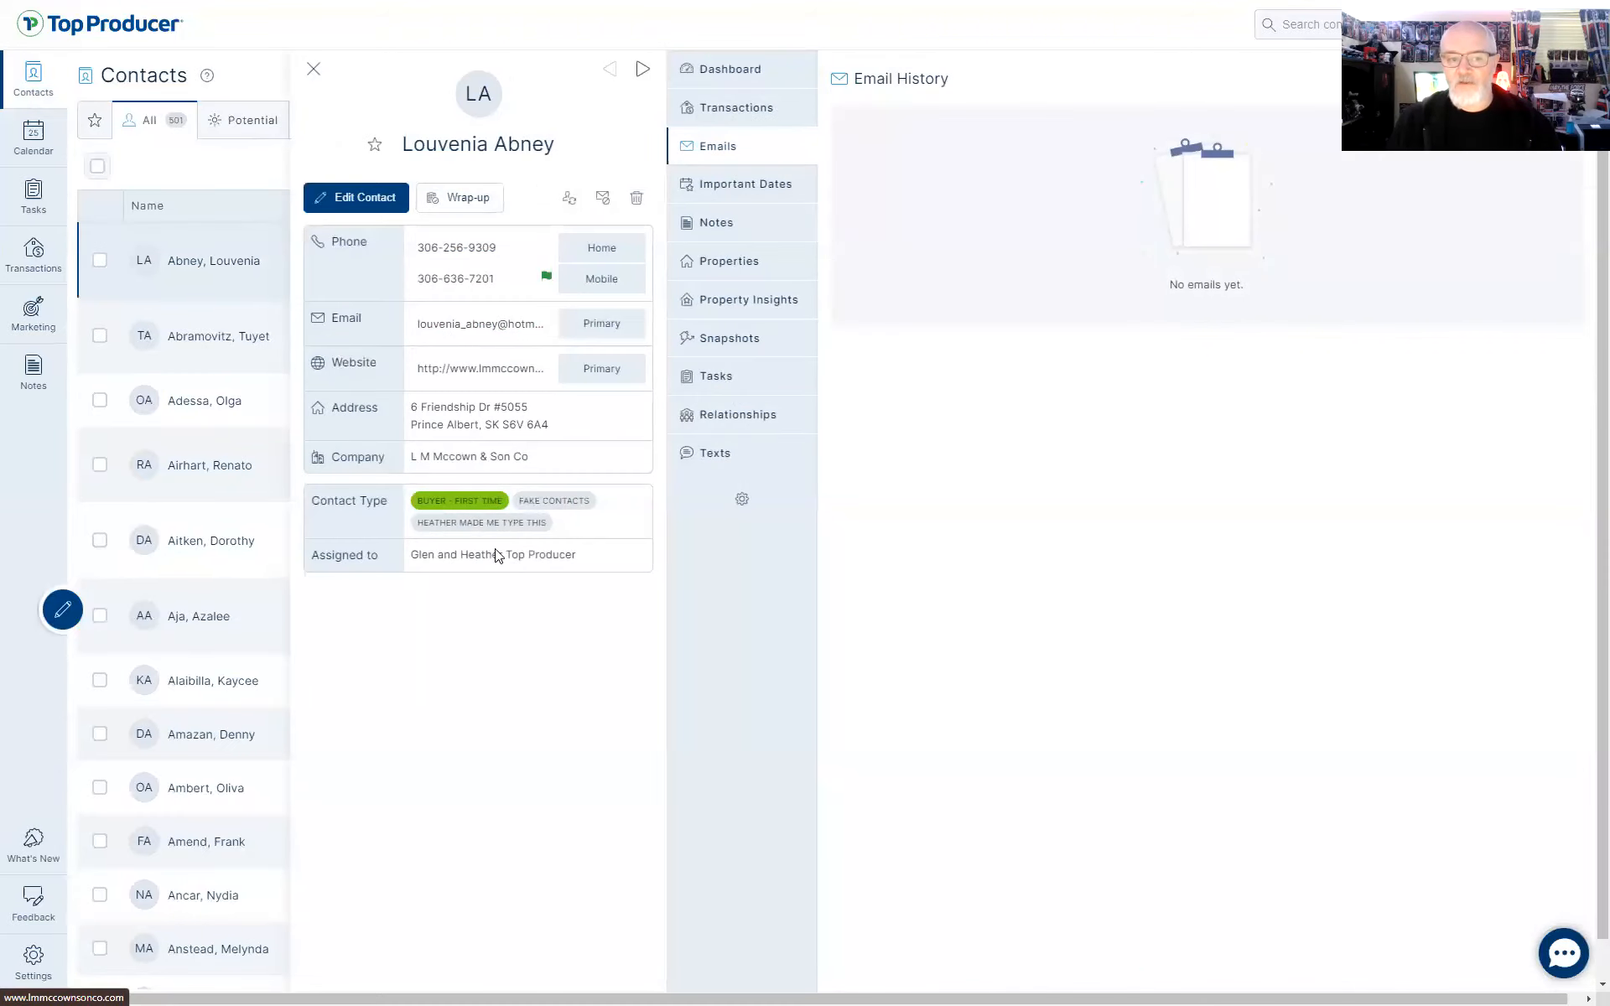
{"action": "left_click", "coordinate": [742, 344]}
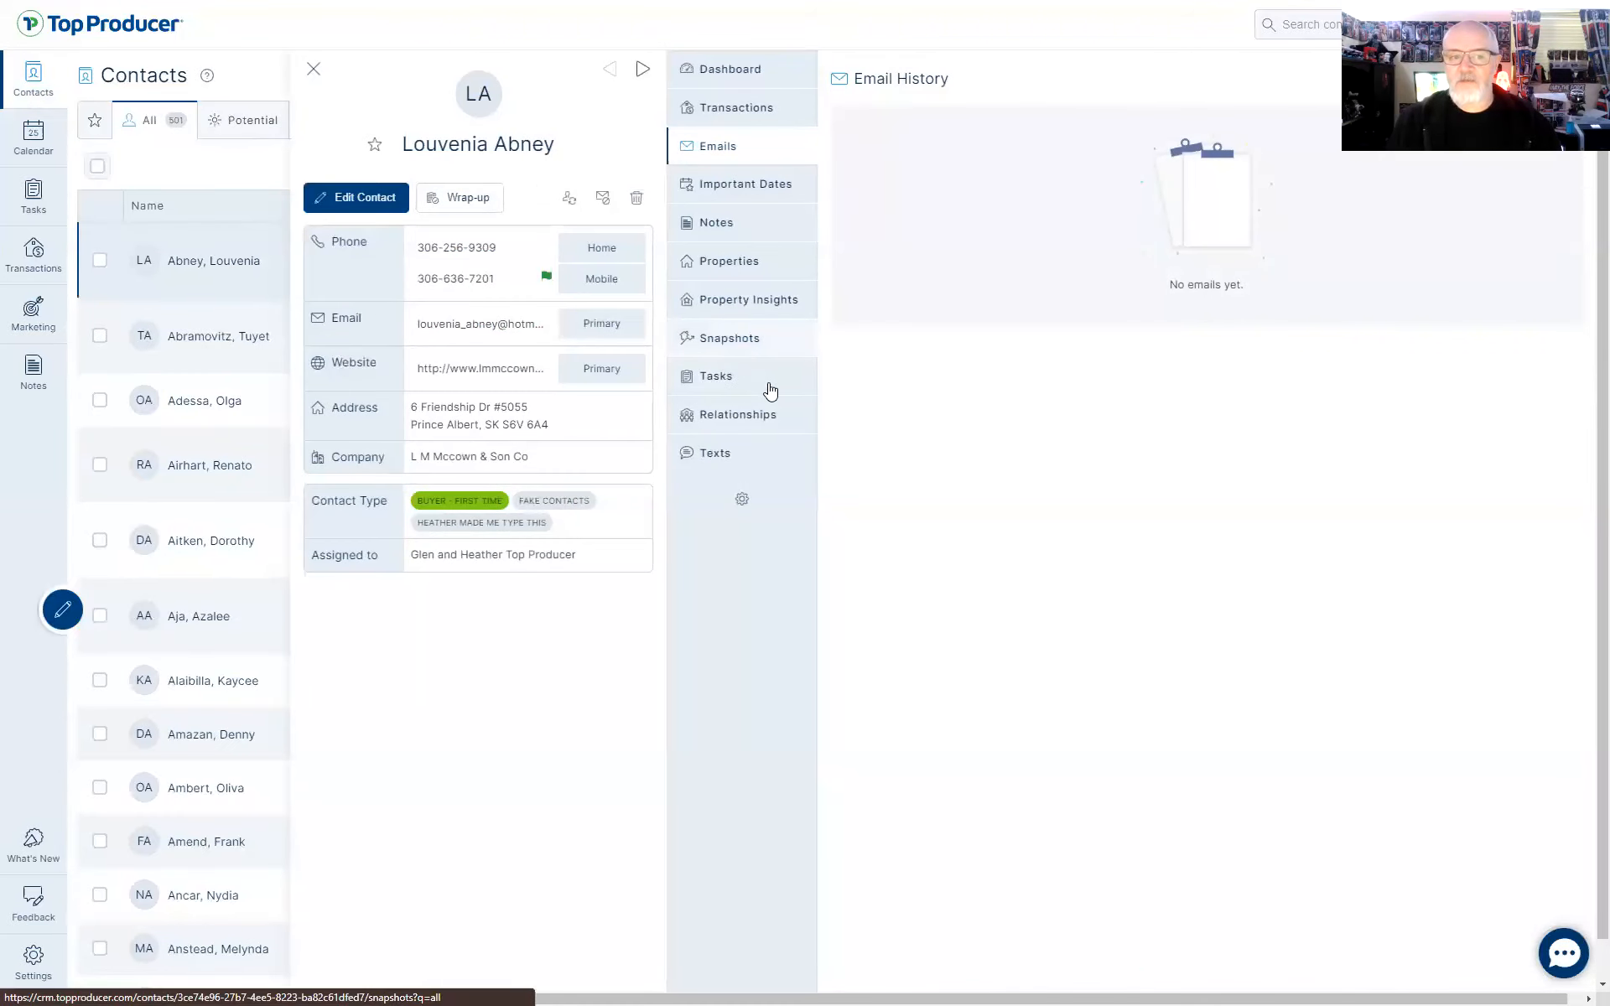
{"action": "left_click", "coordinate": [1514, 127]}
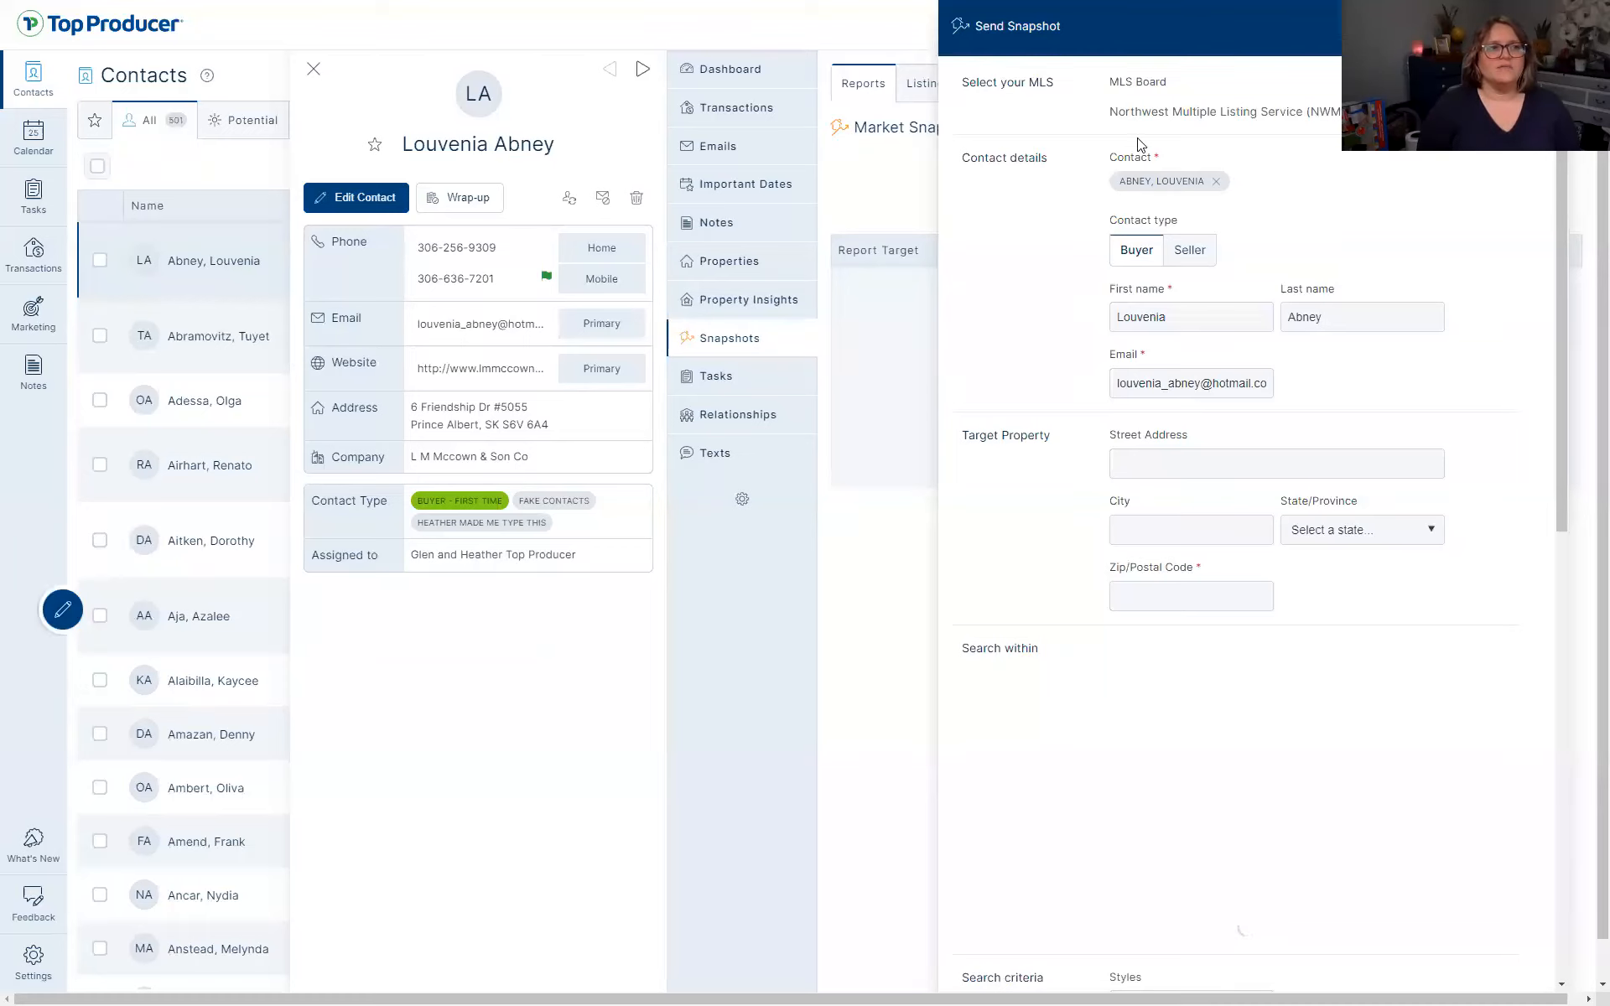
Make the snapshot a Seller report and enter the contact's street address and city
{"action": "left_click", "coordinate": [1197, 261]}
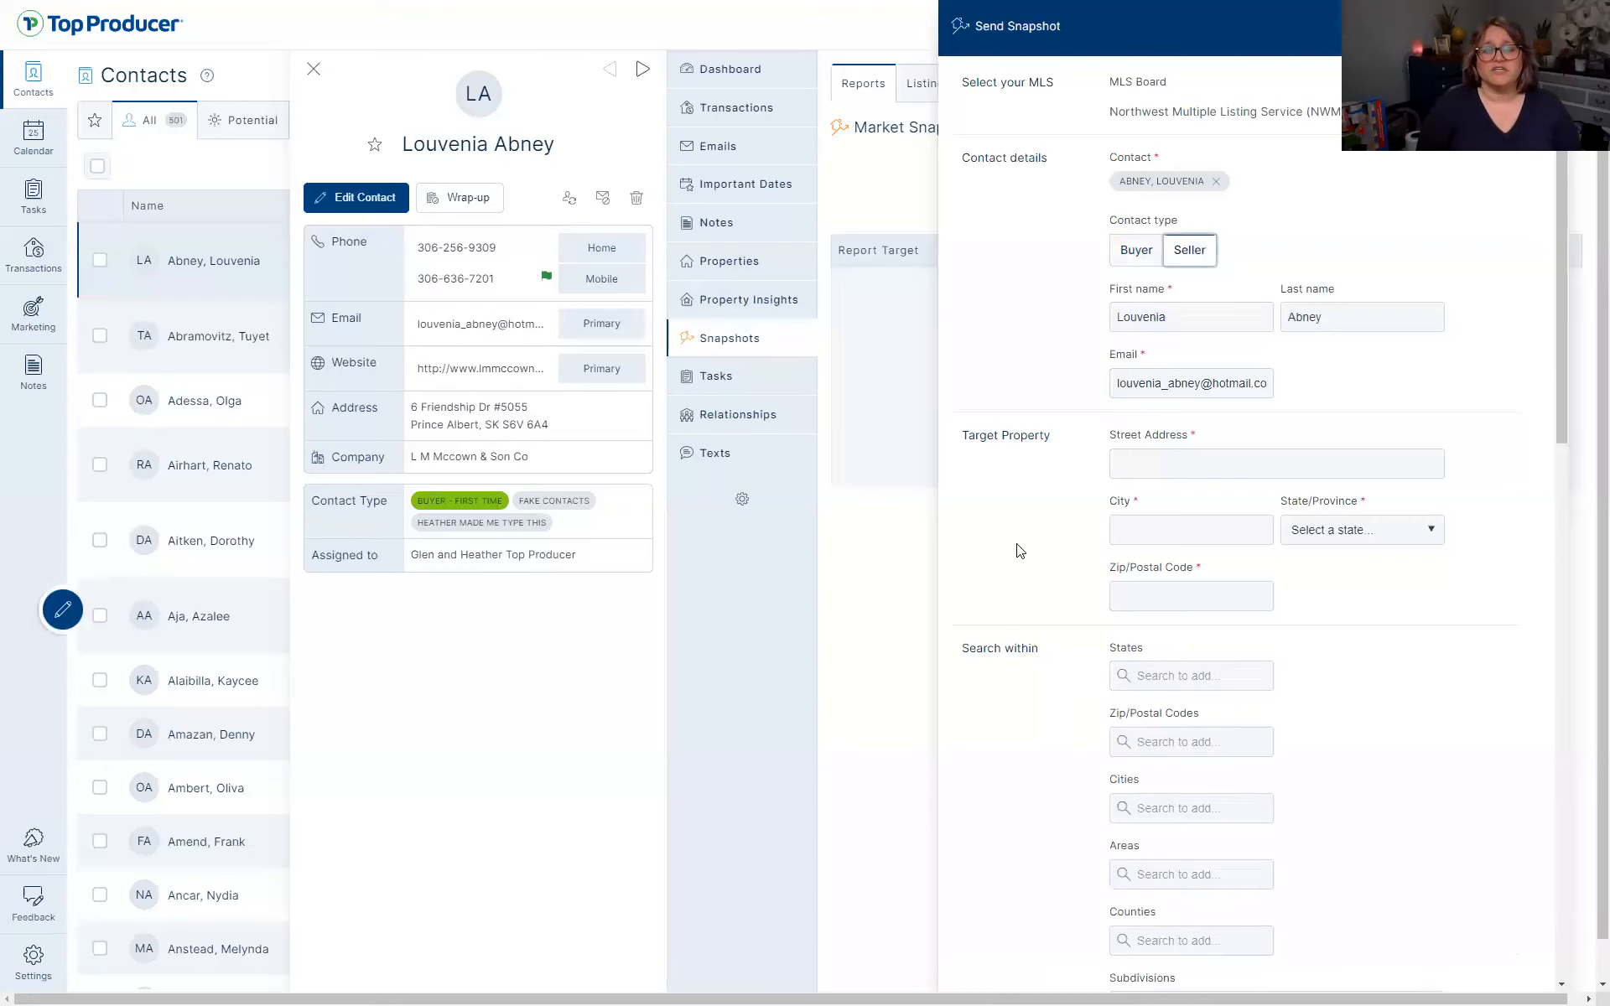
{"action": "left_click", "coordinate": [1283, 467]}
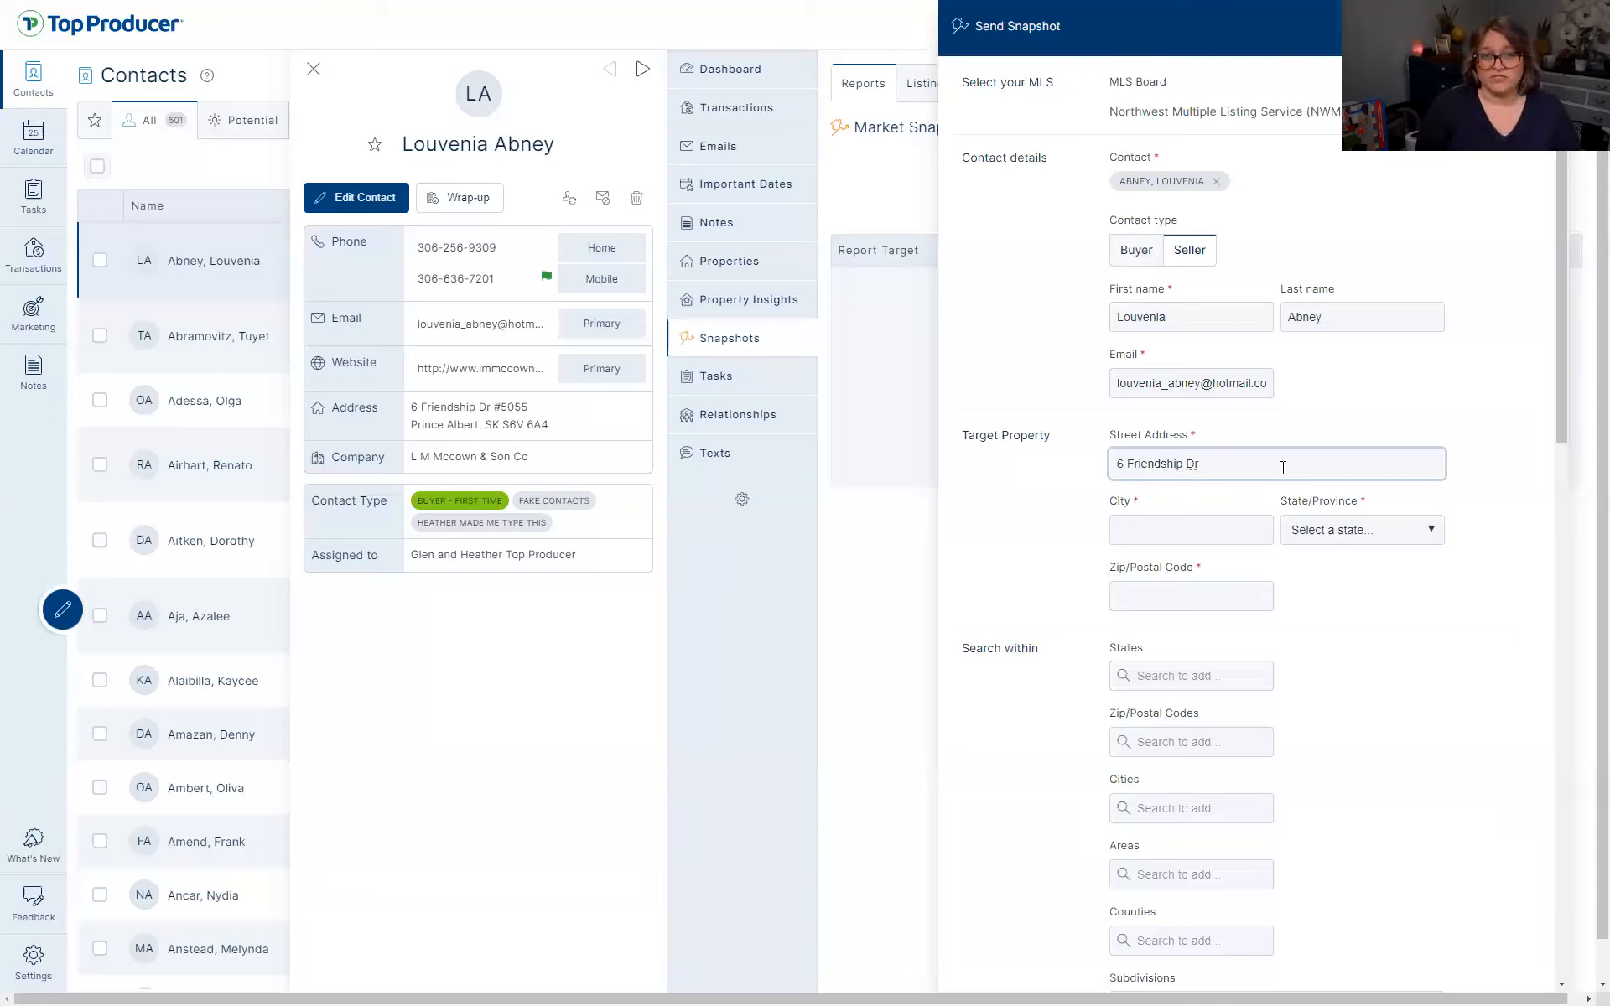
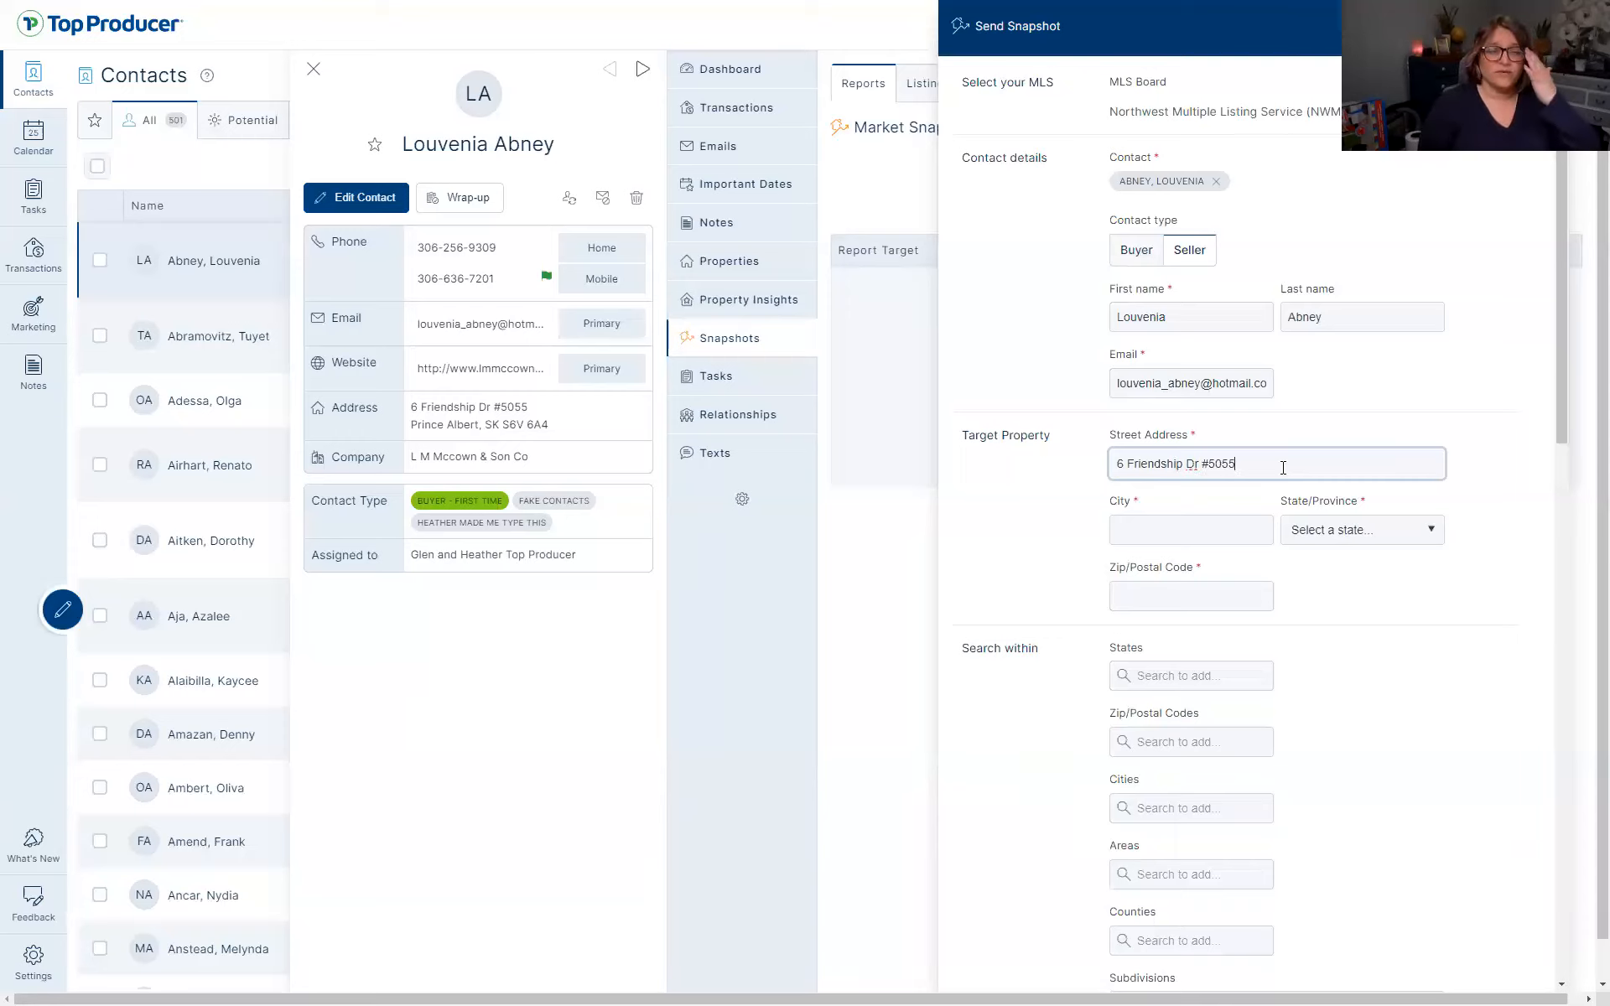
{"action": "key", "text": "Tab"}
{"action": "type", "text": "Prince"}
{"action": "key", "text": "Tab"}
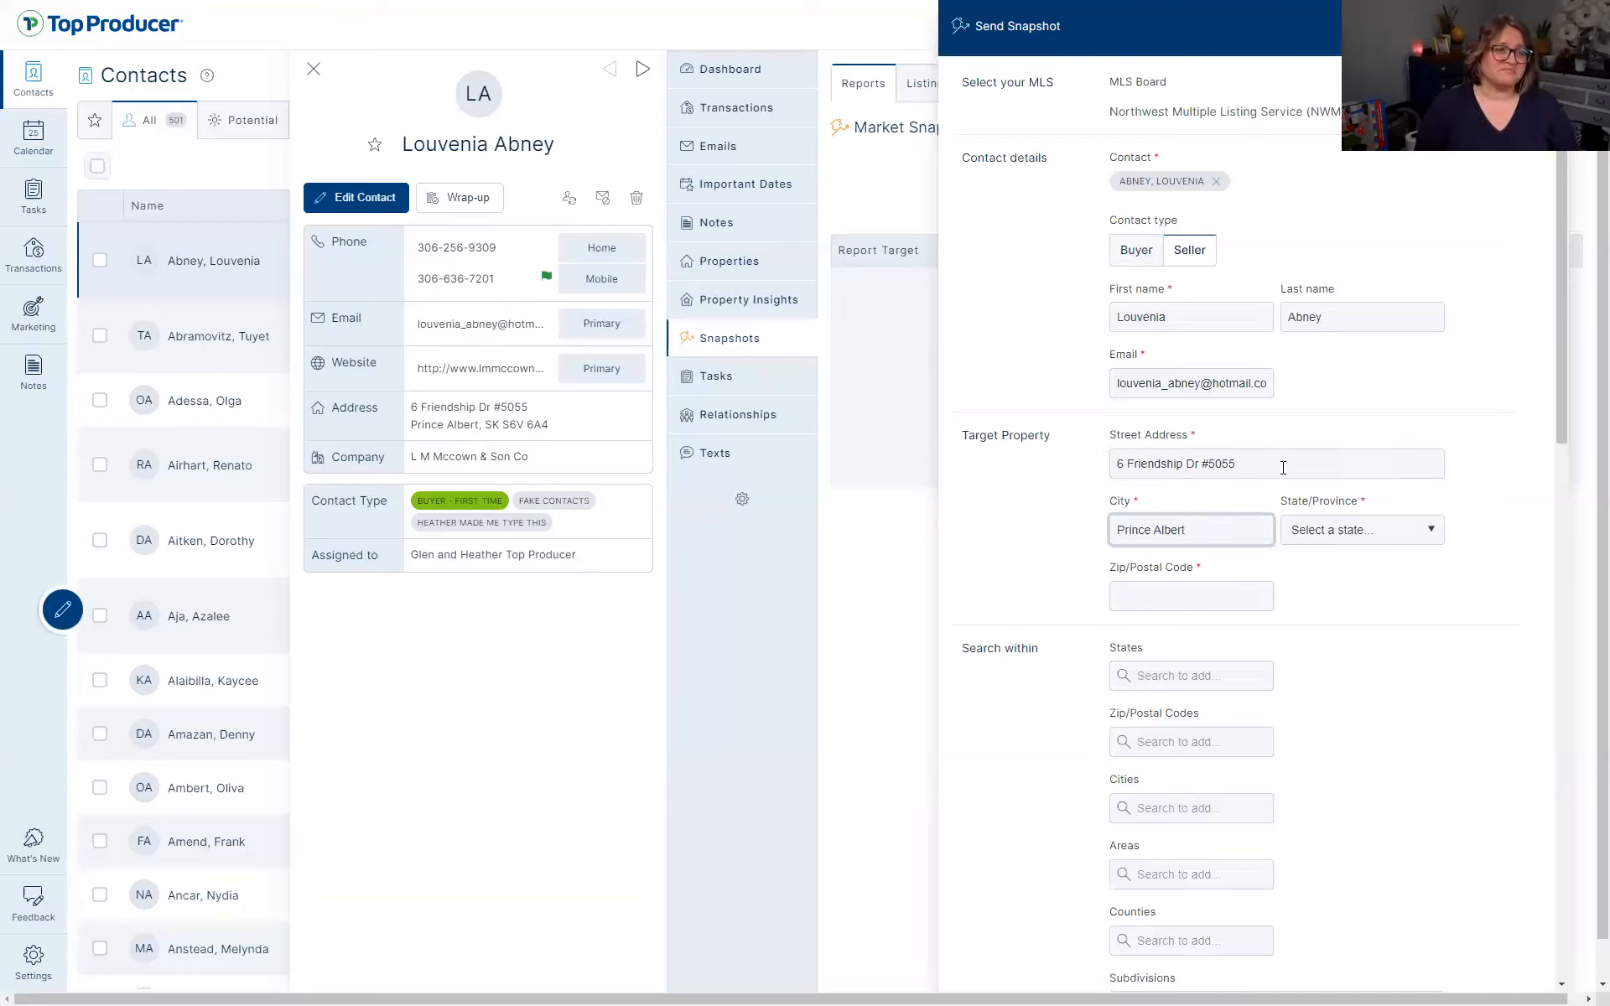
Choose Saskatchewan as the target property's province
{"action": "left_click", "coordinate": [1387, 532]}
{"action": "key", "text": "s"}
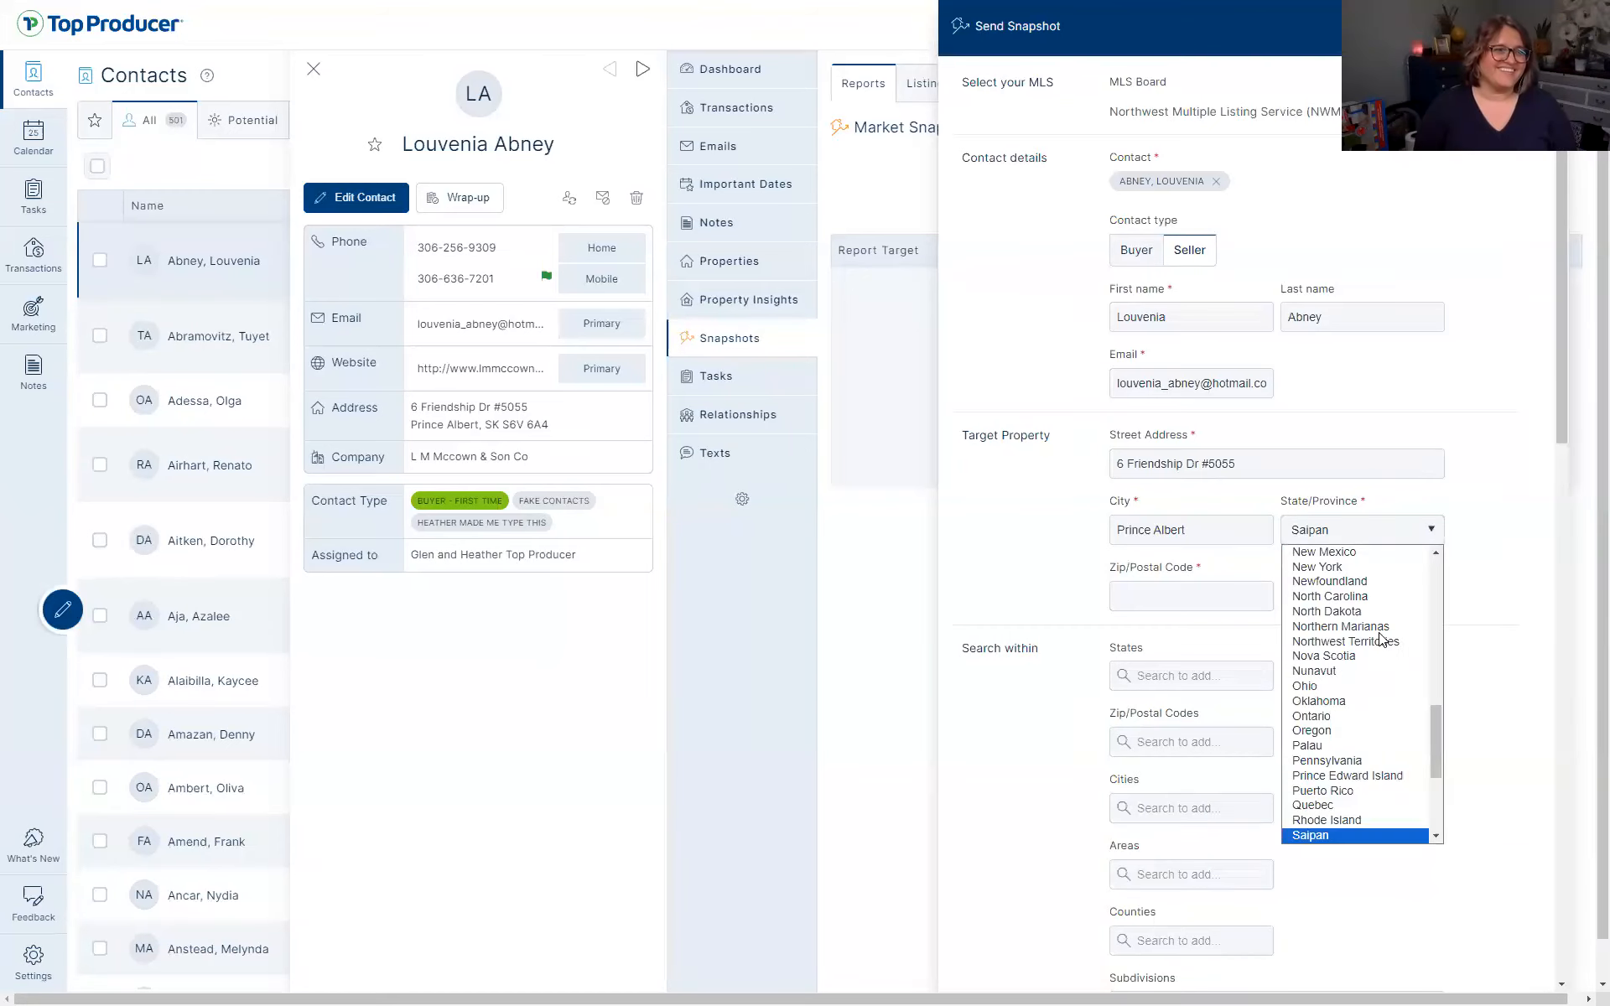
{"action": "scroll", "coordinate": [1367, 687], "scroll_direction": "down", "scroll_amount": 5}
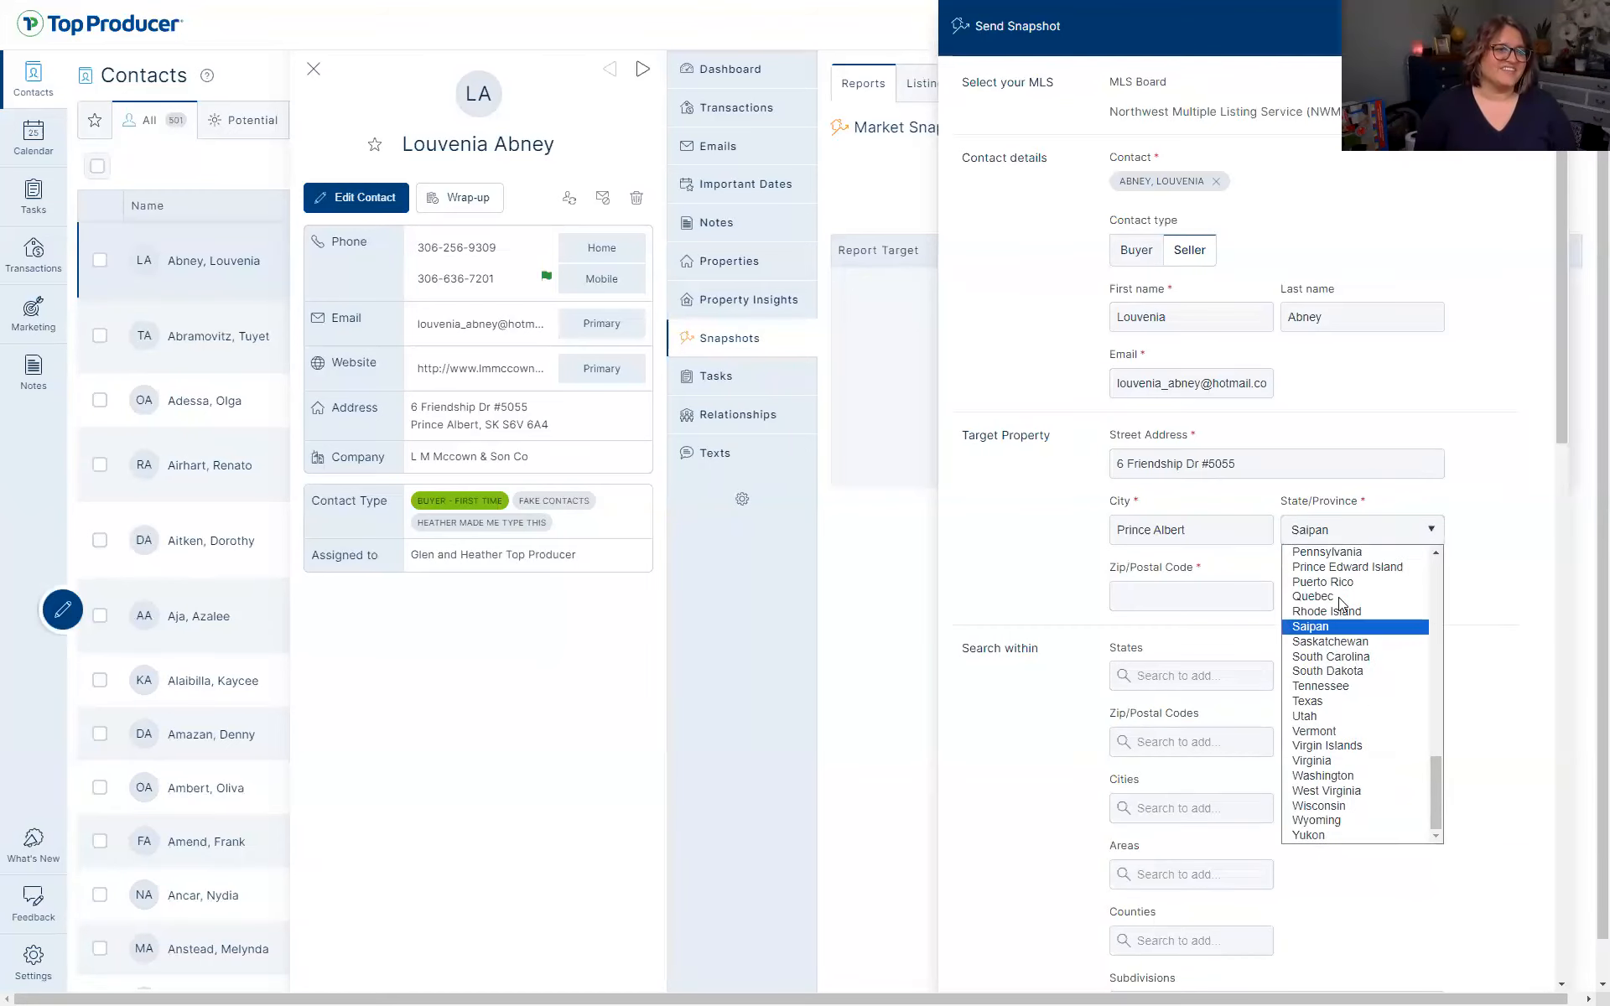
{"action": "left_click", "coordinate": [1337, 641]}
{"action": "left_click", "coordinate": [1175, 600]}
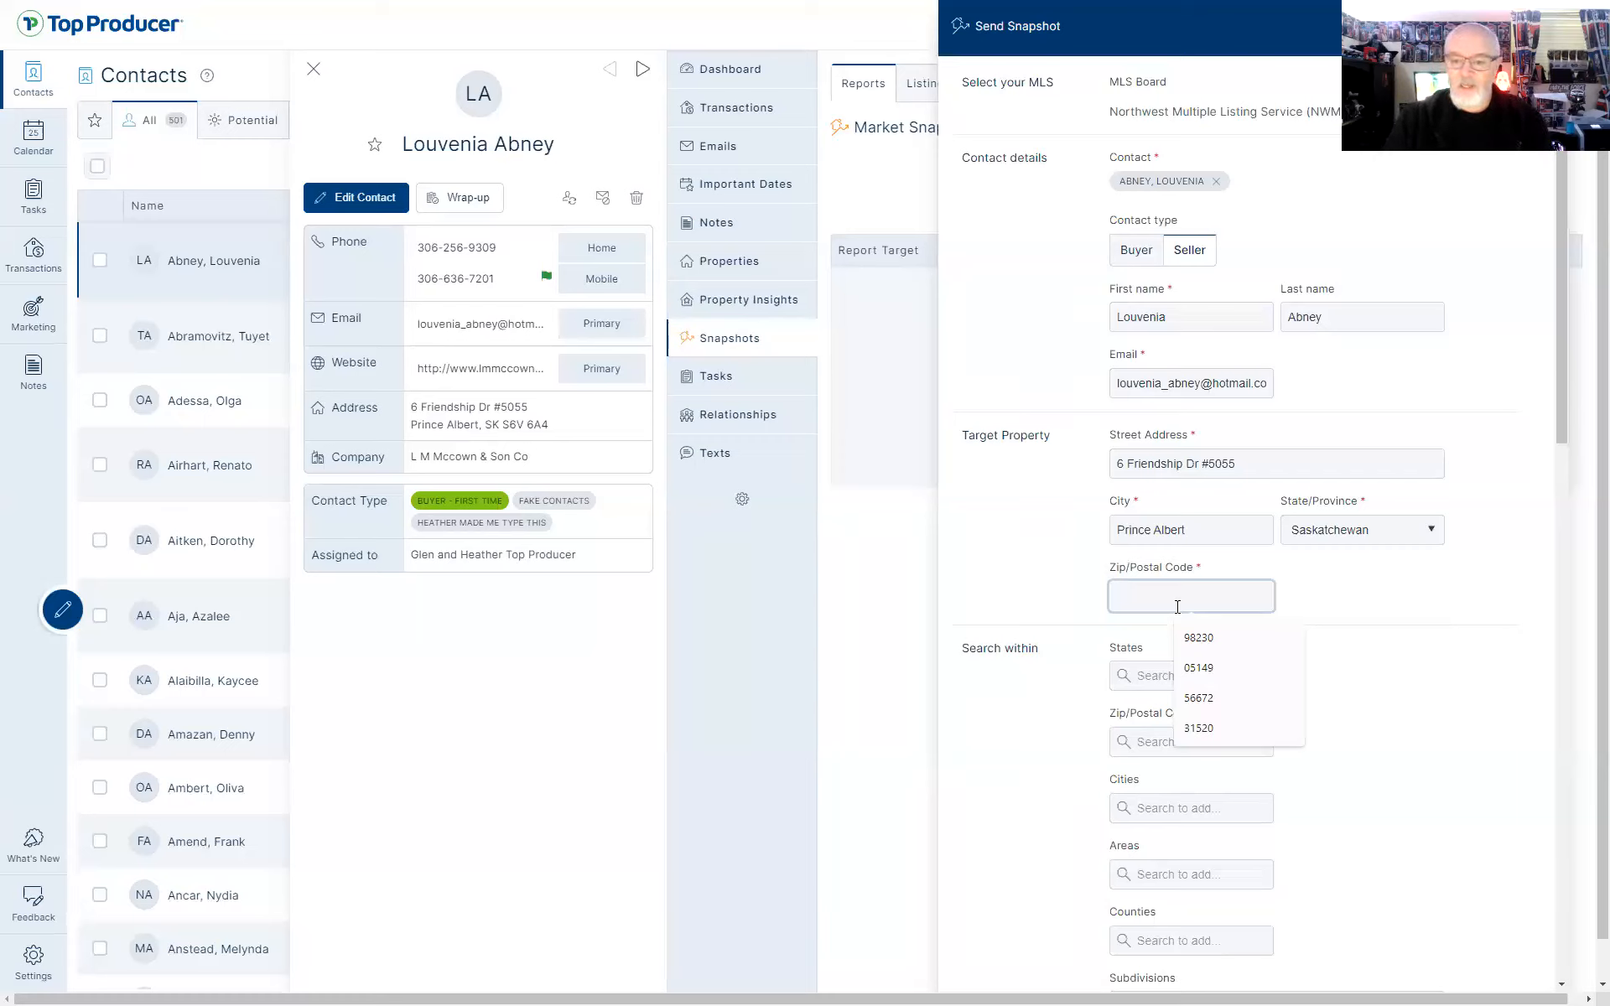
Enter the contact's postal code and scroll through the Send Snapshot form to review it
{"action": "type", "text": "S6V 6A4"}
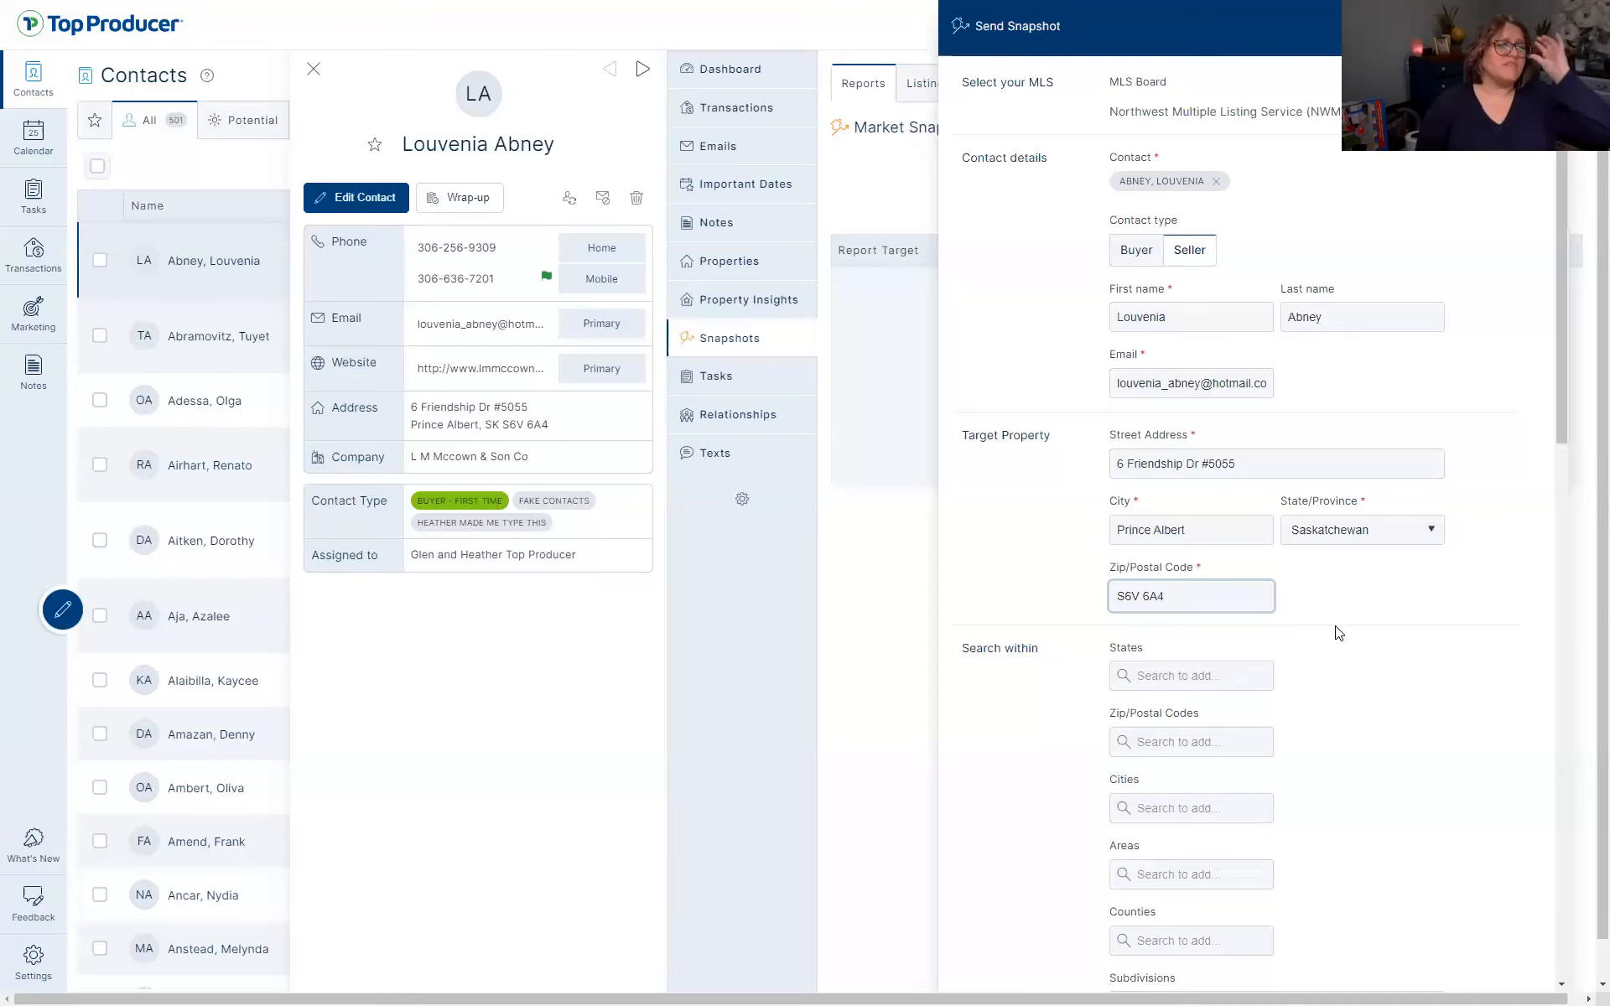
{"action": "scroll", "coordinate": [1339, 633], "scroll_direction": "down", "scroll_amount": 1}
{"action": "scroll", "coordinate": [1339, 633], "scroll_direction": "down", "scroll_amount": 1}
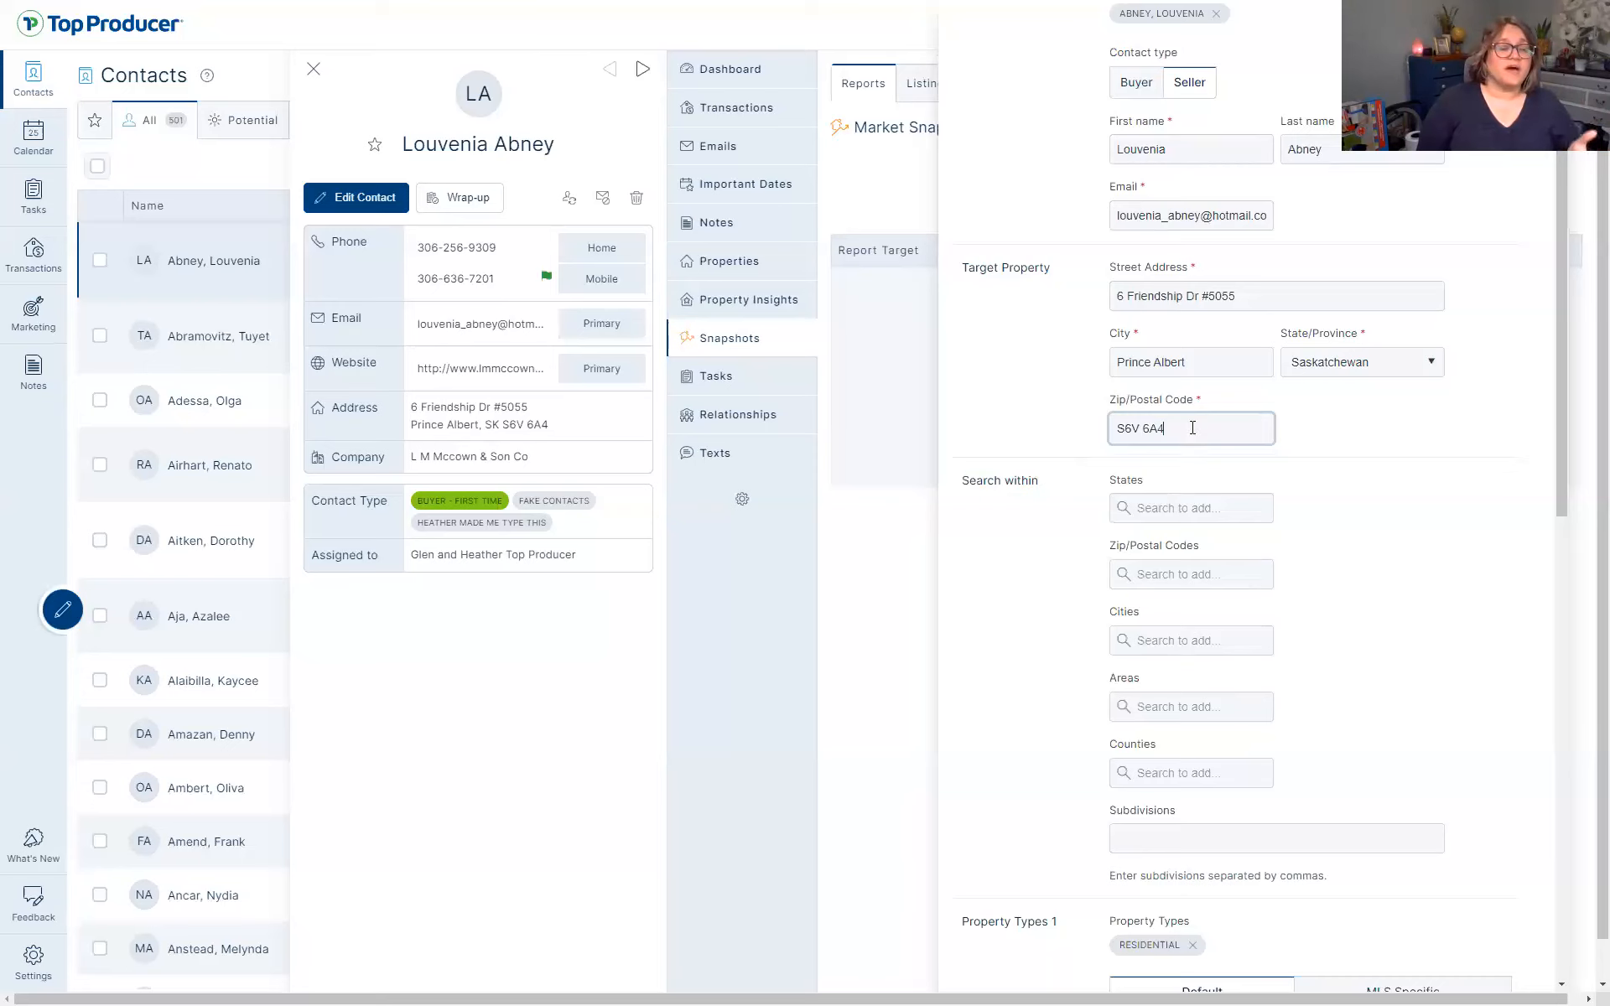
{"action": "left_click_drag", "start_coordinate": [1175, 426], "coordinate": [1010, 438]}
{"action": "left_click", "coordinate": [1426, 507]}
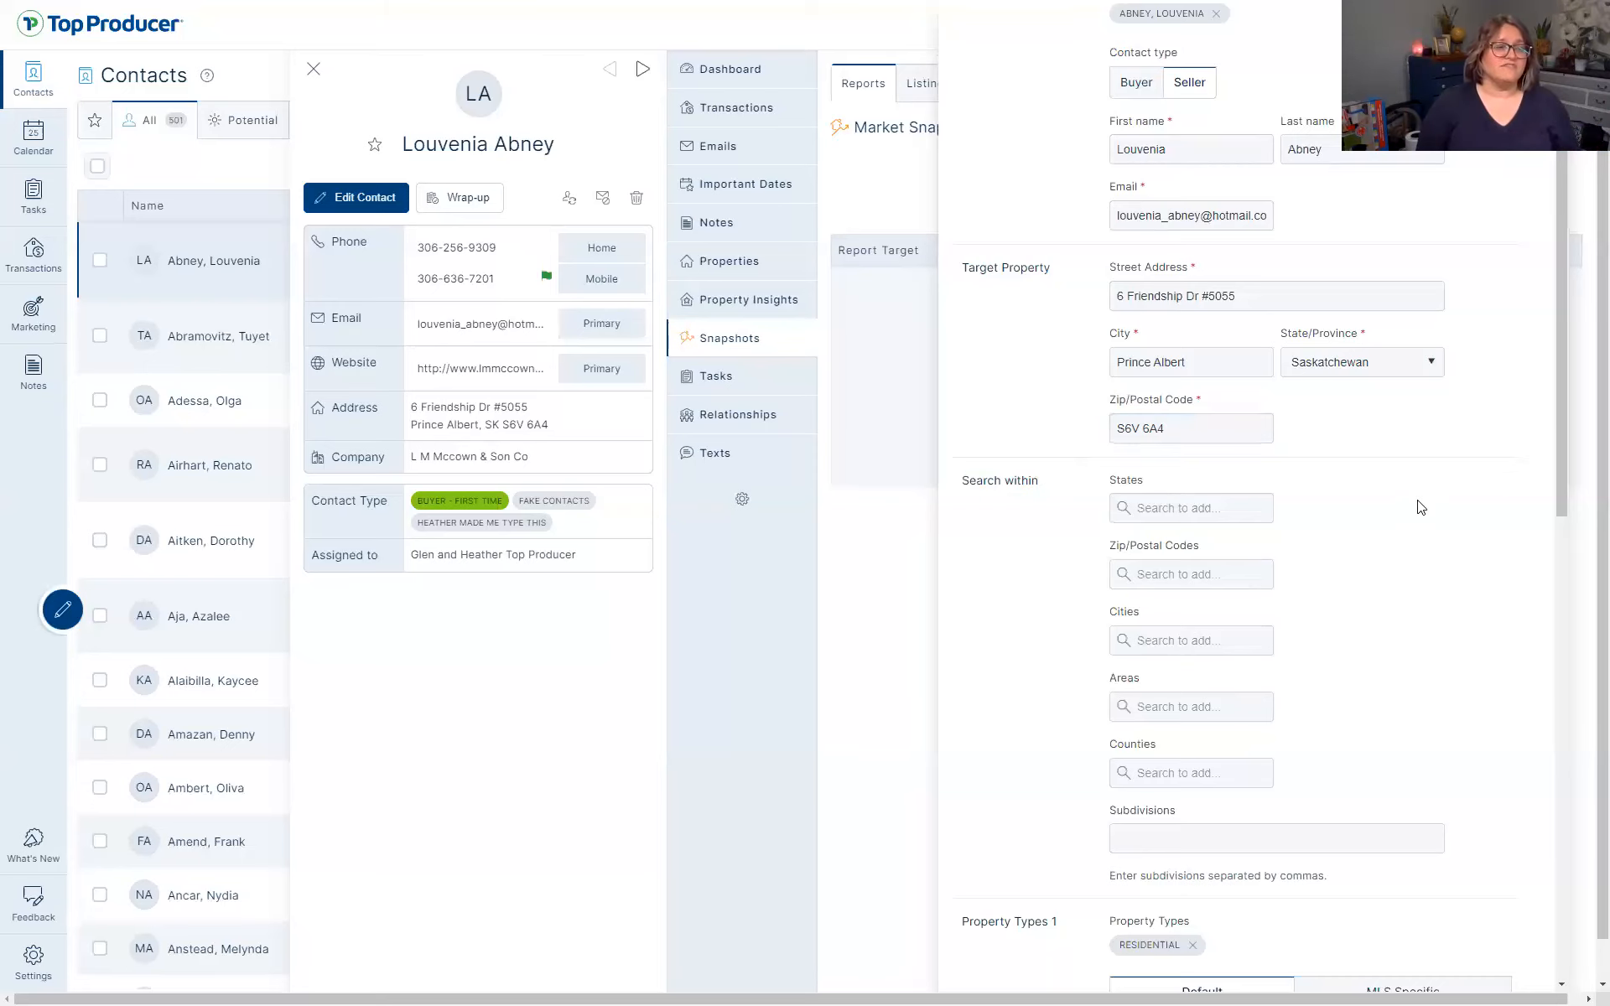
{"action": "scroll", "coordinate": [1341, 594], "scroll_direction": "down", "scroll_amount": 10}
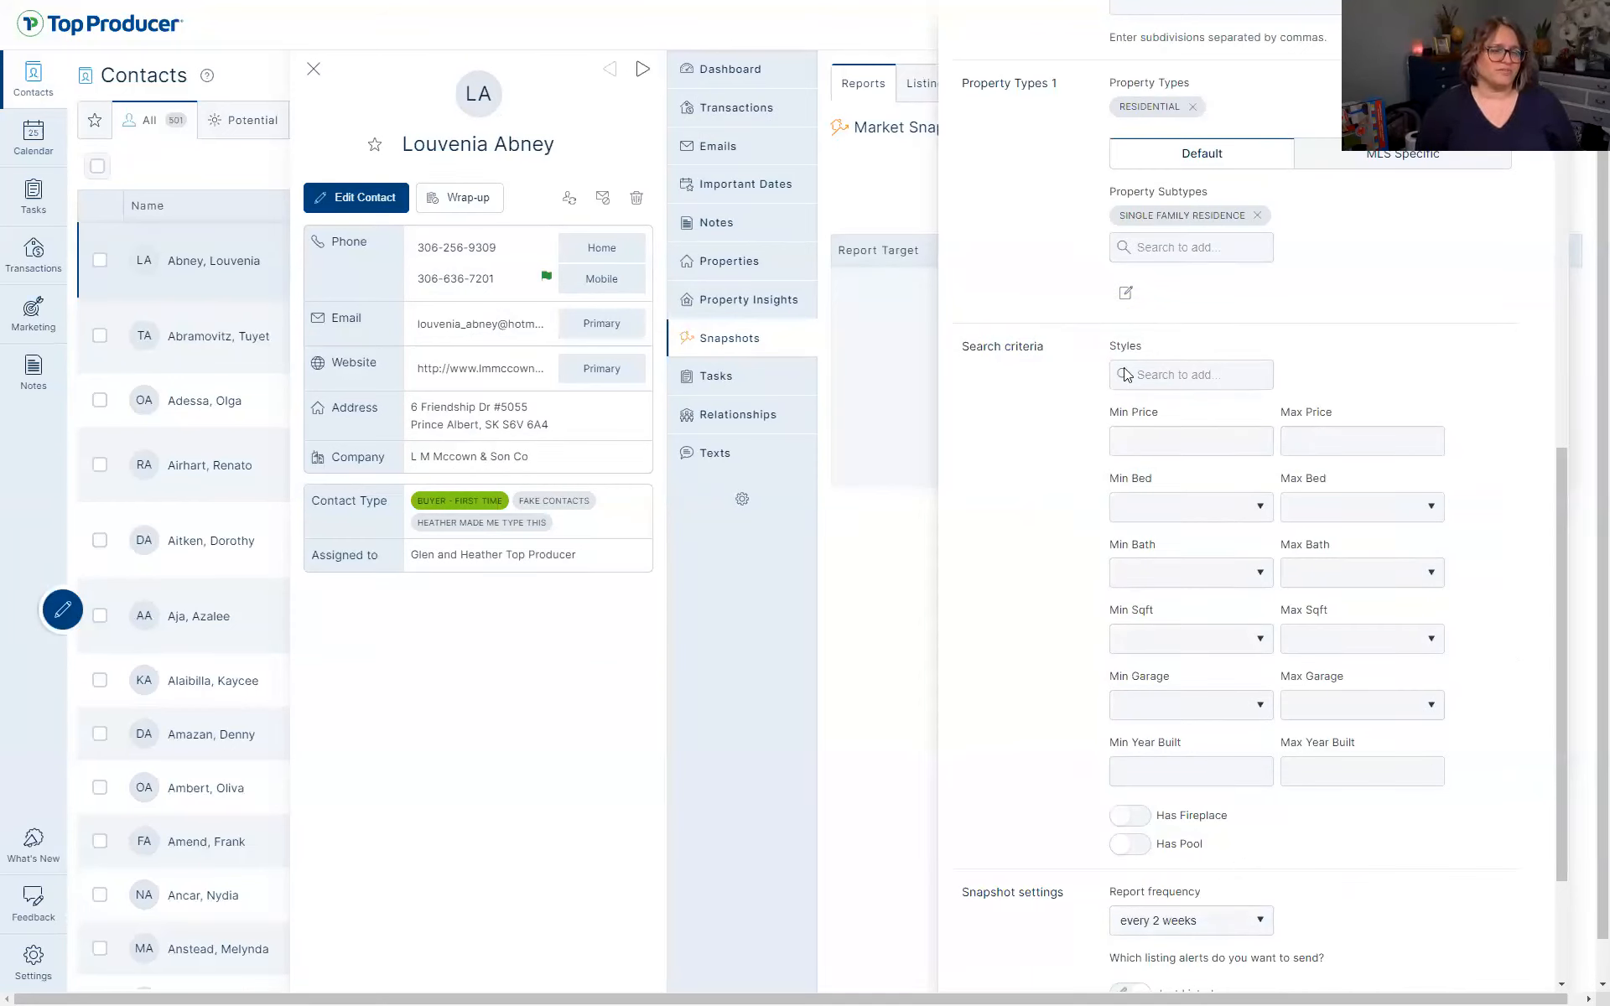
{"action": "scroll", "coordinate": [1291, 792], "scroll_direction": "down", "scroll_amount": 3}
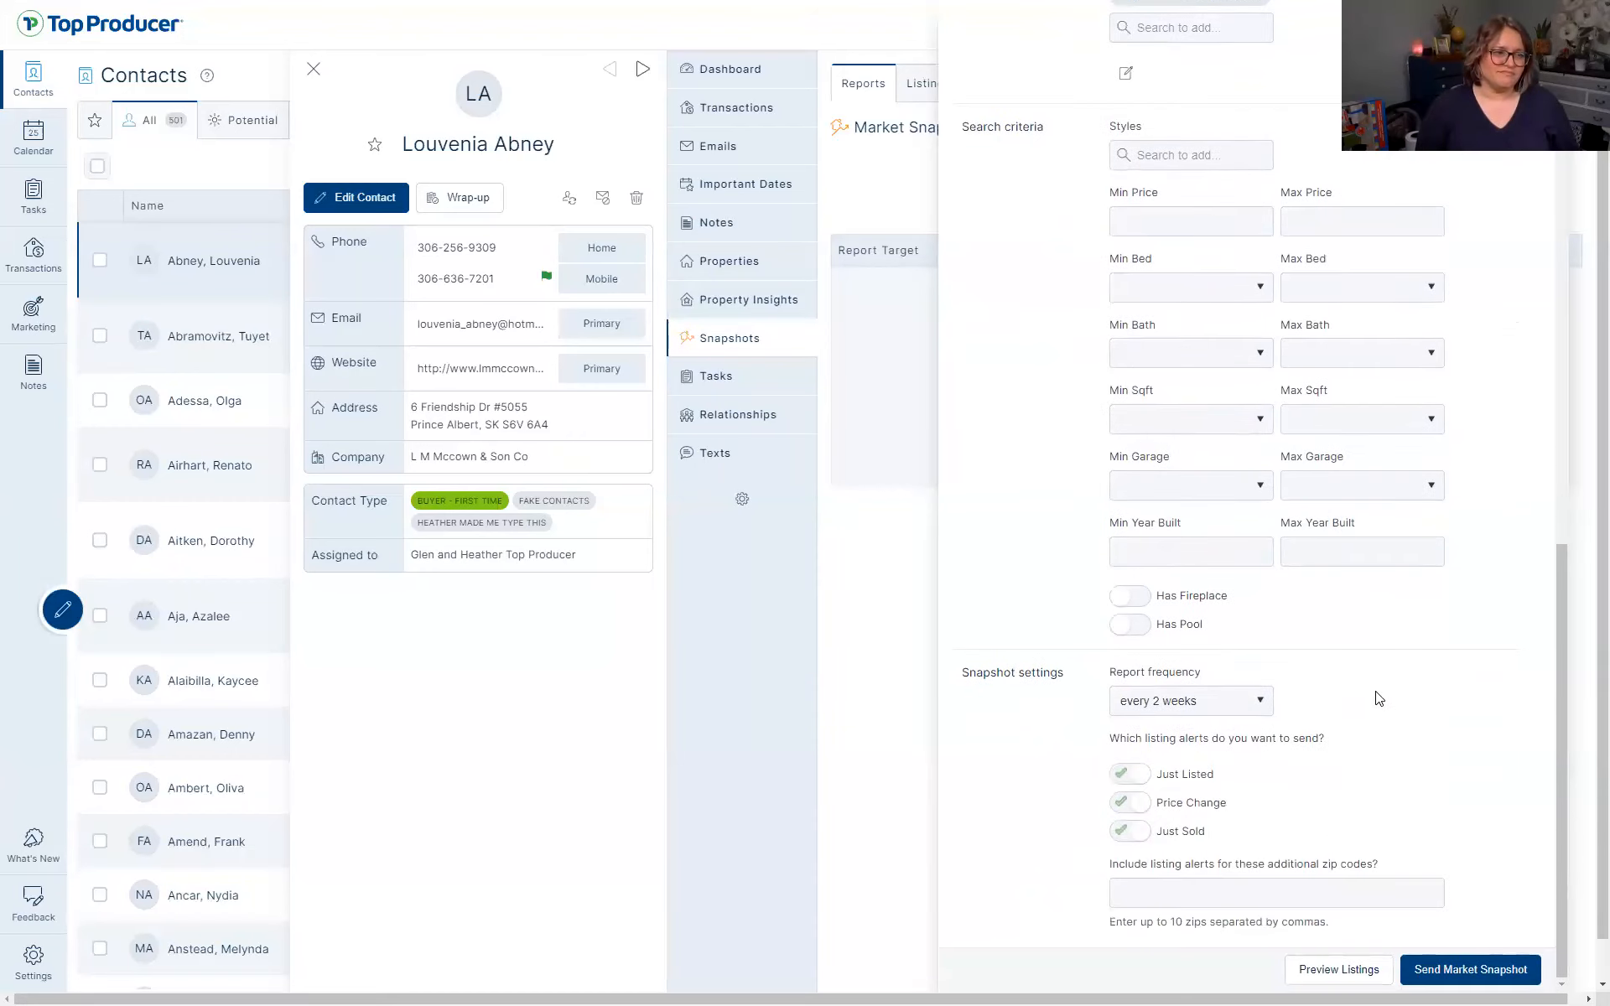
{"action": "scroll", "coordinate": [1371, 696], "scroll_direction": "up", "scroll_amount": 5}
{"action": "scroll", "coordinate": [1373, 701], "scroll_direction": "up", "scroll_amount": 8}
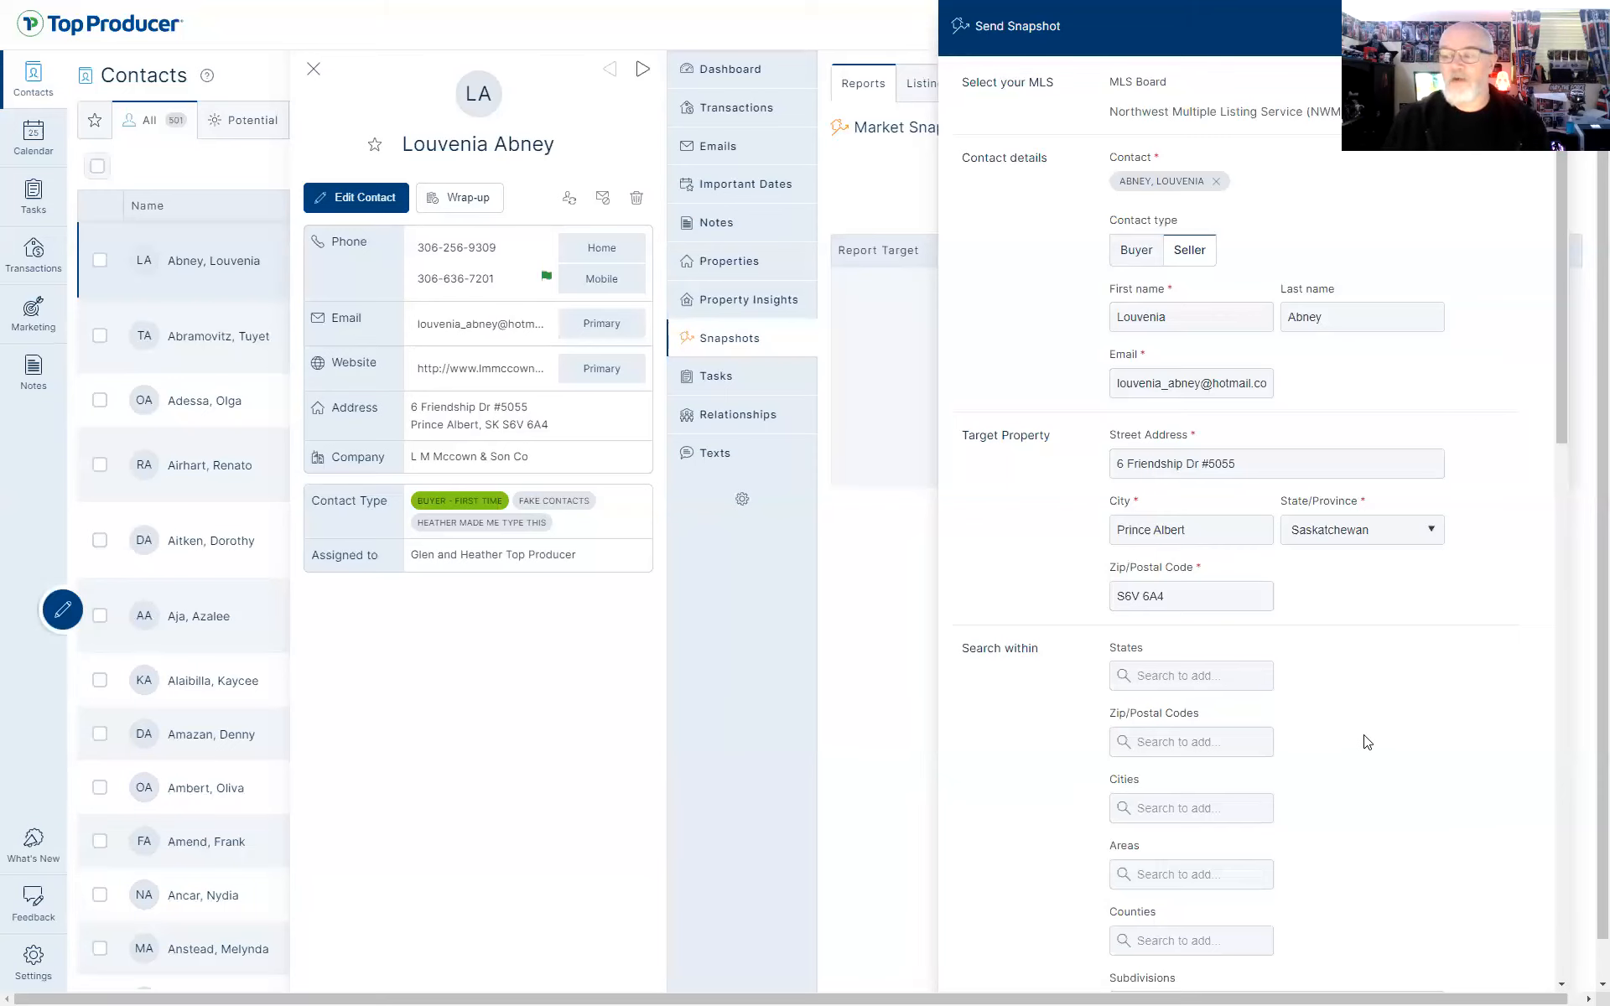
{"action": "scroll", "coordinate": [1366, 742], "scroll_direction": "down", "scroll_amount": 6}
{"action": "scroll", "coordinate": [1366, 742], "scroll_direction": "down", "scroll_amount": 8}
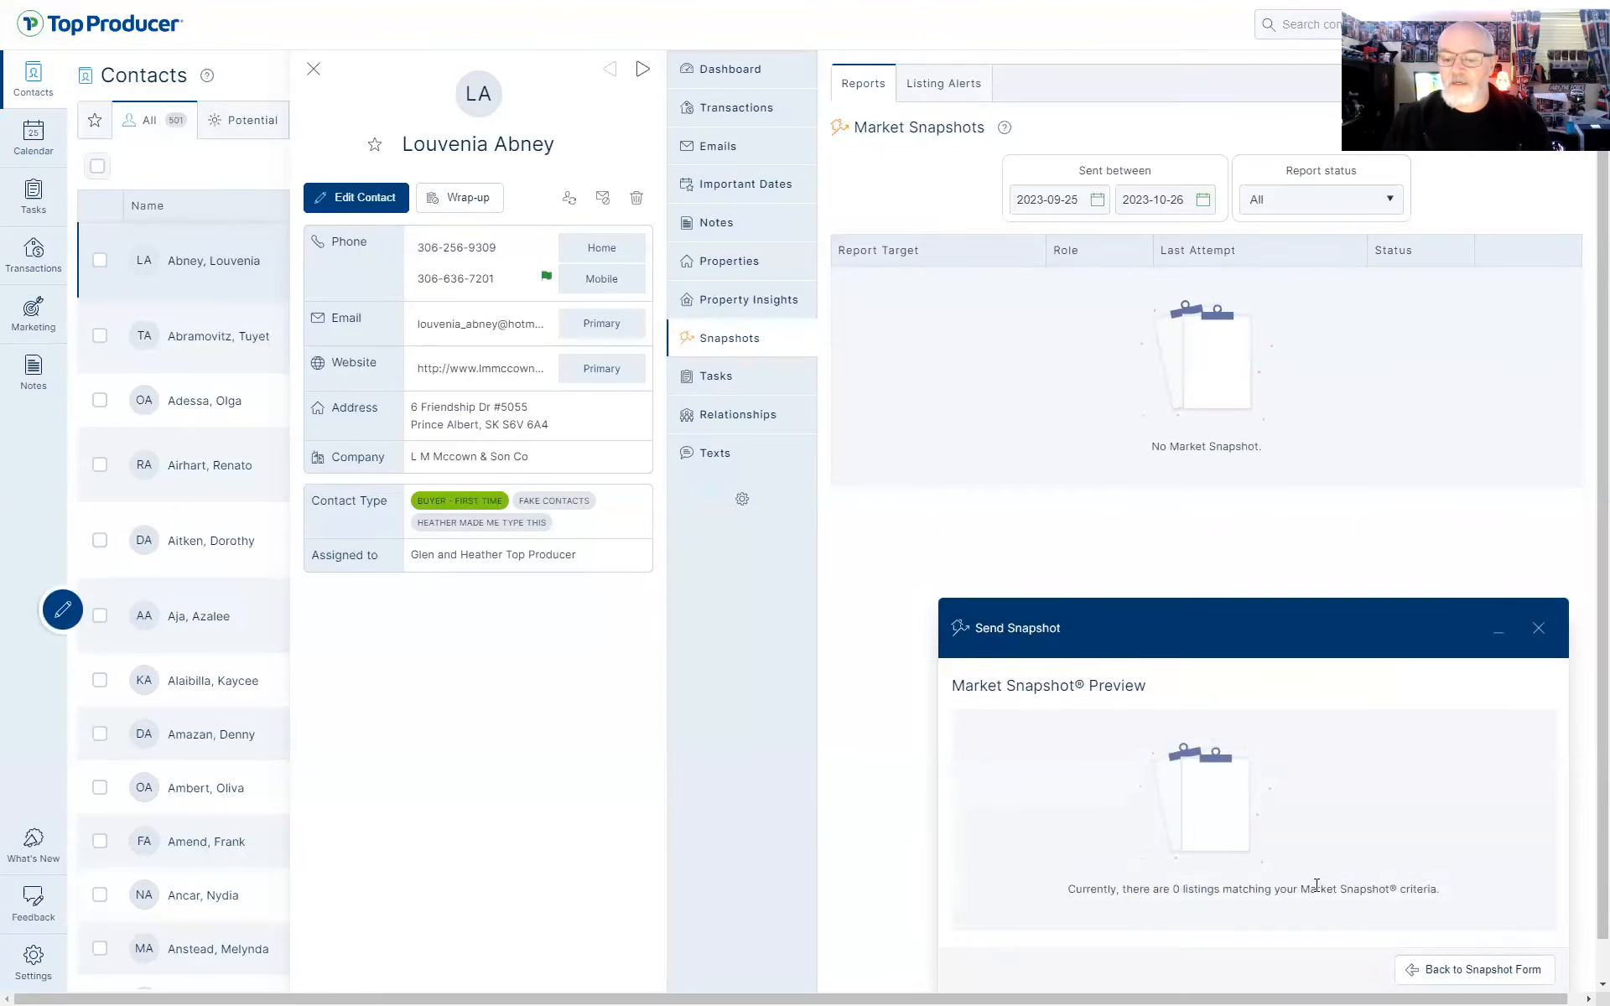
{"action": "left_click", "coordinate": [1466, 975]}
{"action": "scroll", "coordinate": [1358, 637], "scroll_direction": "up", "scroll_amount": 10}
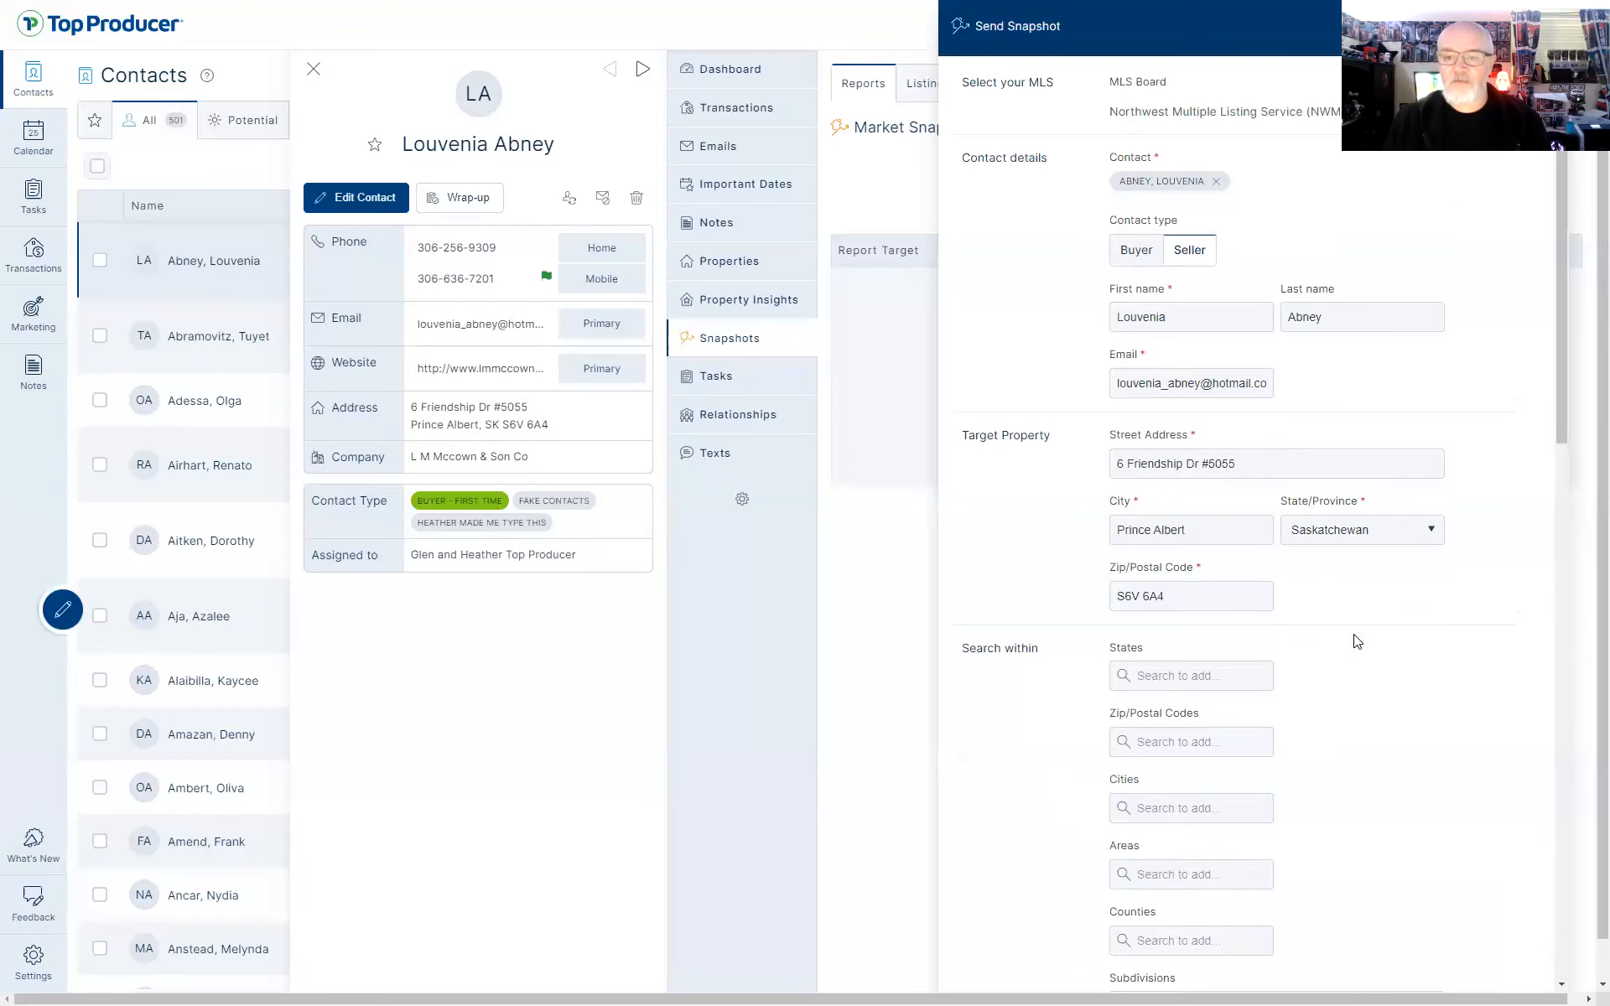
Switch back to a Buyer report and clear the street address, city and province
{"action": "left_click", "coordinate": [1129, 252]}
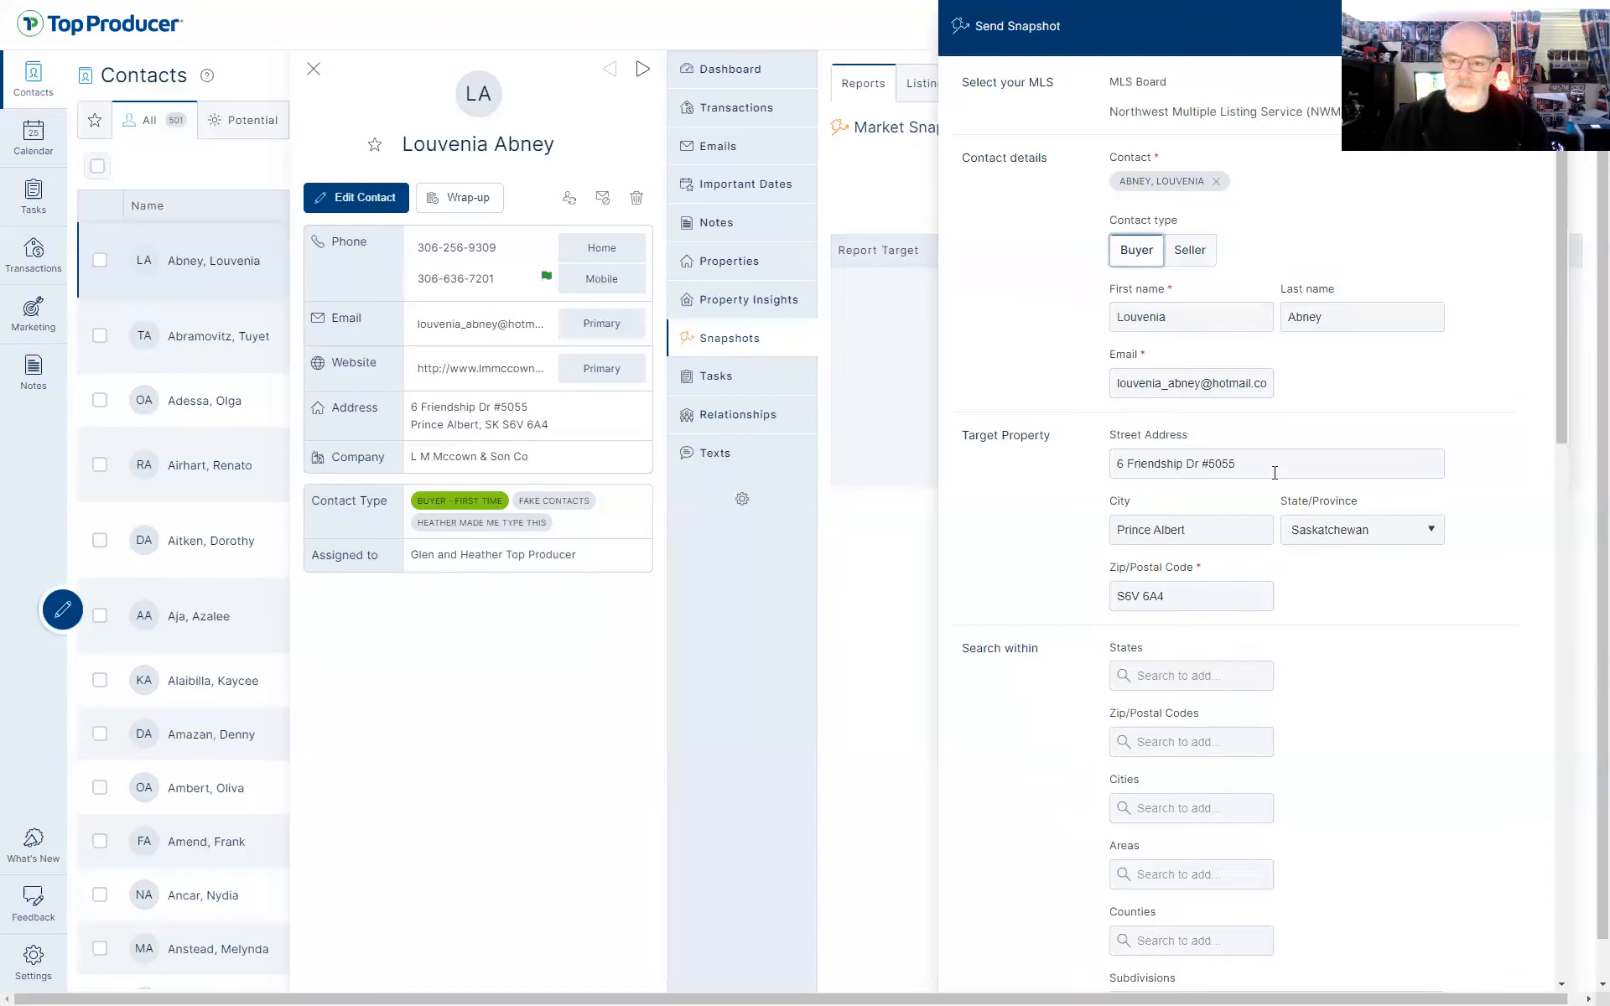
{"action": "left_click_drag", "start_coordinate": [1276, 468], "coordinate": [457, 503]}
{"action": "key", "text": "BackSpace"}
{"action": "key", "text": "Tab"}
{"action": "key", "text": "BackSpace"}
{"action": "left_click", "coordinate": [1372, 537]}
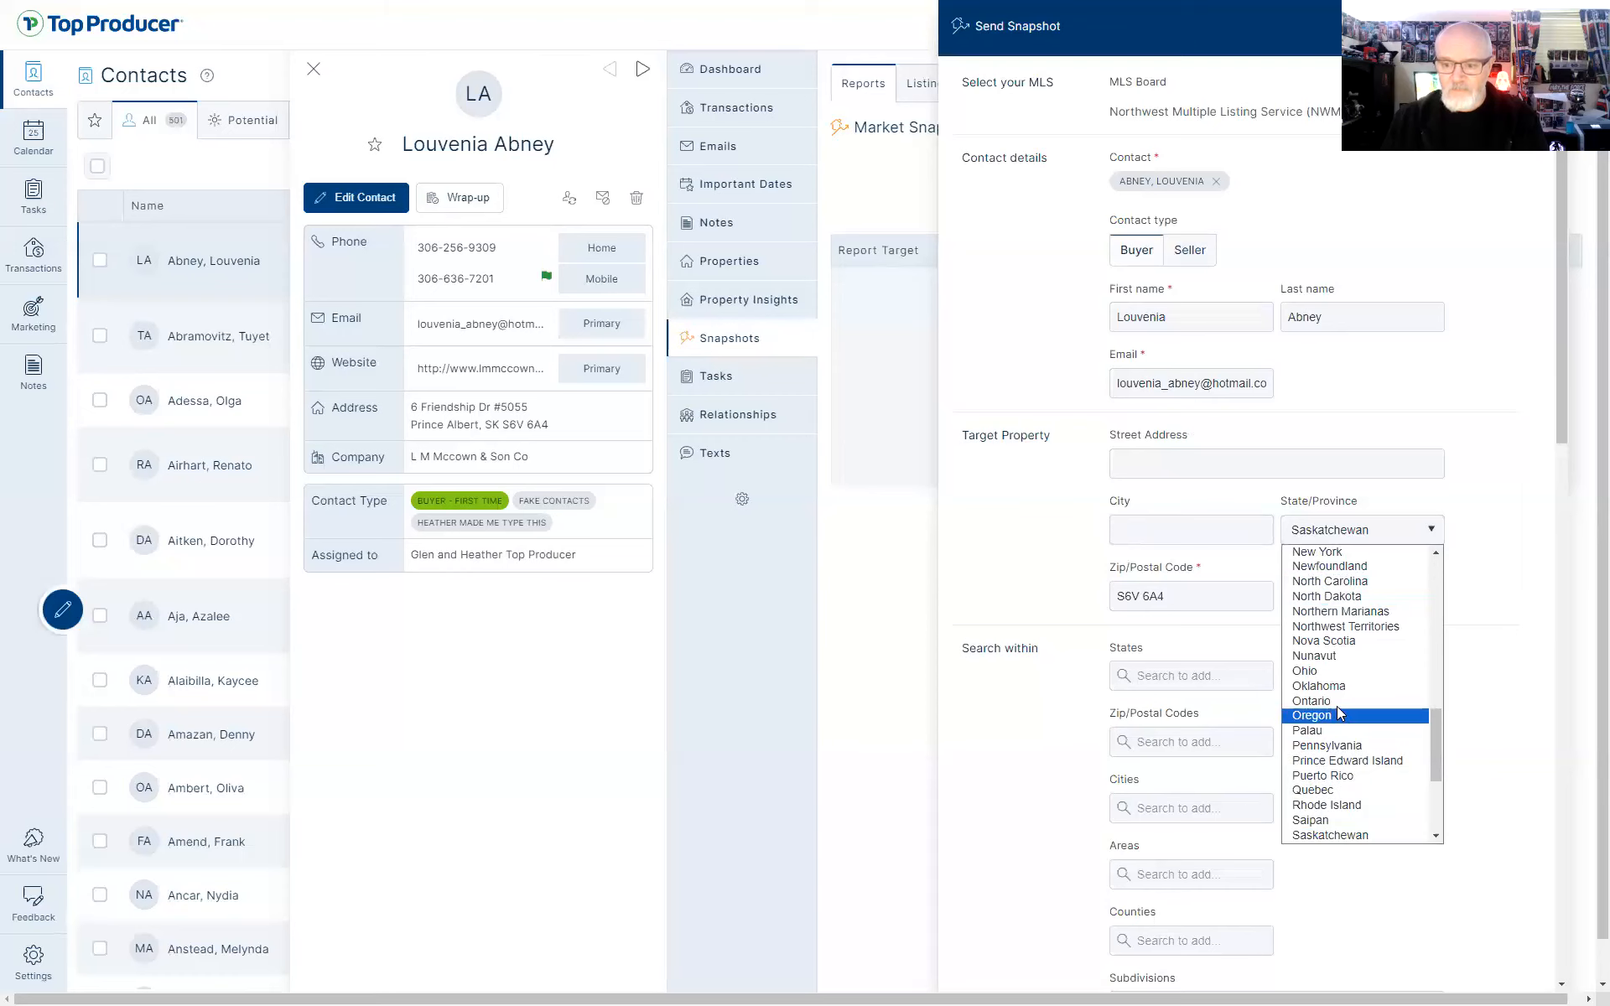
{"action": "scroll", "coordinate": [1334, 674], "scroll_direction": "up", "scroll_amount": 6}
{"action": "scroll", "coordinate": [1335, 674], "scroll_direction": "up", "scroll_amount": 3}
{"action": "left_click", "coordinate": [1323, 545]}
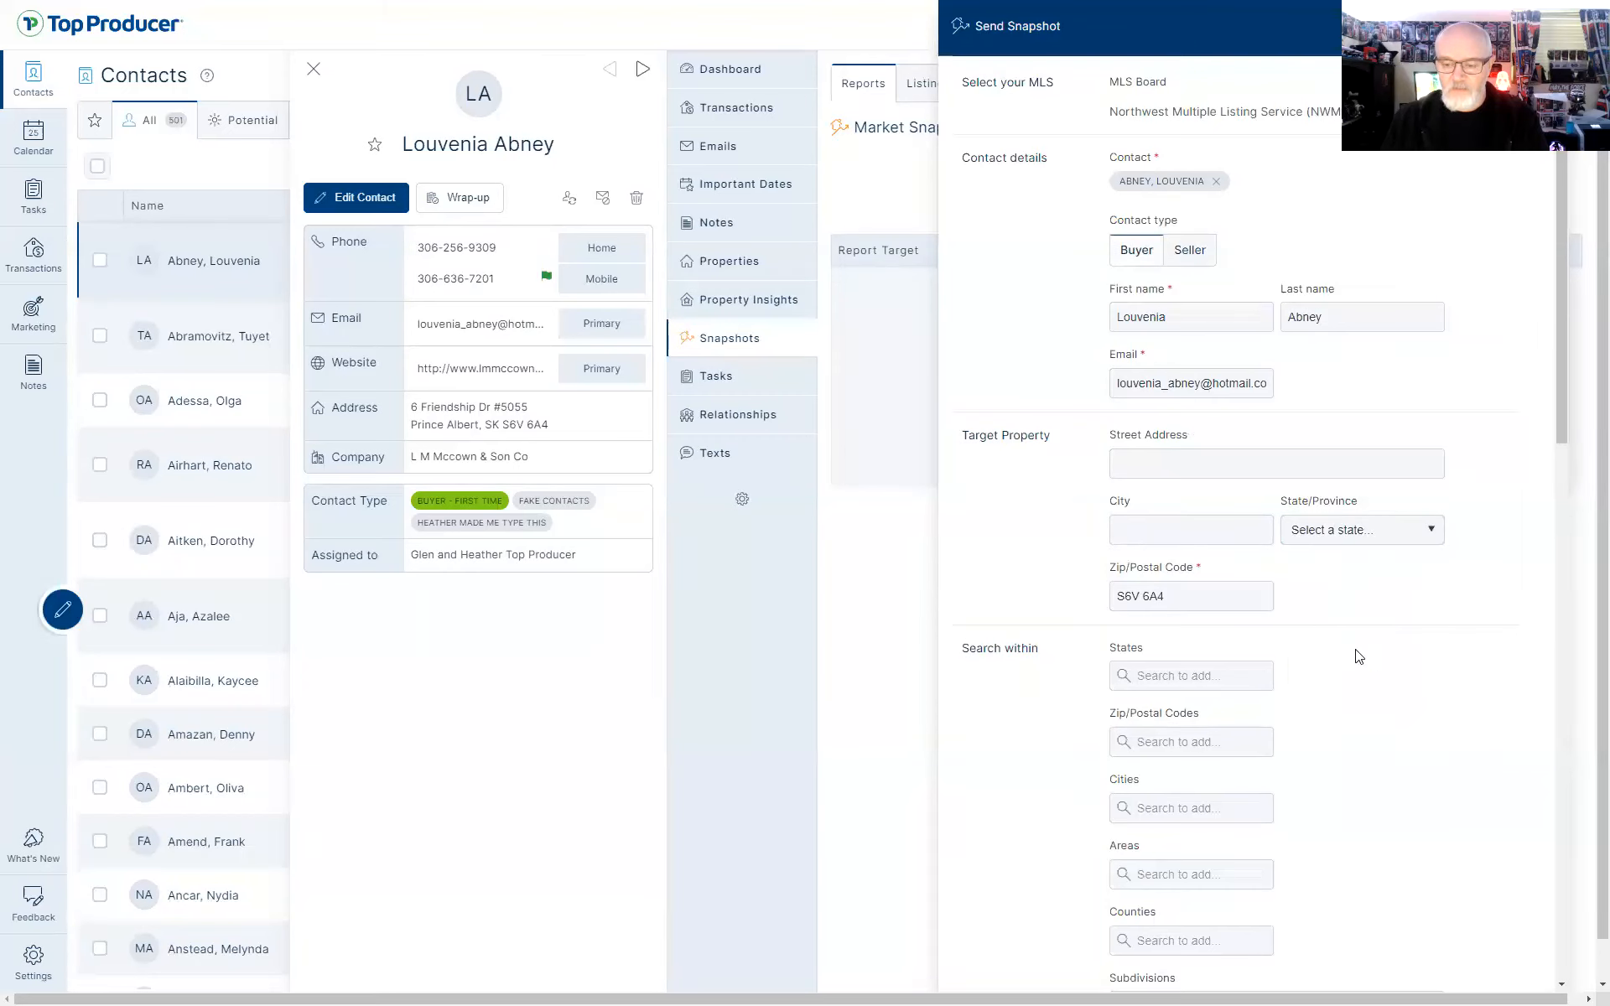
Replace the old postal code with zip 98230, correcting a 98320 typo
{"action": "left_click_drag", "start_coordinate": [1162, 592], "coordinate": [862, 599]}
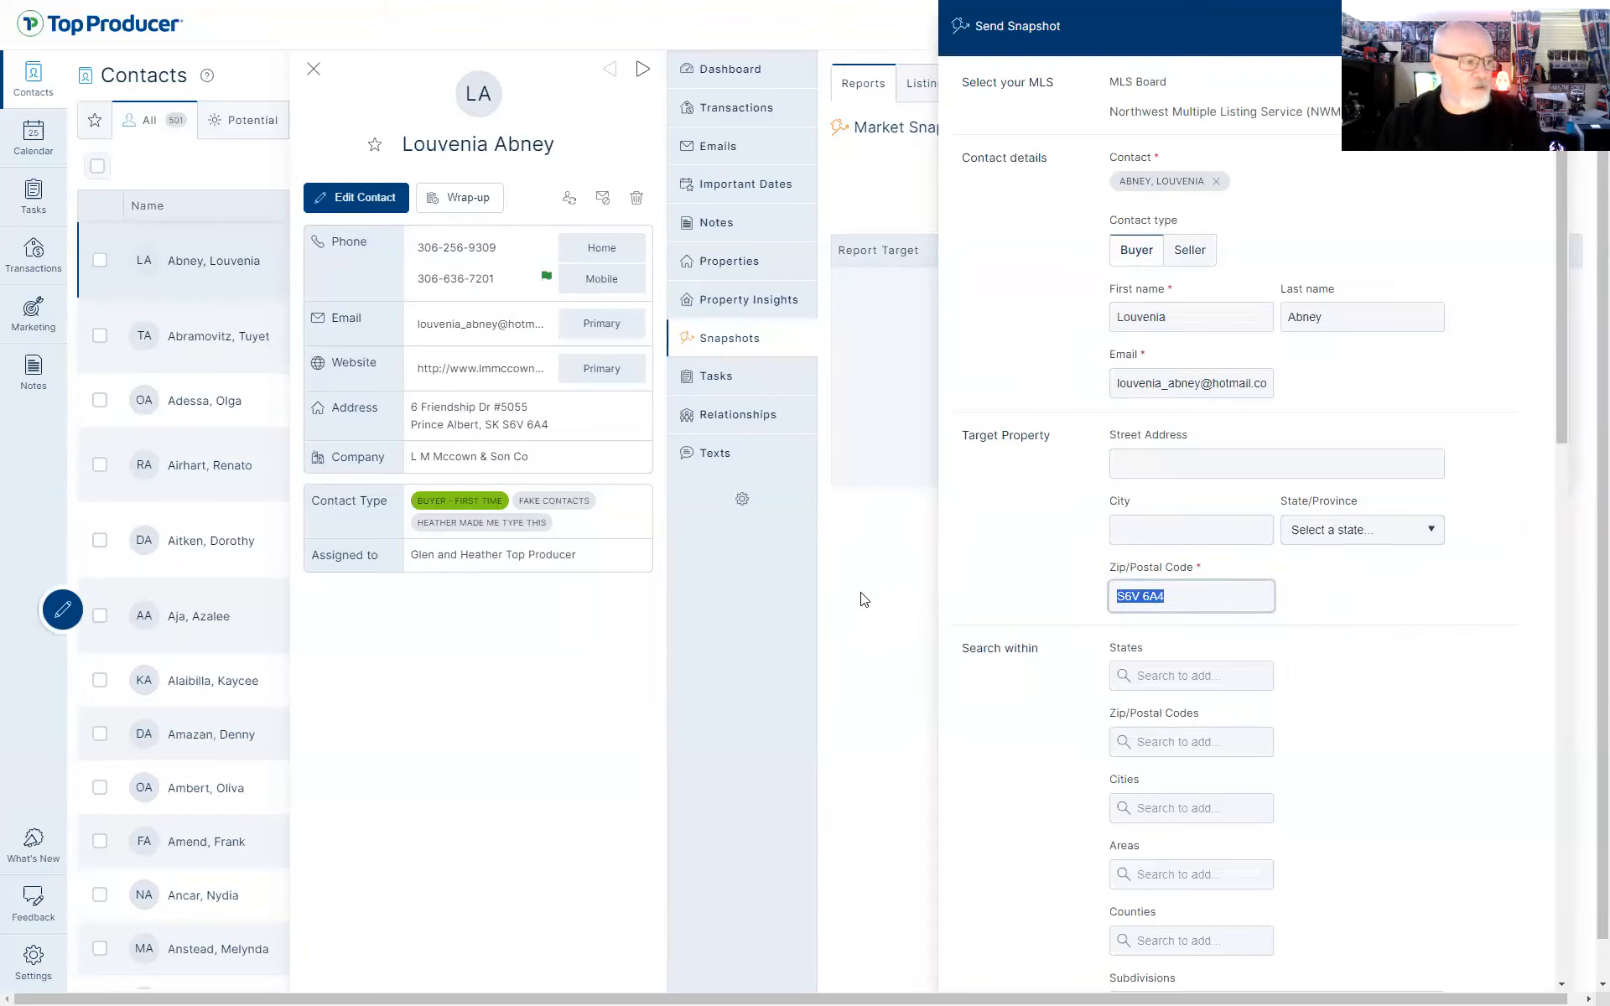
{"action": "type", "text": "98320"}
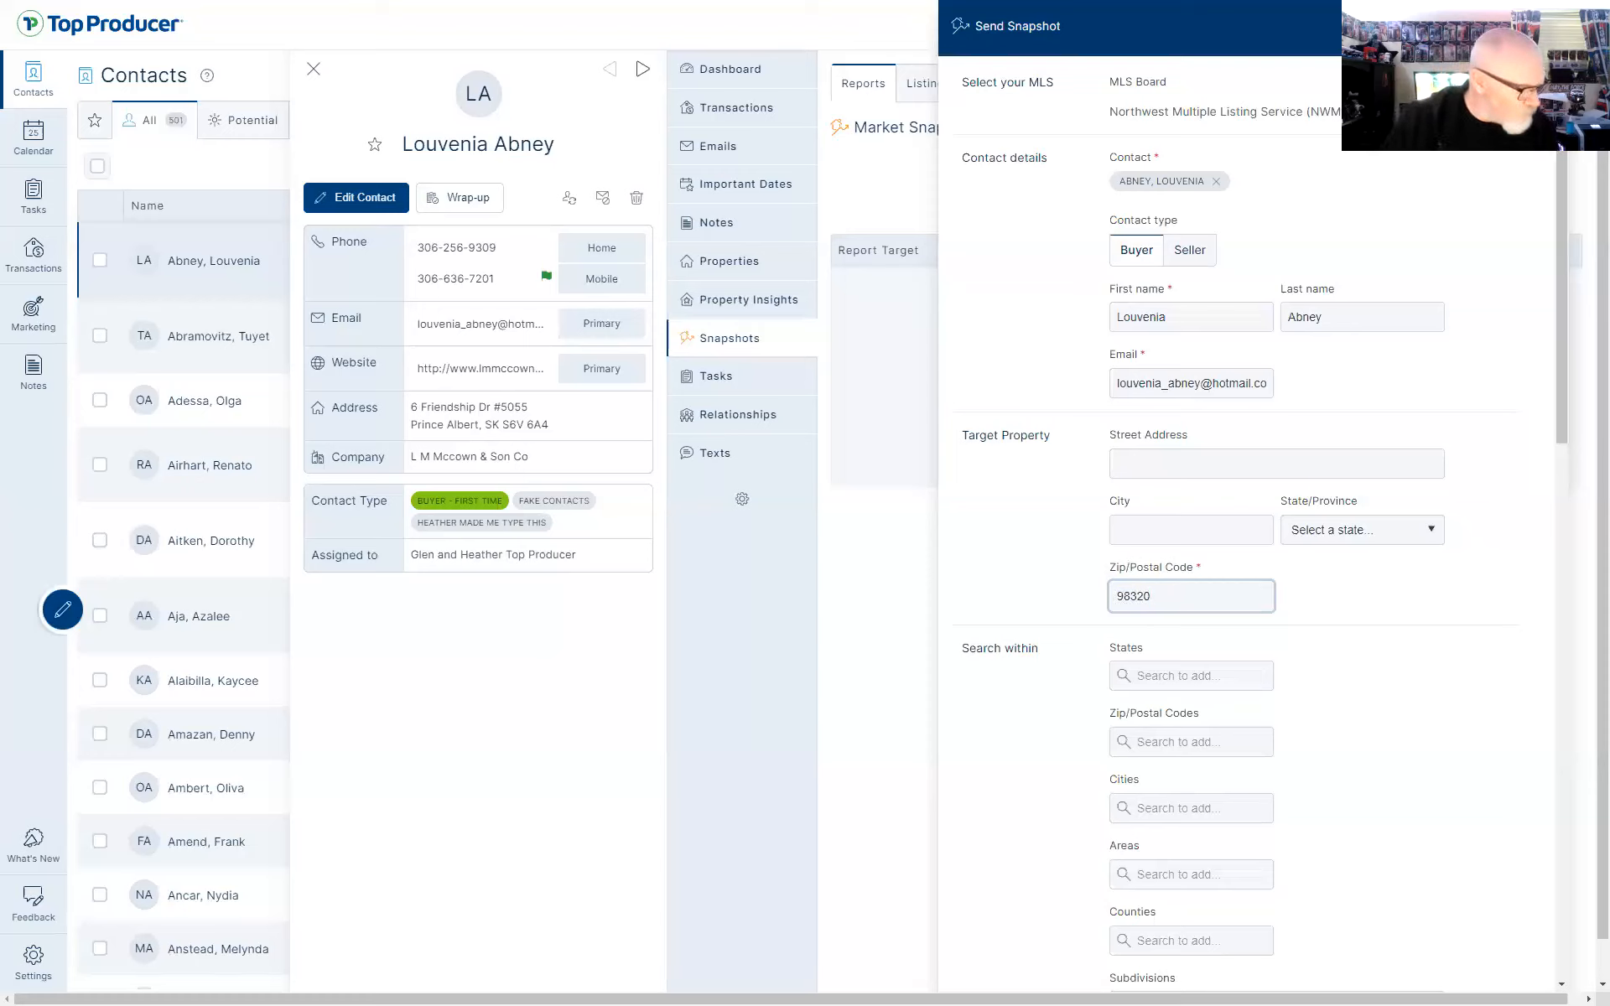
{"action": "key", "text": "ctrl+a"}
{"action": "type", "text": "98"}
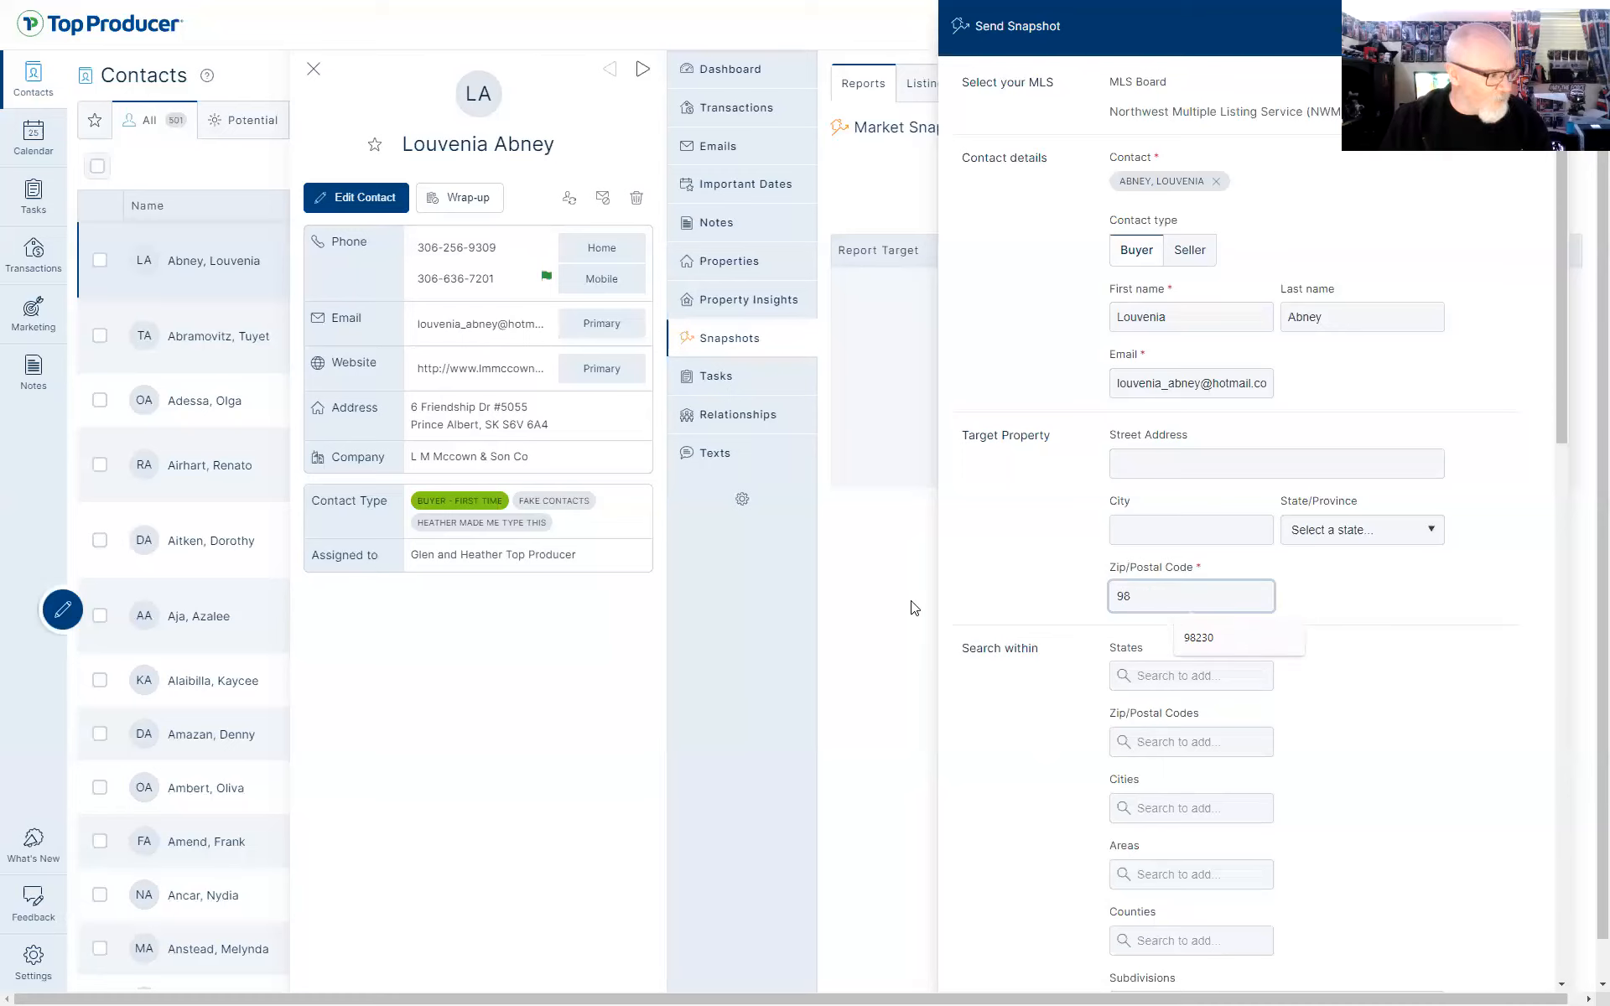
{"action": "type", "text": "230"}
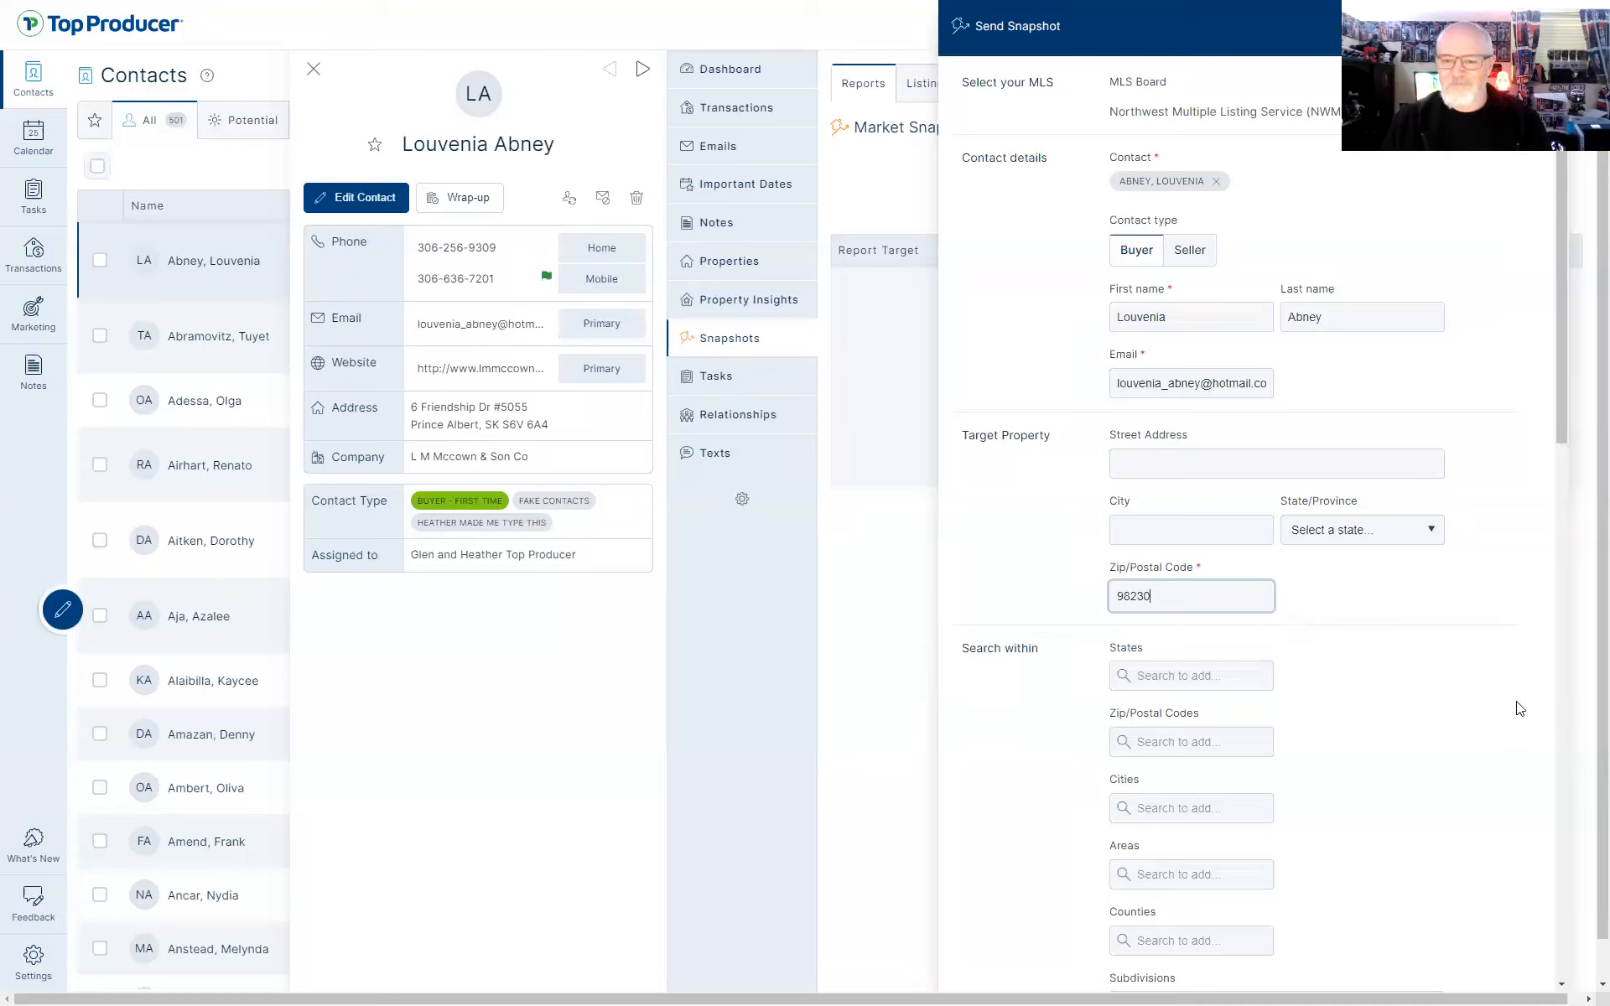
Preview listings, then require at least 3 bedrooms and 2 bathrooms and preview again
{"action": "scroll", "coordinate": [1371, 701], "scroll_direction": "down", "scroll_amount": 15}
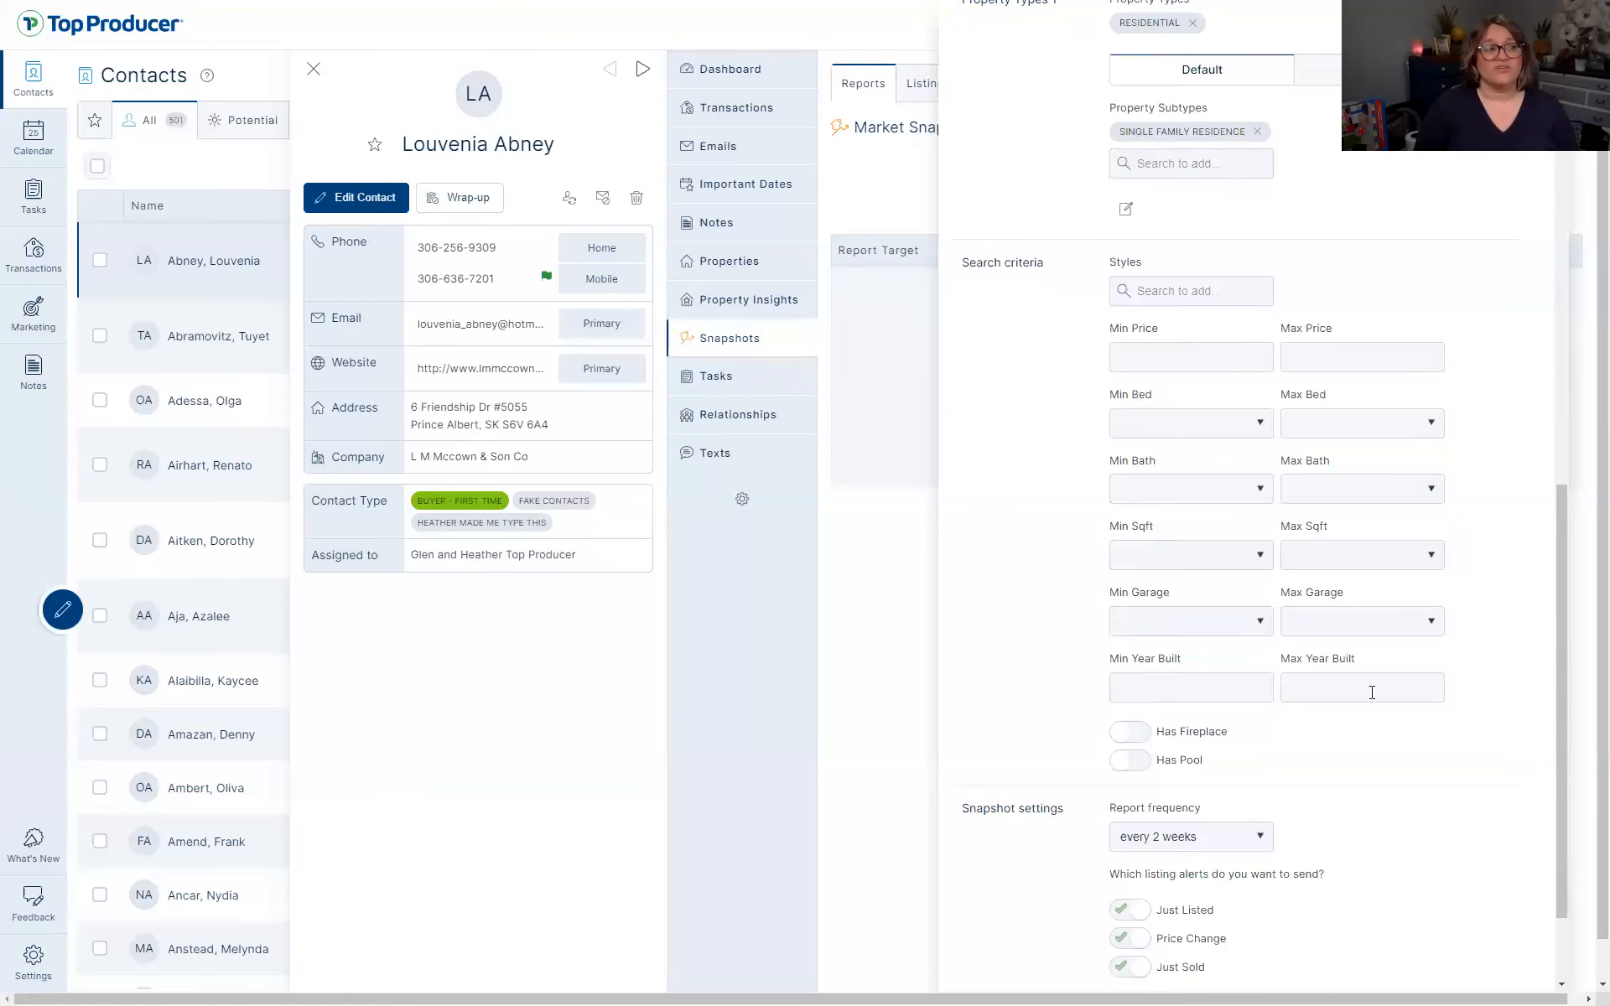
{"action": "left_click", "coordinate": [1335, 971]}
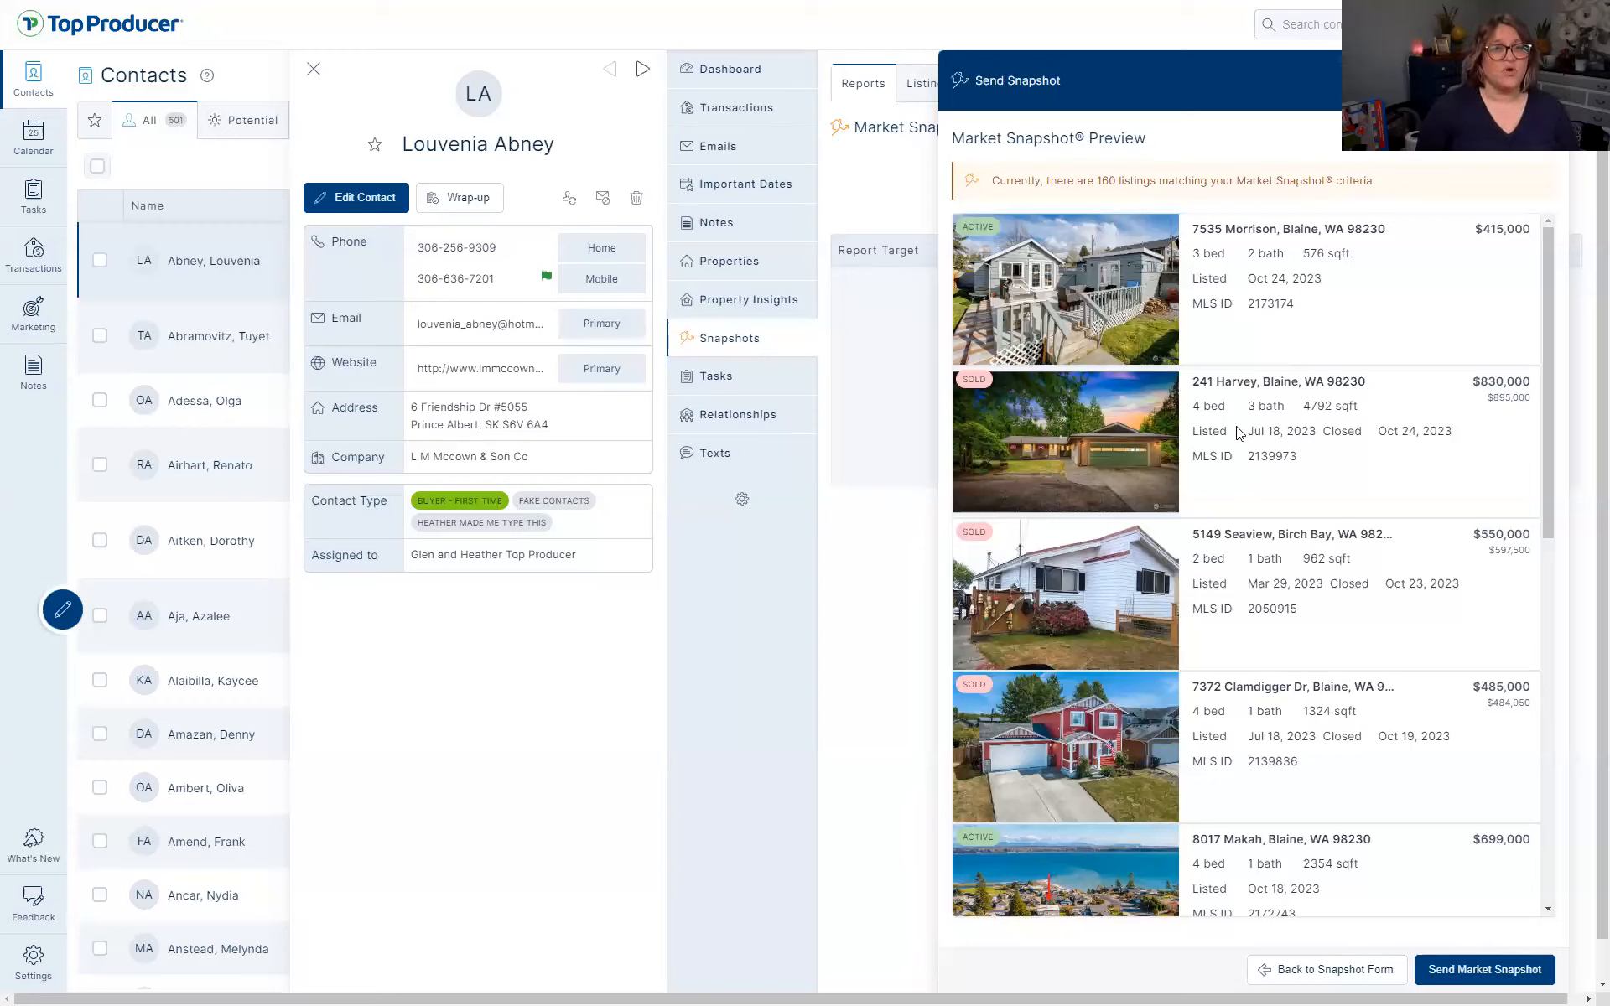
{"action": "left_click", "coordinate": [1319, 978]}
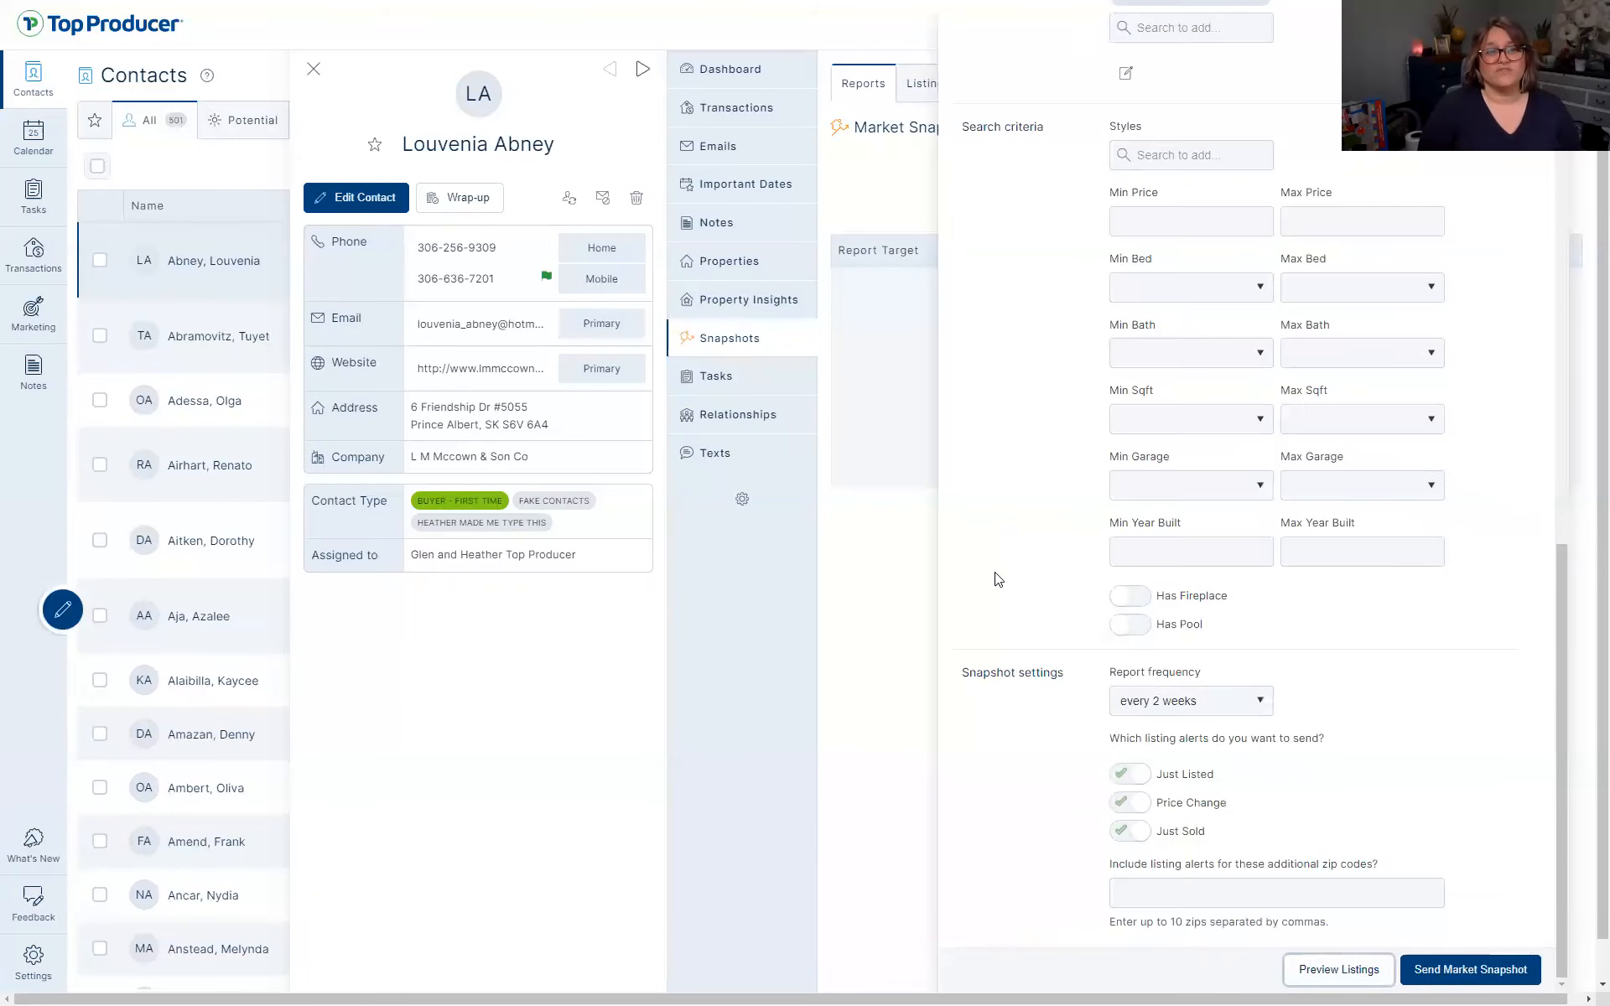
{"action": "scroll", "coordinate": [1328, 309], "scroll_direction": "up", "scroll_amount": 1}
{"action": "left_click", "coordinate": [1258, 370]}
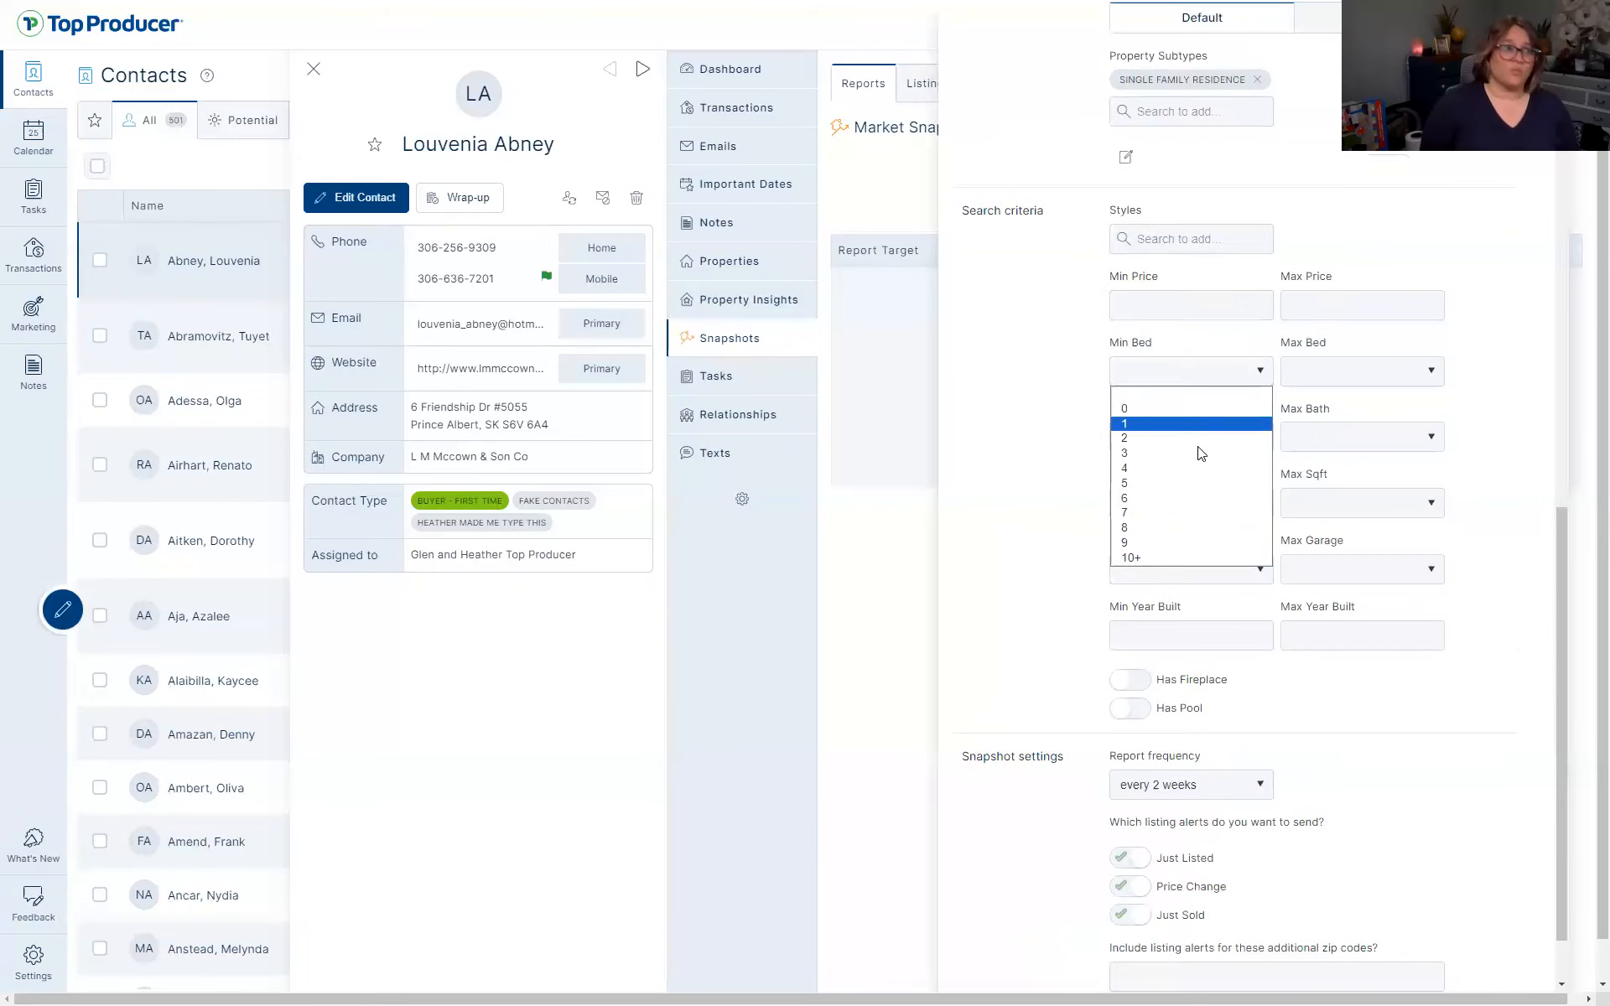
{"action": "left_click", "coordinate": [1195, 458]}
{"action": "left_click", "coordinate": [1207, 437]}
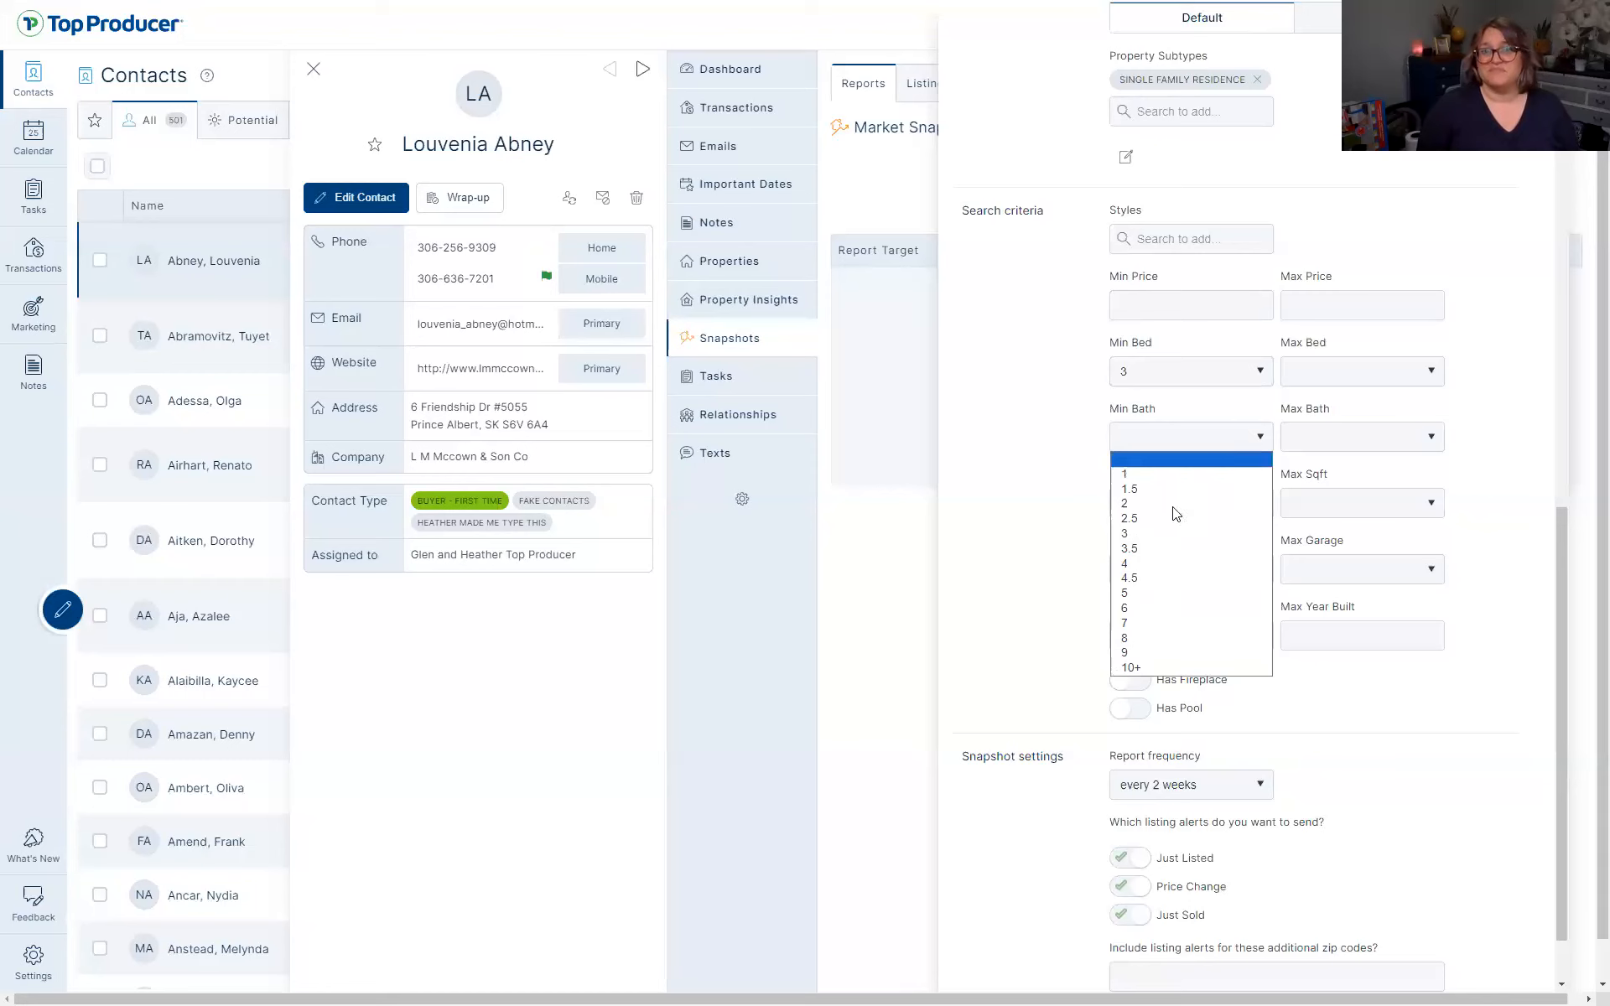
{"action": "left_click", "coordinate": [1176, 504]}
{"action": "scroll", "coordinate": [1392, 804], "scroll_direction": "down", "scroll_amount": 1}
{"action": "left_click", "coordinate": [1329, 969]}
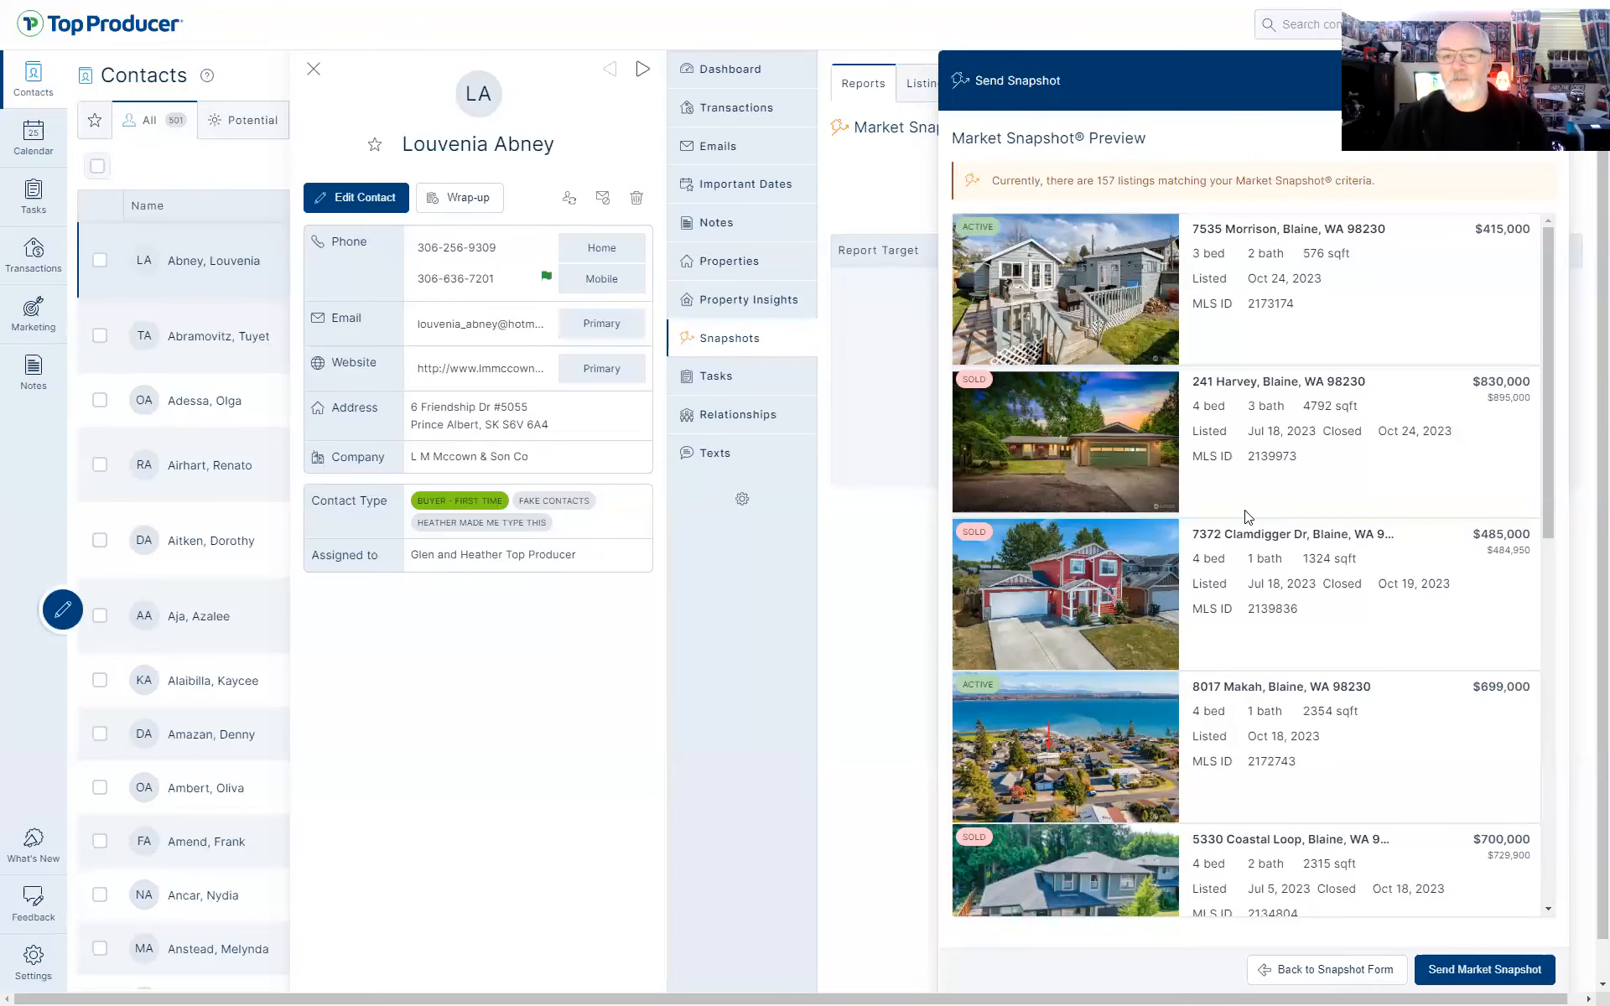
Set the price range to $750,000 minimum and $1,000,000 maximum
{"action": "left_click", "coordinate": [1305, 972]}
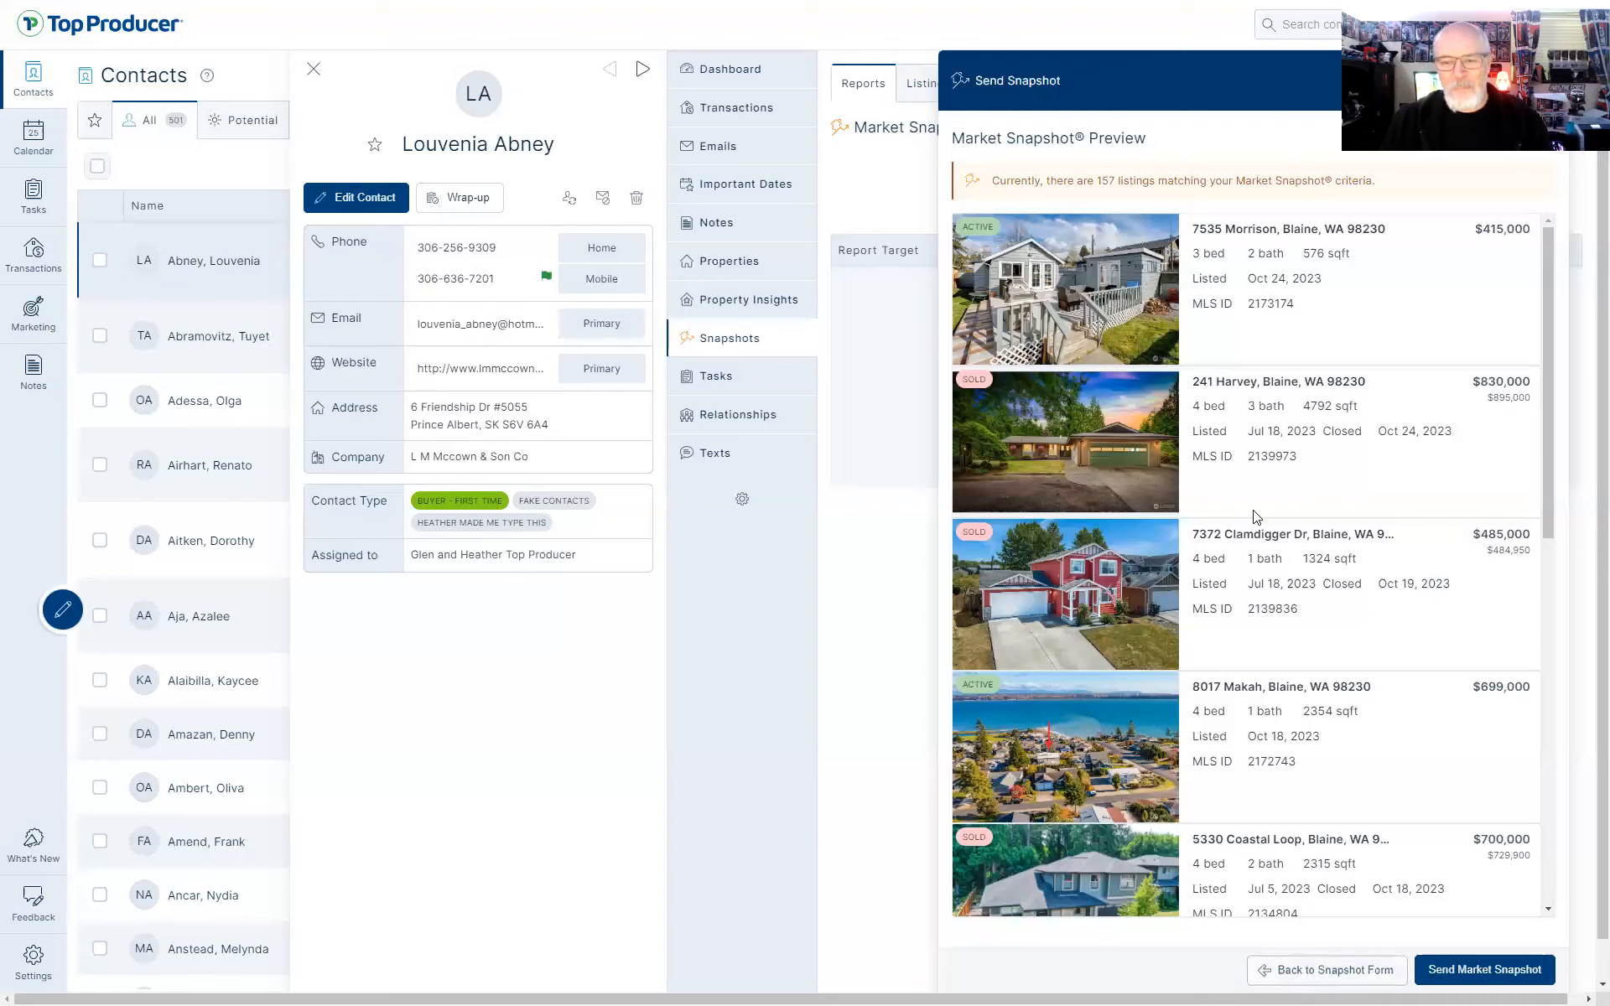
{"action": "scroll", "coordinate": [1198, 304], "scroll_direction": "up", "scroll_amount": 1}
{"action": "left_click", "coordinate": [1192, 303]}
{"action": "type", "text": "7"}
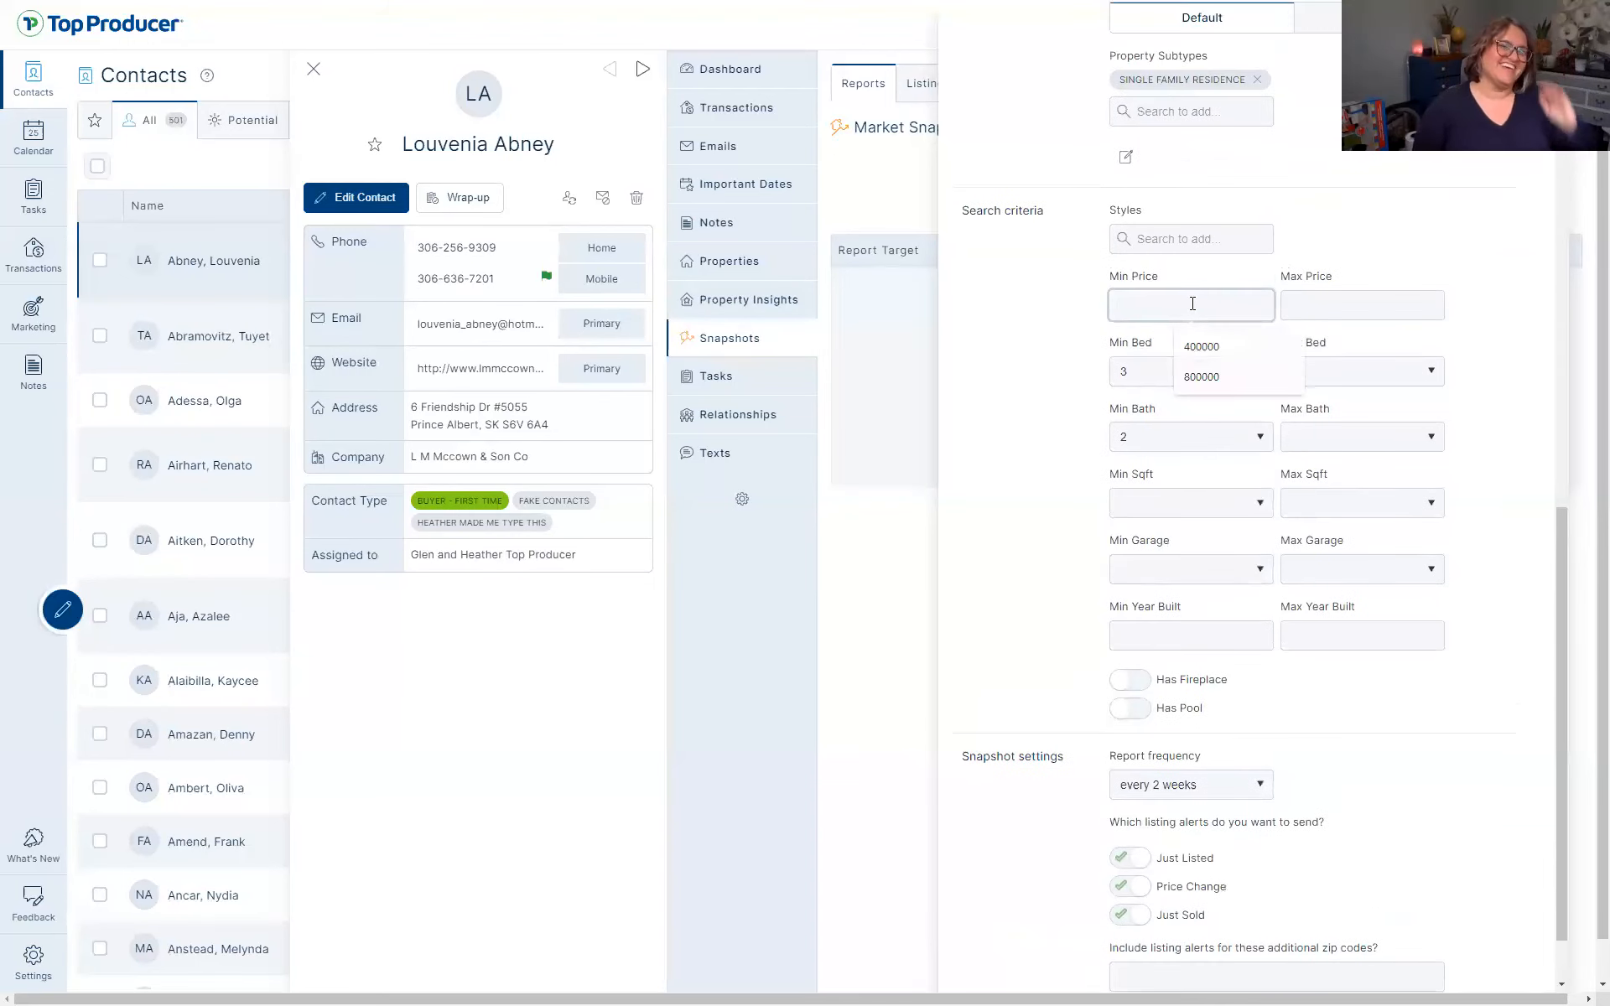
{"action": "type", "text": "50"}
{"action": "key", "text": "Tab"}
{"action": "type", "text": "1000000"}
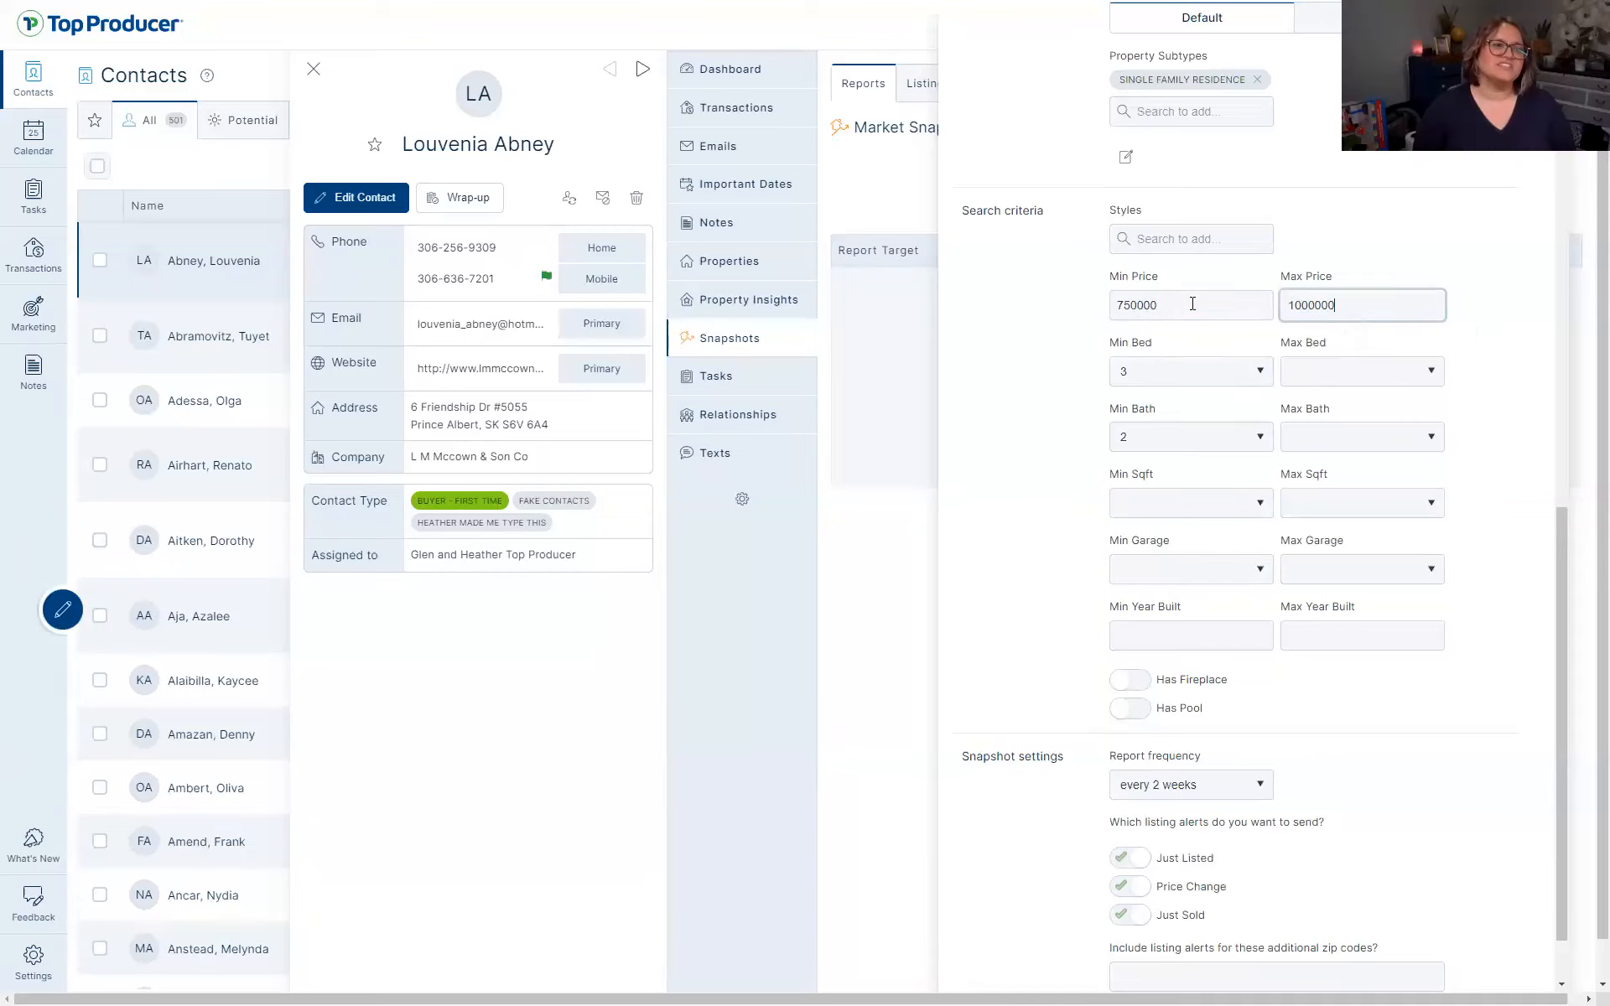
{"action": "scroll", "coordinate": [1232, 916], "scroll_direction": "down", "scroll_amount": 2}
Preview the 49 matching listings and send the market snapshot
{"action": "left_click", "coordinate": [1339, 970]}
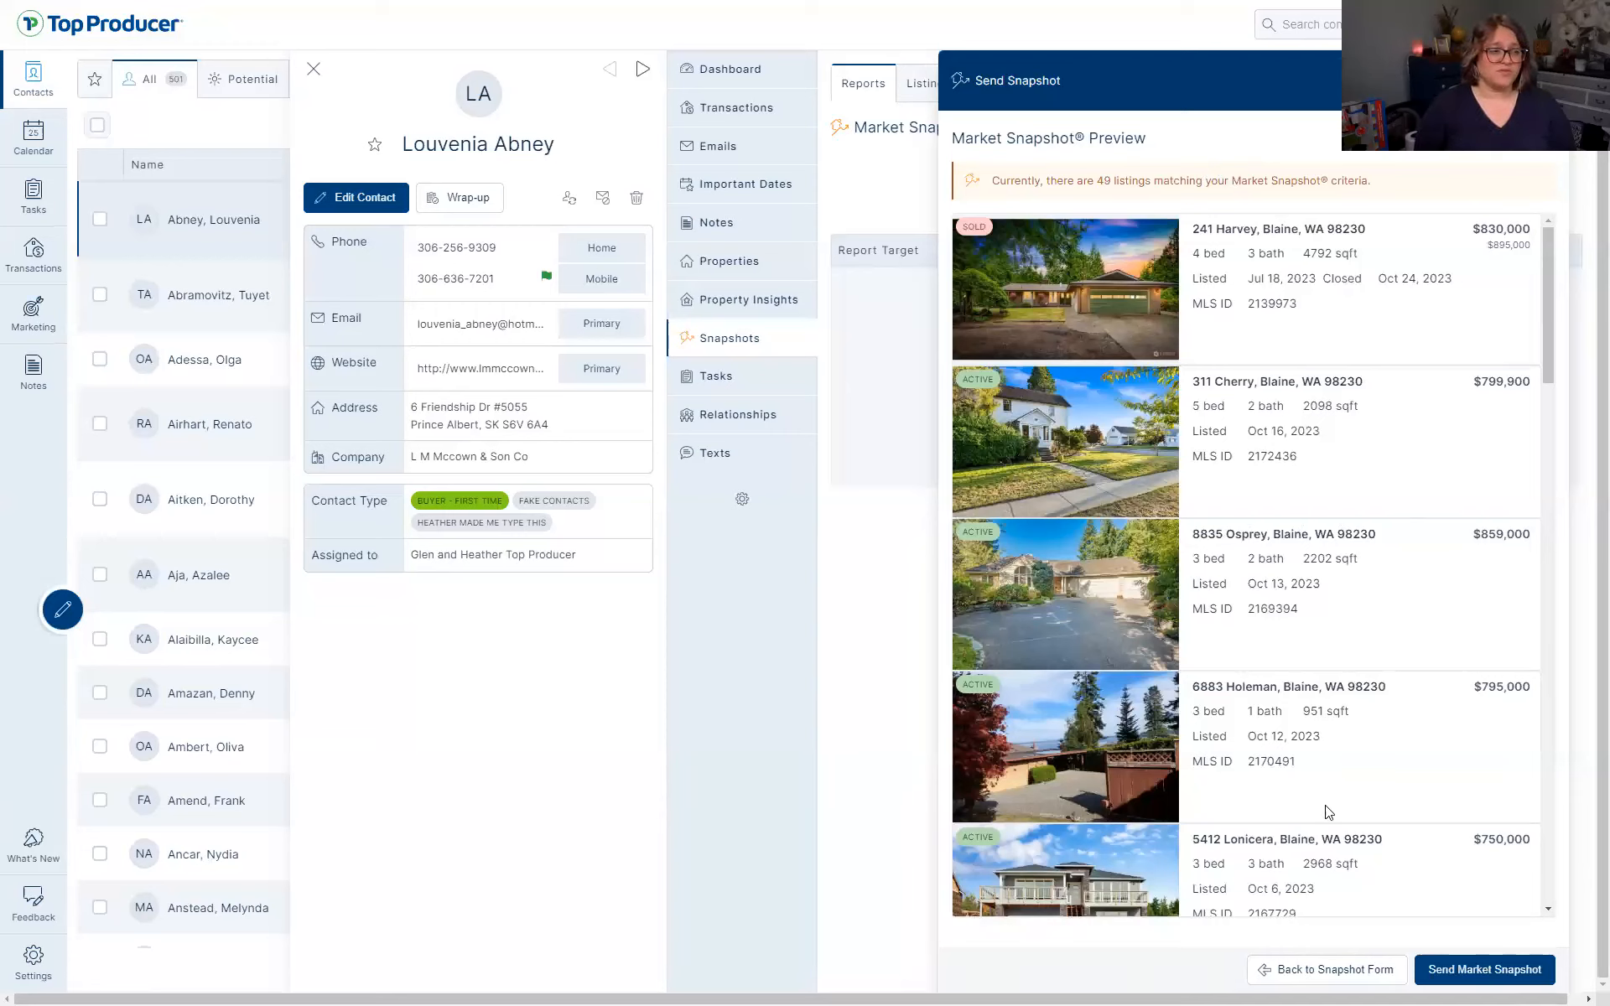
{"action": "left_click", "coordinate": [1501, 978]}
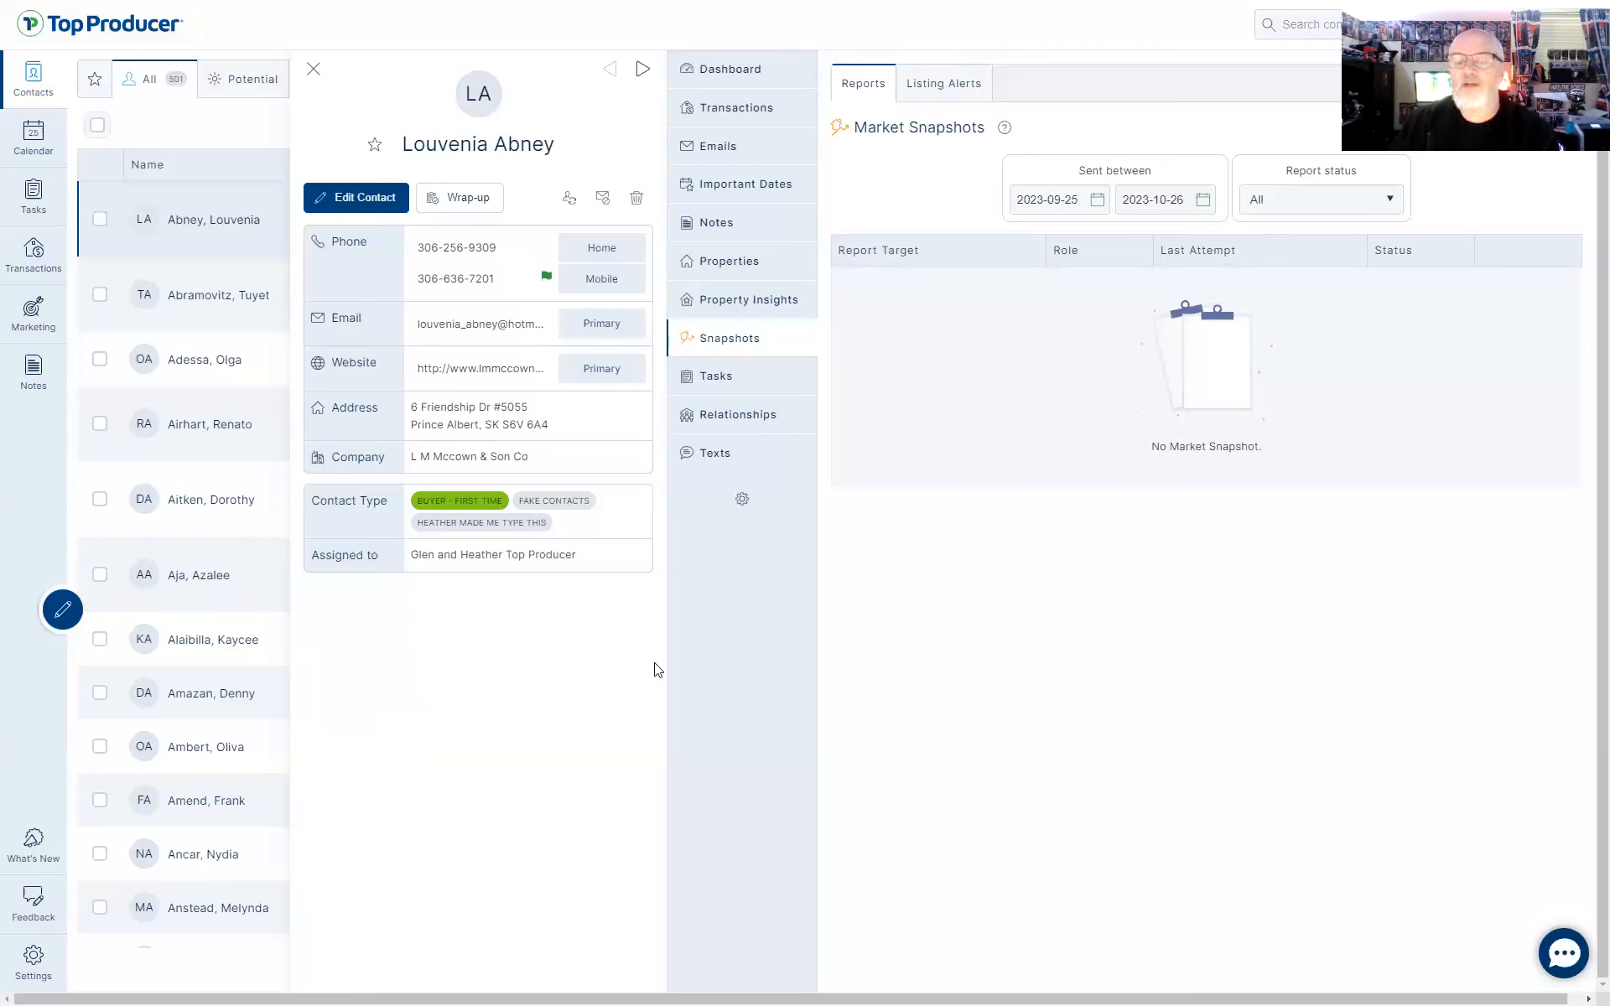
Open Settings > Lead Providers and select the lead notification email address
{"action": "left_click", "coordinate": [46, 975]}
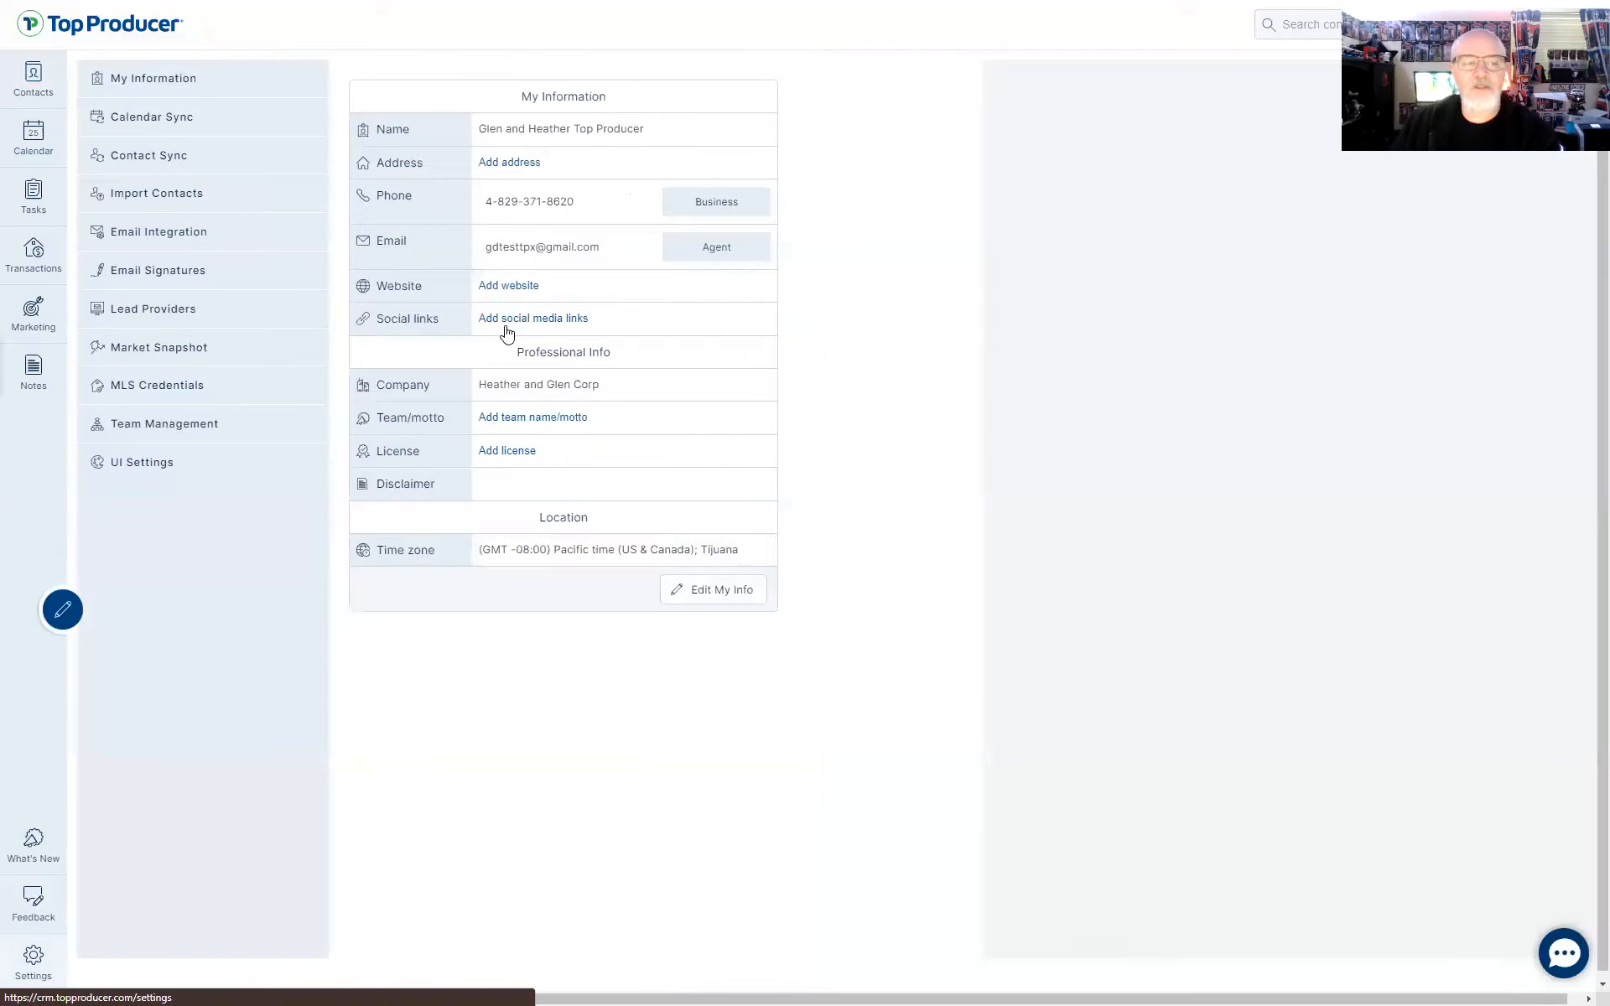
{"action": "left_click", "coordinate": [139, 315]}
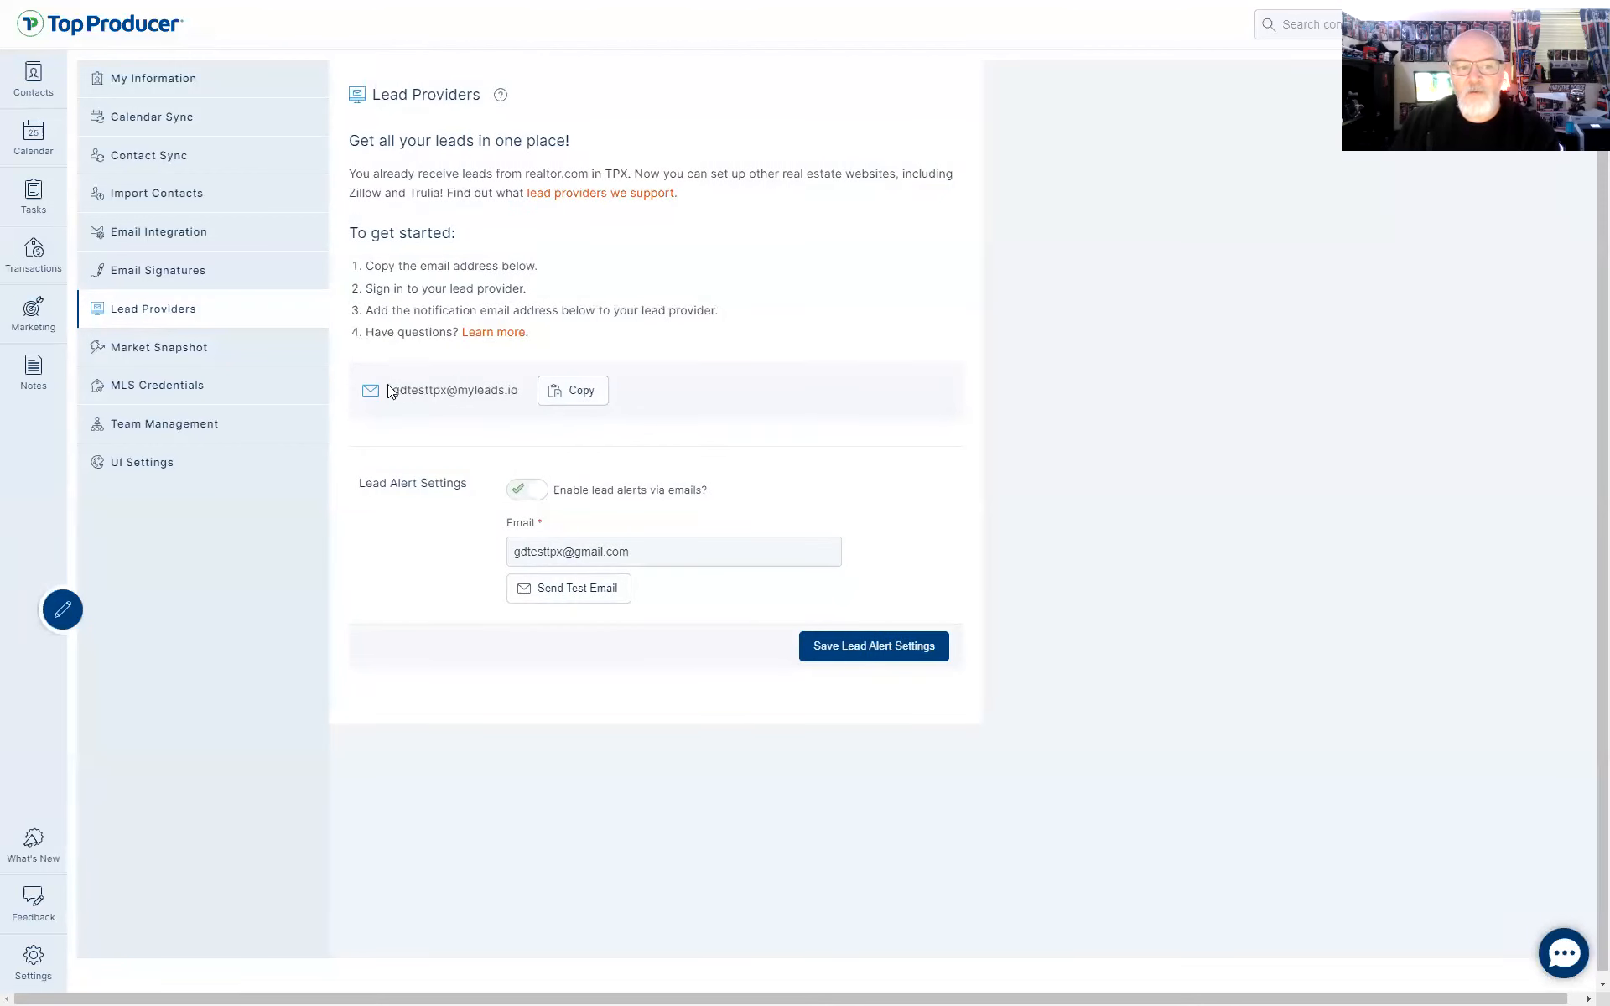
{"action": "left_click_drag", "start_coordinate": [392, 392], "coordinate": [520, 402]}
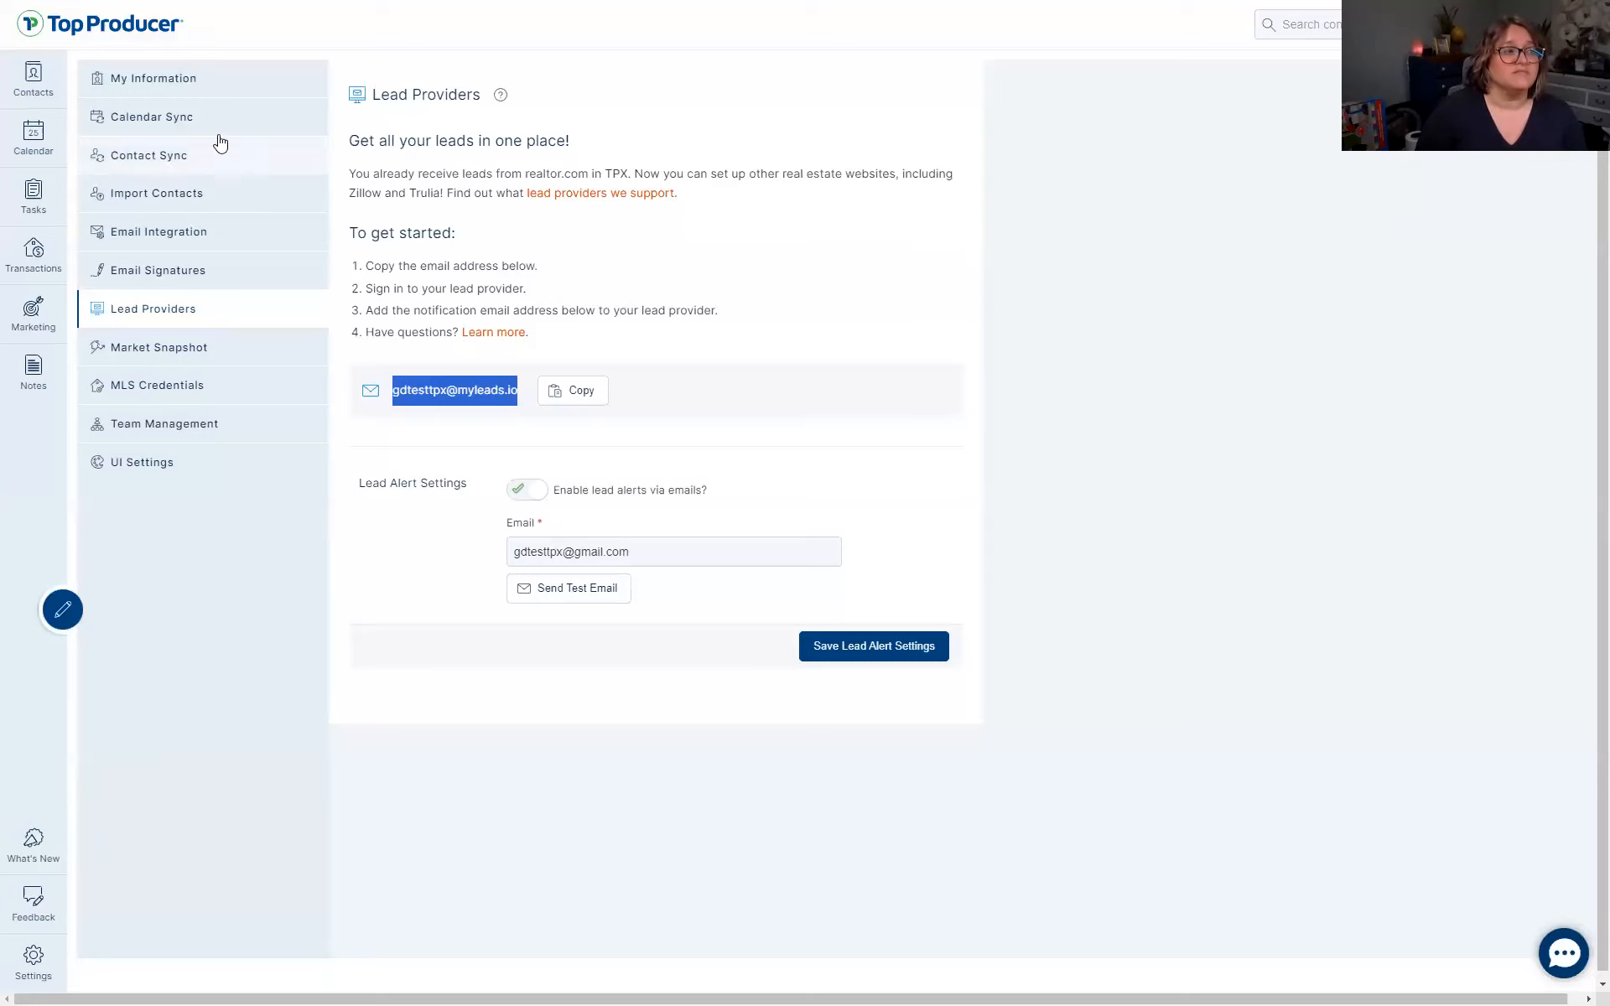
Open the first contact's Snapshots tab and expand the sent 98230 report's details
{"action": "left_click", "coordinate": [19, 86]}
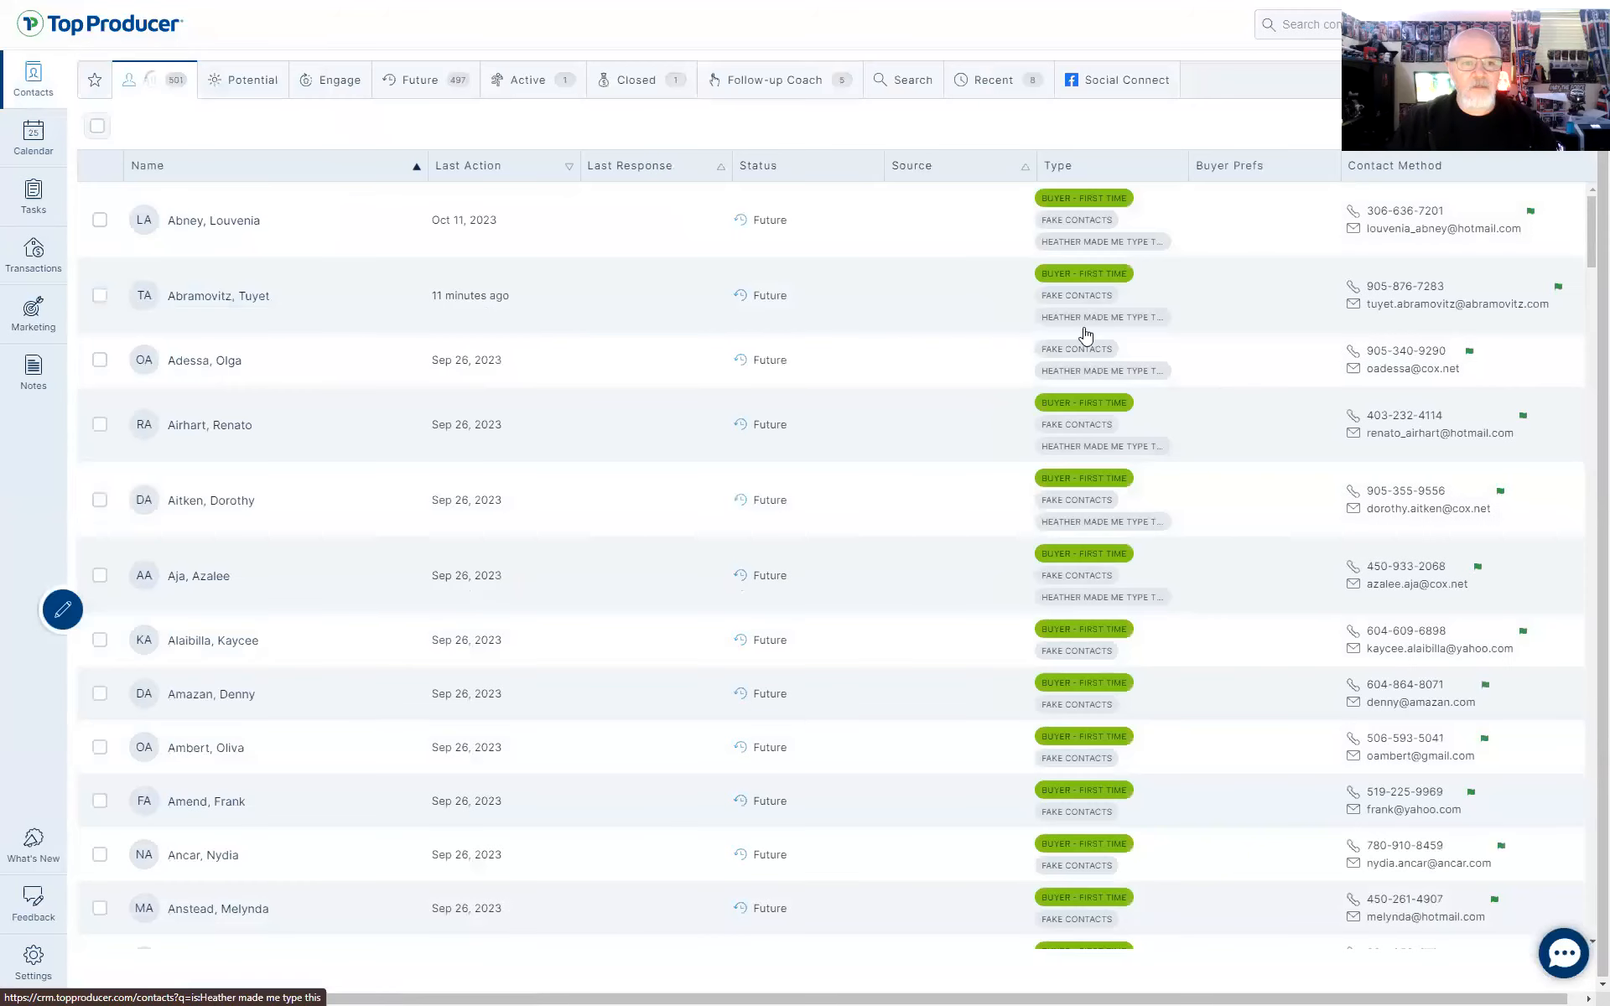
{"action": "left_click", "coordinate": [233, 223]}
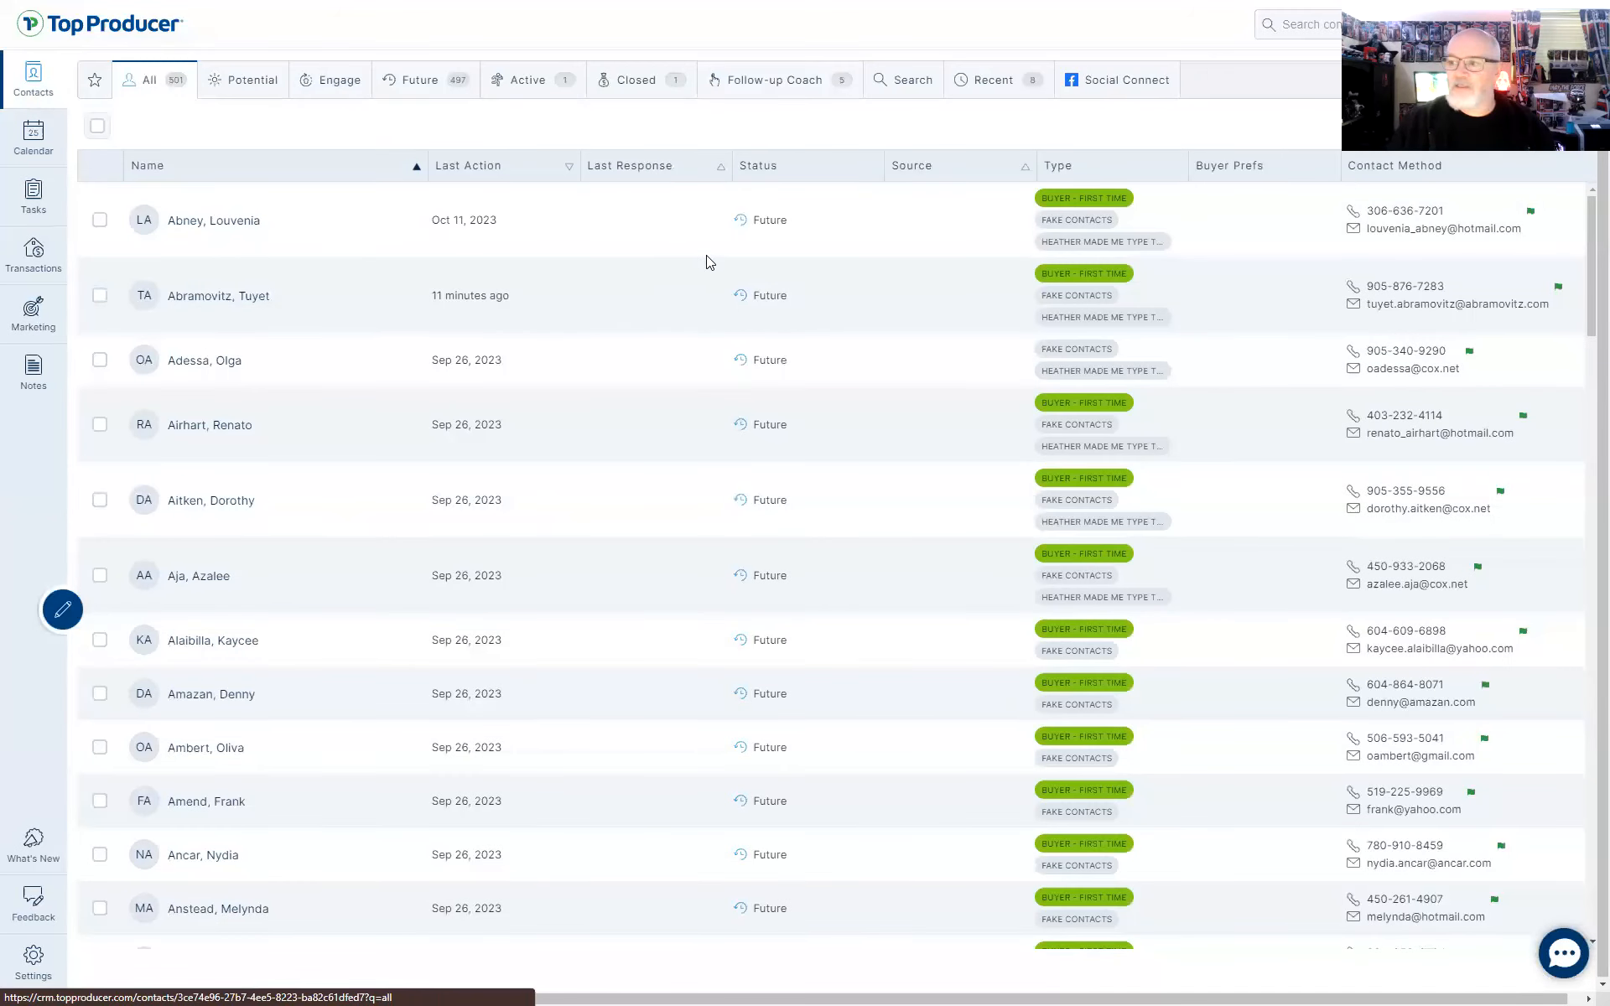
{"action": "left_click", "coordinate": [718, 338]}
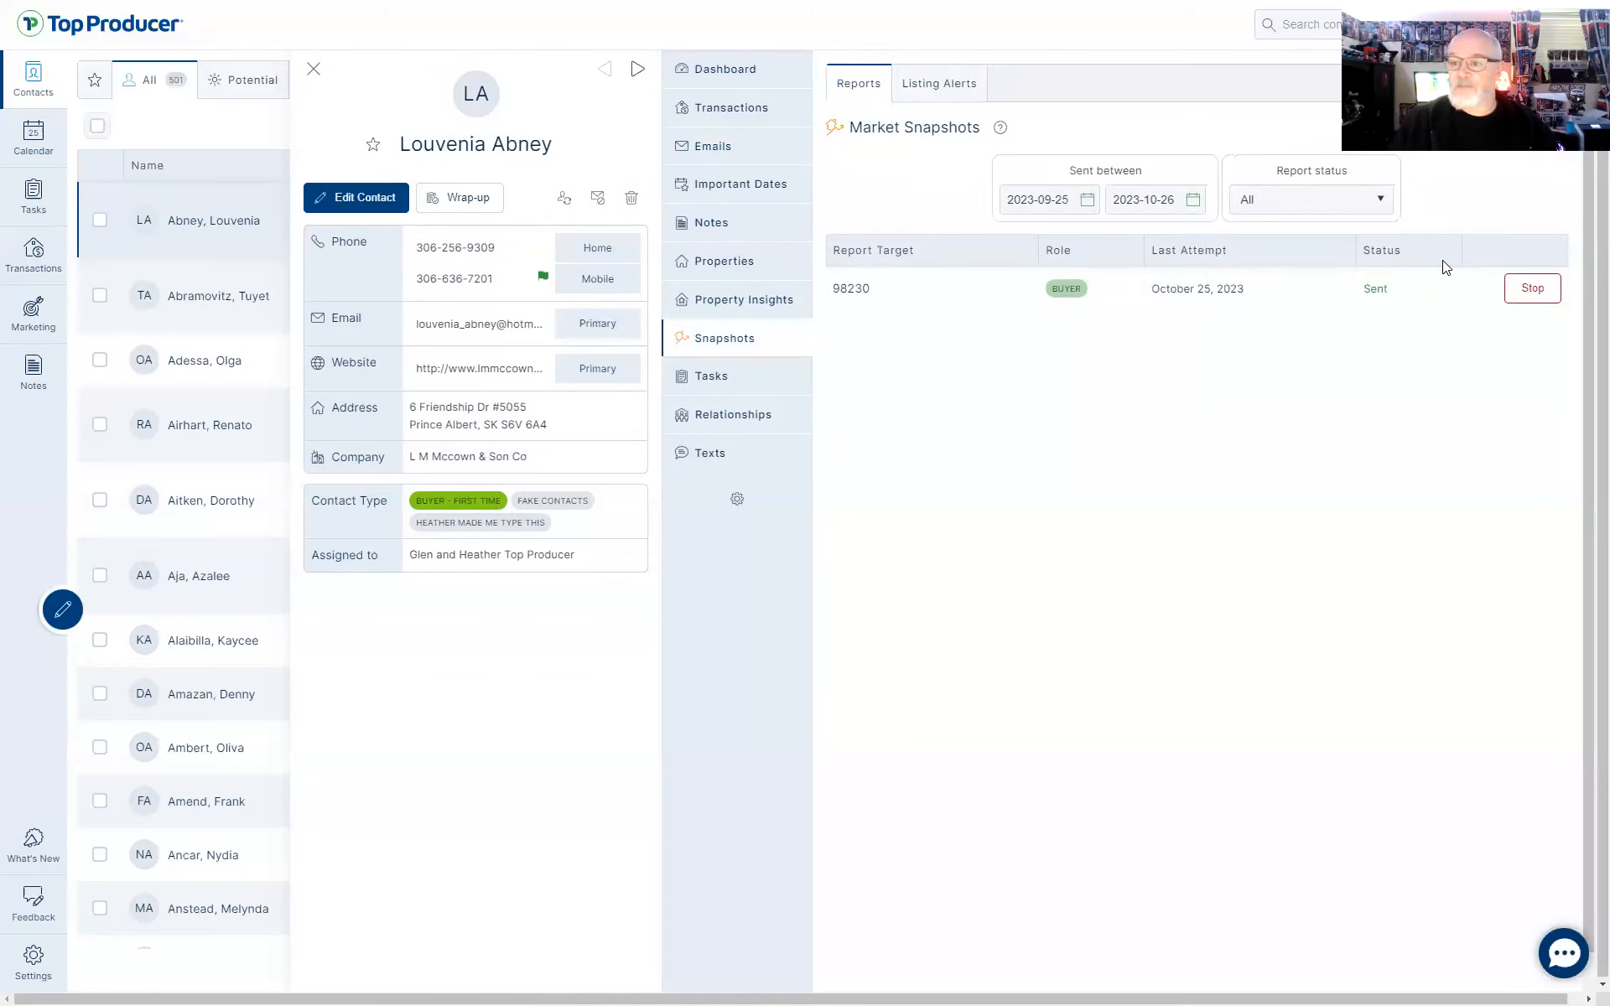
{"action": "left_click", "coordinate": [912, 294]}
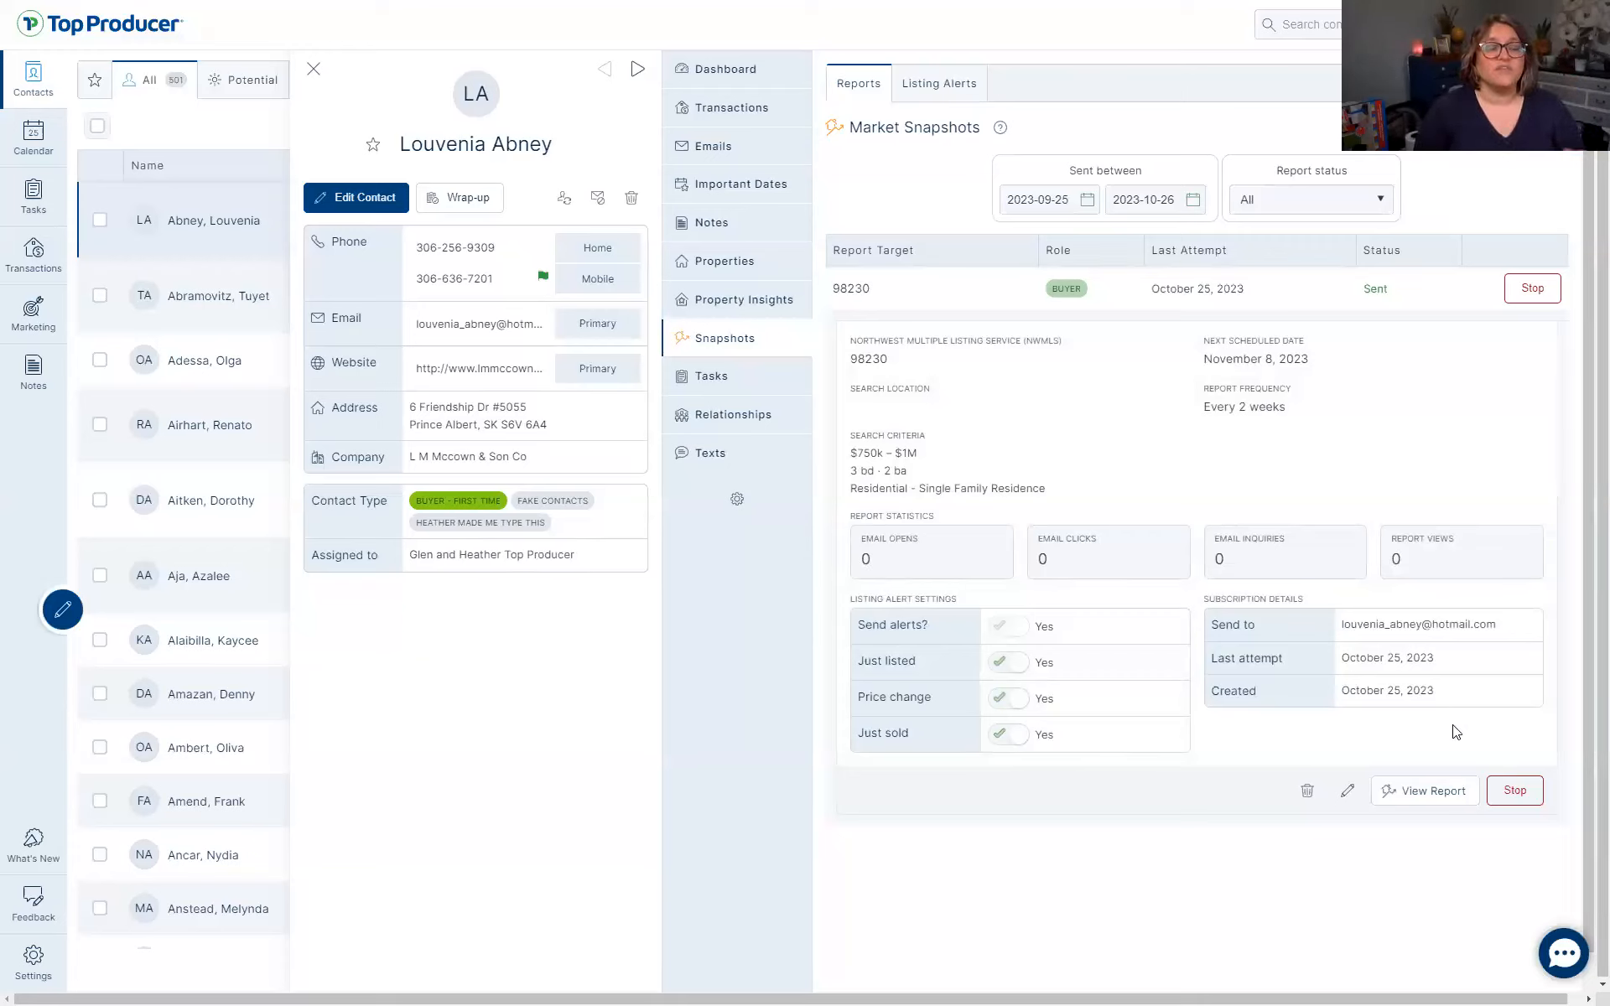
View the 98230 client report, filter out Sold homes, and scroll through it
{"action": "left_click", "coordinate": [1427, 792]}
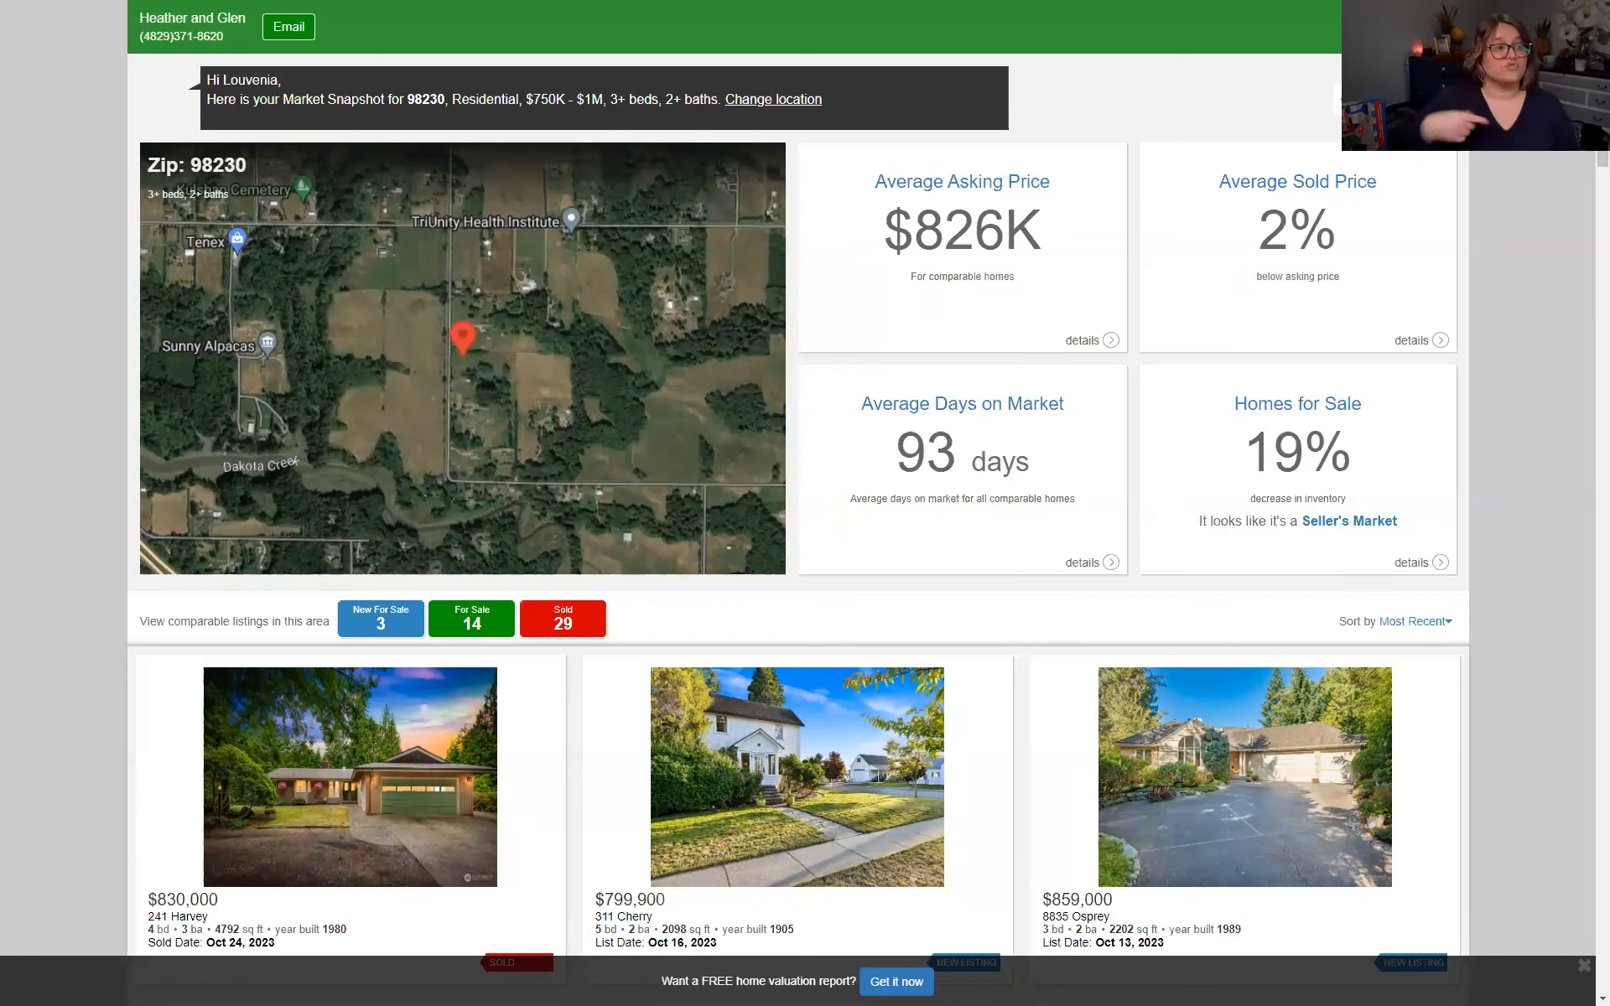
{"action": "left_click", "coordinate": [575, 619]}
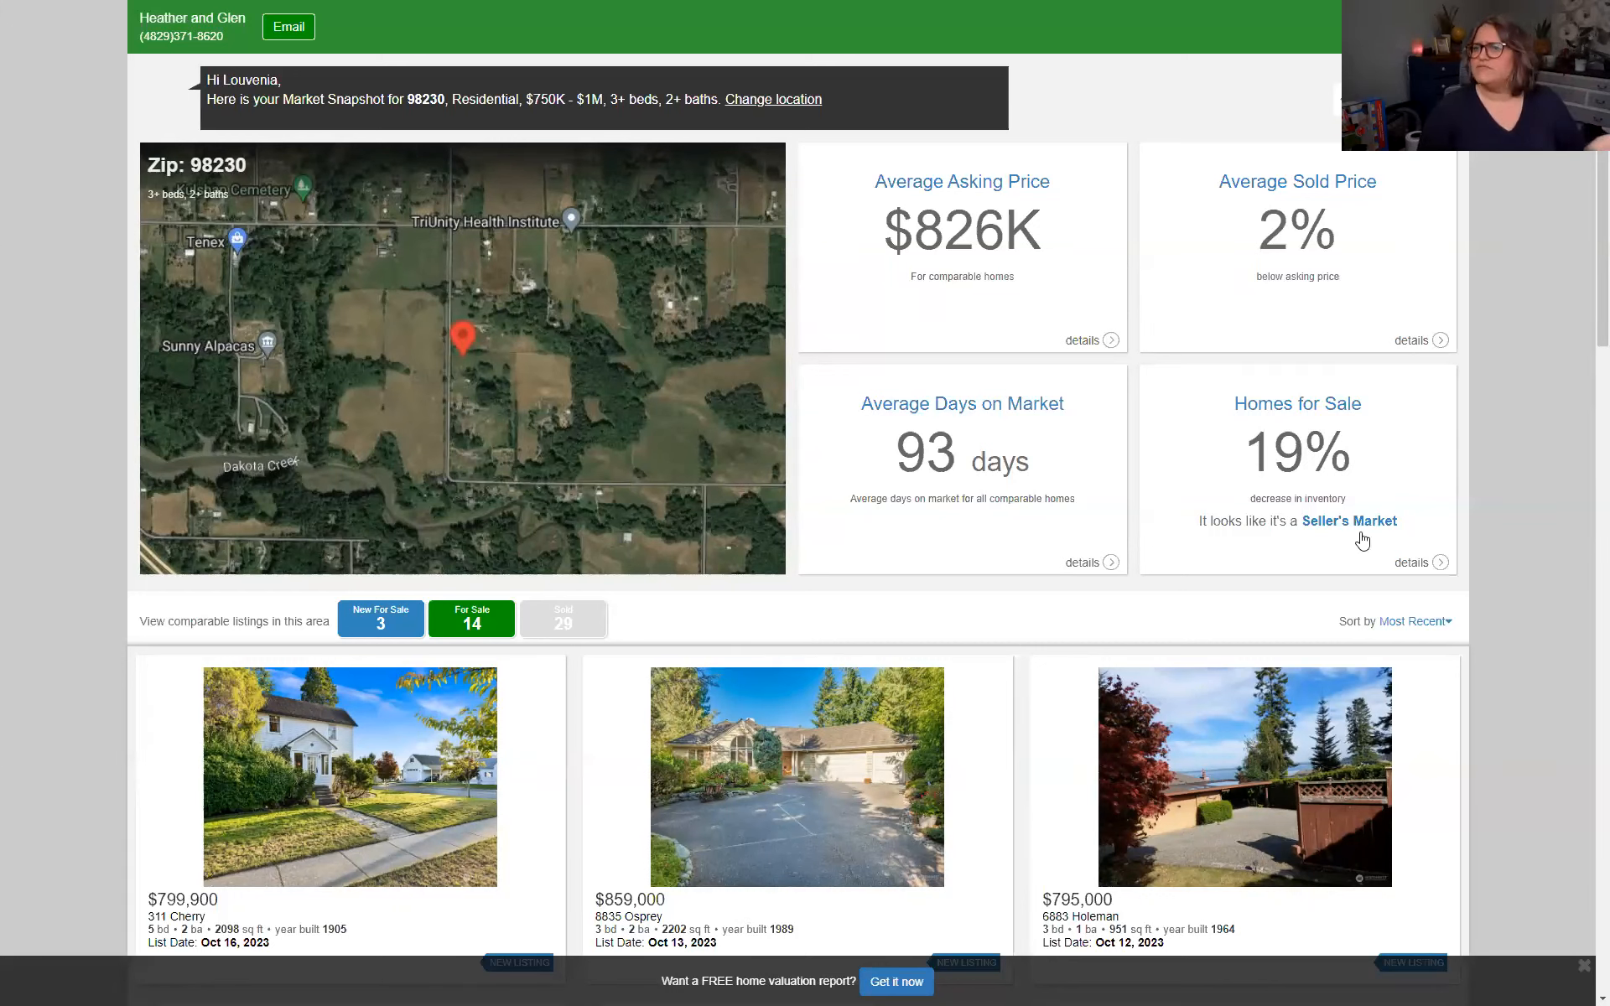
{"action": "scroll", "coordinate": [1524, 503], "scroll_direction": "down", "scroll_amount": 1}
{"action": "scroll", "coordinate": [1518, 578], "scroll_direction": "down", "scroll_amount": 3}
{"action": "scroll", "coordinate": [1516, 594], "scroll_direction": "up", "scroll_amount": 3}
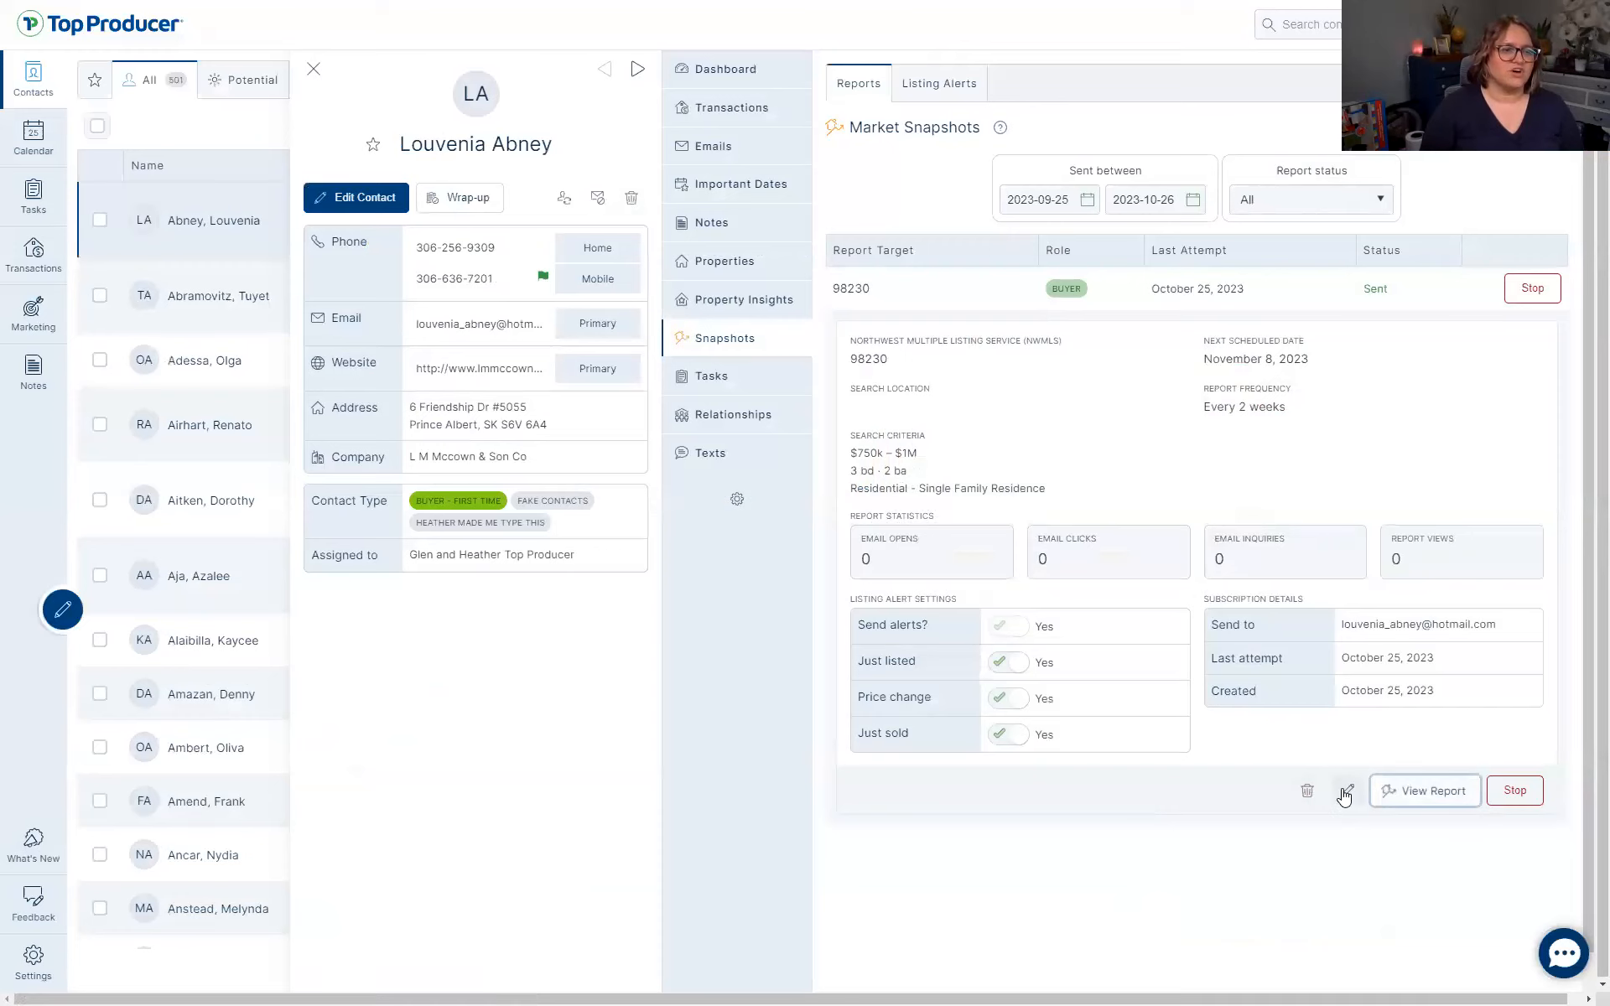
Open the 98230 snapshot for editing and review its zip, price, bed and bath criteria
{"action": "left_click", "coordinate": [1347, 790]}
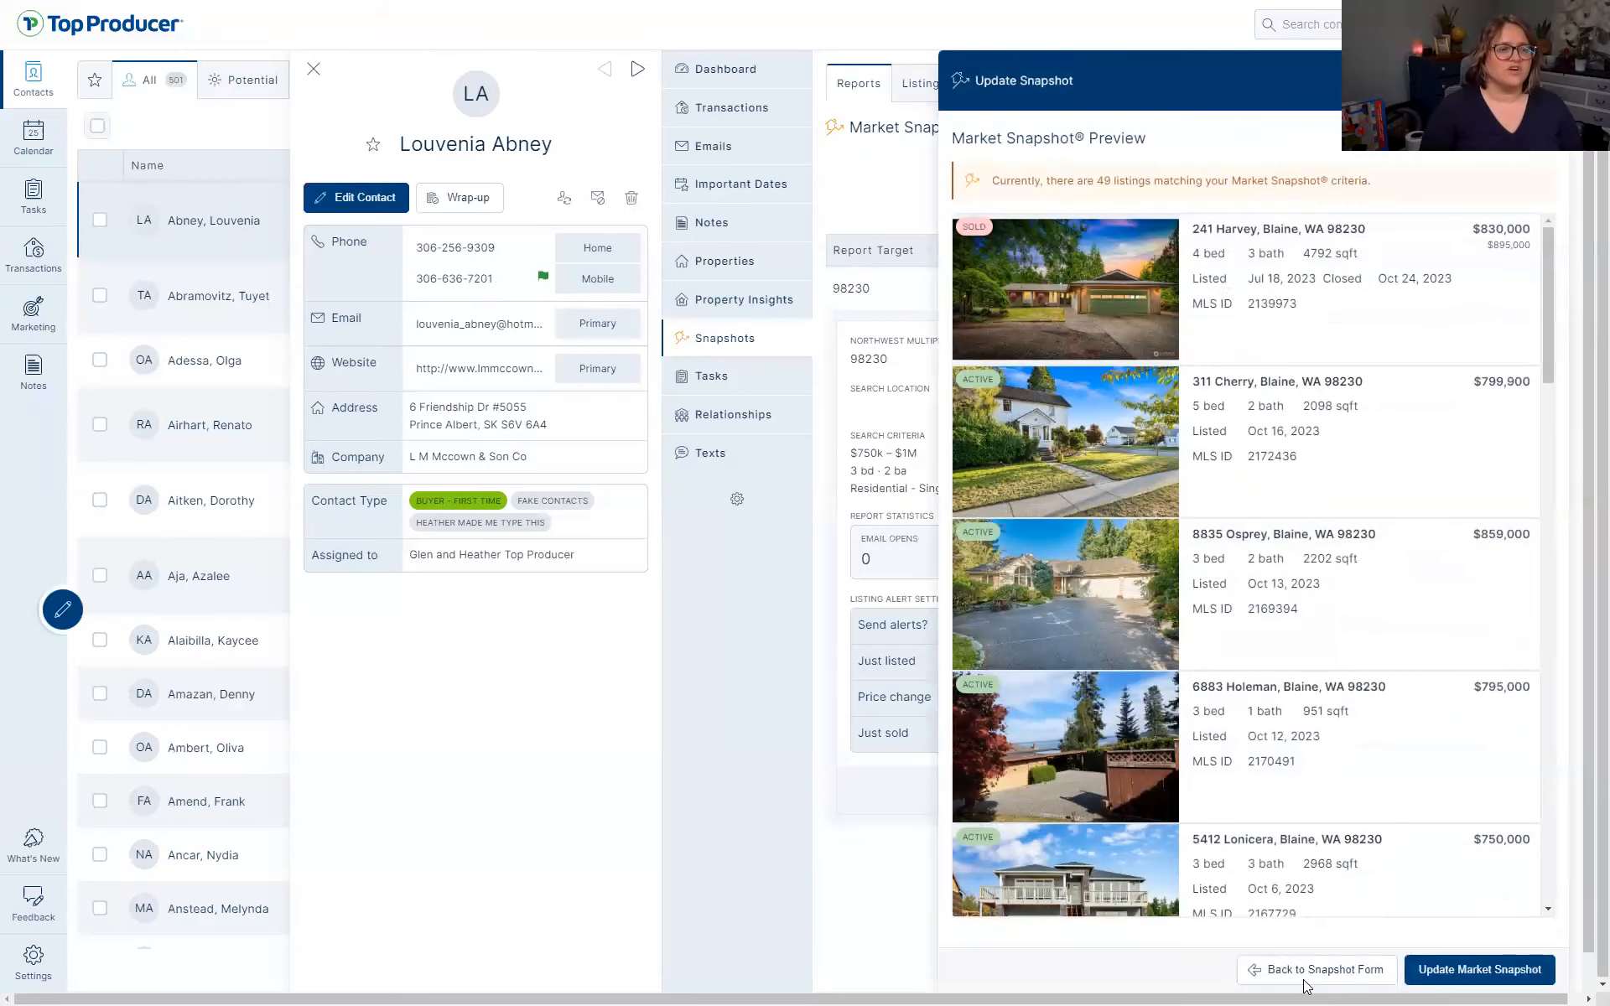
{"action": "left_click", "coordinate": [1316, 971]}
{"action": "scroll", "coordinate": [1022, 654], "scroll_direction": "up", "scroll_amount": 6}
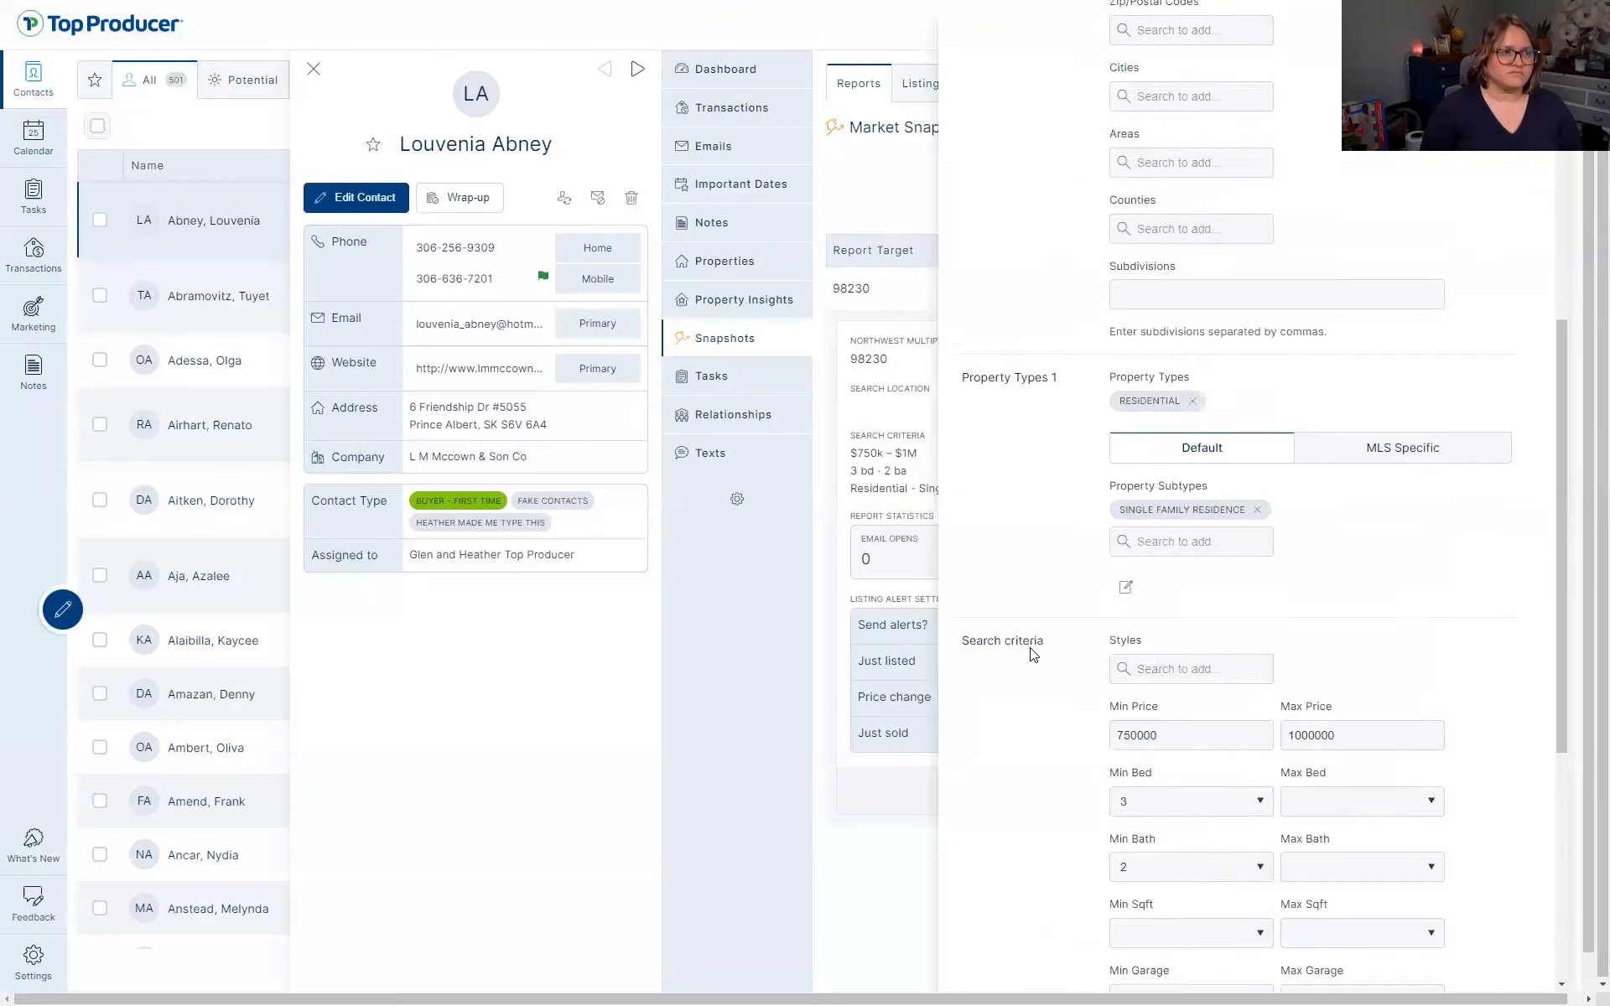
{"action": "scroll", "coordinate": [1076, 558], "scroll_direction": "up", "scroll_amount": 4}
{"action": "left_click", "coordinate": [1107, 410]}
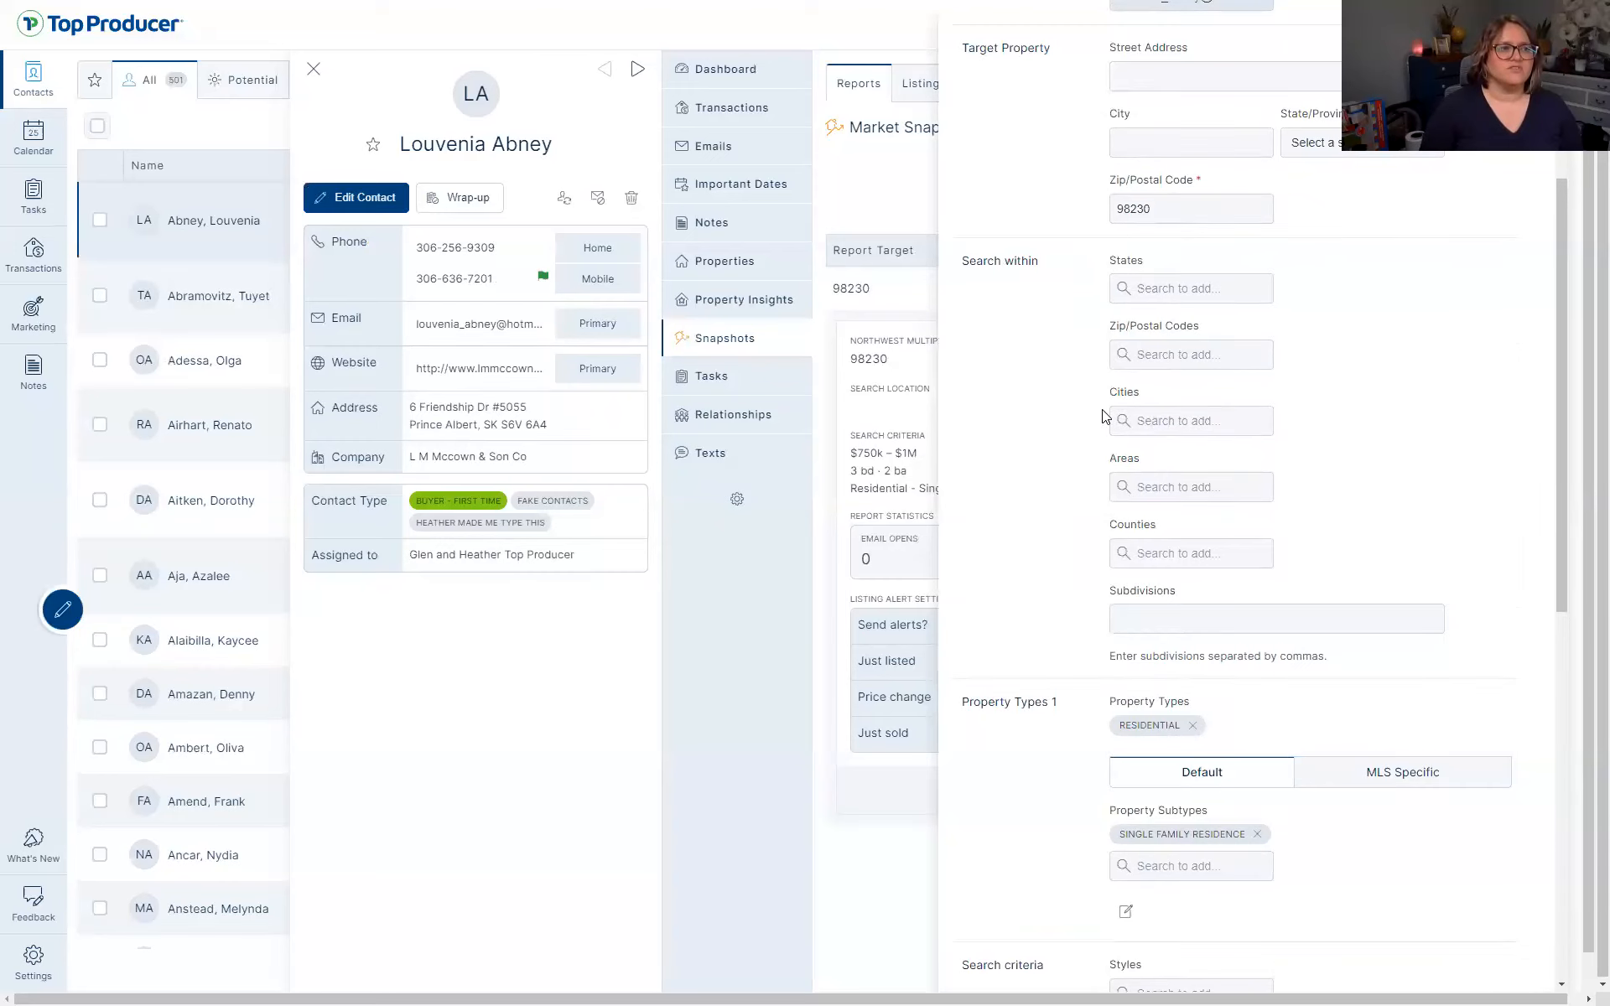
{"action": "left_click", "coordinate": [1103, 412]}
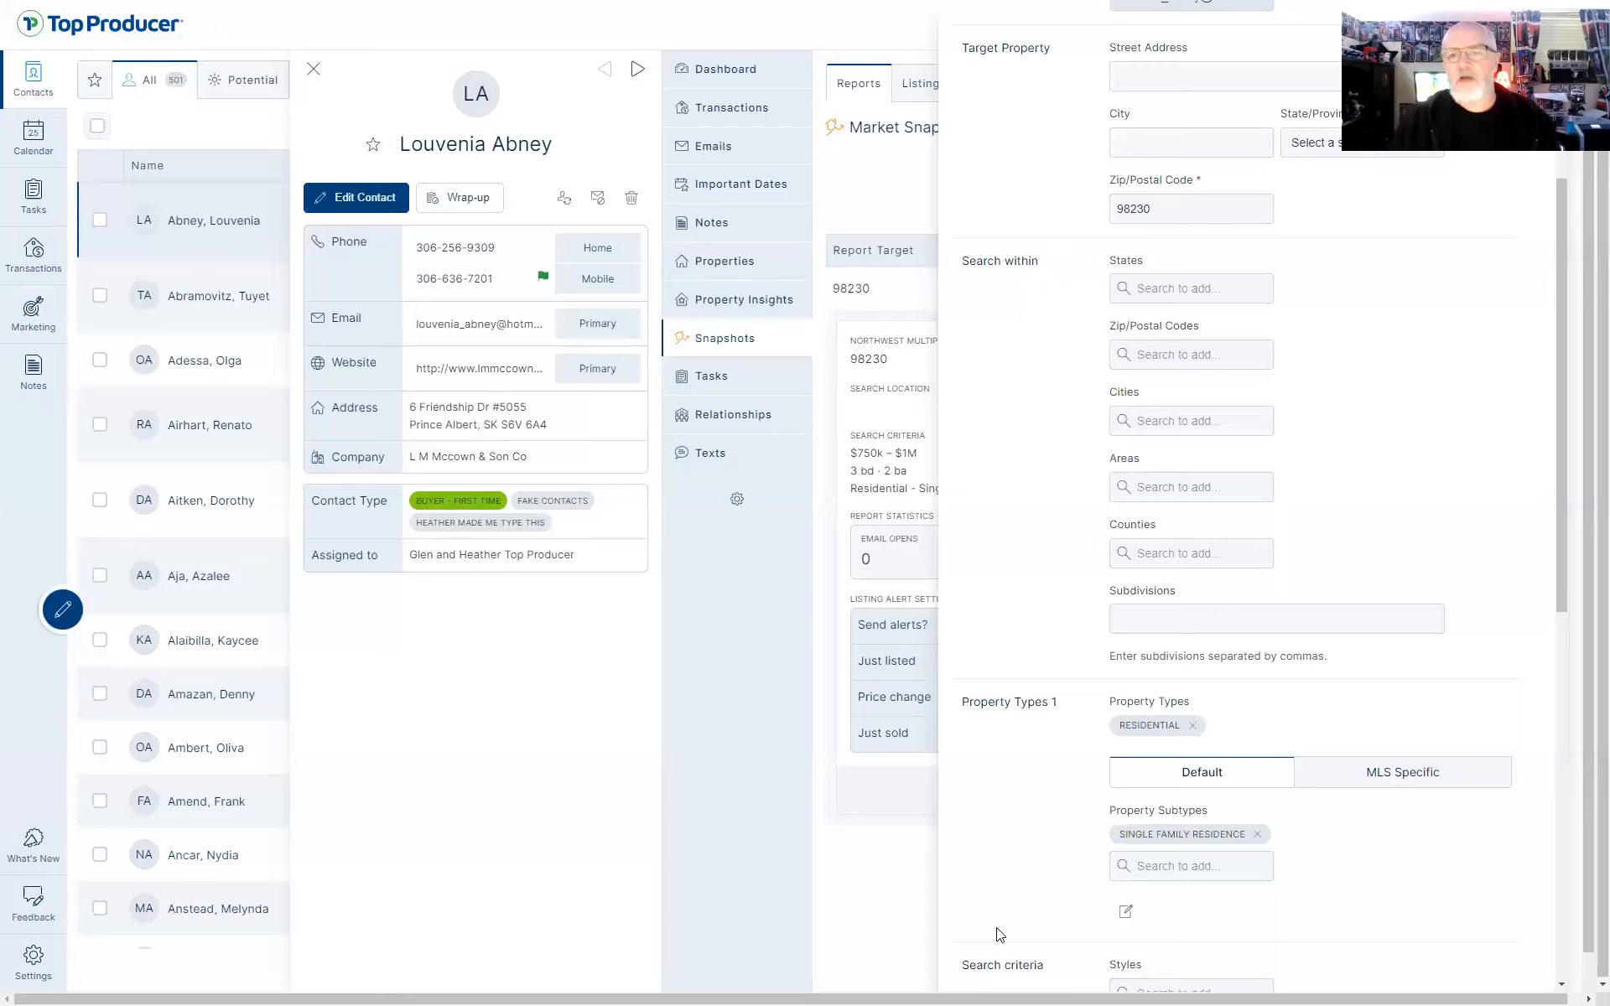
{"action": "scroll", "coordinate": [1026, 945], "scroll_direction": "up", "scroll_amount": 1}
{"action": "scroll", "coordinate": [1026, 944], "scroll_direction": "up", "scroll_amount": 5}
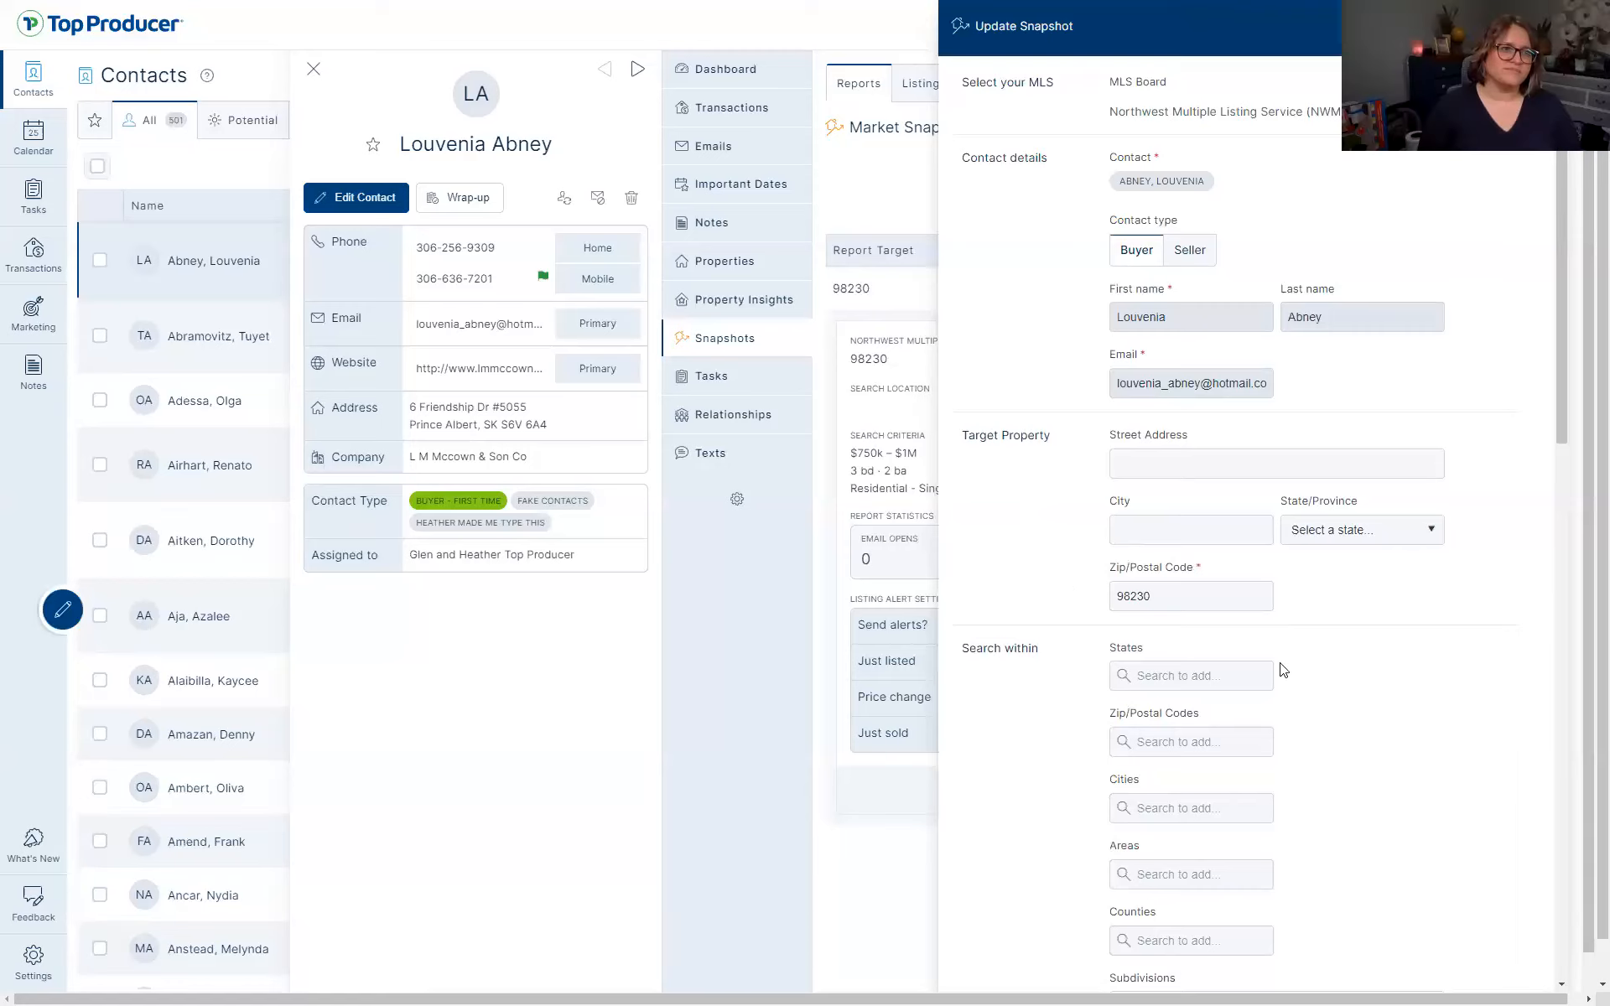
{"action": "scroll", "coordinate": [1281, 671], "scroll_direction": "down", "scroll_amount": 15}
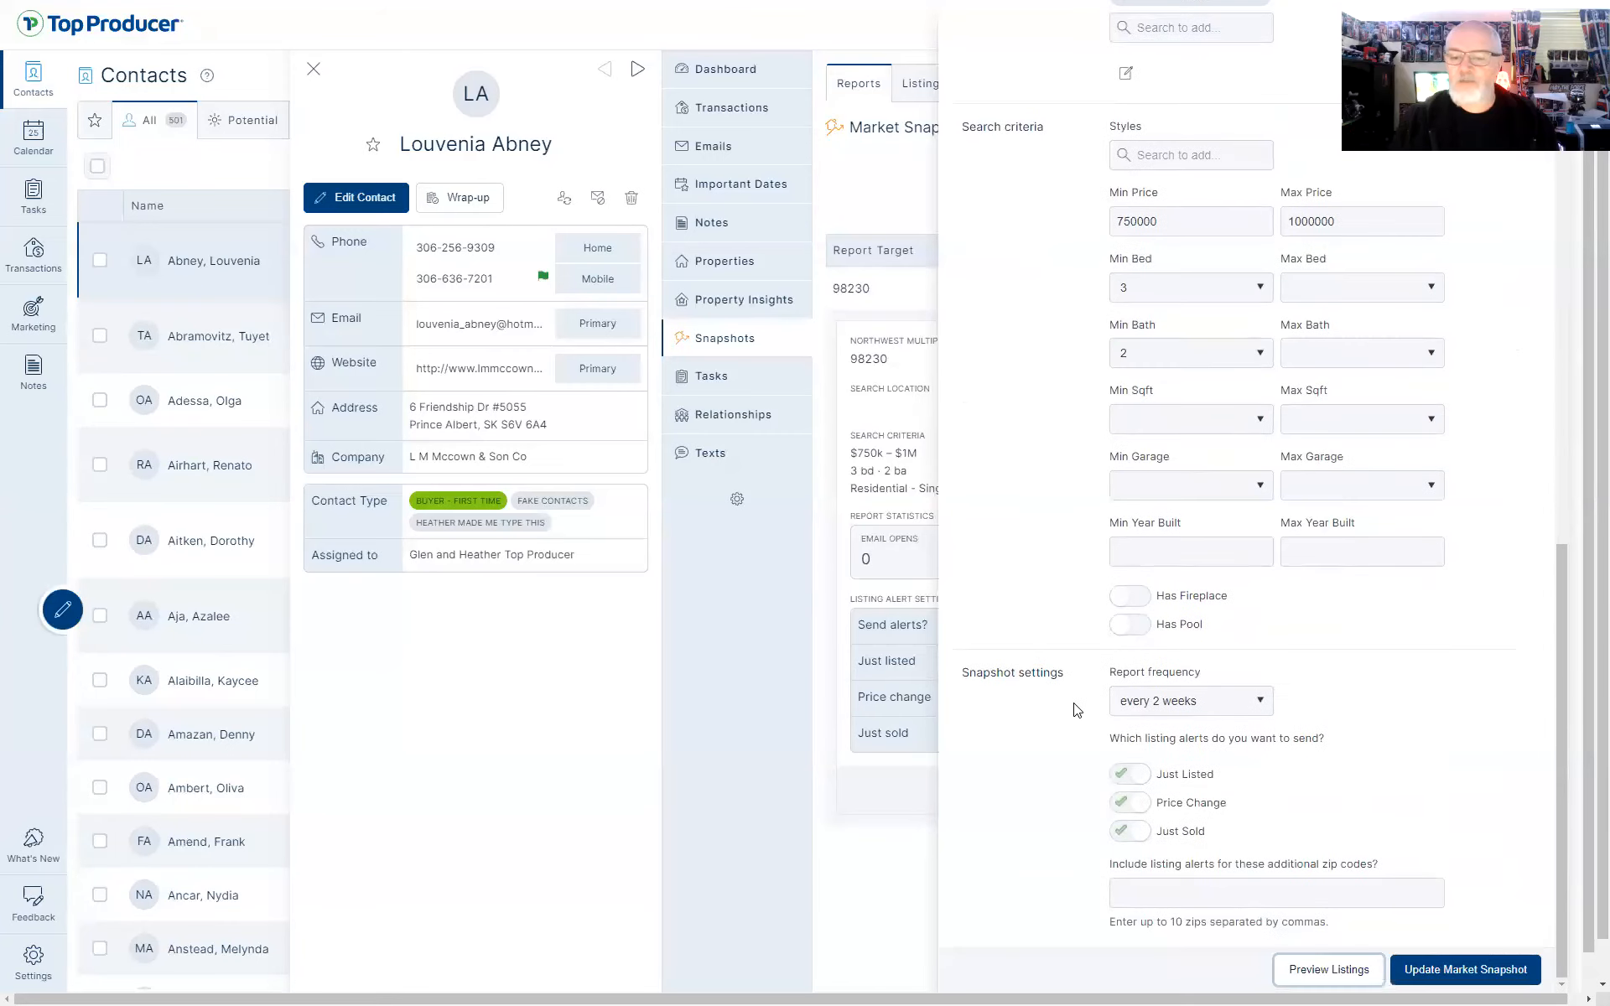
{"action": "scroll", "coordinate": [1046, 637], "scroll_direction": "up", "scroll_amount": 5}
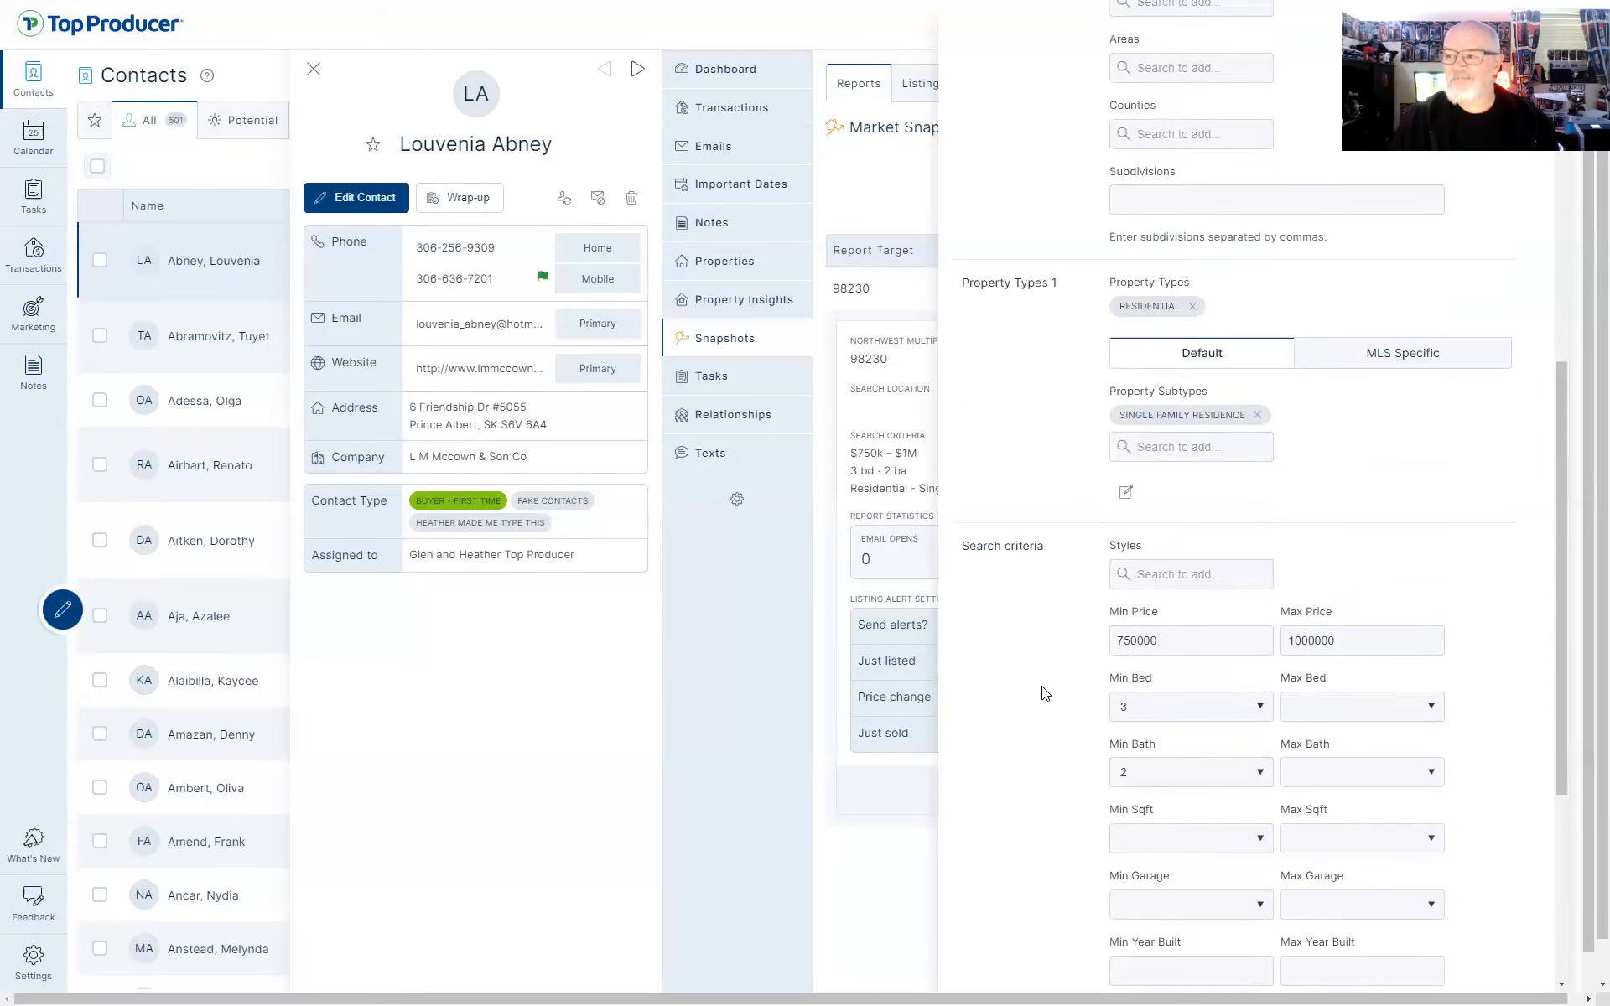
{"action": "scroll", "coordinate": [1046, 693], "scroll_direction": "up", "scroll_amount": 10}
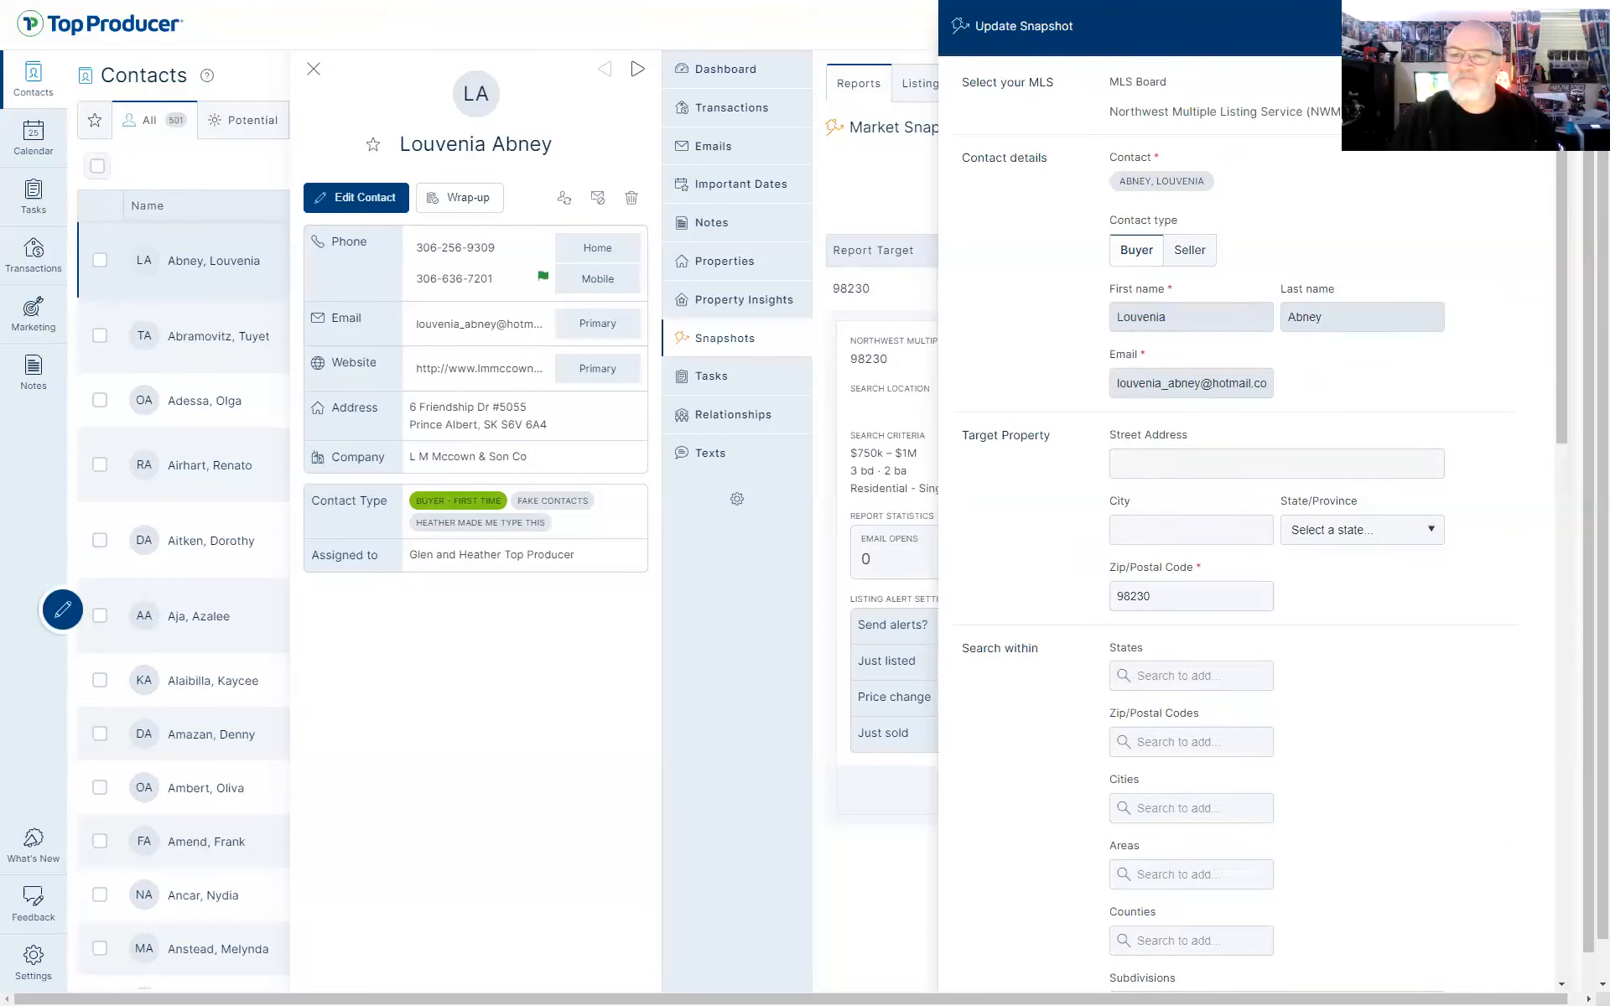
Discard the snapshot settings, exit full screen, close the Market Snapshot tab and go to Mastering TPX.pptx
{"action": "left_click", "coordinate": [1550, 26]}
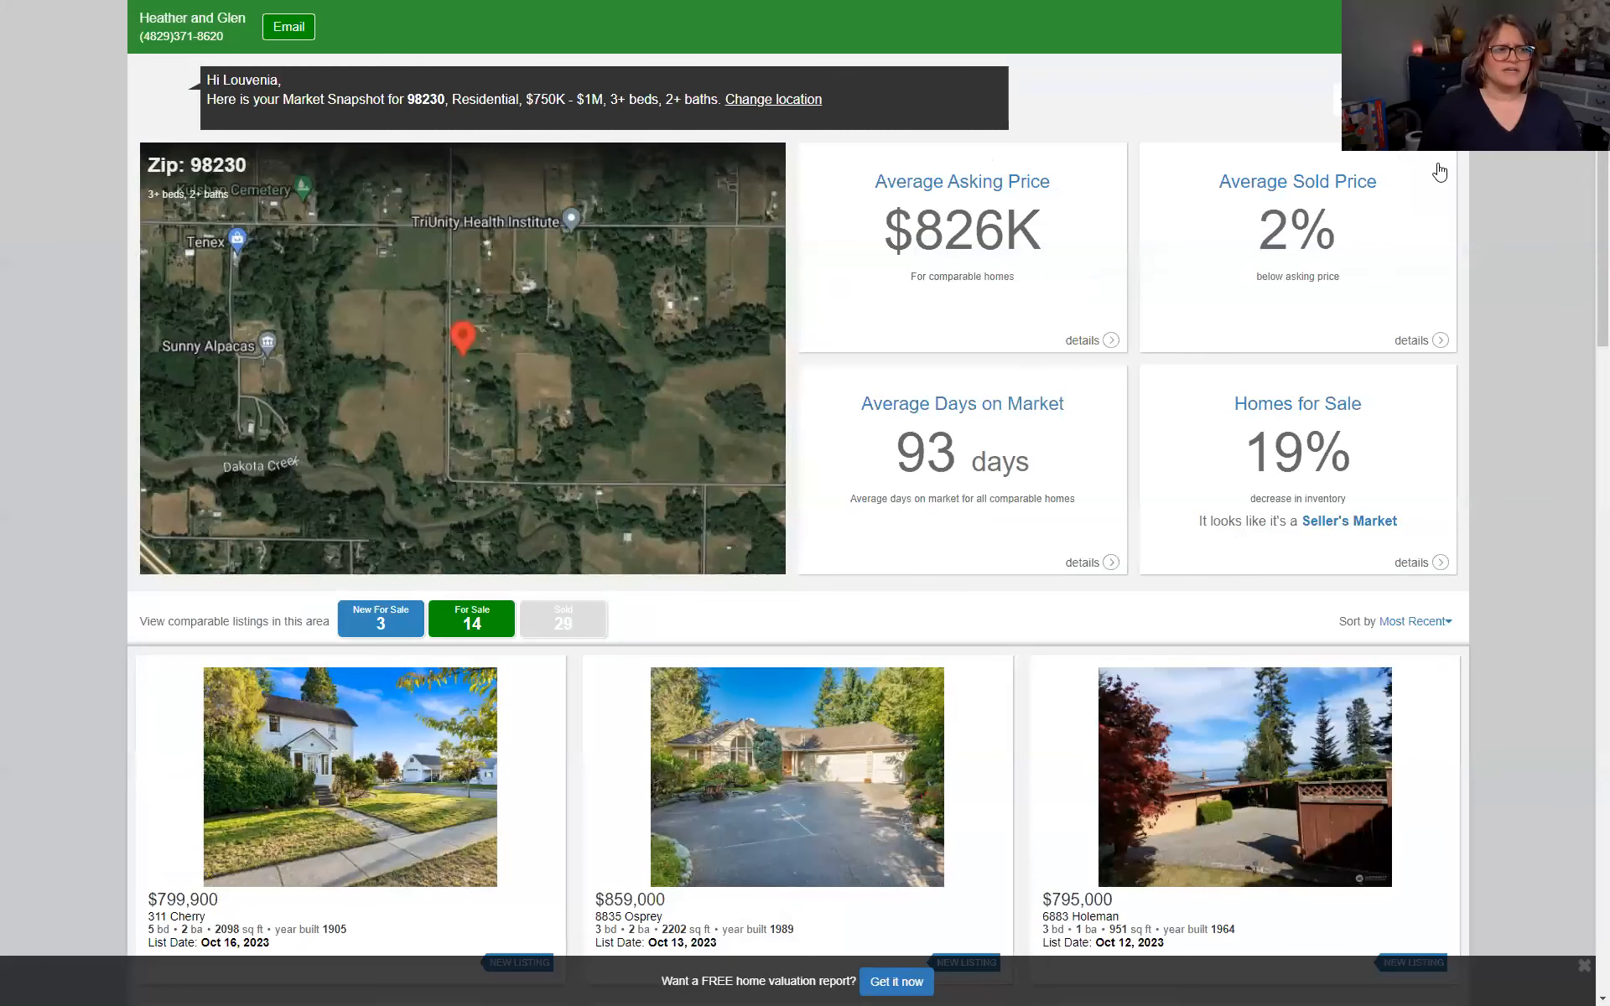
{"action": "key", "text": "F11"}
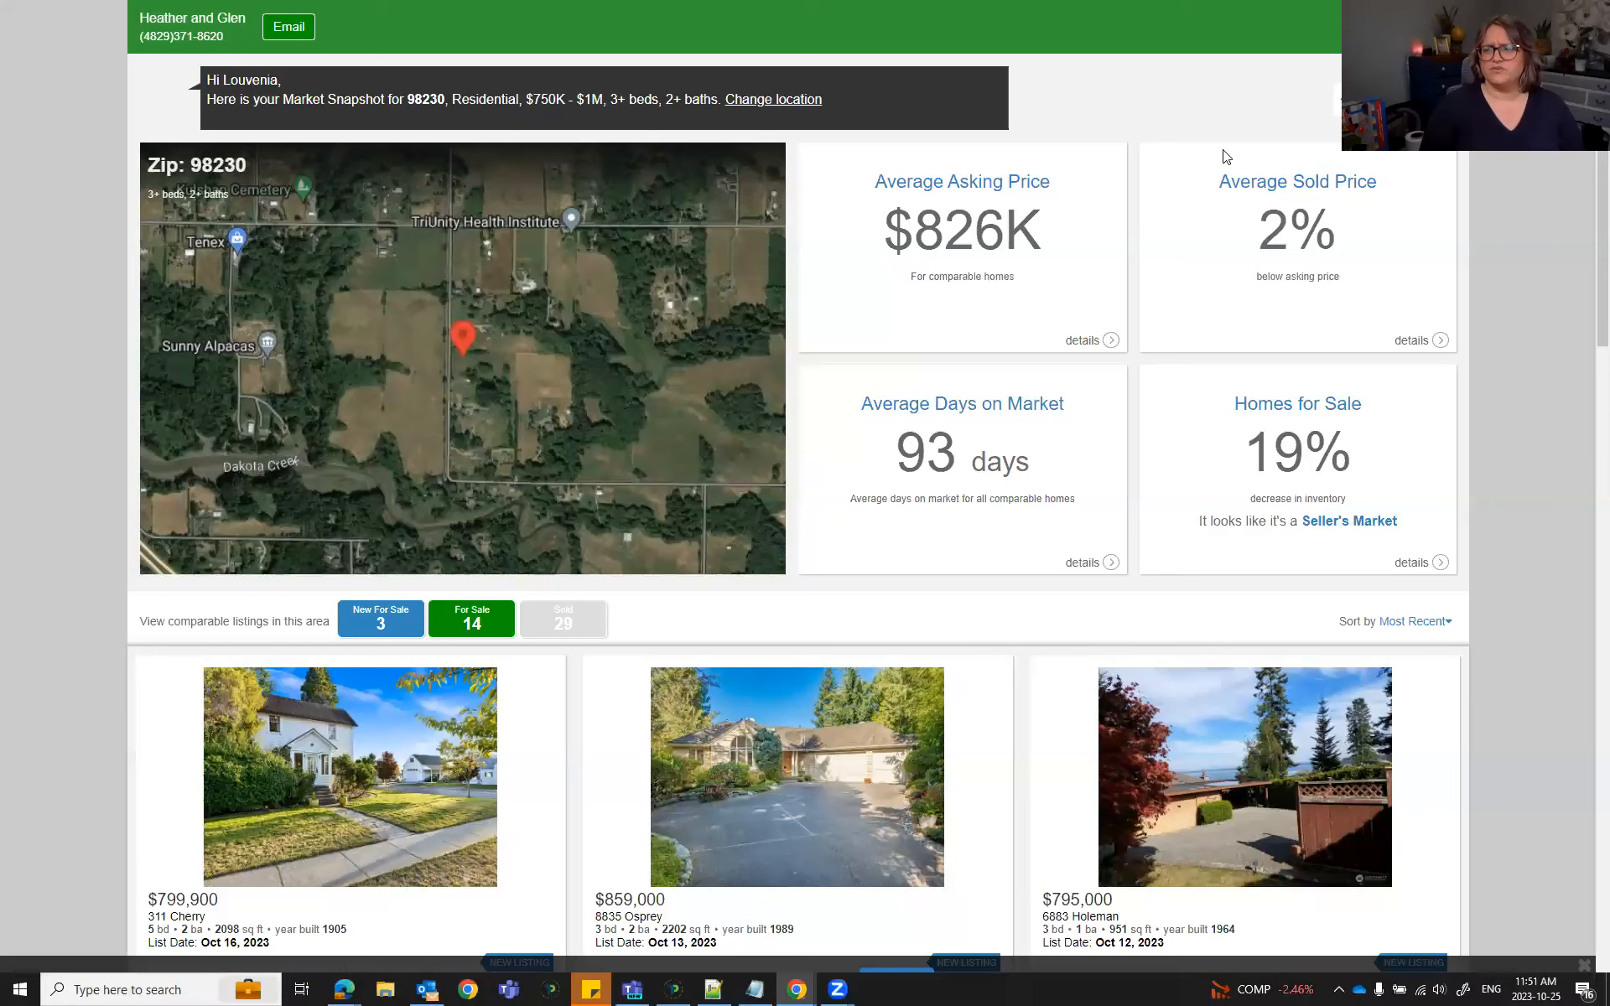
{"action": "left_click", "coordinate": [610, 17]}
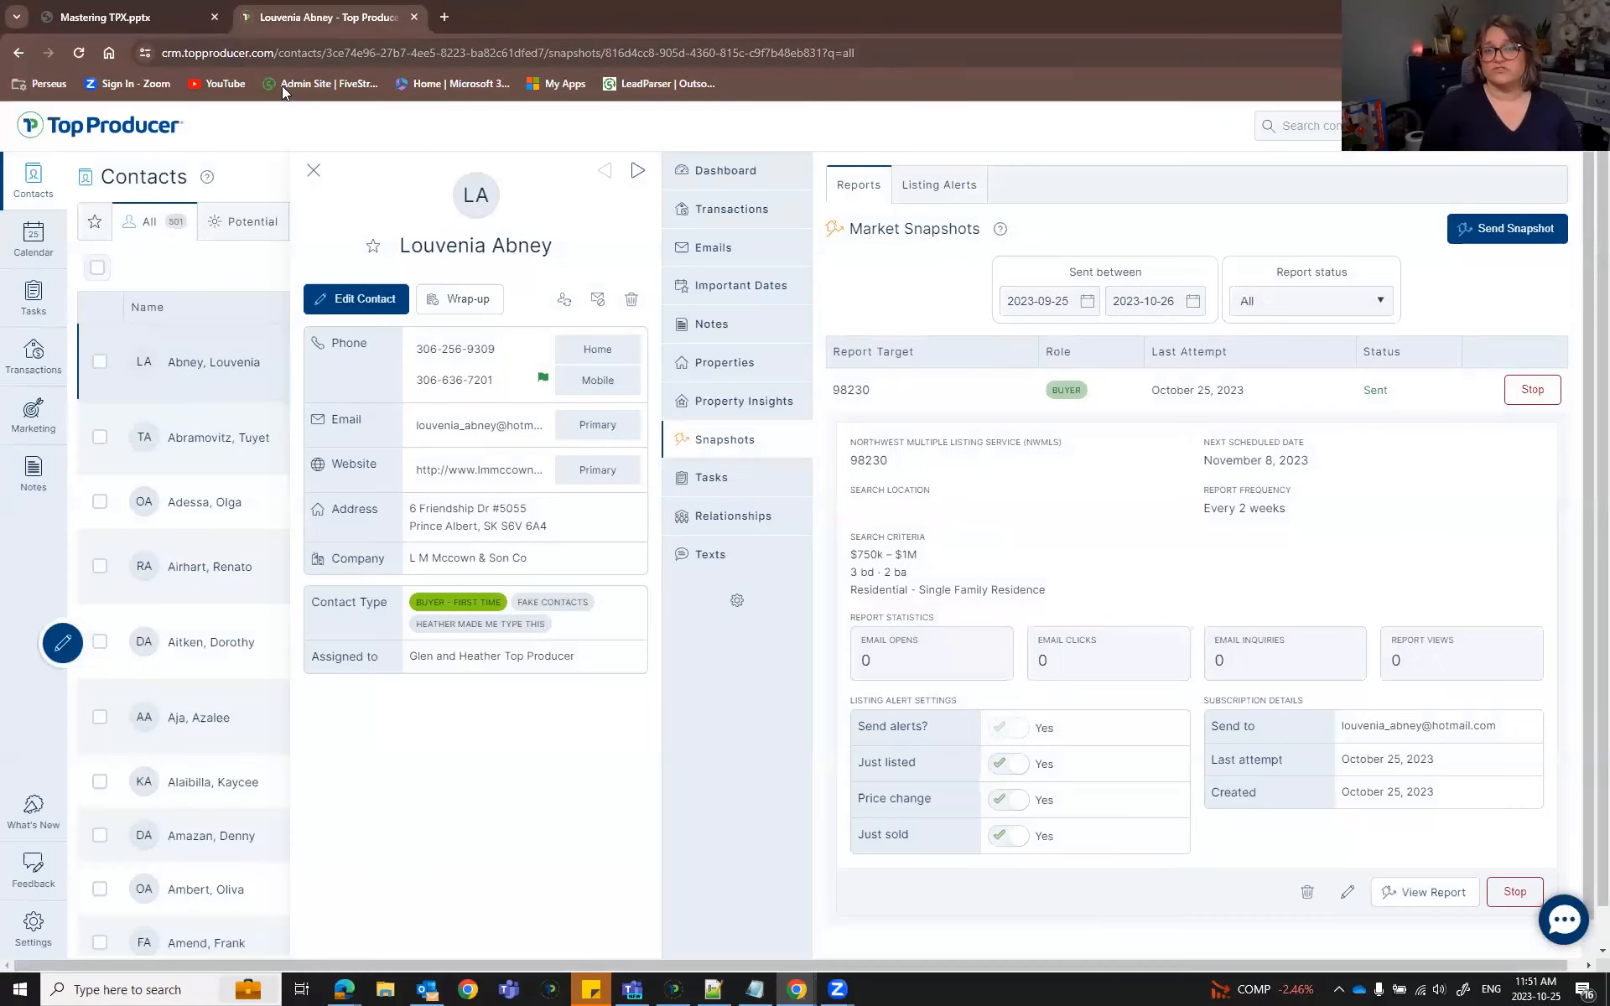
{"action": "left_click", "coordinate": [132, 18]}
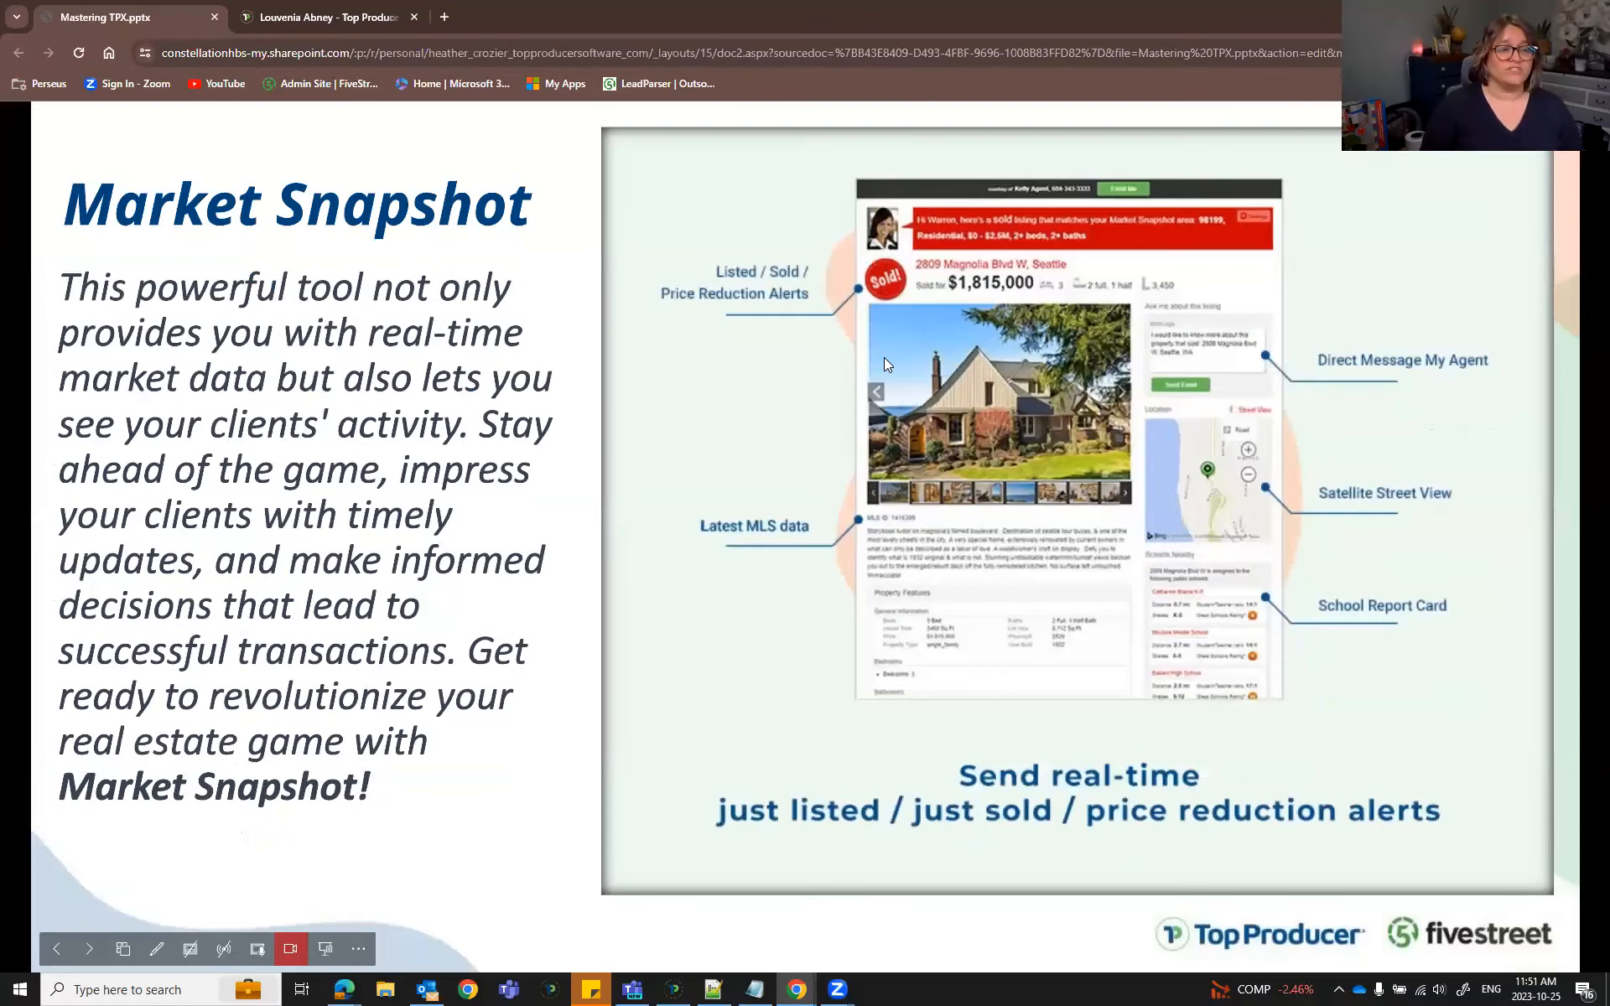
Show the Mastering TPX deck full screen, landing on the Market Snapshot slide
{"action": "key", "text": "F11"}
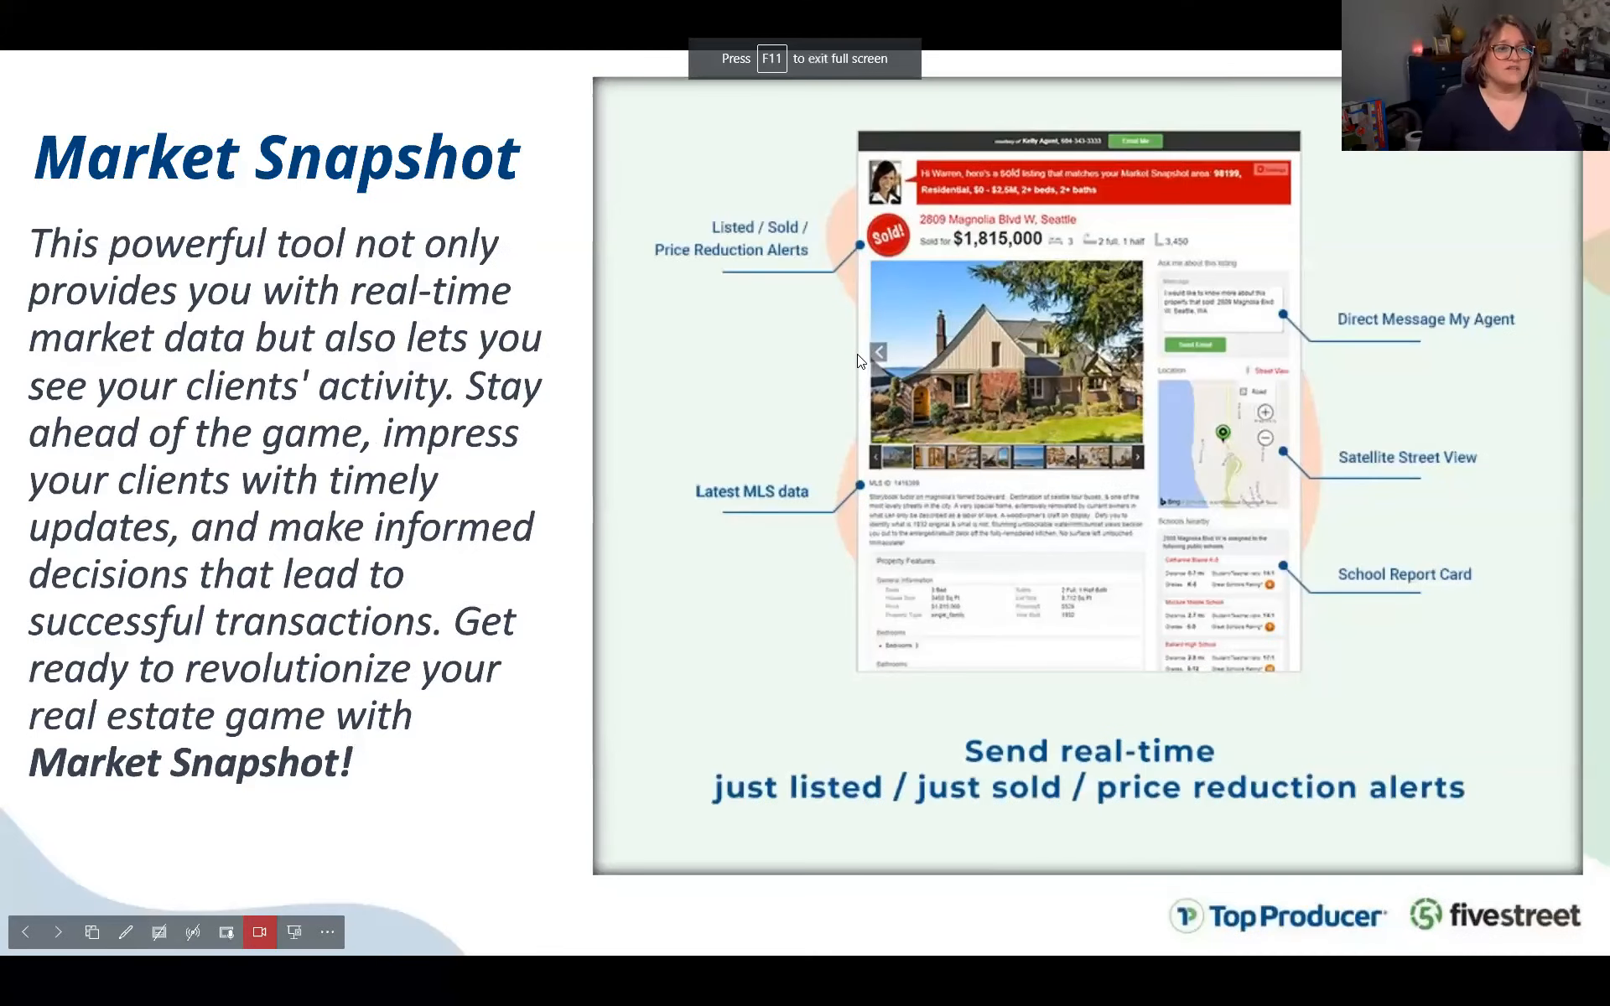
{"action": "left_click", "coordinate": [858, 355]}
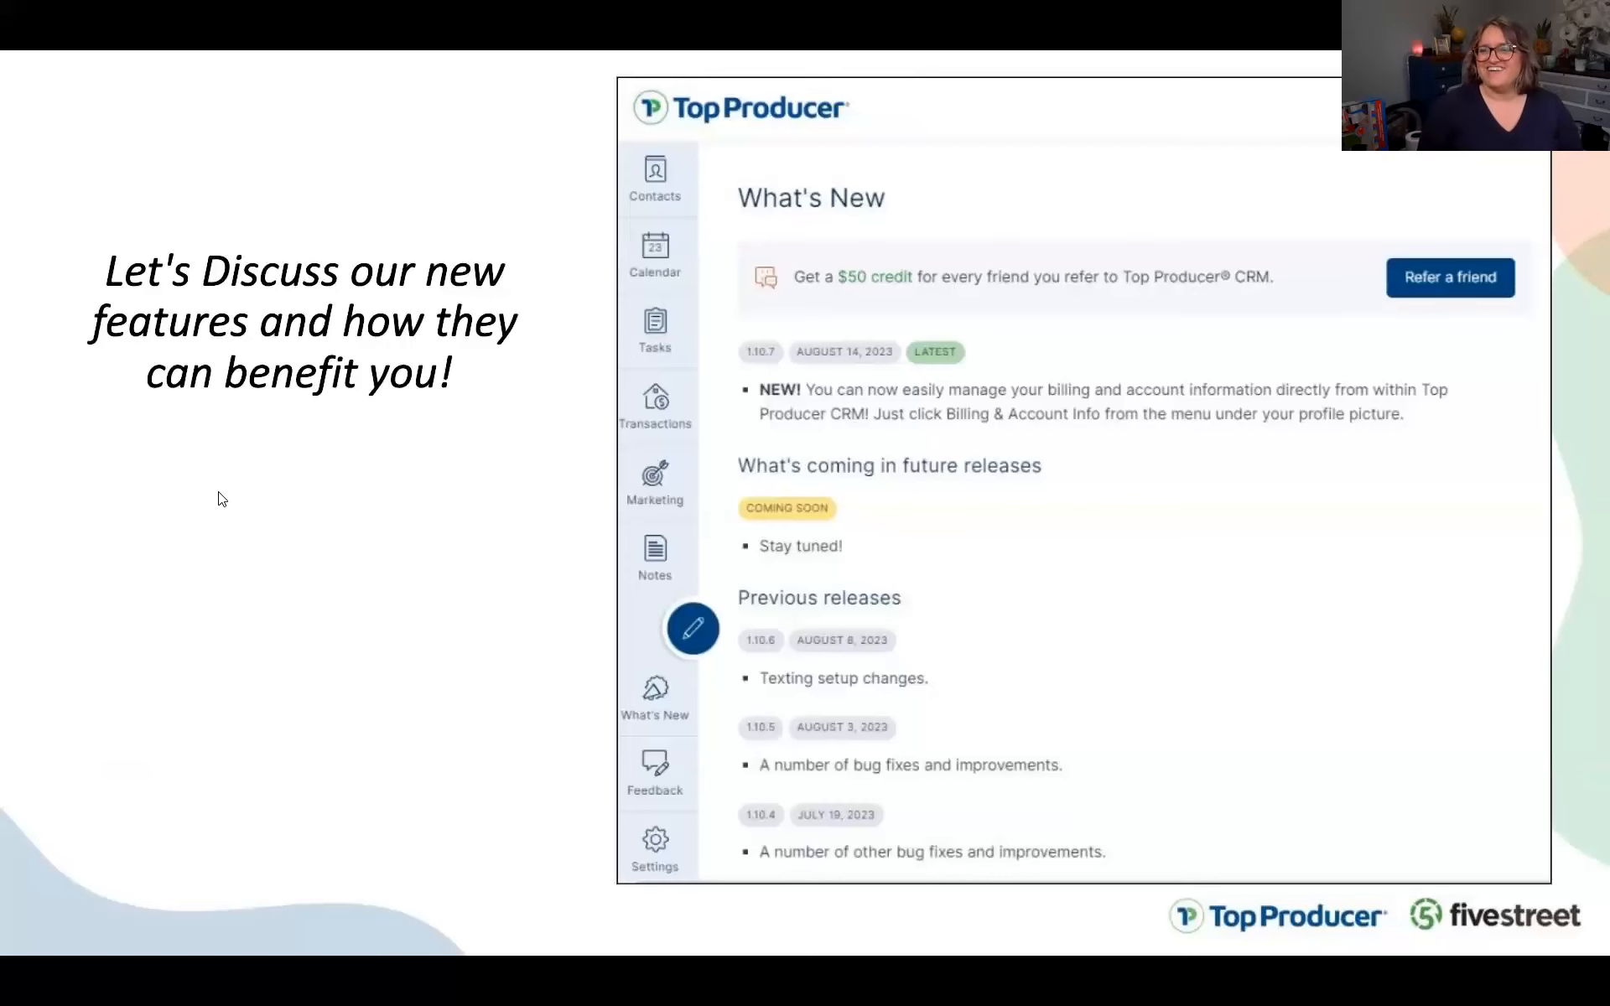
{"action": "key", "text": "Left"}
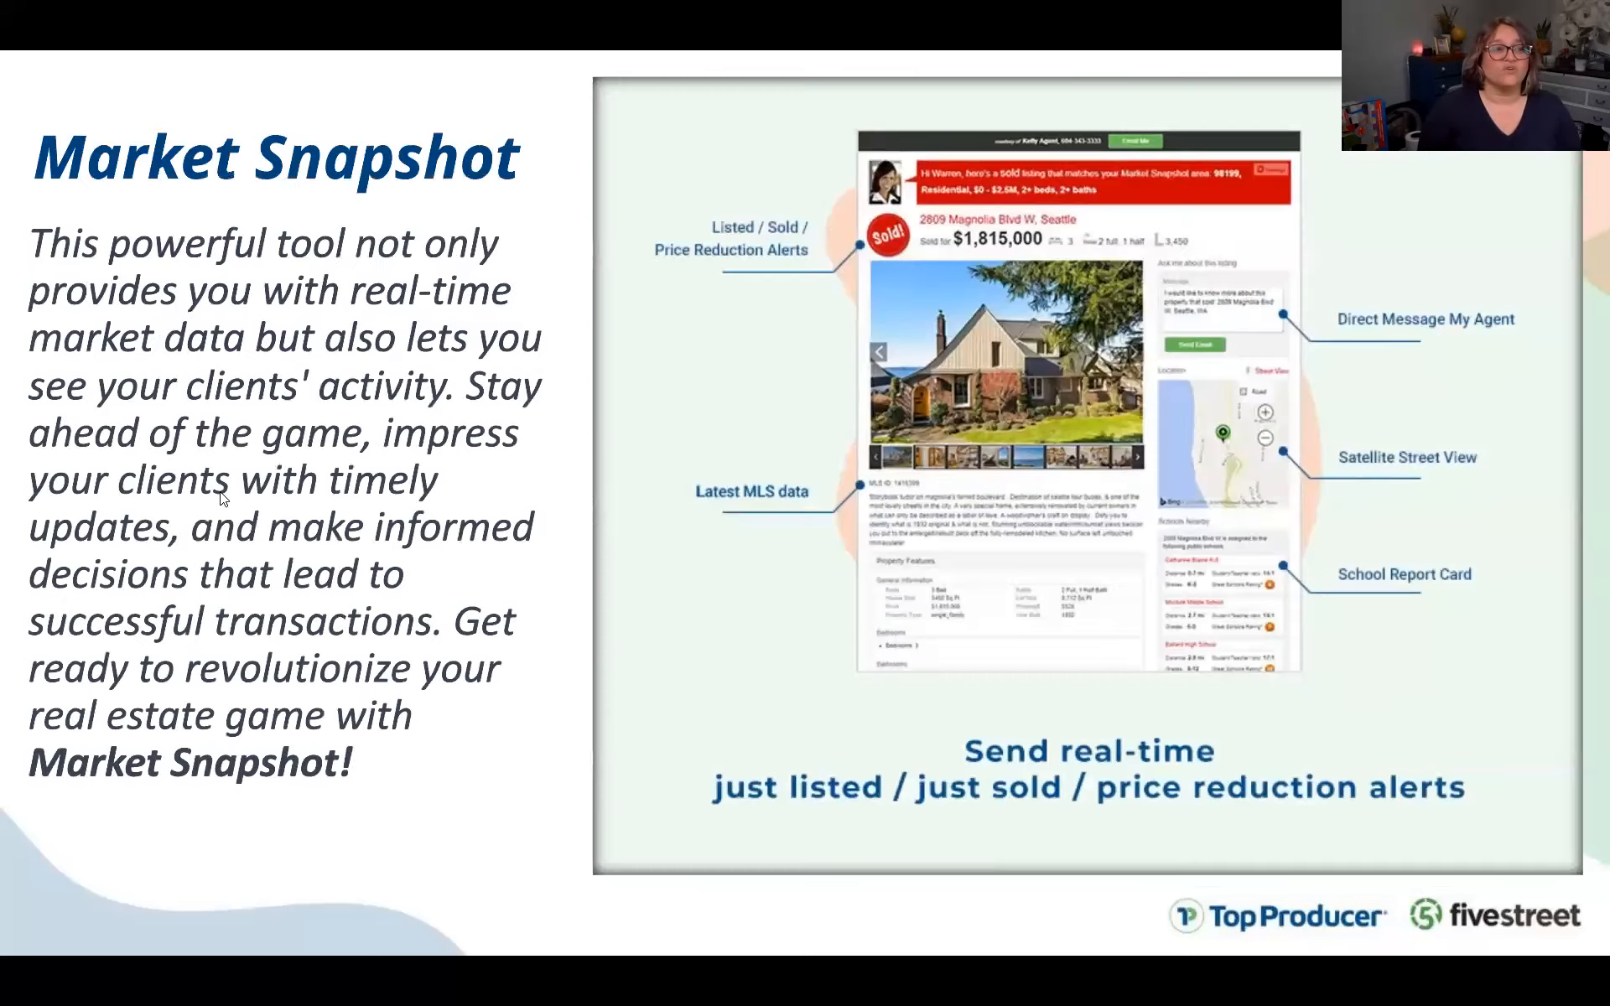